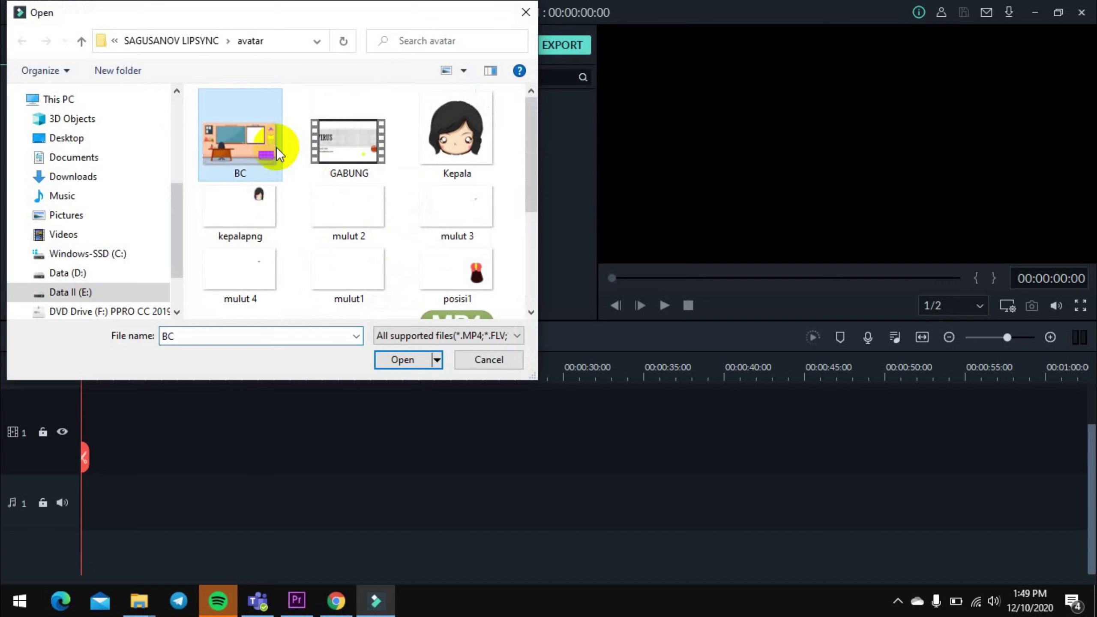
# Import all files from the avatar folder into the project media.
pyautogui.hotkey('ctrl', 'a')
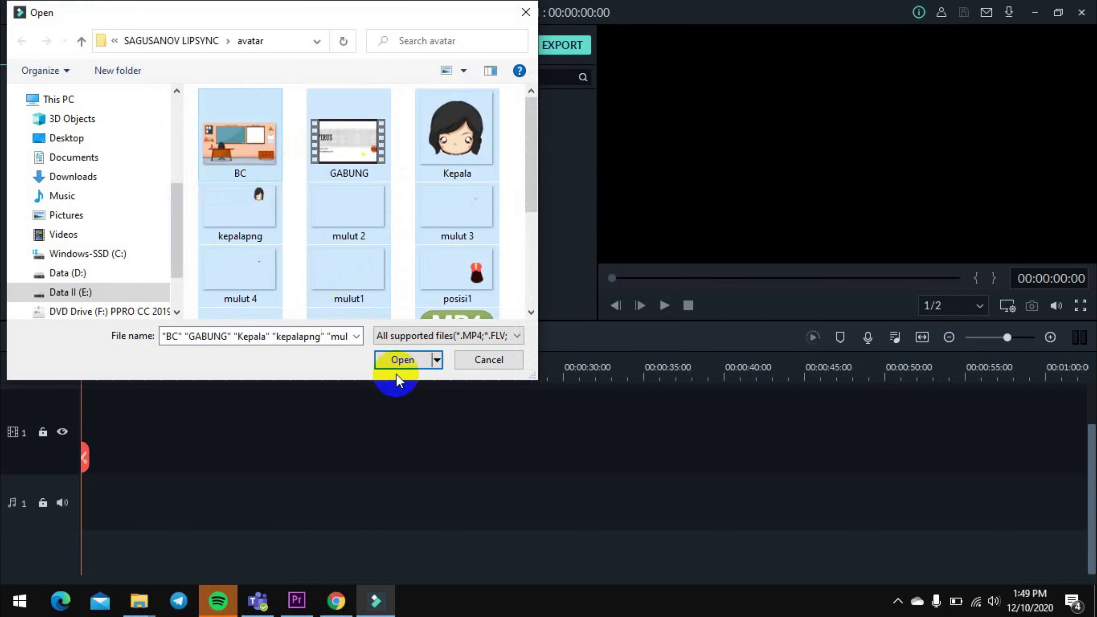
pyautogui.click(404, 360)
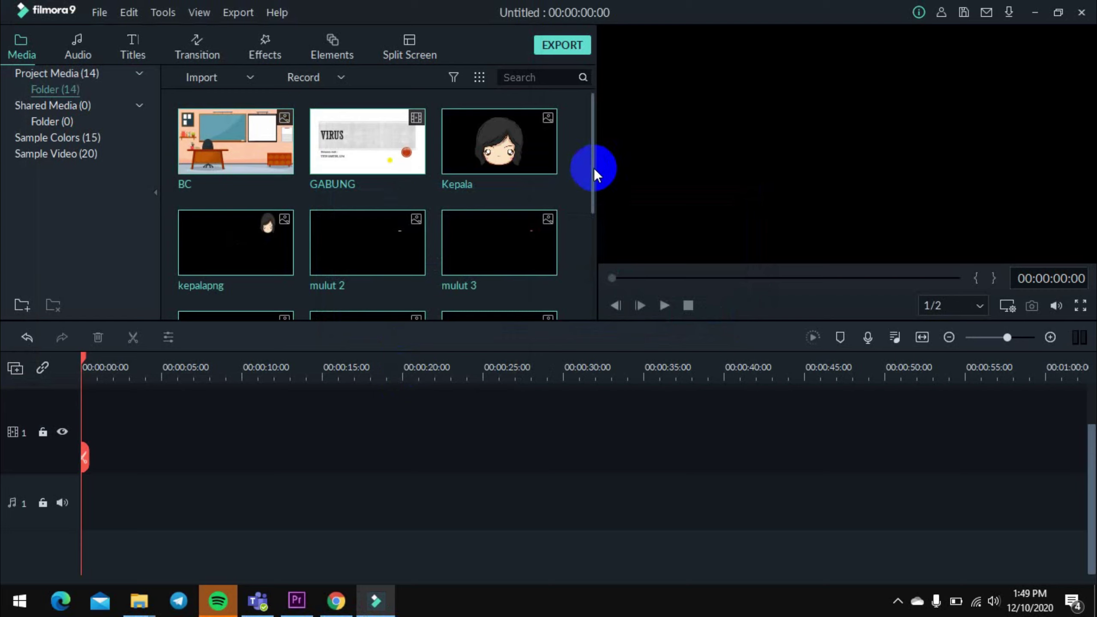
pyautogui.moveTo(594, 168)
pyautogui.mouseDown()
pyautogui.moveTo(575, 262)
pyautogui.moveTo(601, 164)
pyautogui.mouseUp()
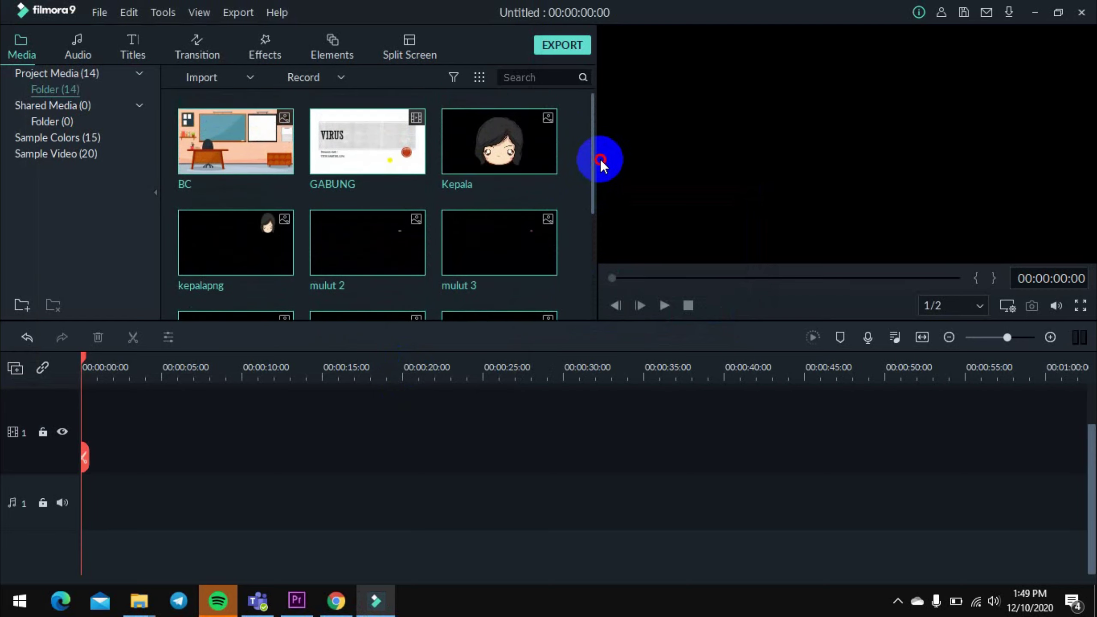
pyautogui.click(575, 184)
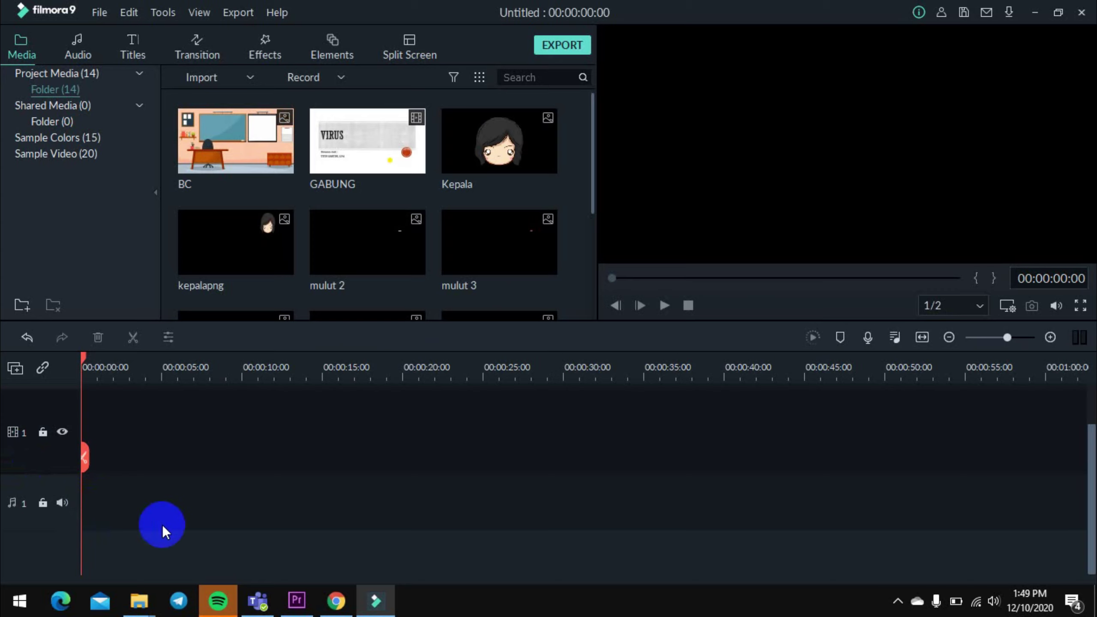
# Add a second audio track to the timeline.
pyautogui.click(14, 368)
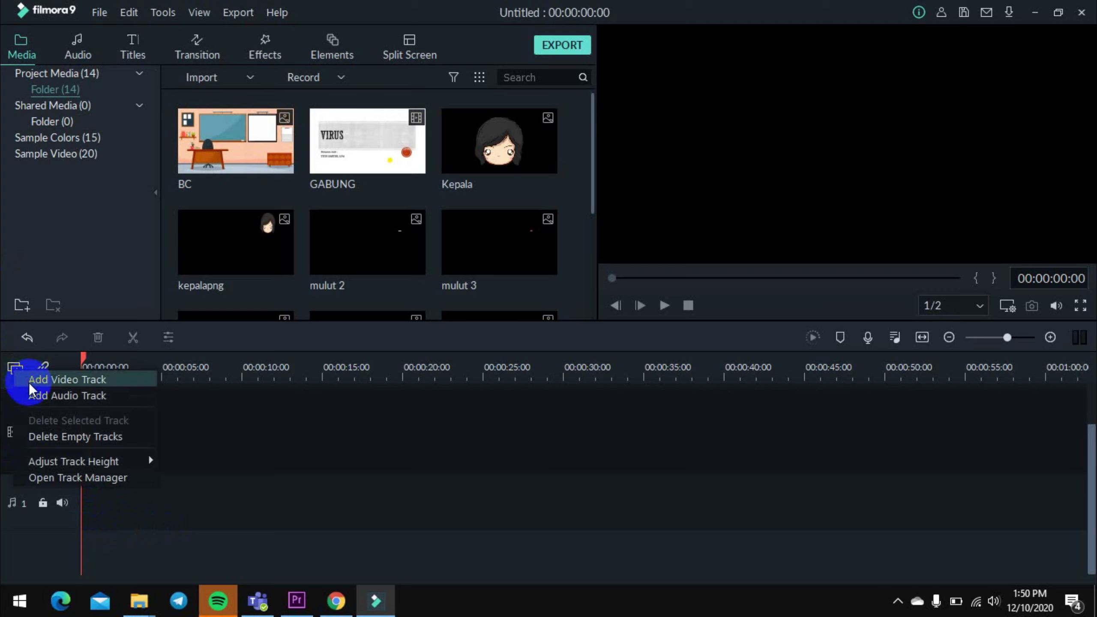
pyautogui.click(35, 396)
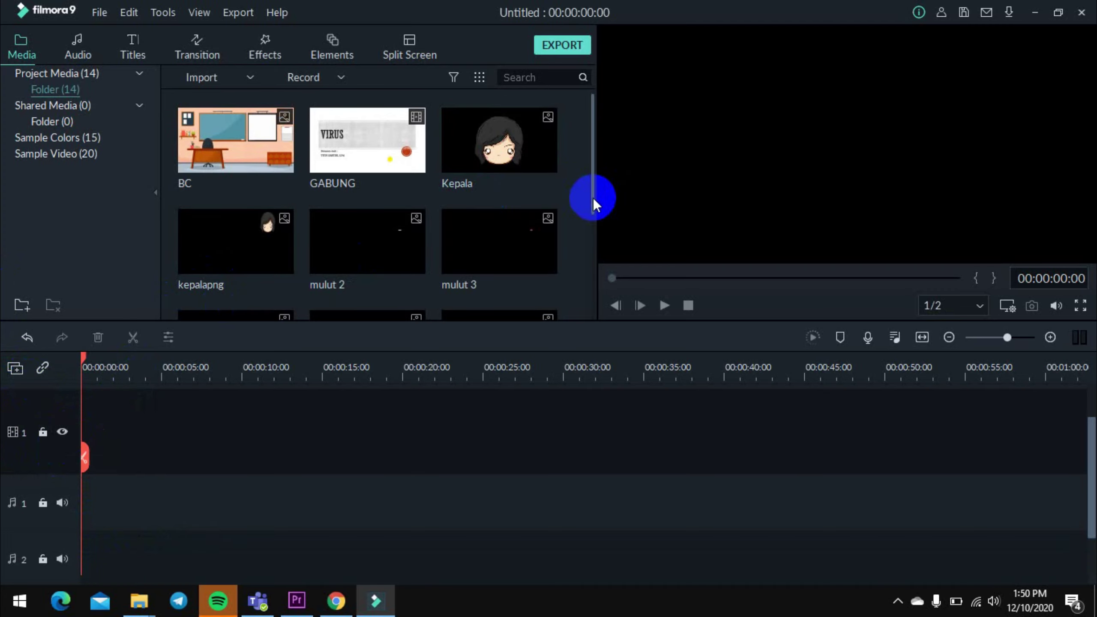
pyautogui.moveTo(593, 198); pyautogui.dragTo(585, 156)
# Import the SUARA OPENING and SUARA CLOSING audio files from the avatar folder.
pyautogui.click(100, 12)
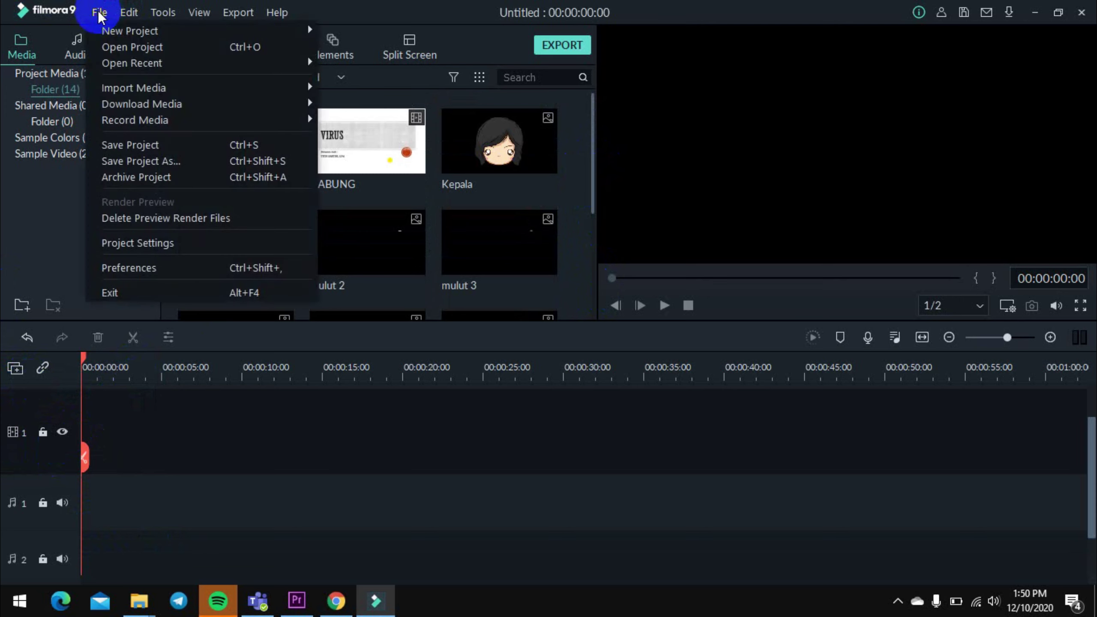
pyautogui.click(172, 91)
pyautogui.click(351, 90)
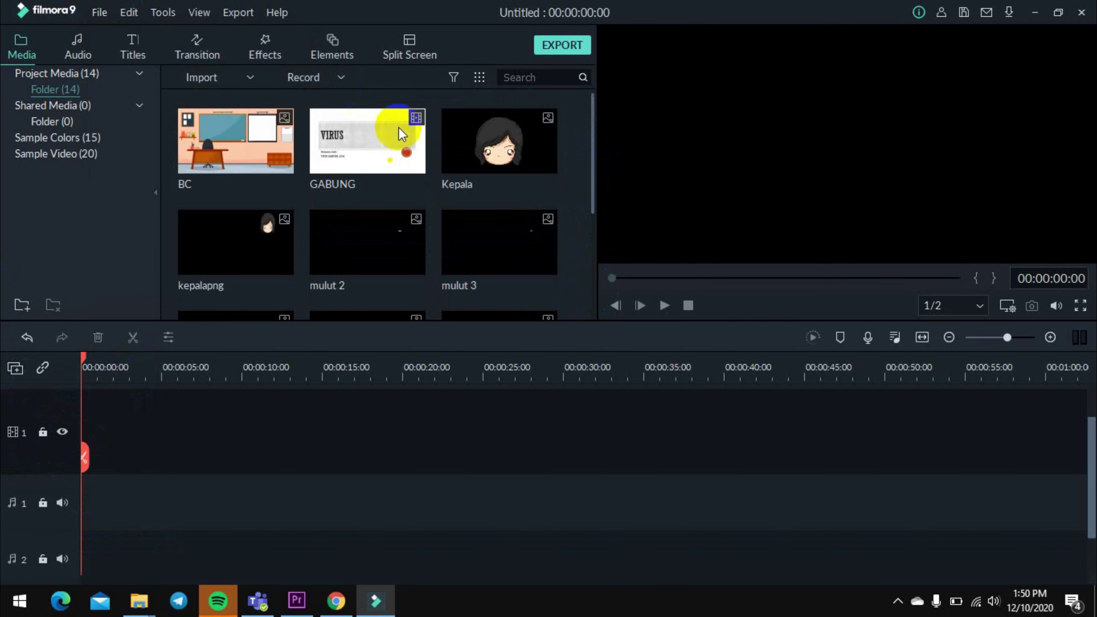
pyautogui.scroll(-5, 421, 173)
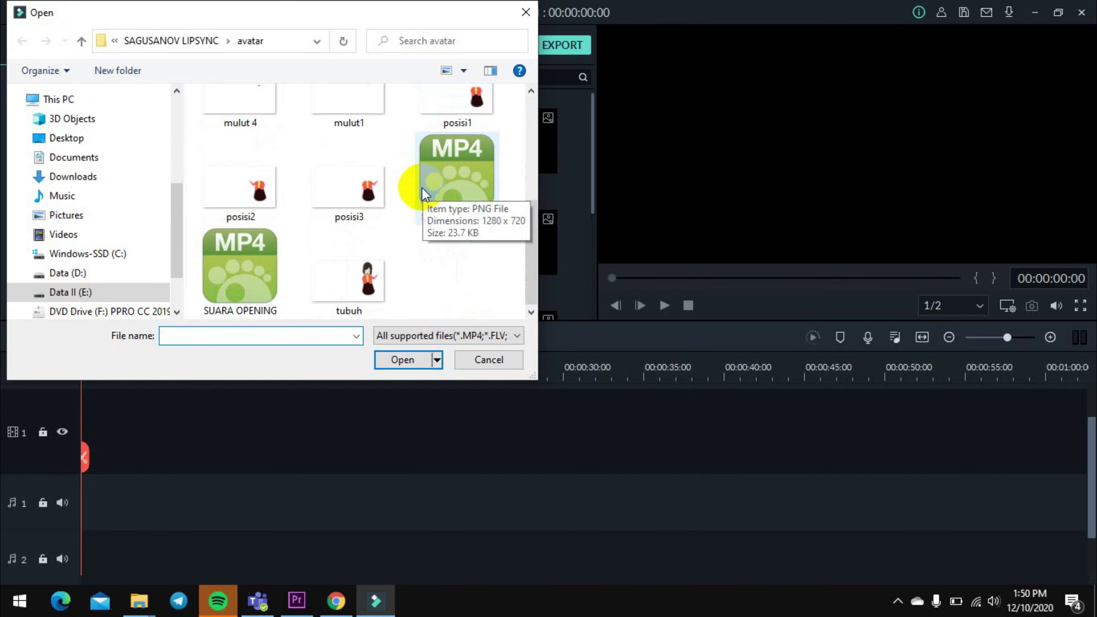
pyautogui.click(264, 259)
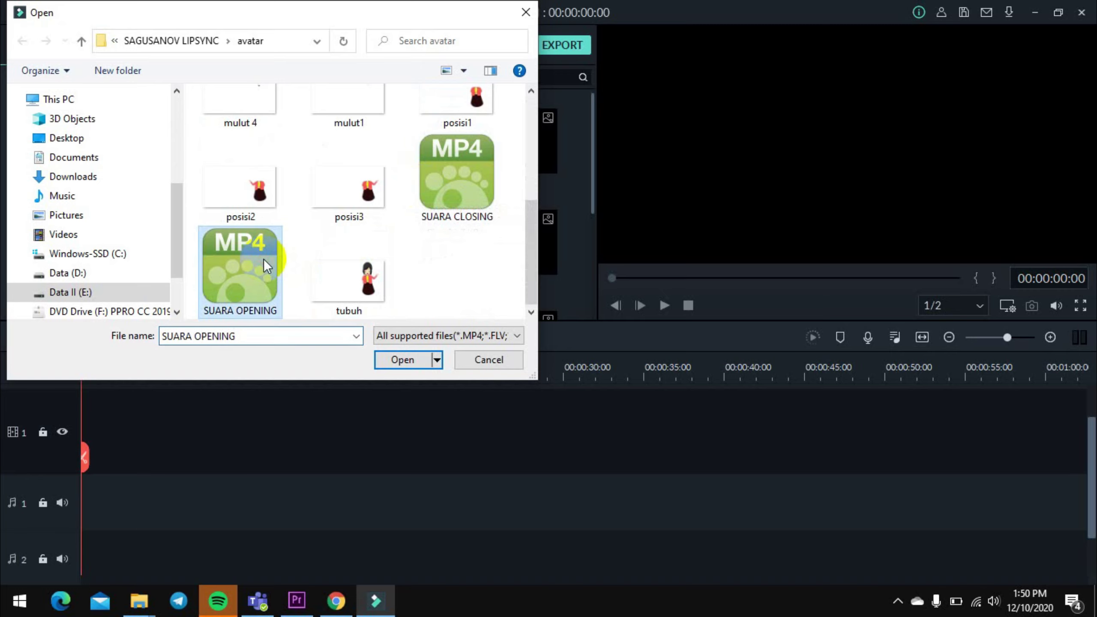
pyautogui.keyDown('ctrl'); pyautogui.click(443, 187); pyautogui.keyUp('ctrl')
pyautogui.click(402, 359)
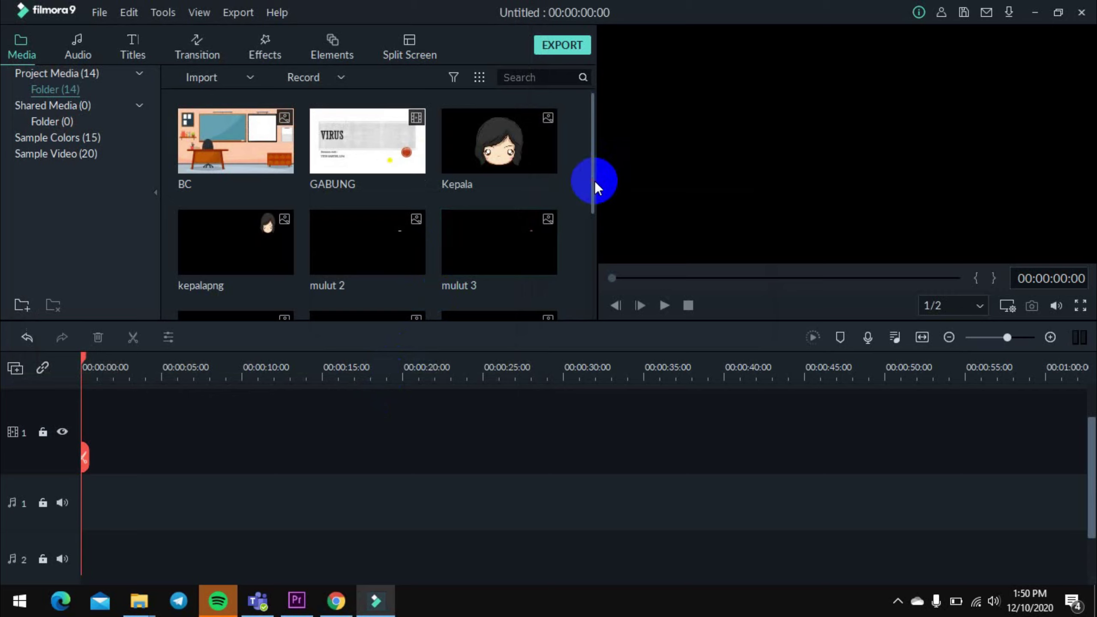
# Place the SUARA OPENING audio at the start of audio track 1.
pyautogui.moveTo(590, 186); pyautogui.dragTo(574, 300)
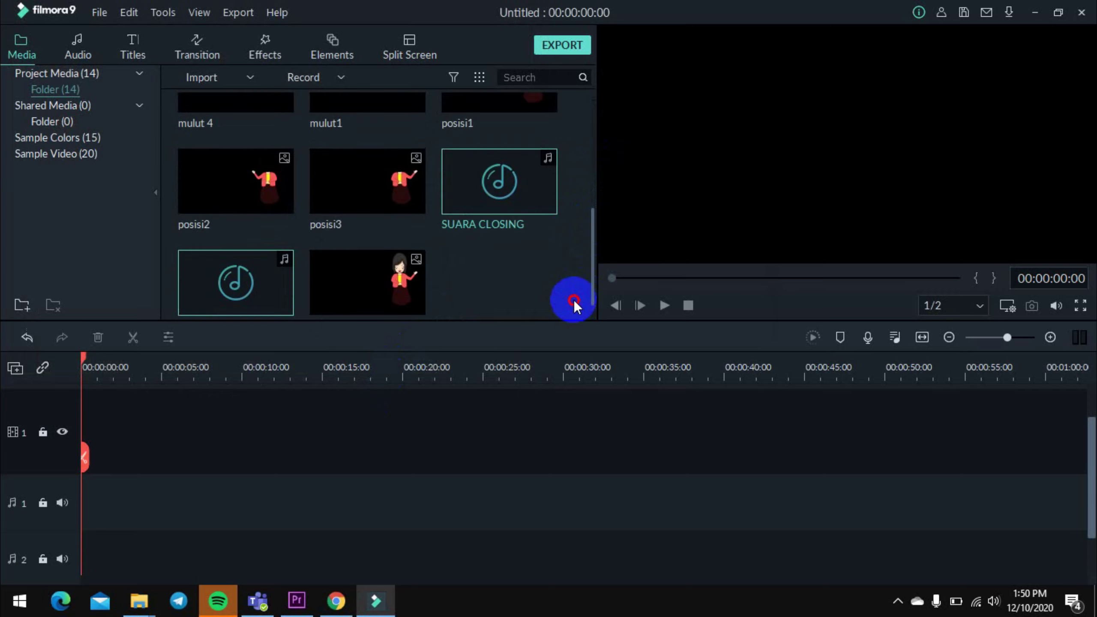
pyautogui.moveTo(253, 294); pyautogui.dragTo(318, 264)
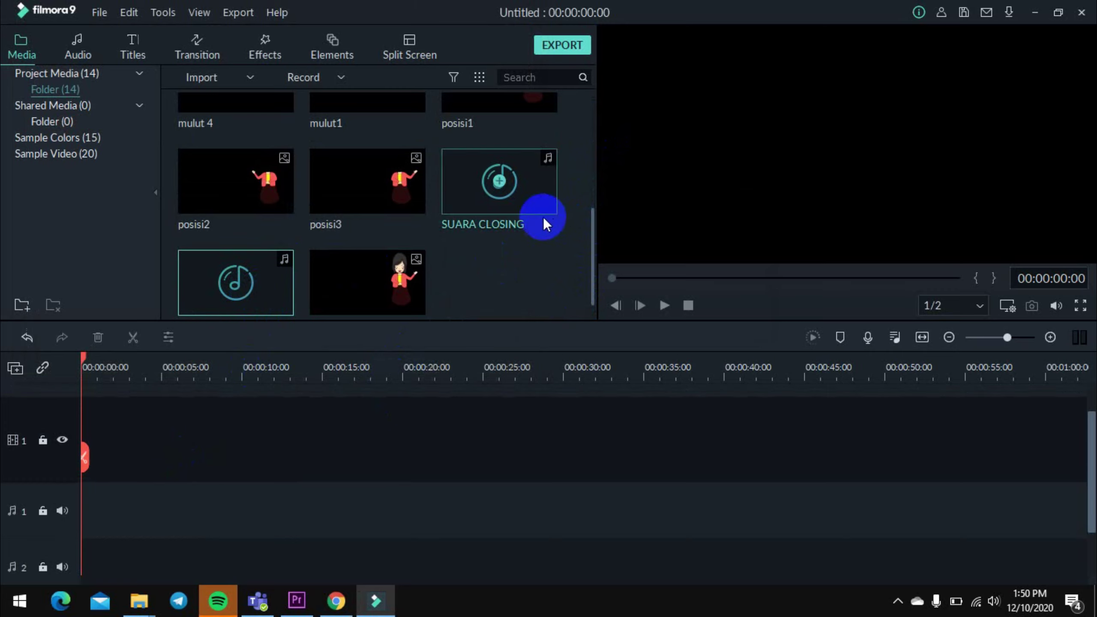
pyautogui.click(526, 264)
pyautogui.moveTo(264, 302); pyautogui.dragTo(64, 487)
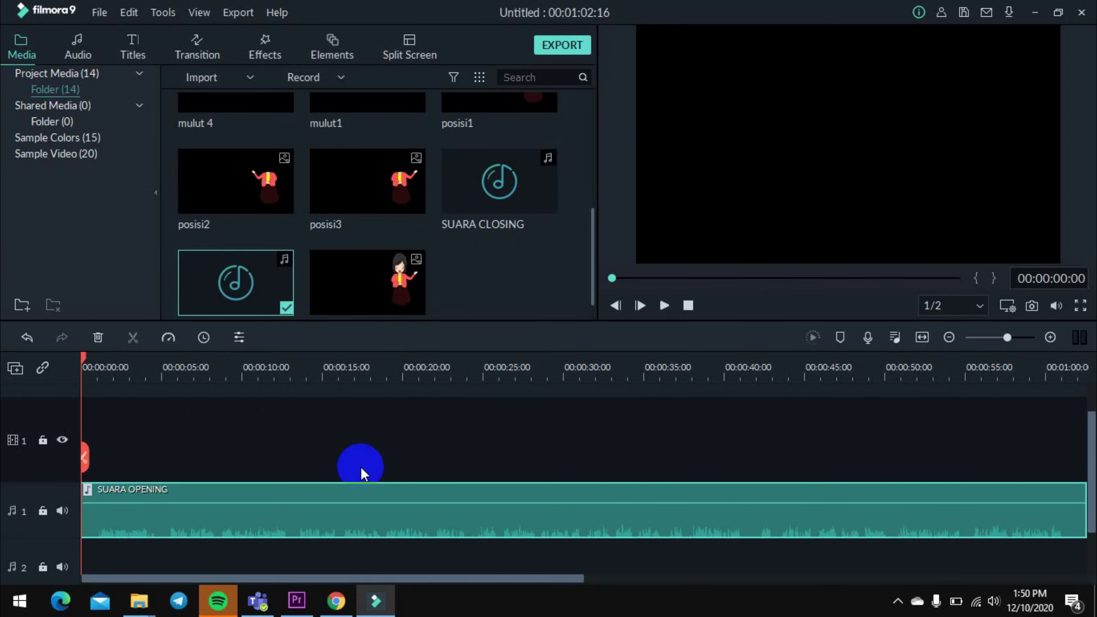
# Place the BC classroom background at the start of video track 1 and extend it to the end of the SUARA OPENING audio.
pyautogui.scroll(5, 480, 259)
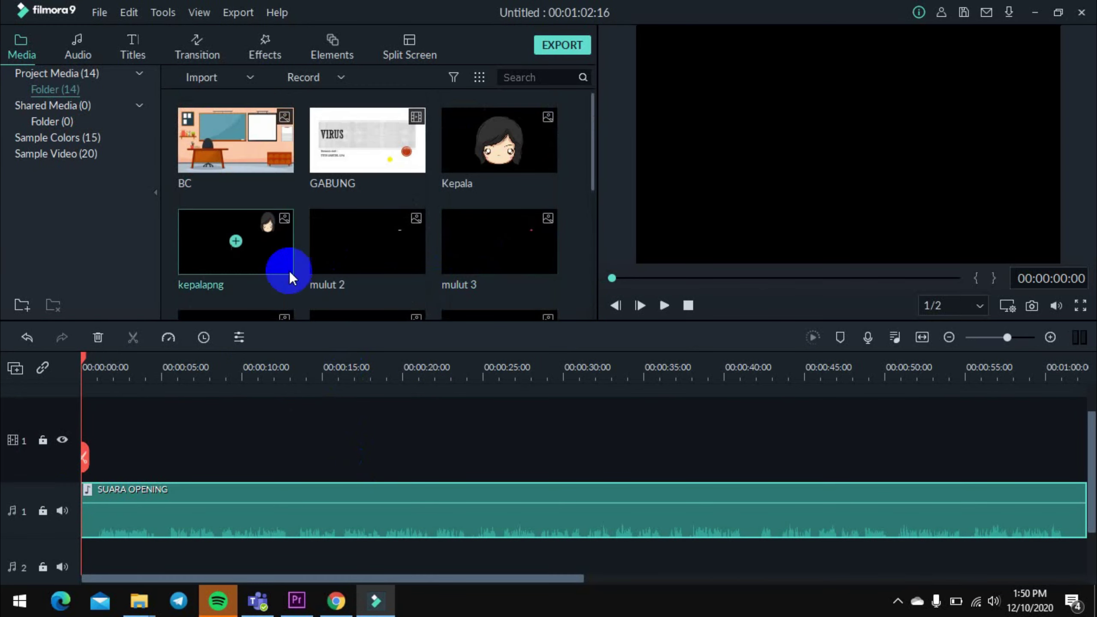
pyautogui.moveTo(255, 149); pyautogui.dragTo(80, 521)
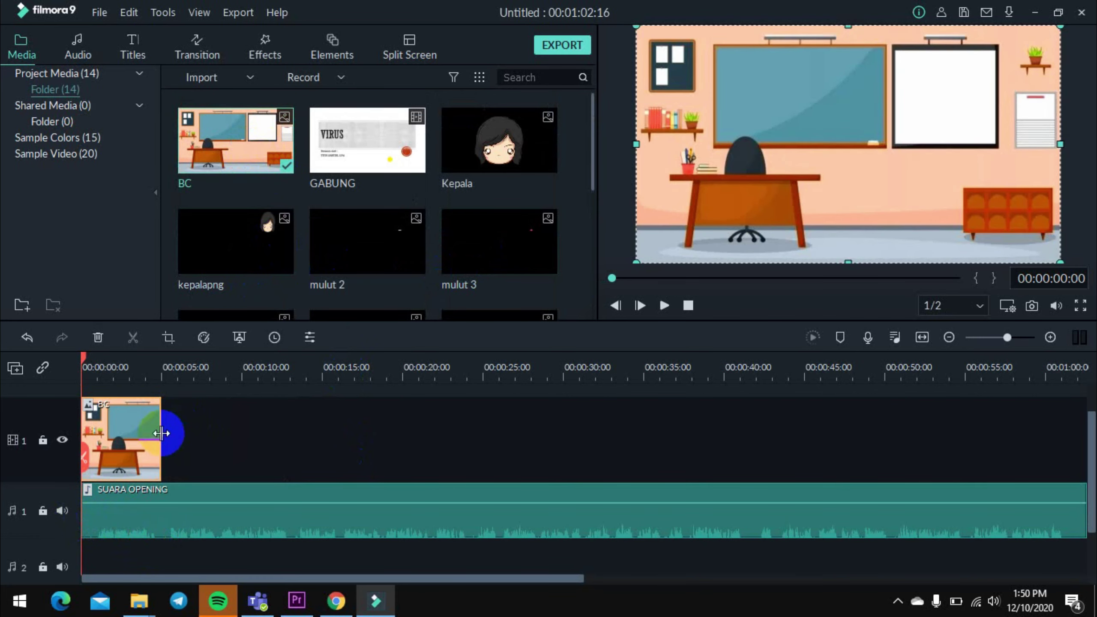
pyautogui.moveTo(164, 434); pyautogui.dragTo(949, 460)
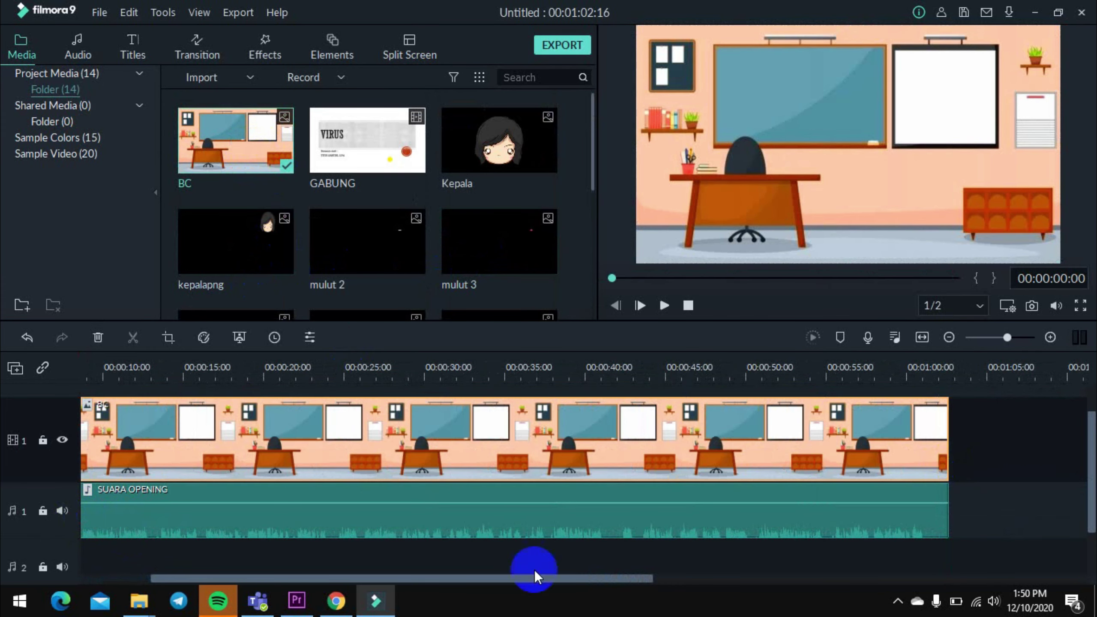
pyautogui.moveTo(535, 574); pyautogui.dragTo(359, 579)
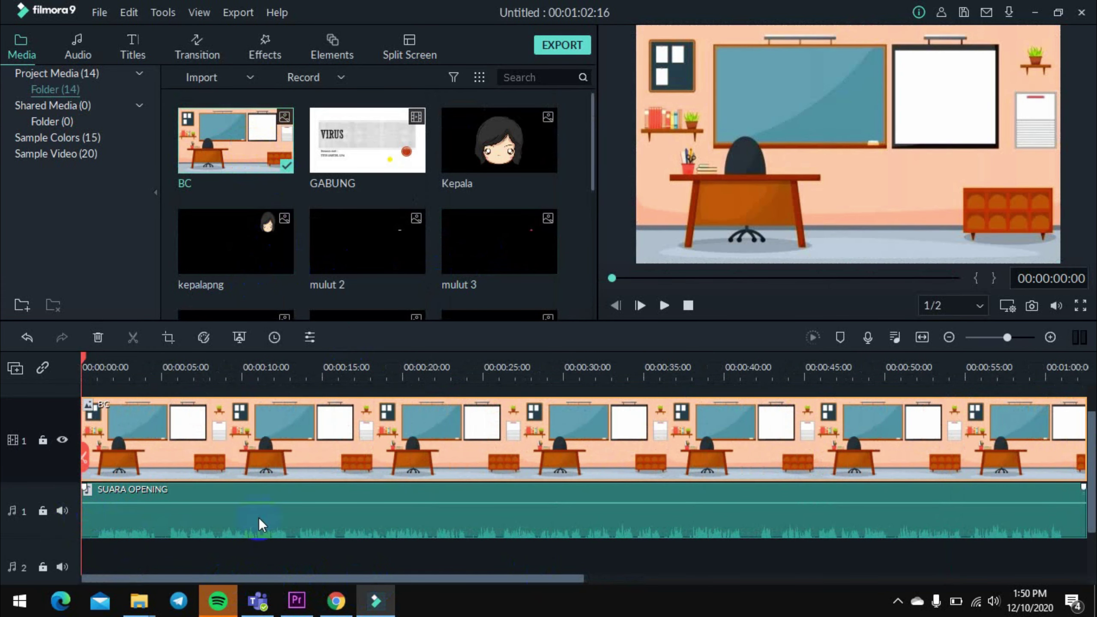
# Add a second video track above the BC background.
pyautogui.scroll(1, 338, 413)
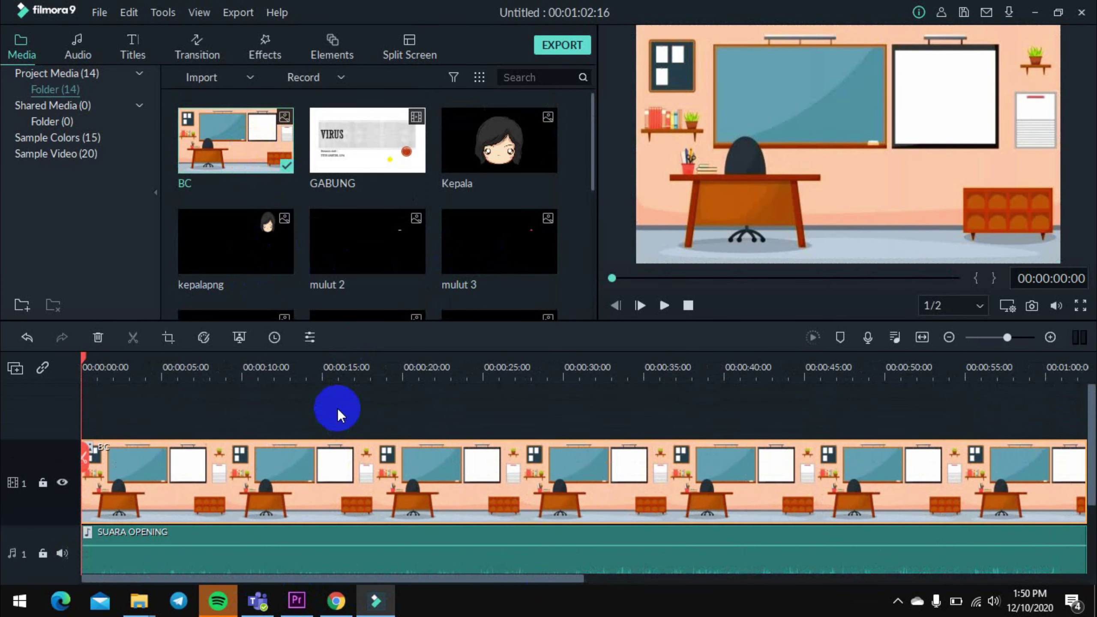
pyautogui.click(15, 368)
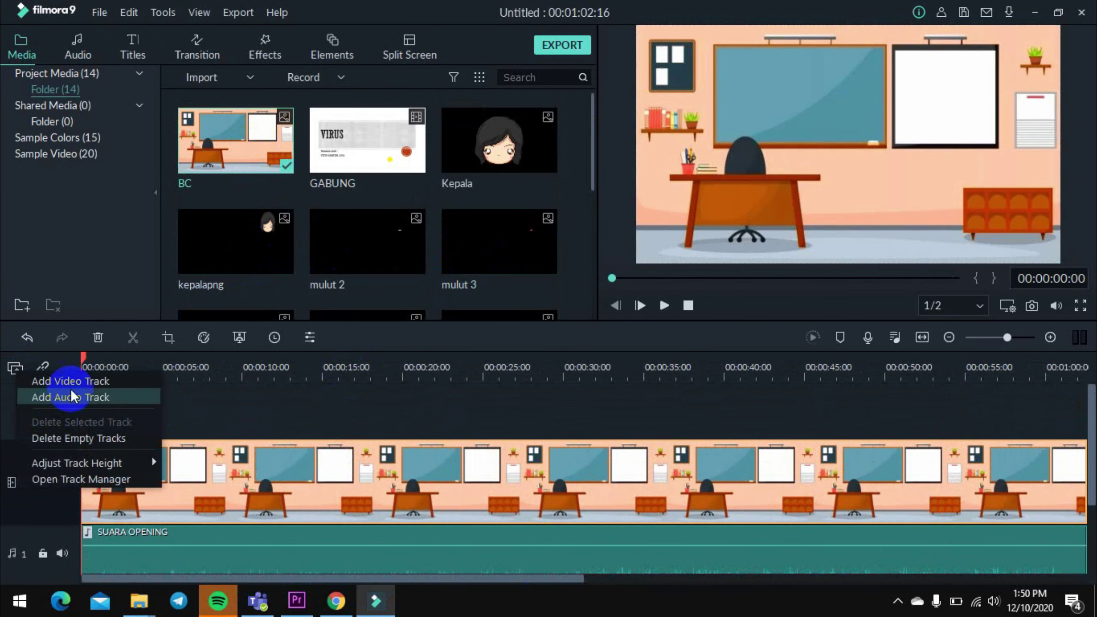
pyautogui.click(81, 381)
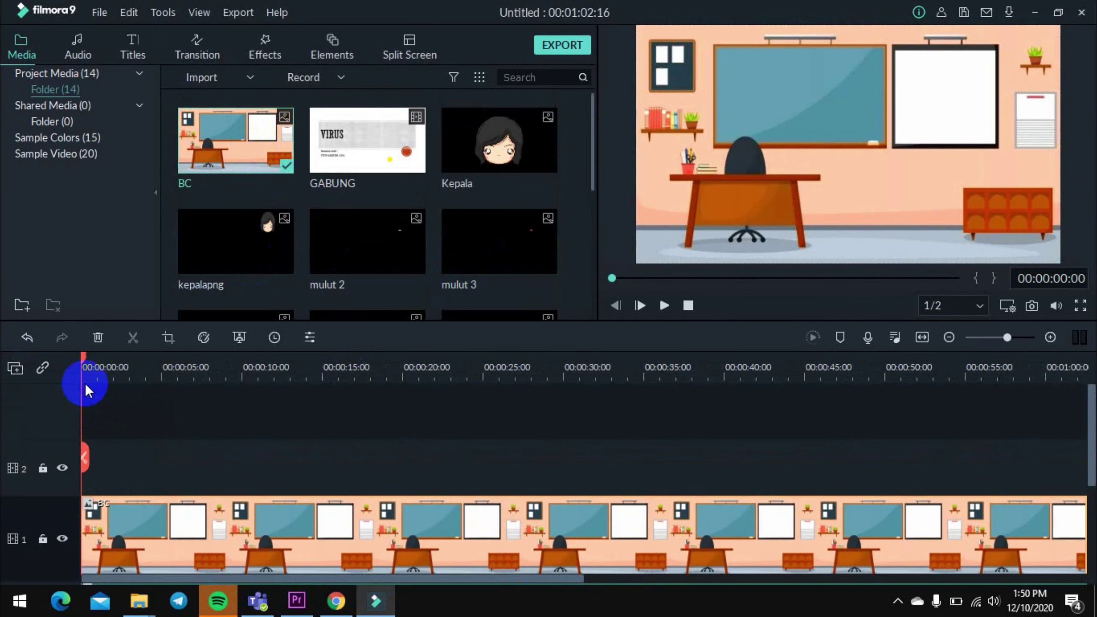
# Place the posisi1 body image at the start of video track 2 and extend it to about 11.5 seconds.
pyautogui.moveTo(347, 267)
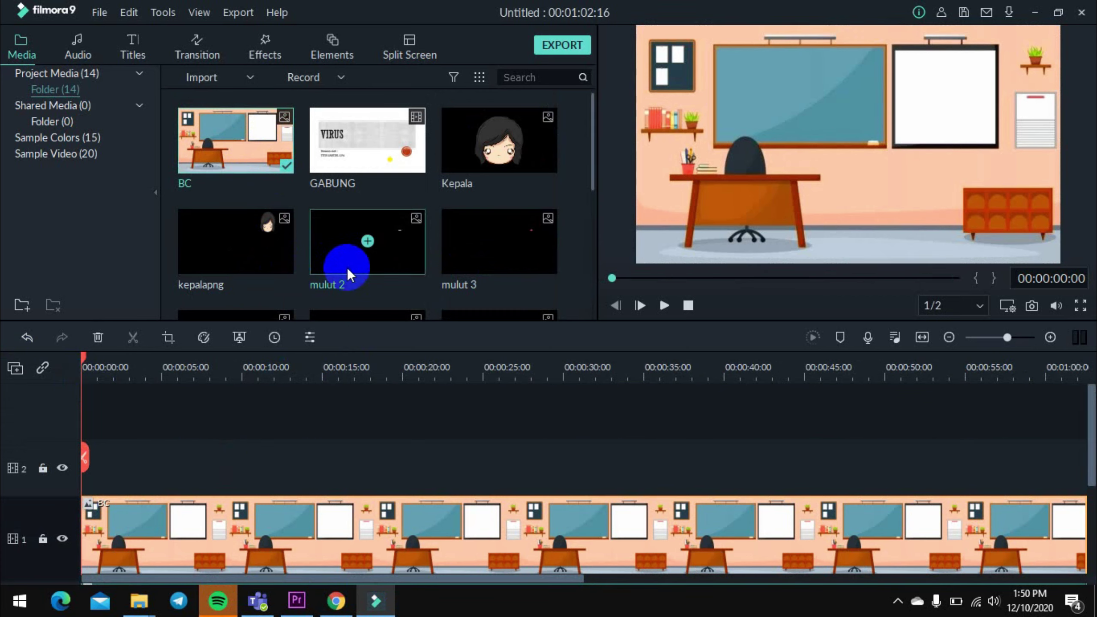
pyautogui.scroll(-1, 348, 270)
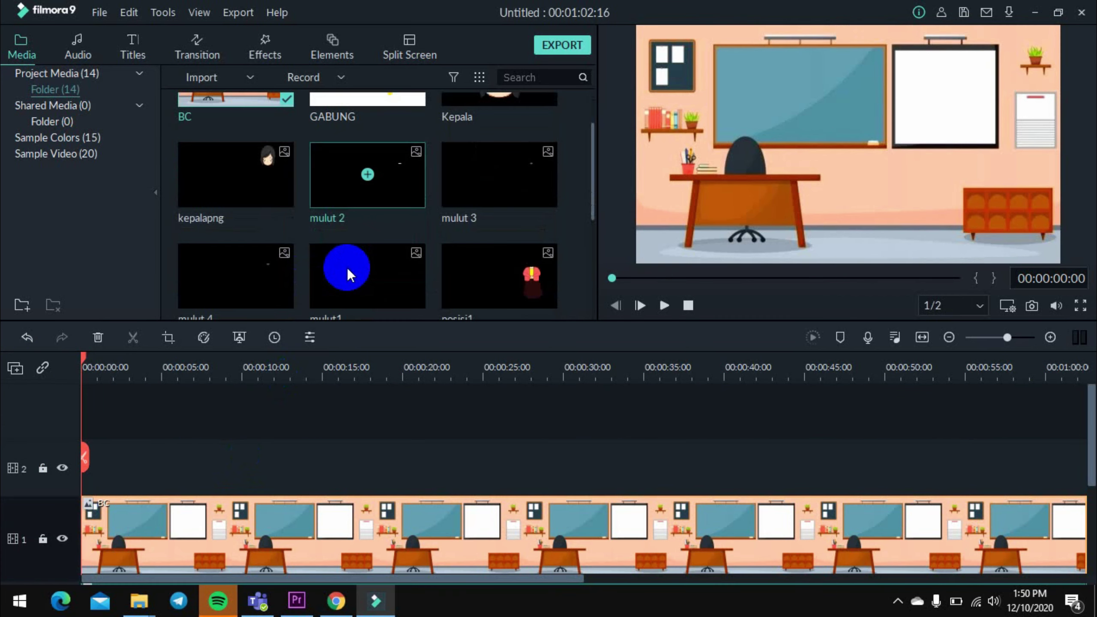
pyautogui.moveTo(347, 268); pyautogui.dragTo(84, 462)
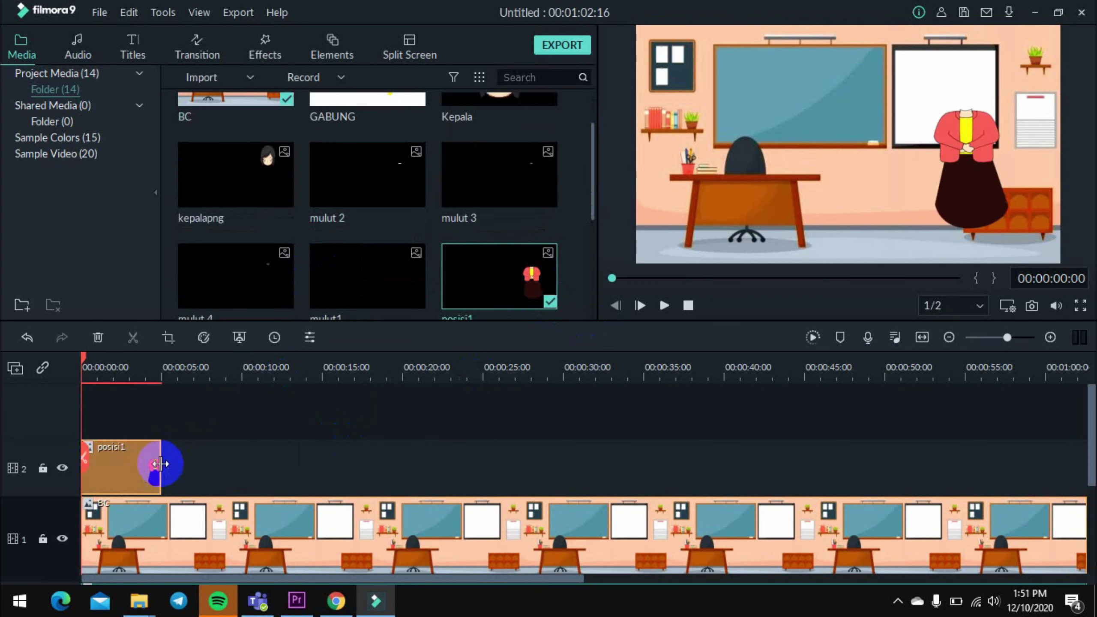
pyautogui.click(329, 446)
pyautogui.moveTo(171, 465); pyautogui.dragTo(268, 473)
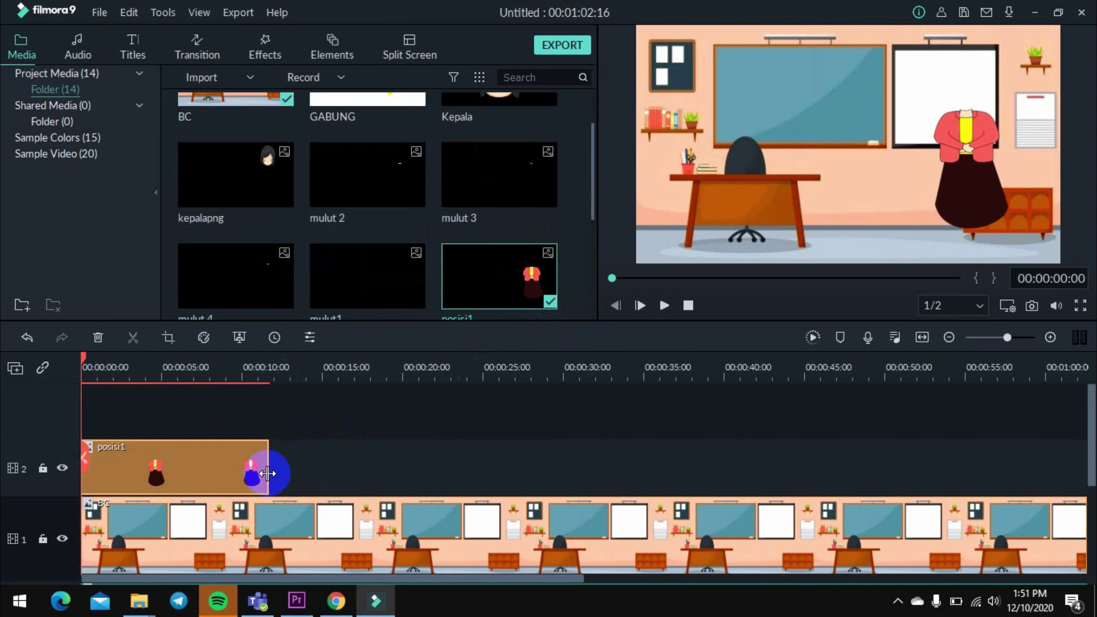
# Move the posisi1 body down and slightly right in the preview so the skirt's hem reaches the frame's lower edge.
pyautogui.click(971, 163)
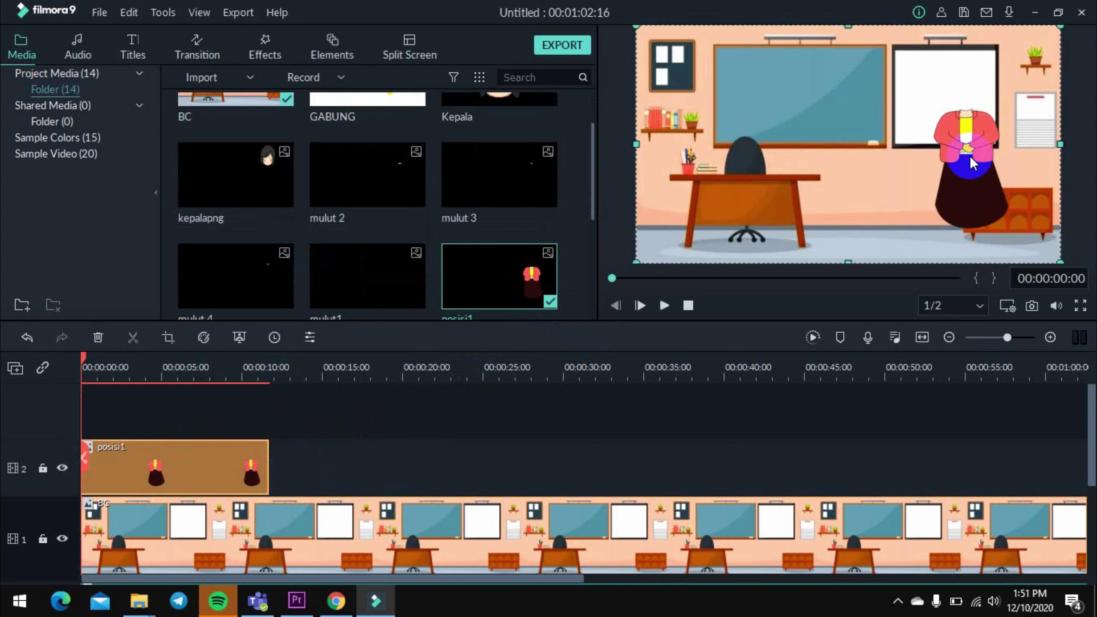
pyautogui.moveTo(972, 161); pyautogui.dragTo(972, 164)
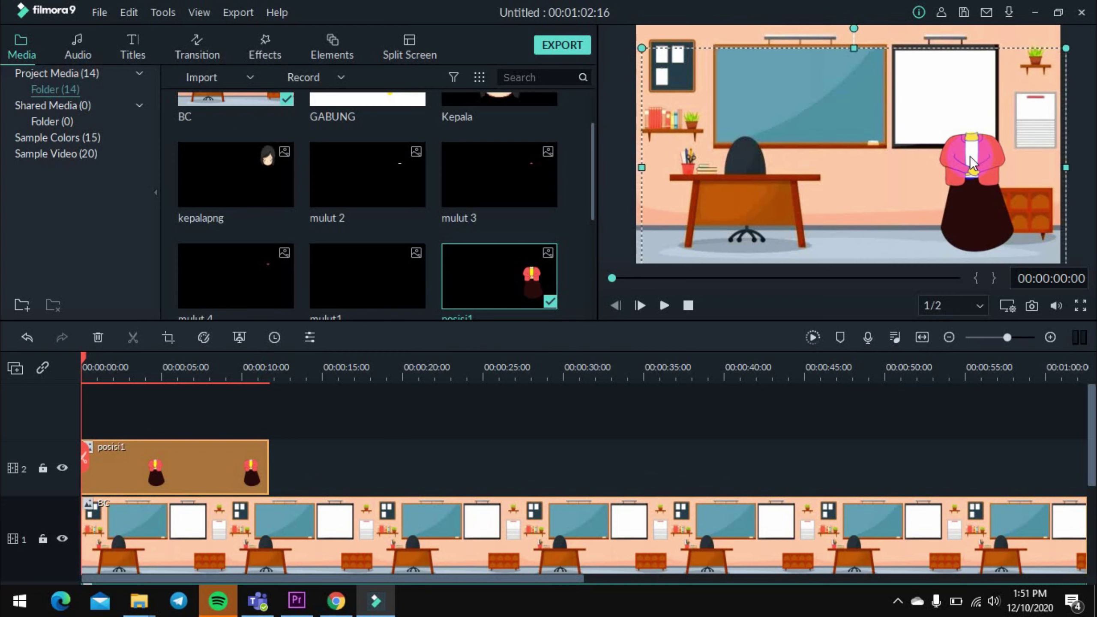
pyautogui.moveTo(971, 156); pyautogui.dragTo(974, 166)
pyautogui.click(879, 197)
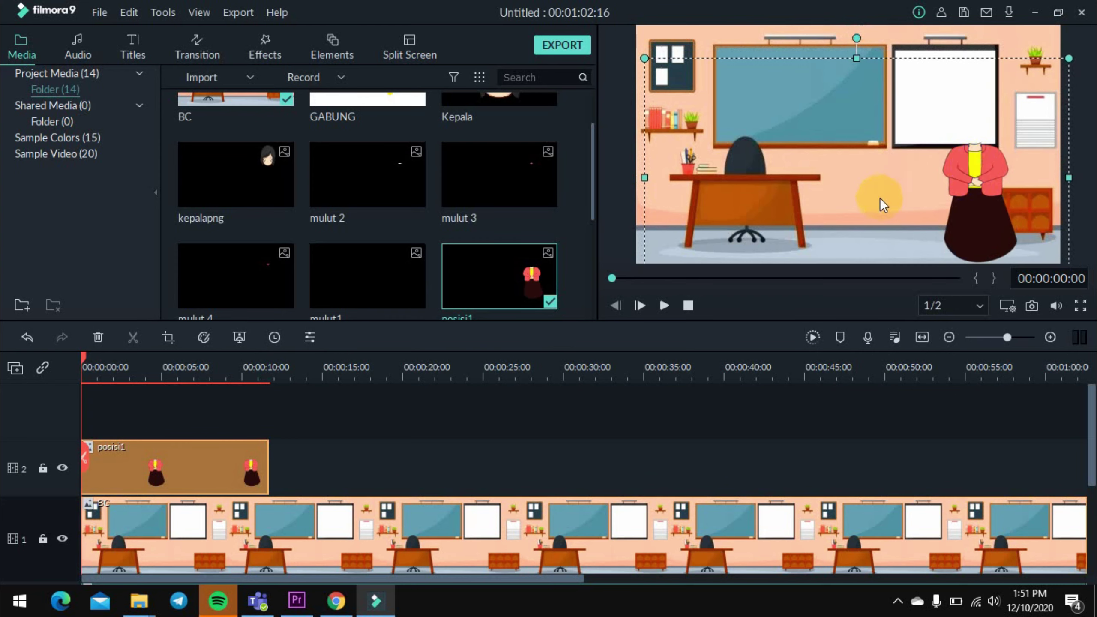
pyautogui.click(245, 408)
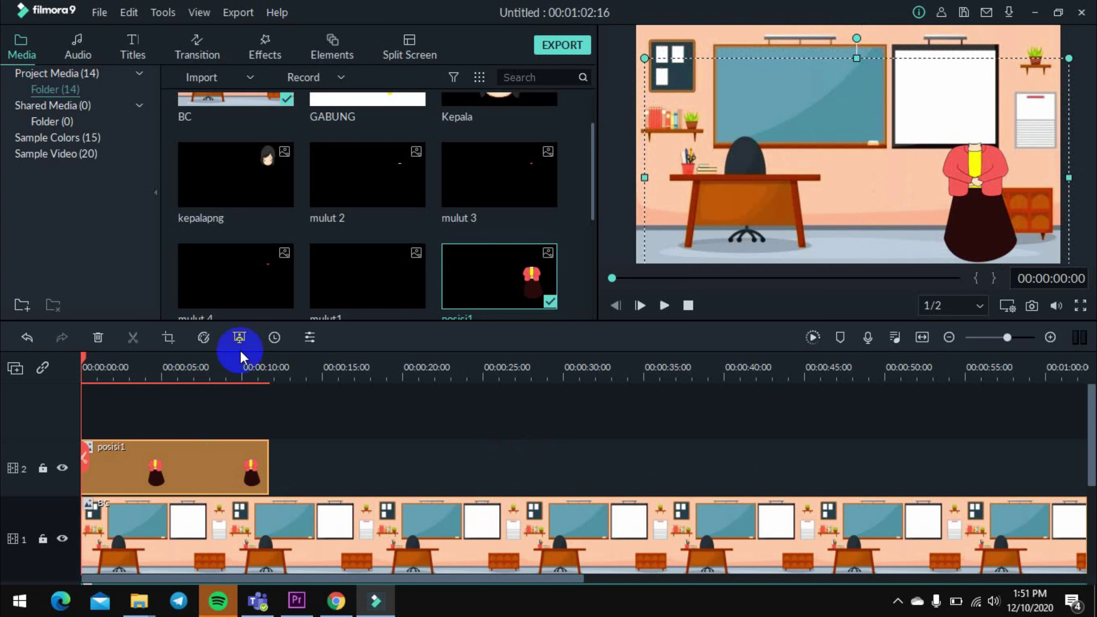
# Place kepalapng on a track above posisi1, with the head aligned on the body, and extend the clip to posisi1's end.
pyautogui.click(225, 190)
pyautogui.moveTo(223, 185); pyautogui.dragTo(91, 400)
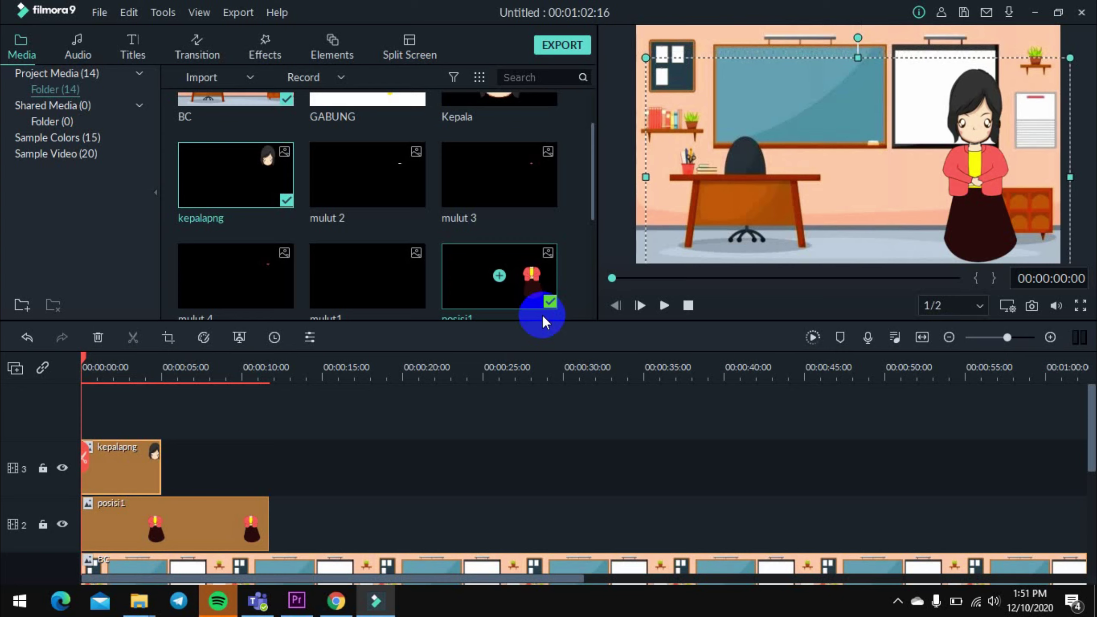
pyautogui.click(238, 515)
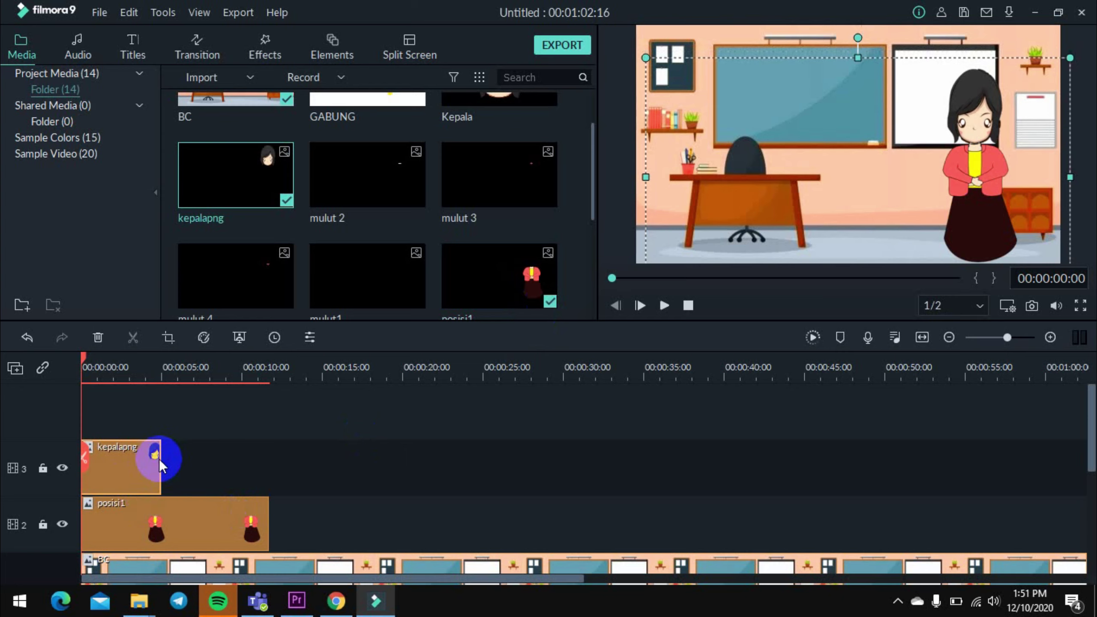
pyautogui.moveTo(160, 459); pyautogui.dragTo(269, 477)
pyautogui.click(194, 453)
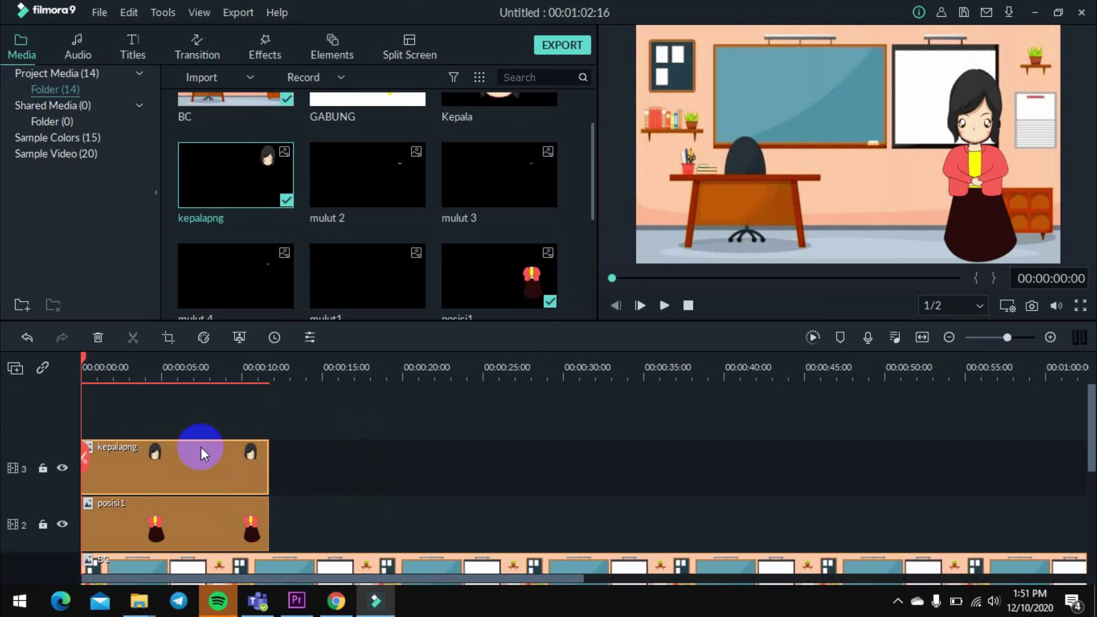
pyautogui.scroll(2, 399, 240)
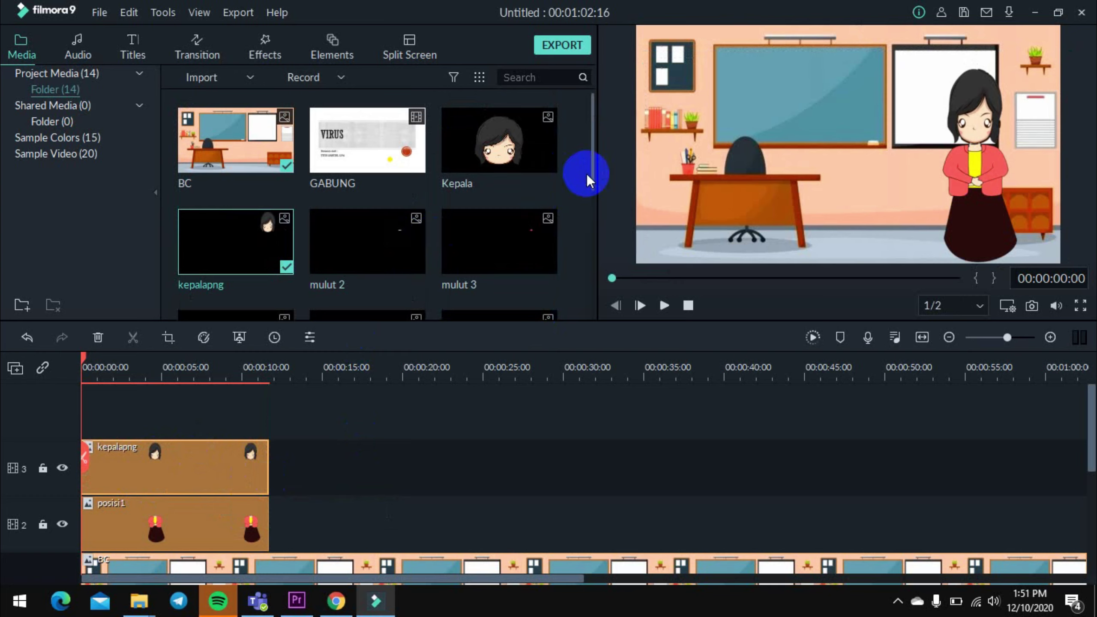
pyautogui.moveTo(593, 178); pyautogui.dragTo(580, 225)
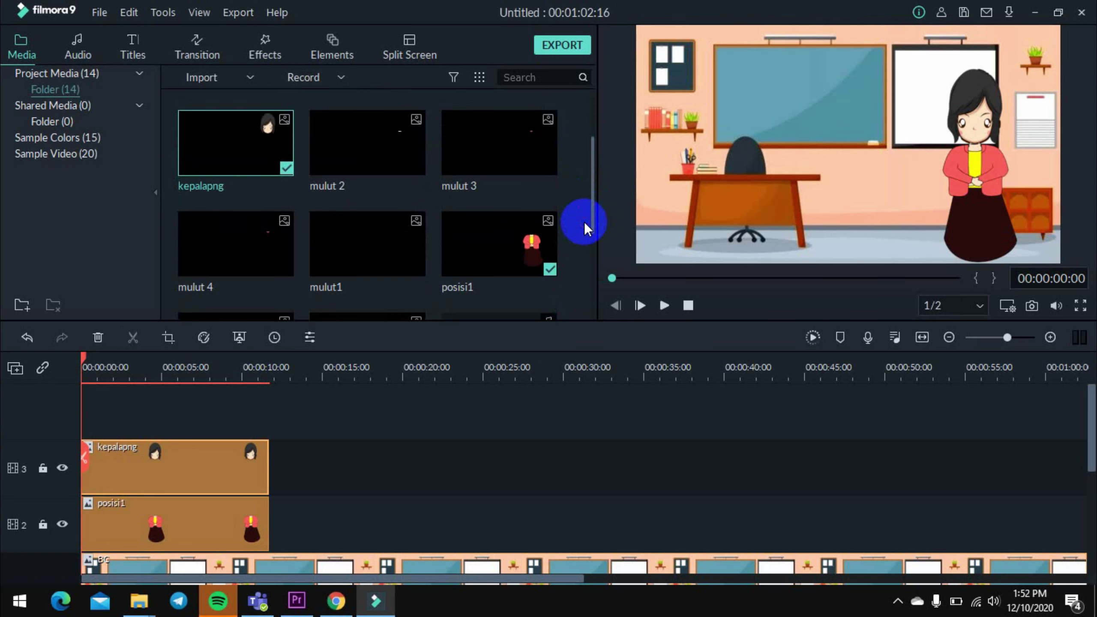
pyautogui.scroll(-4, 395, 252)
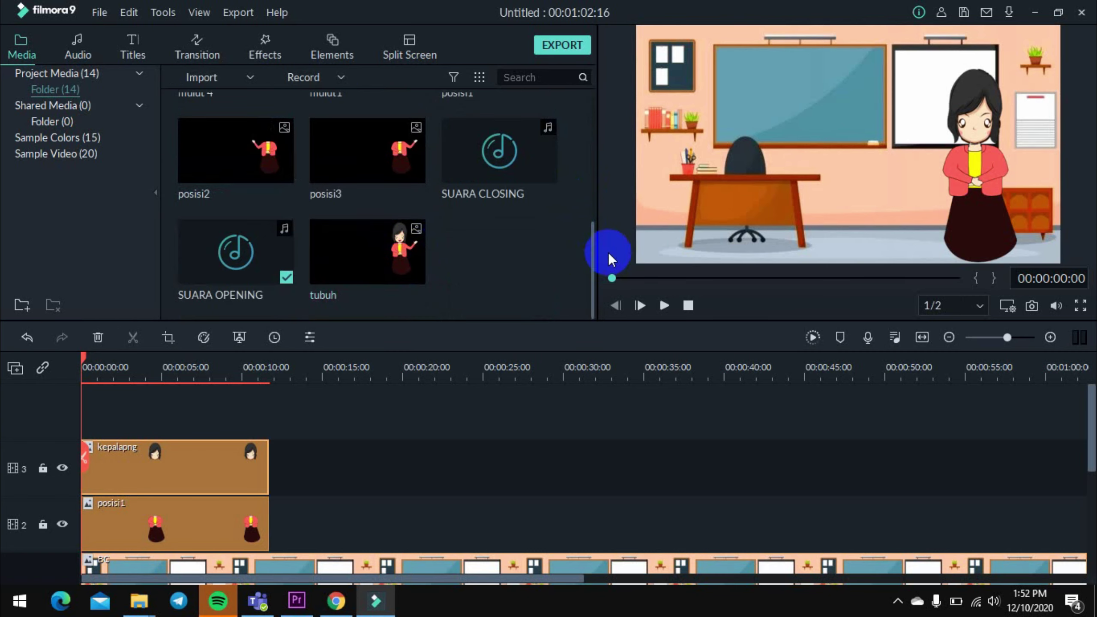
pyautogui.moveTo(590, 255); pyautogui.dragTo(594, 221)
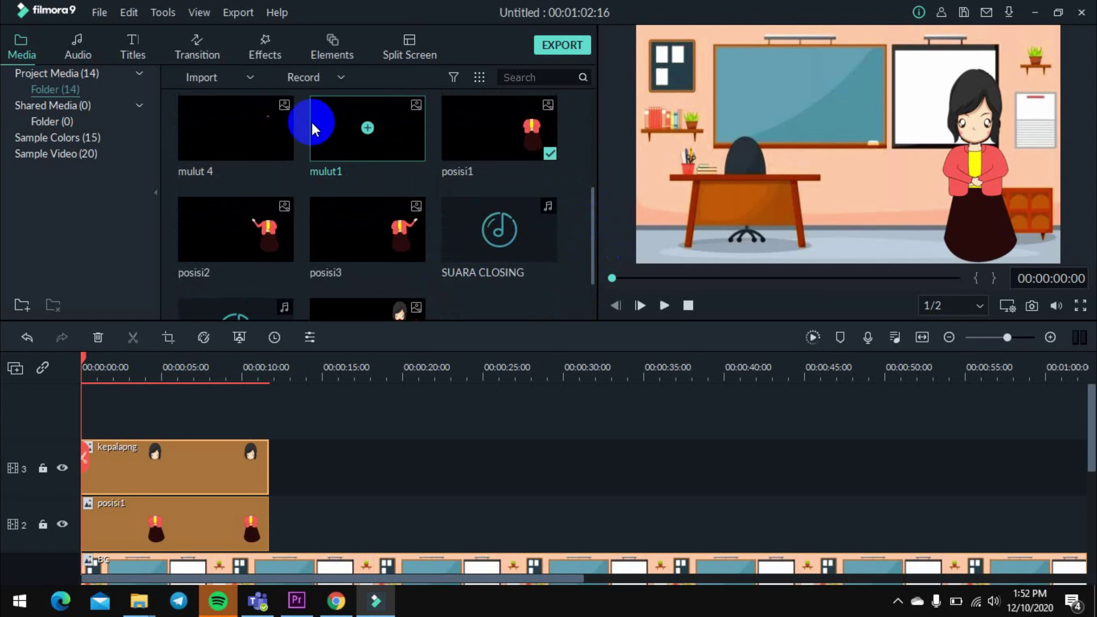
pyautogui.moveTo(410, 144); pyautogui.dragTo(77, 399)
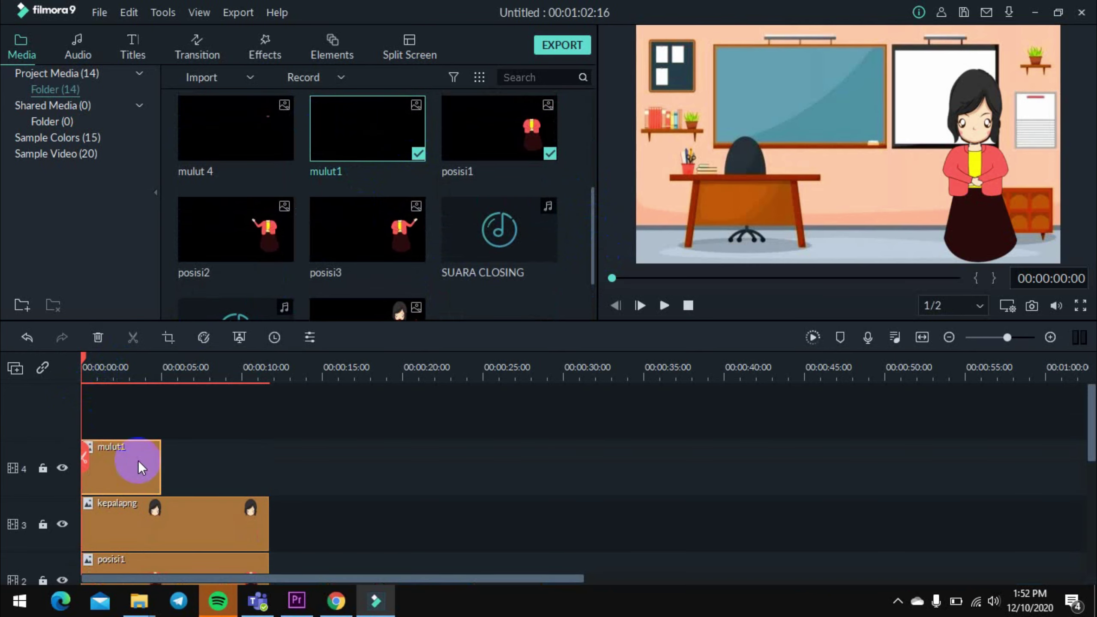
pyautogui.moveTo(158, 463); pyautogui.dragTo(100, 466)
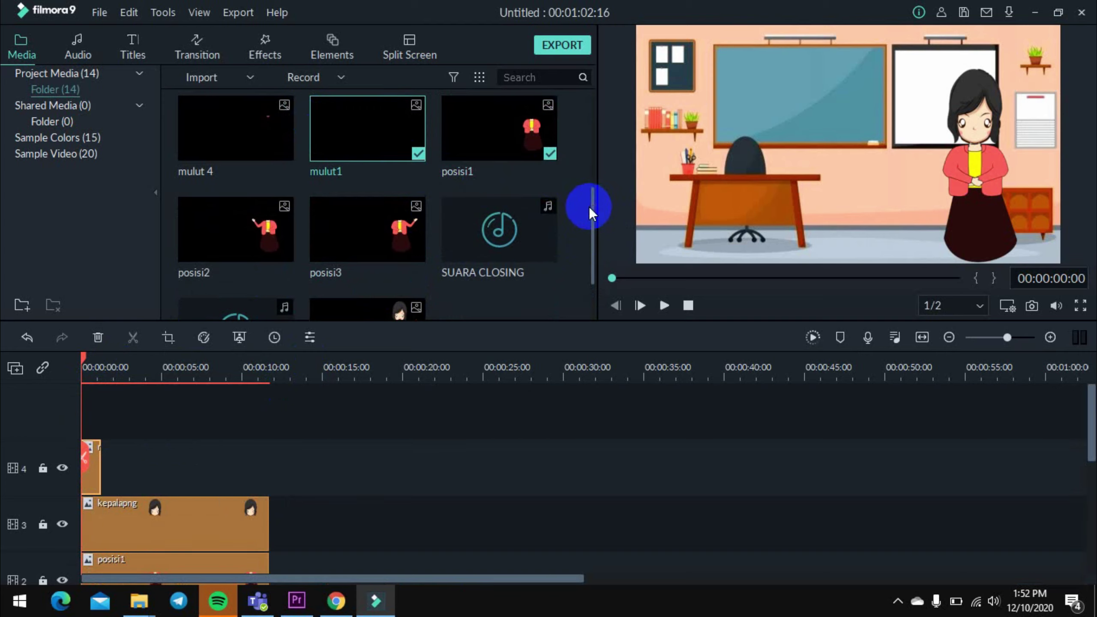
pyautogui.click(86, 358)
pyautogui.moveTo(85, 361)
pyautogui.mouseDown()
pyautogui.moveTo(99, 362)
pyautogui.moveTo(67, 365)
pyautogui.moveTo(90, 362)
pyautogui.mouseUp()
pyautogui.click(86, 473)
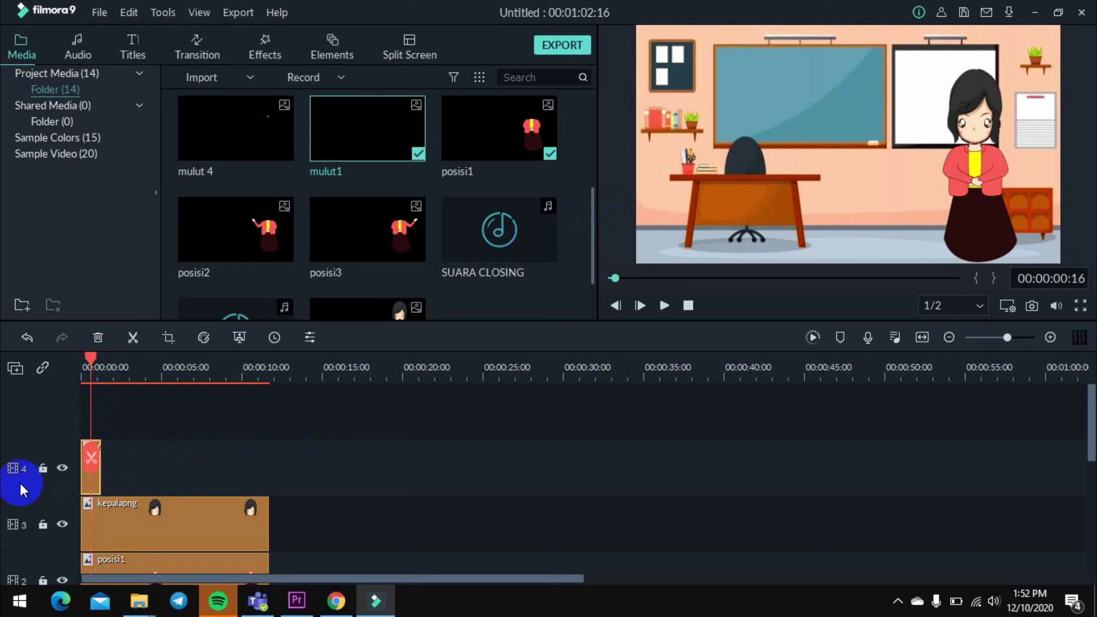
pyautogui.click(36, 476)
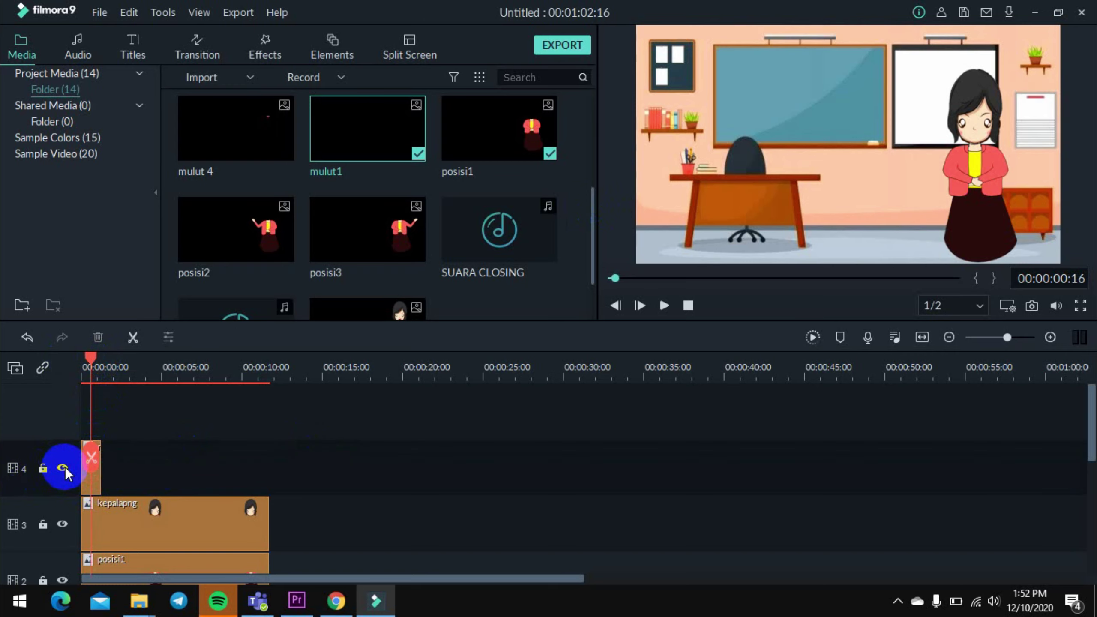
pyautogui.moveTo(93, 354); pyautogui.dragTo(88, 353)
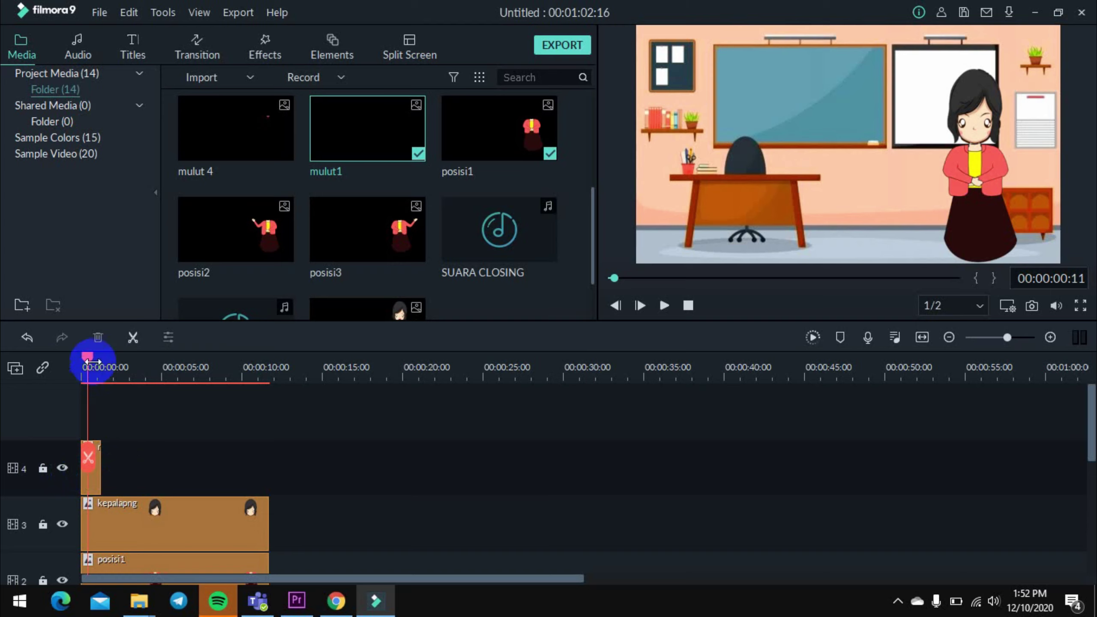
pyautogui.moveTo(89, 359); pyautogui.dragTo(103, 384)
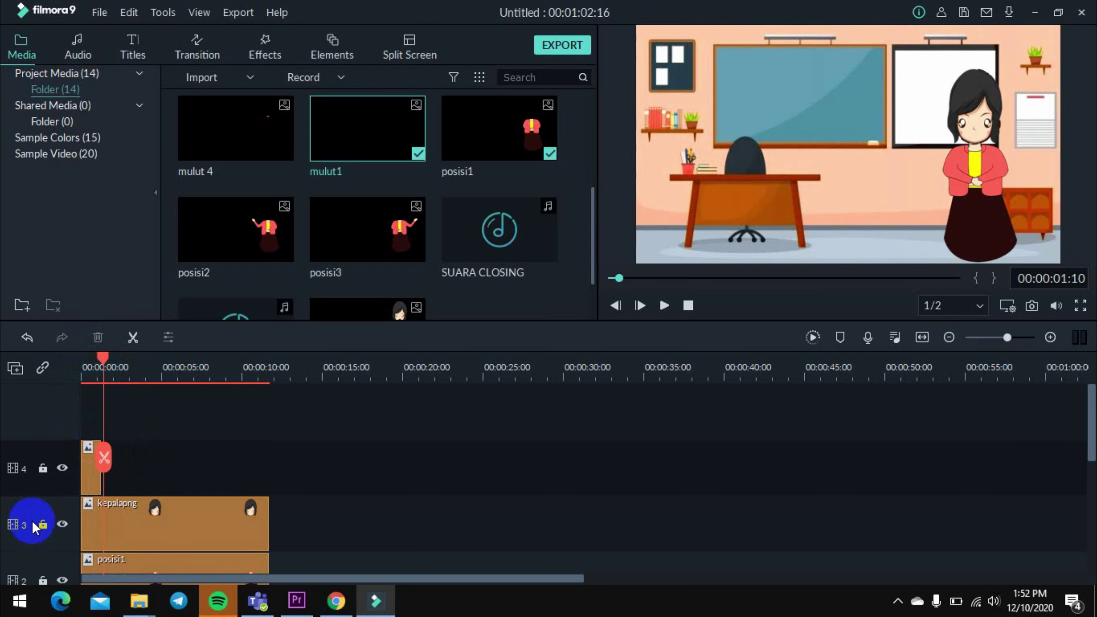
pyautogui.scroll(-1, 35, 527)
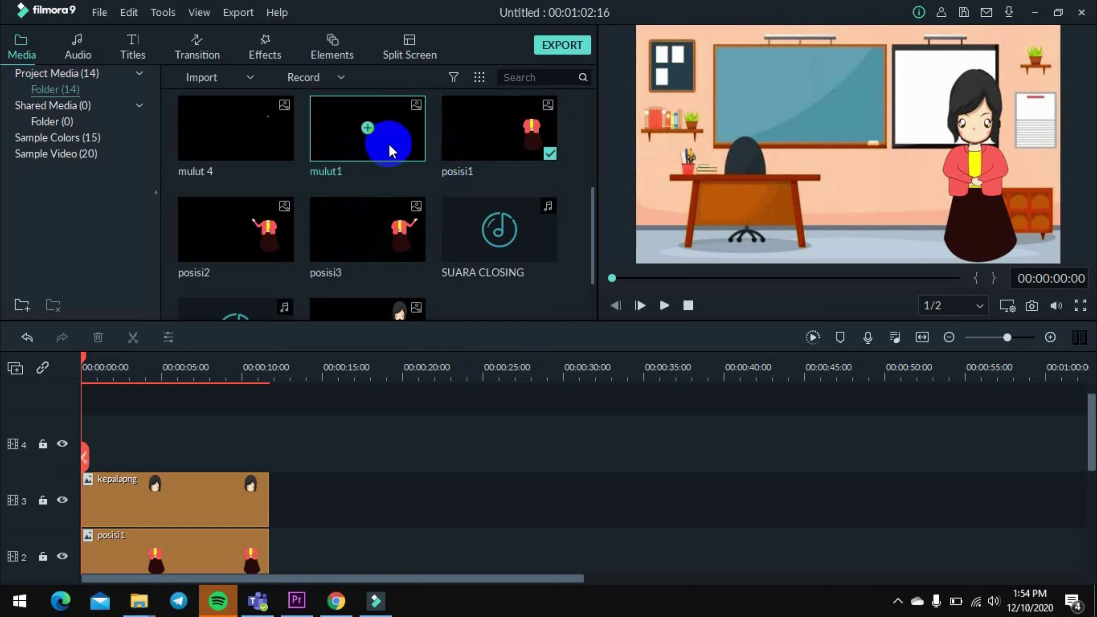
# Place the mulut1 mouth image at the start of video track 4, above kepalapng.
pyautogui.moveTo(393, 141); pyautogui.dragTo(82, 432)
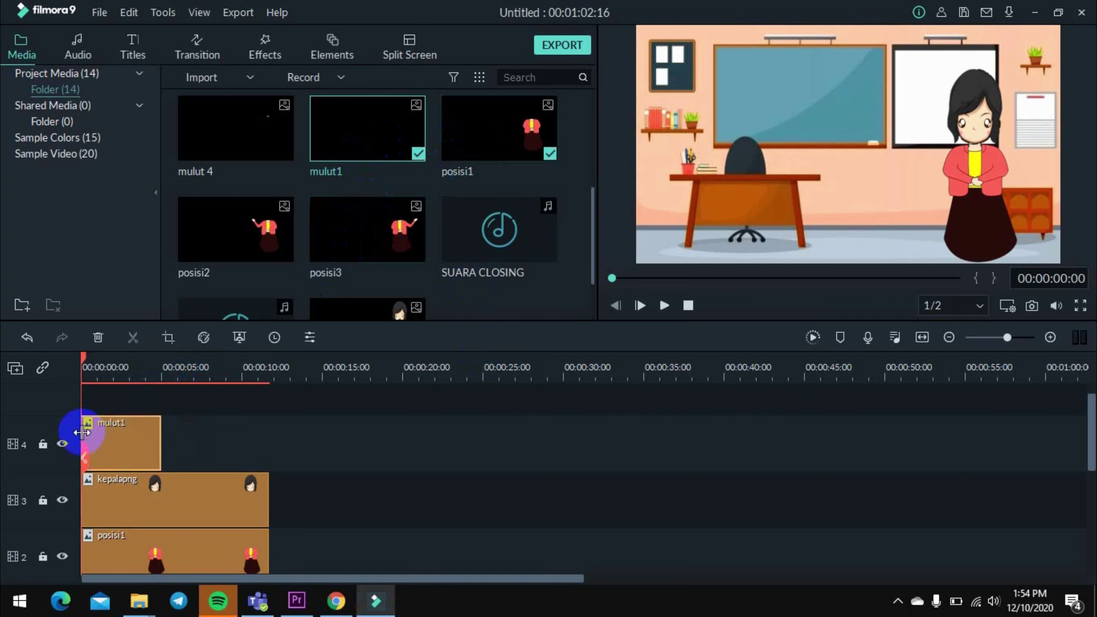
pyautogui.moveTo(86, 358); pyautogui.dragTo(119, 363)
pyautogui.click(65, 459)
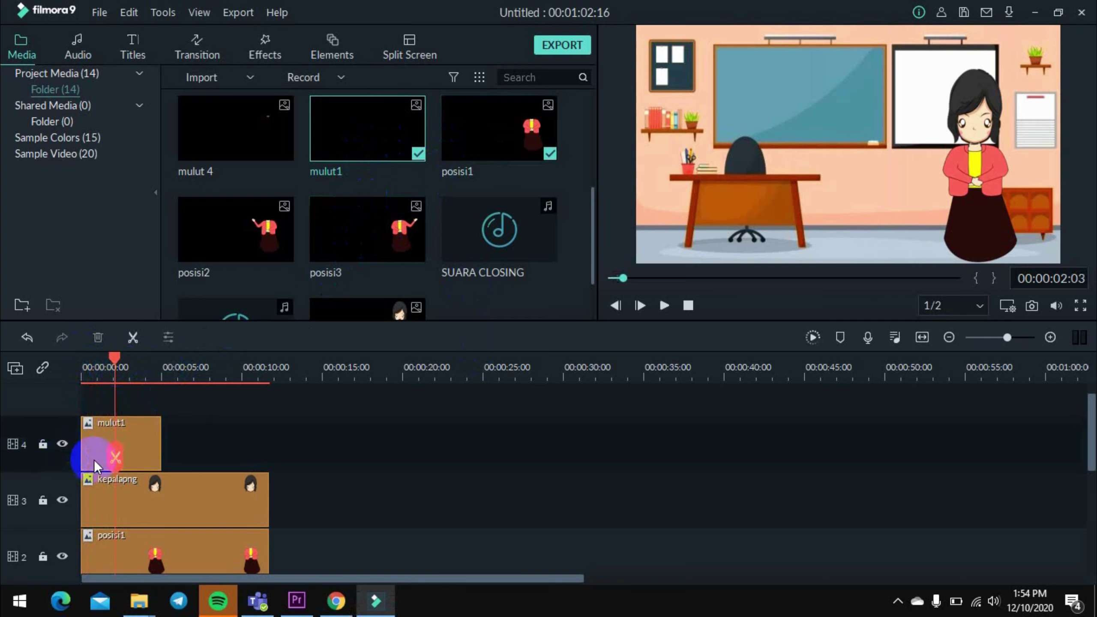
pyautogui.press('Down')
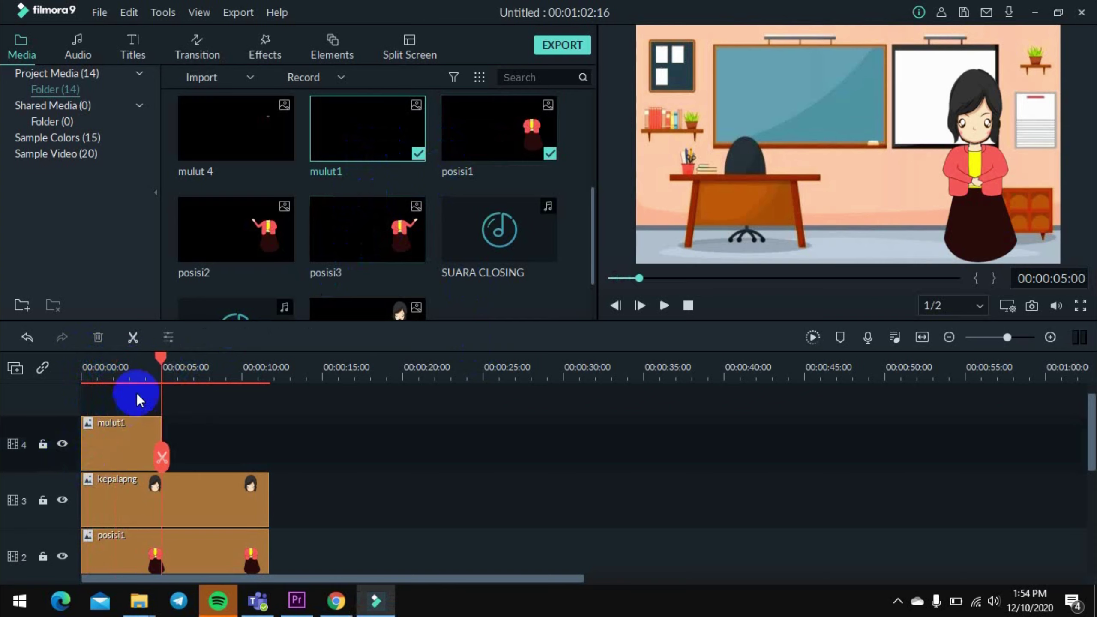
# Move the mulut1 mouth down and slightly right onto the avatar's face, and shorten its clip to end at 00:00:01:11.
pyautogui.moveTo(160, 359); pyautogui.dragTo(104, 363)
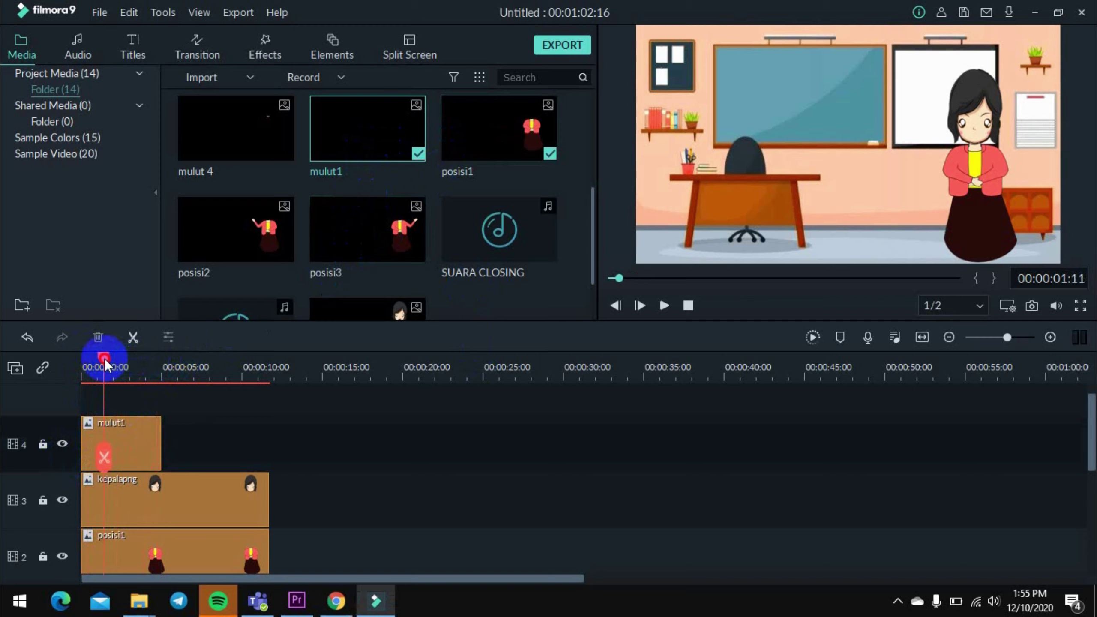
pyautogui.click(928, 121)
pyautogui.moveTo(934, 116); pyautogui.dragTo(944, 147)
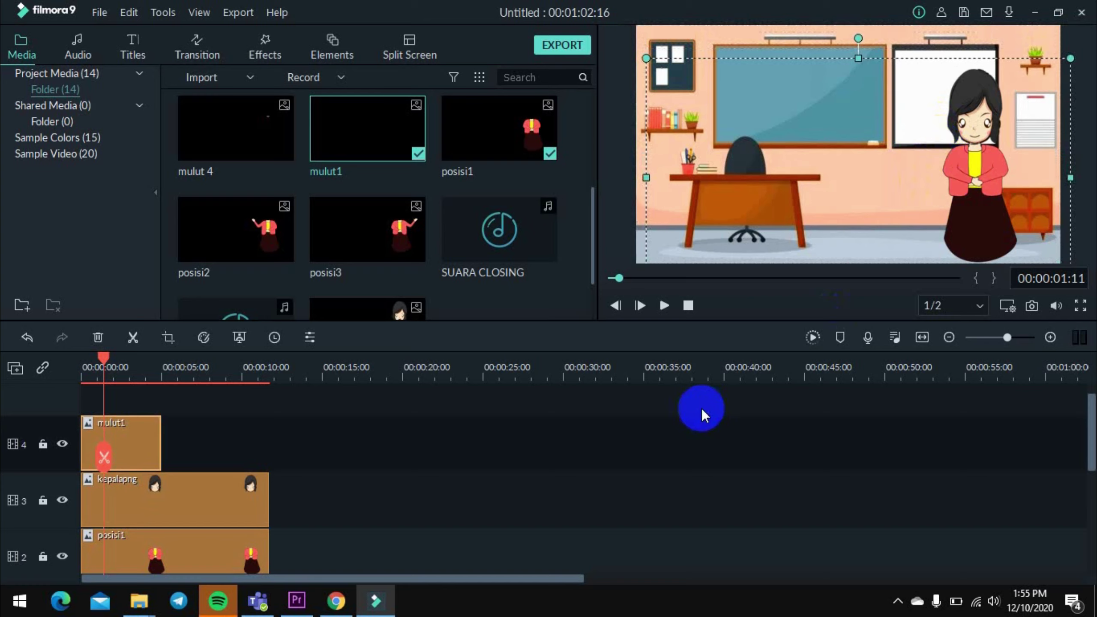
pyautogui.moveTo(159, 444); pyautogui.dragTo(105, 451)
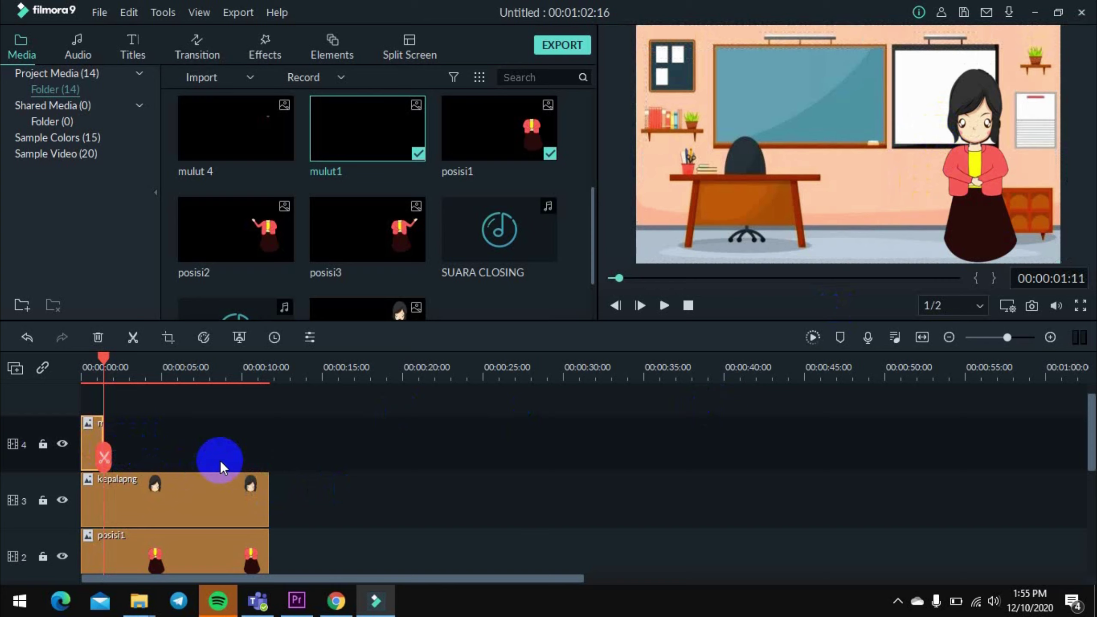
pyautogui.moveTo(102, 358); pyautogui.dragTo(95, 358)
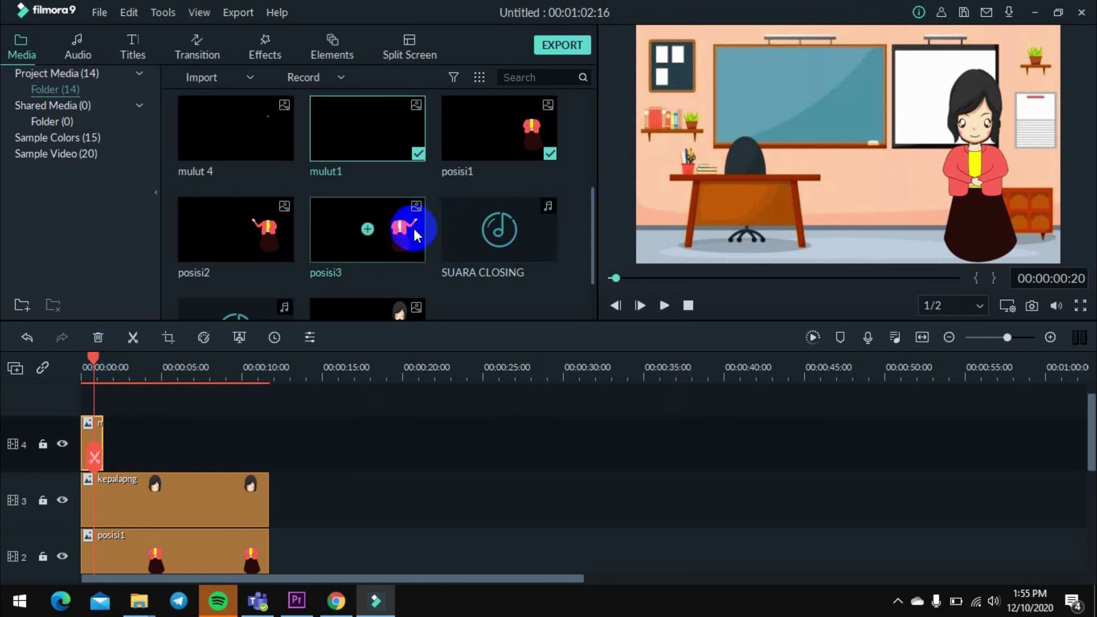
# Place the mulut 2 mouth image directly after mulut1 on video track 4.
pyautogui.scroll(5, 575, 174)
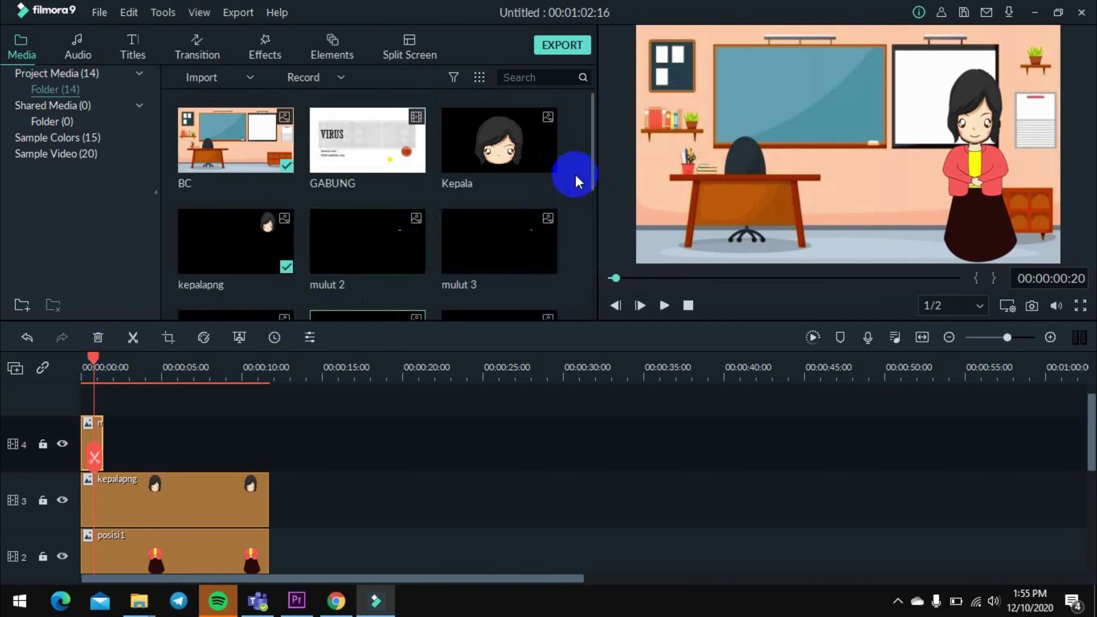
pyautogui.scroll(-5, 566, 189)
pyautogui.scroll(5, 566, 190)
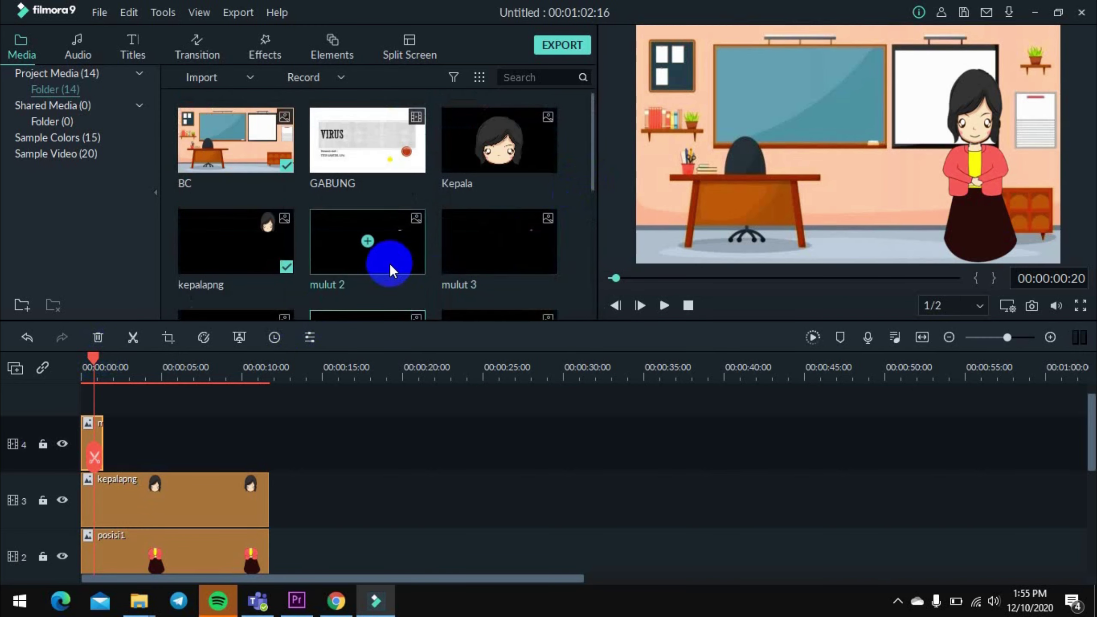
pyautogui.moveTo(389, 264); pyautogui.dragTo(109, 455)
# Move the mulut 2 mouth down onto the avatar's face, and shorten its clip to end at about 00:00:02:18.
pyautogui.moveTo(93, 365); pyautogui.dragTo(118, 361)
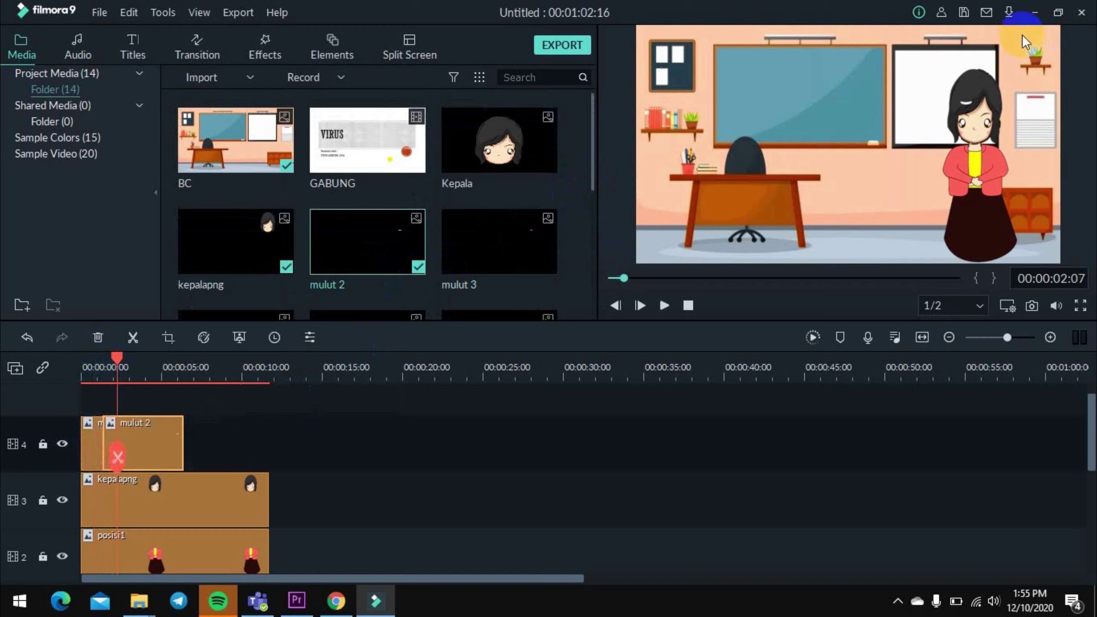
pyautogui.click(964, 99)
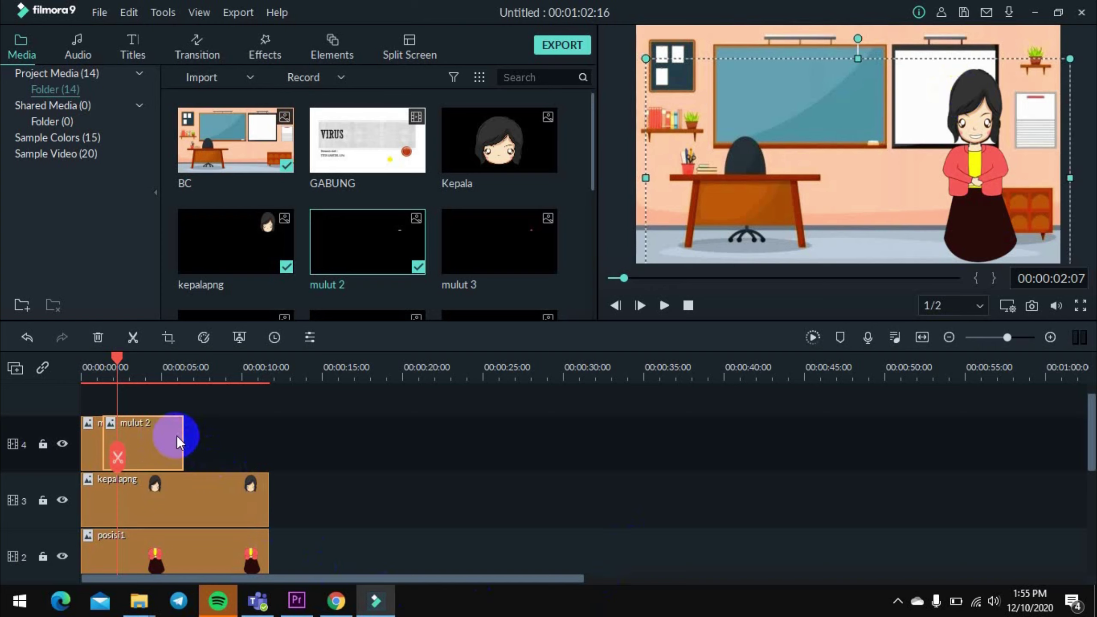
pyautogui.moveTo(177, 438); pyautogui.dragTo(123, 439)
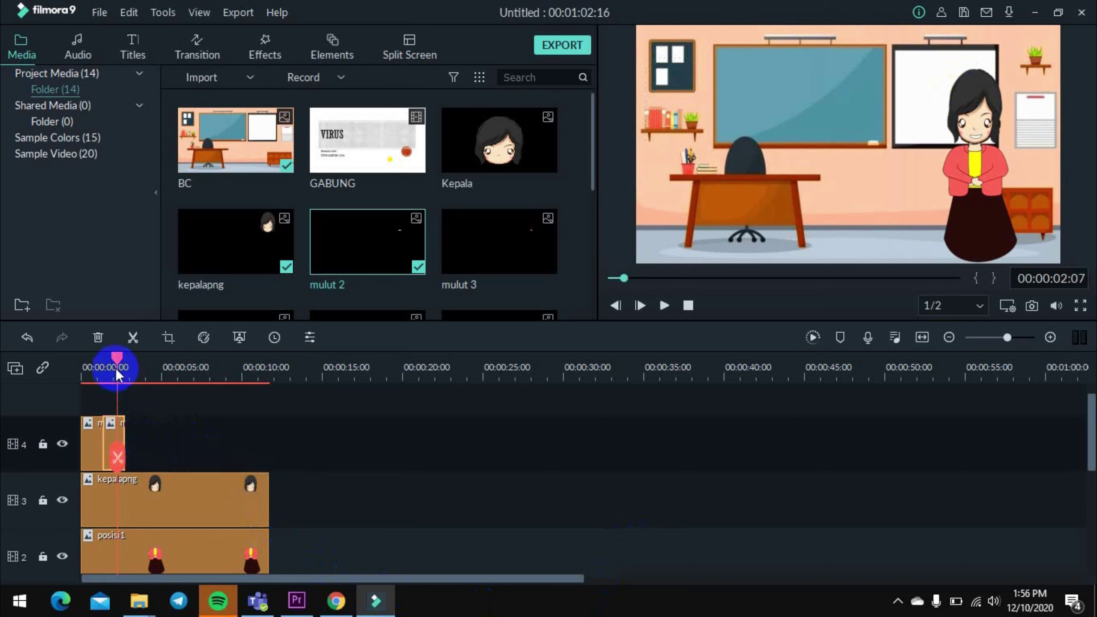
# Place the mulut 3 mouth image directly after mulut 2 on video track 4.
pyautogui.moveTo(122, 360); pyautogui.dragTo(126, 366)
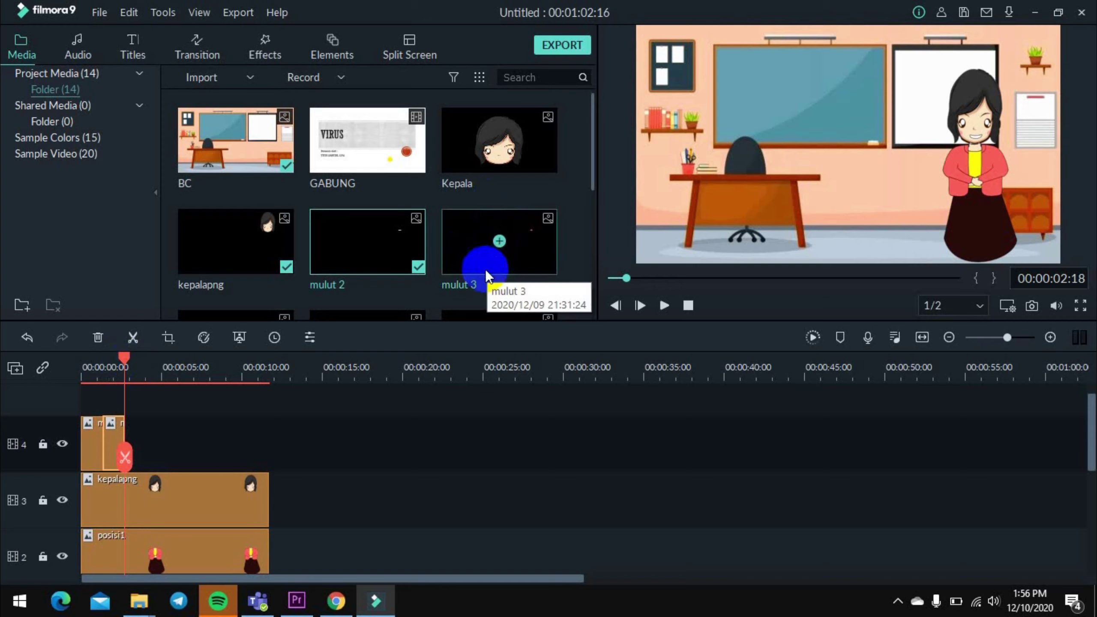
pyautogui.moveTo(485, 269); pyautogui.dragTo(136, 439)
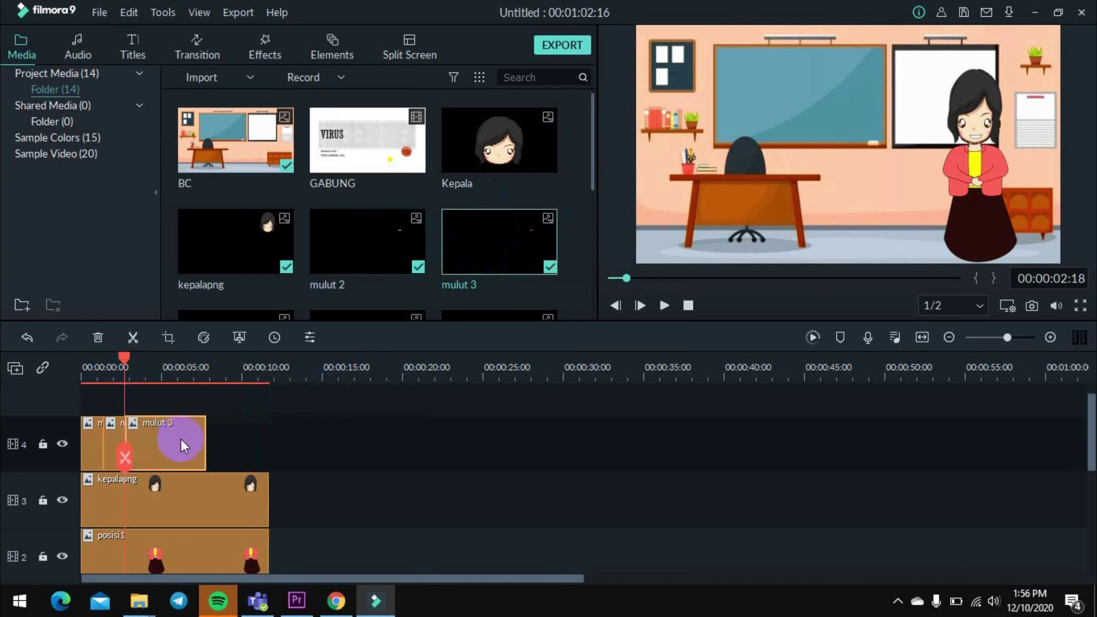
pyautogui.moveTo(124, 358); pyautogui.dragTo(148, 361)
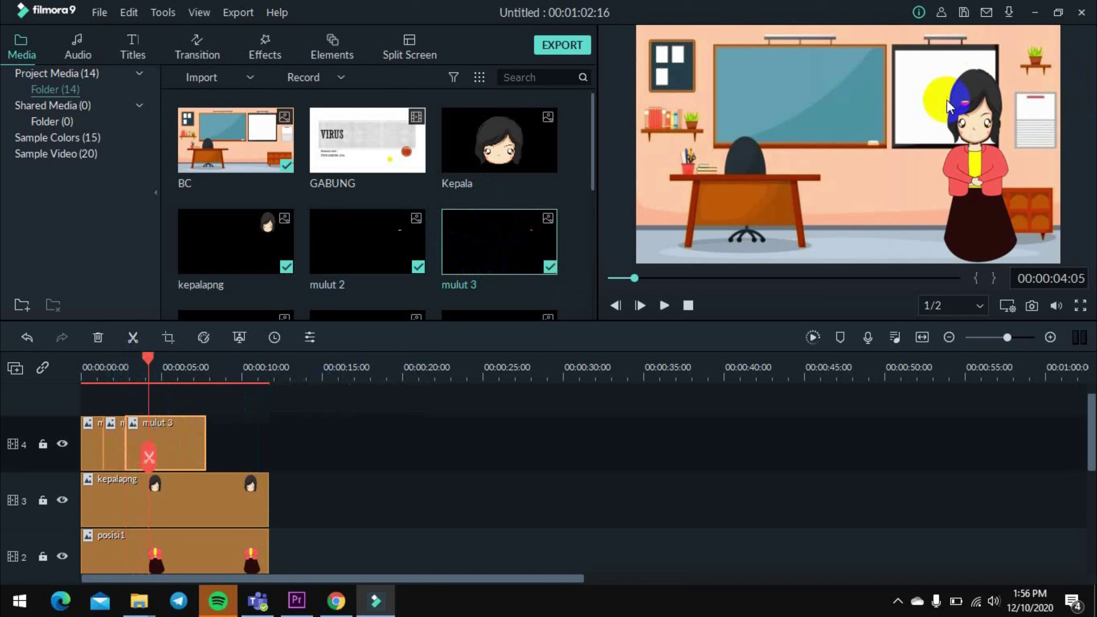
# Nudge the mulut 3 mouth down and slightly right onto the avatar's face, and shorten its clip to end at 00:00:04:05.
pyautogui.click(946, 100)
pyautogui.press('Right')
pyautogui.press('Right')
pyautogui.press('Right')
pyautogui.press('Right')
pyautogui.press('Right')
pyautogui.press('Right')
pyautogui.press('Right')
pyautogui.press('Right')
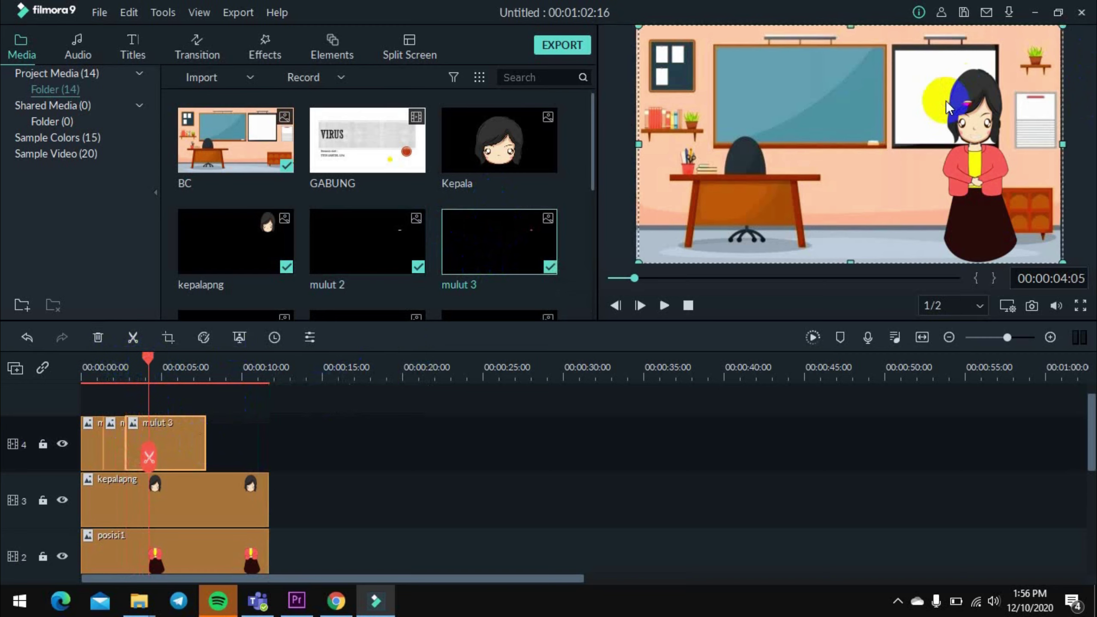
pyautogui.press('Down')
pyautogui.press('Down')
pyautogui.press('Down')
pyautogui.press('Down')
pyautogui.press('Down')
pyautogui.press('Down')
pyautogui.press('Down')
pyautogui.press('Down')
pyautogui.press('Down')
pyautogui.press('Down')
pyautogui.press('Down')
pyautogui.press('Down')
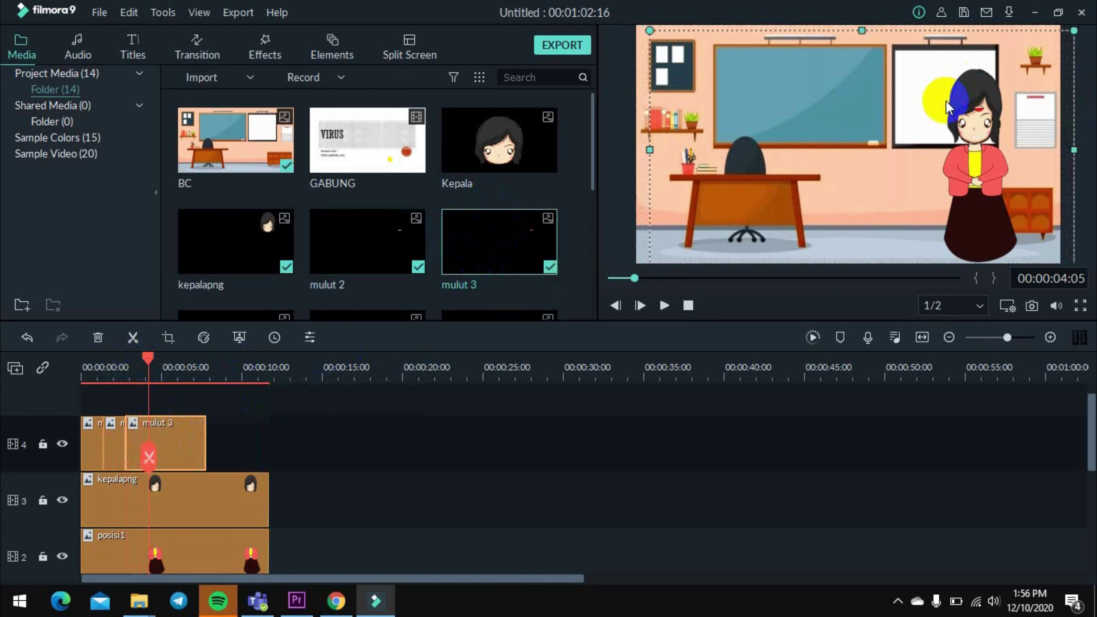
pyautogui.press('Down')
pyautogui.press('Down')
pyautogui.press('Down')
pyautogui.press('Down')
pyautogui.press('Down')
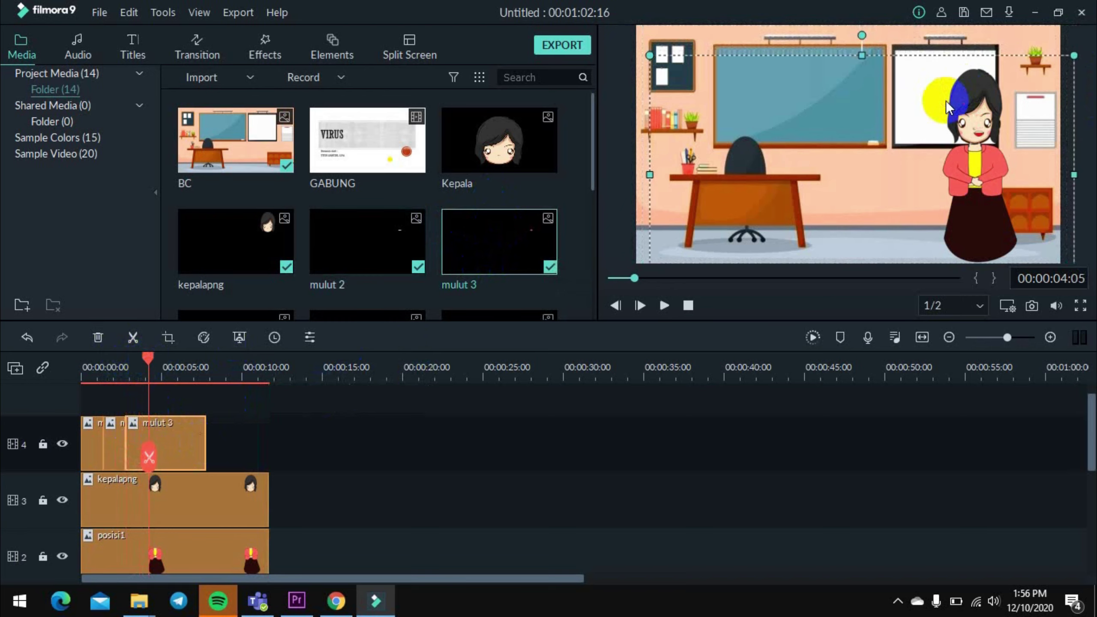
pyautogui.press('Left')
pyautogui.press('Left')
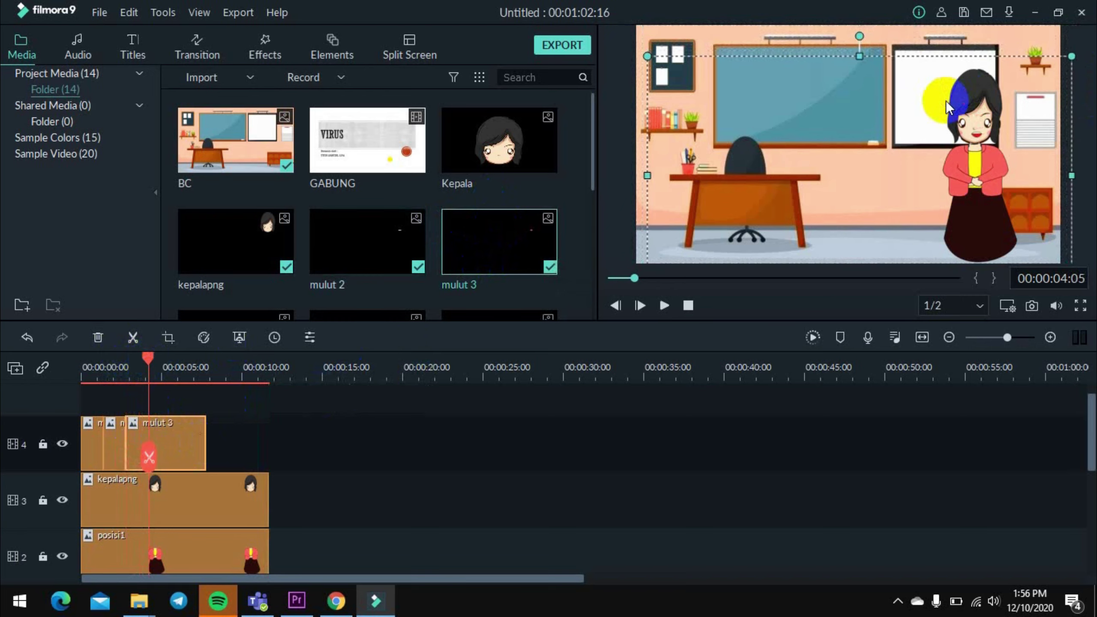
pyautogui.press('Down')
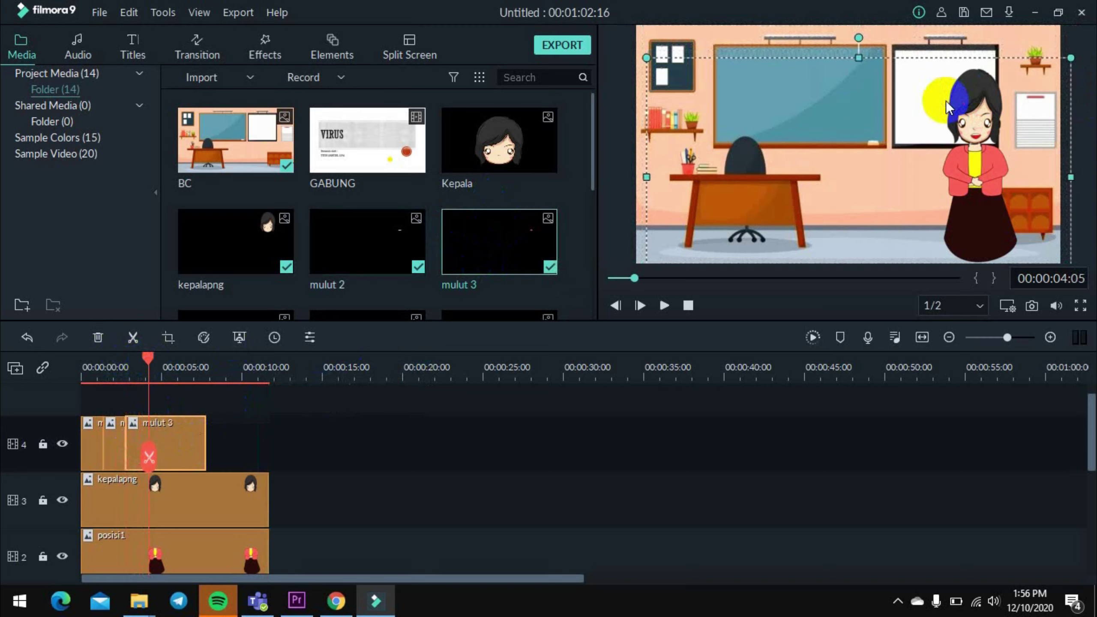
pyautogui.press('Up')
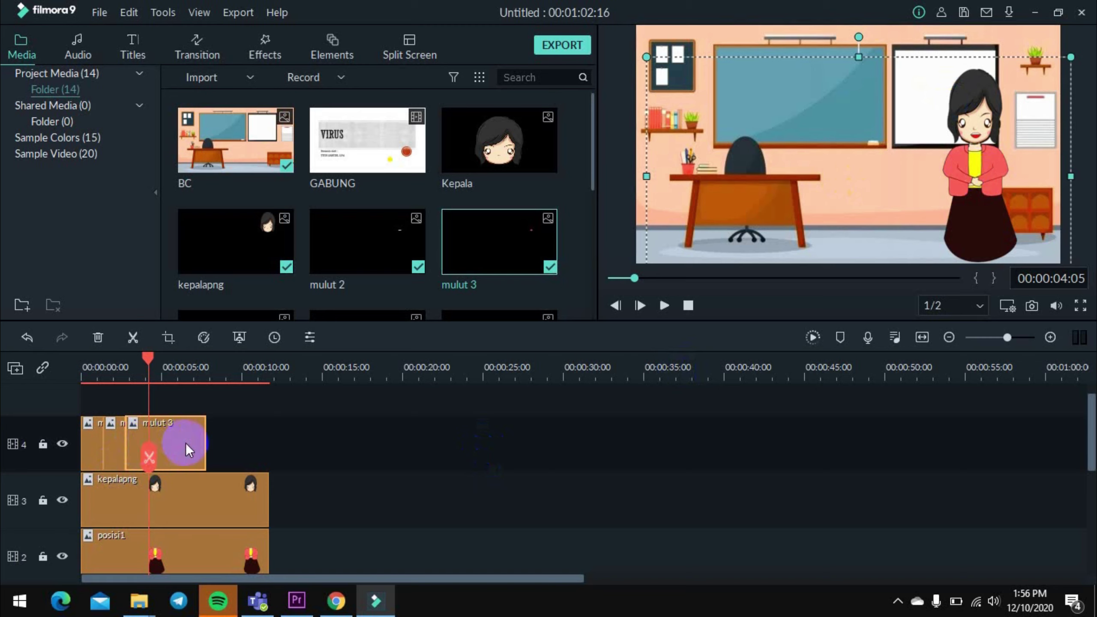
pyautogui.moveTo(204, 443); pyautogui.dragTo(149, 445)
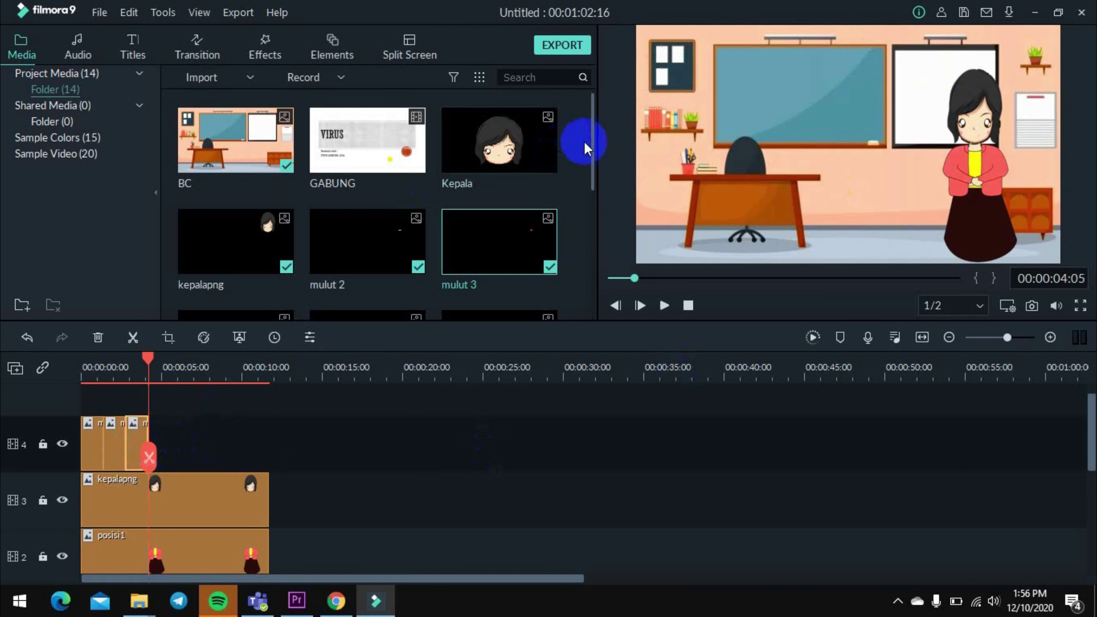
# Place the mulut 4 mouth image directly after mulut 3 on video track 4, and shorten its clip to about 1.7 seconds.
pyautogui.moveTo(595, 148); pyautogui.dragTo(586, 196)
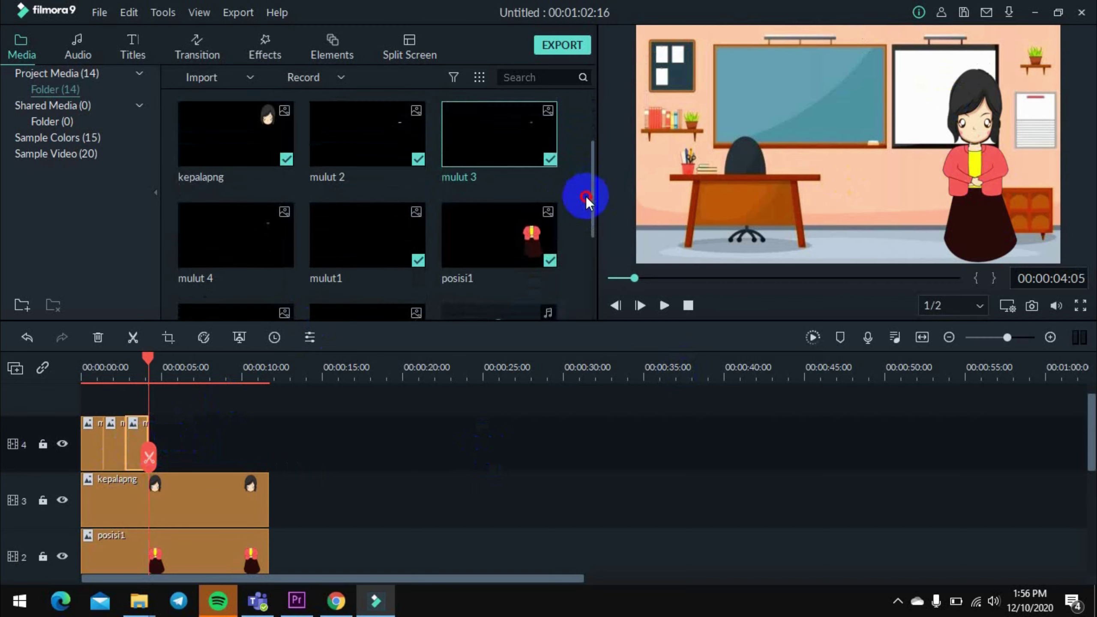
pyautogui.moveTo(215, 235); pyautogui.dragTo(161, 445)
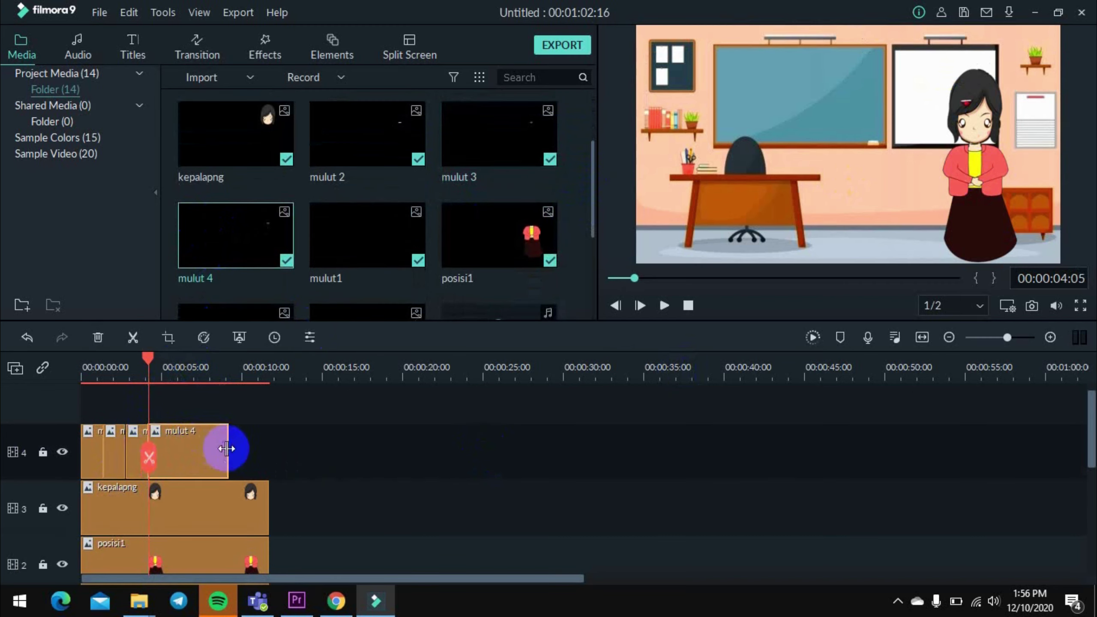
pyautogui.moveTo(229, 449); pyautogui.dragTo(176, 450)
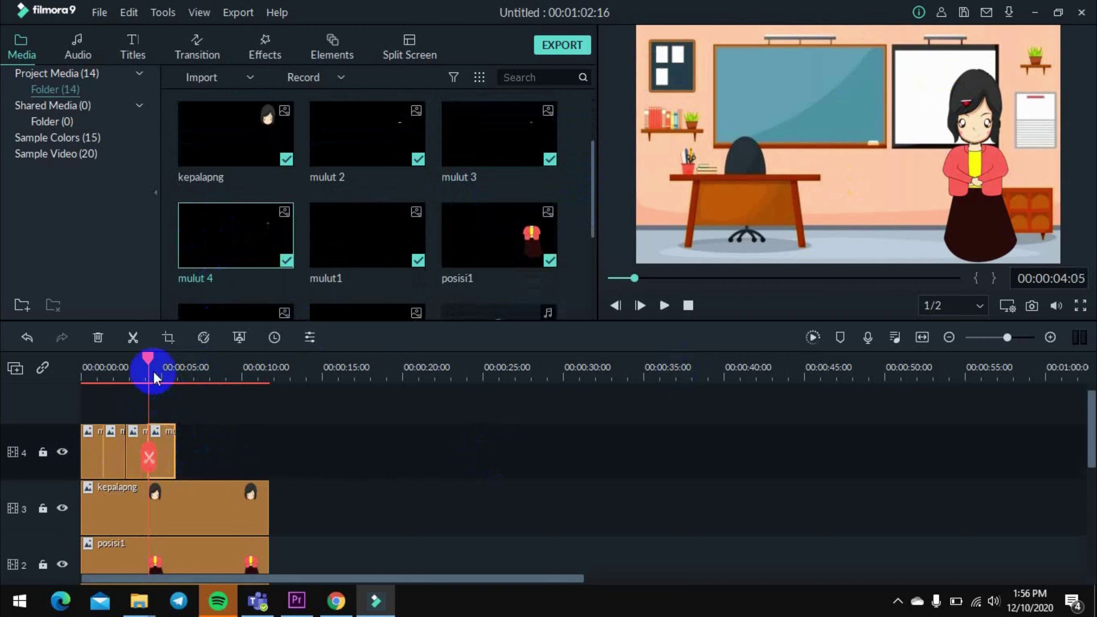
# Nudge the mulut 4 mouth down and slightly right until it sits on the avatar's face.
pyautogui.moveTo(148, 358); pyautogui.dragTo(159, 371)
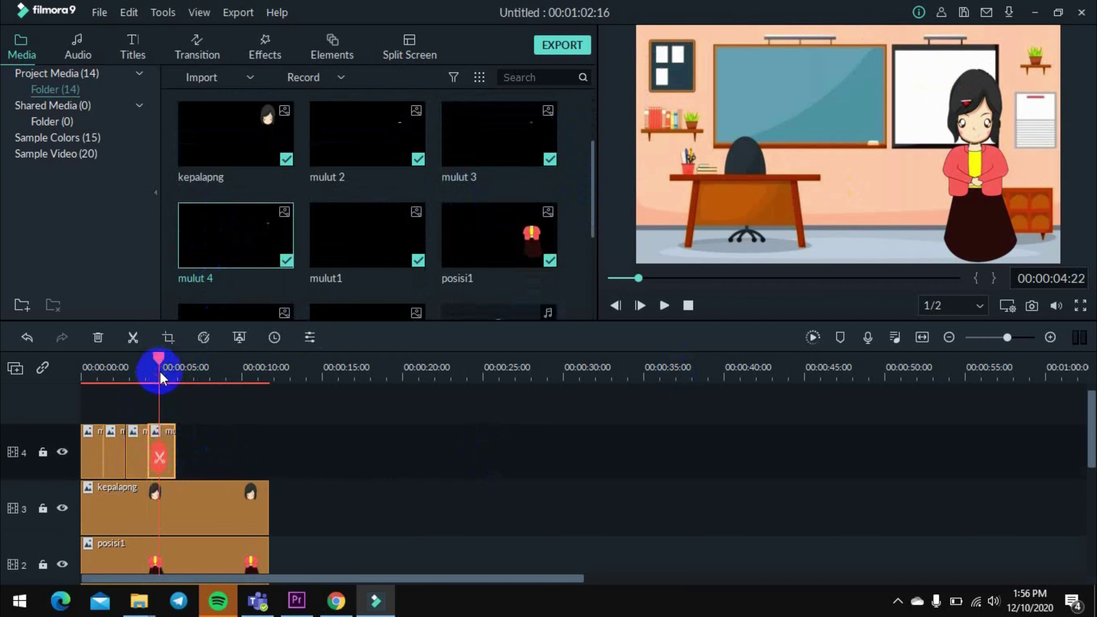
pyautogui.click(985, 98)
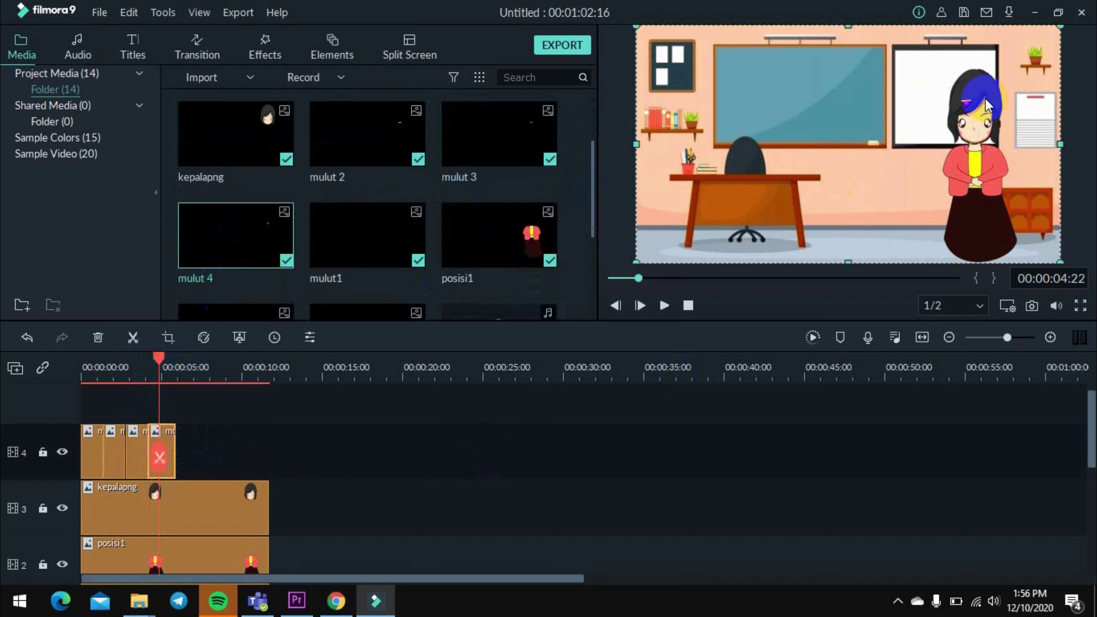
pyautogui.press('Down')
pyautogui.press('Down')
pyautogui.press('Down')
pyautogui.press('Down')
pyautogui.press('Down')
pyautogui.press('Down')
pyautogui.press('Down')
pyautogui.press('Down')
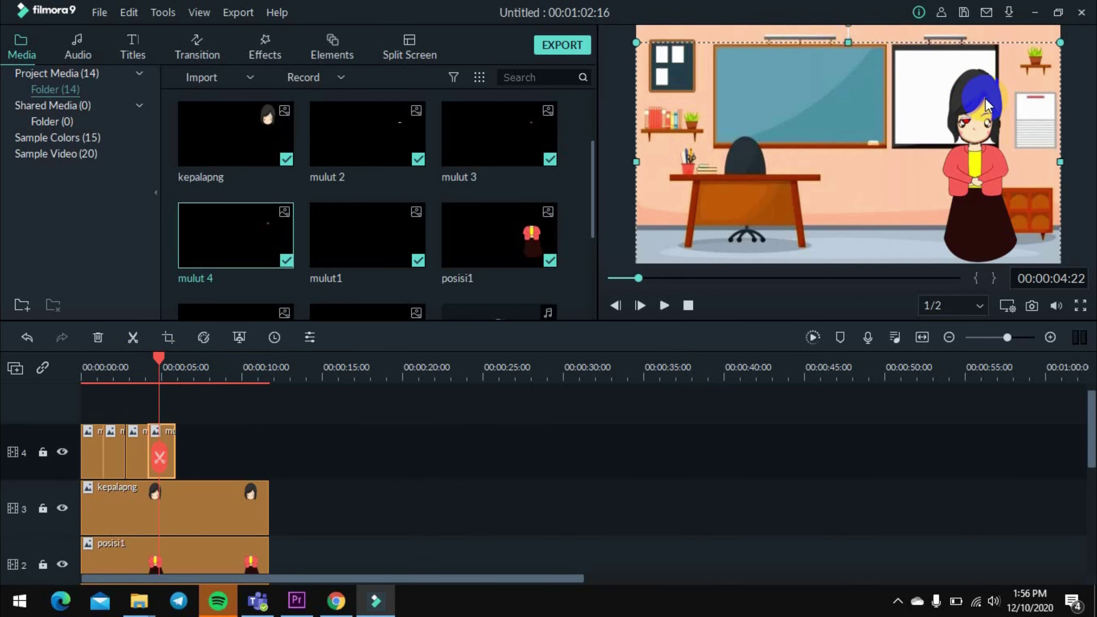
pyautogui.press('Down')
pyautogui.press('Down')
pyautogui.press('Down')
pyautogui.press('Down')
pyautogui.press('Down')
pyautogui.press('Down')
pyautogui.press('Down')
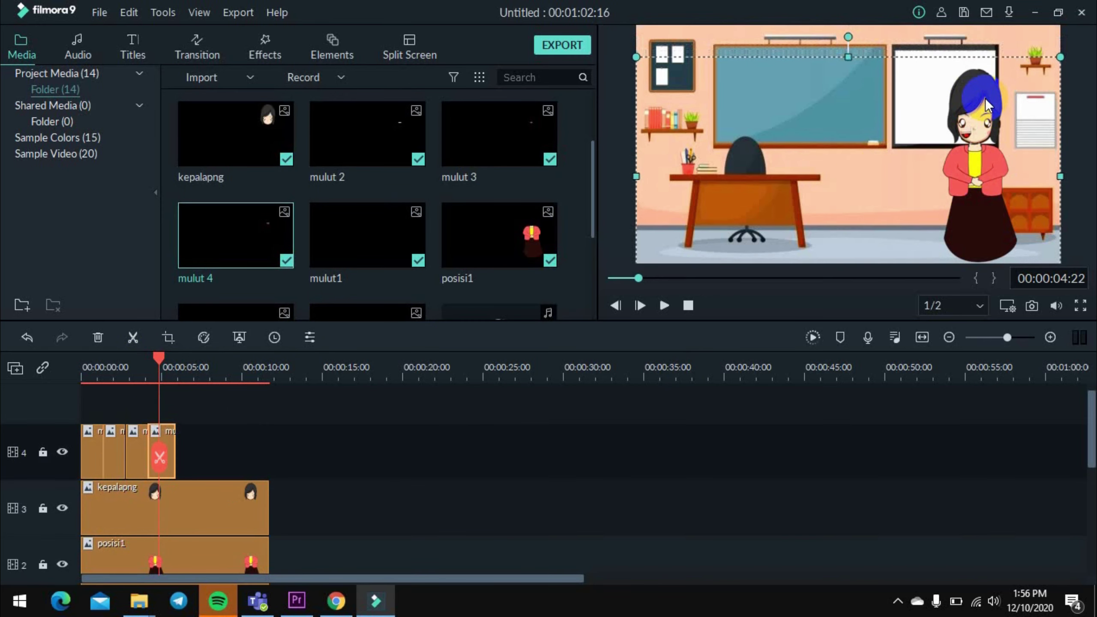
pyautogui.press('Down')
pyautogui.press('Right')
pyautogui.press('Right')
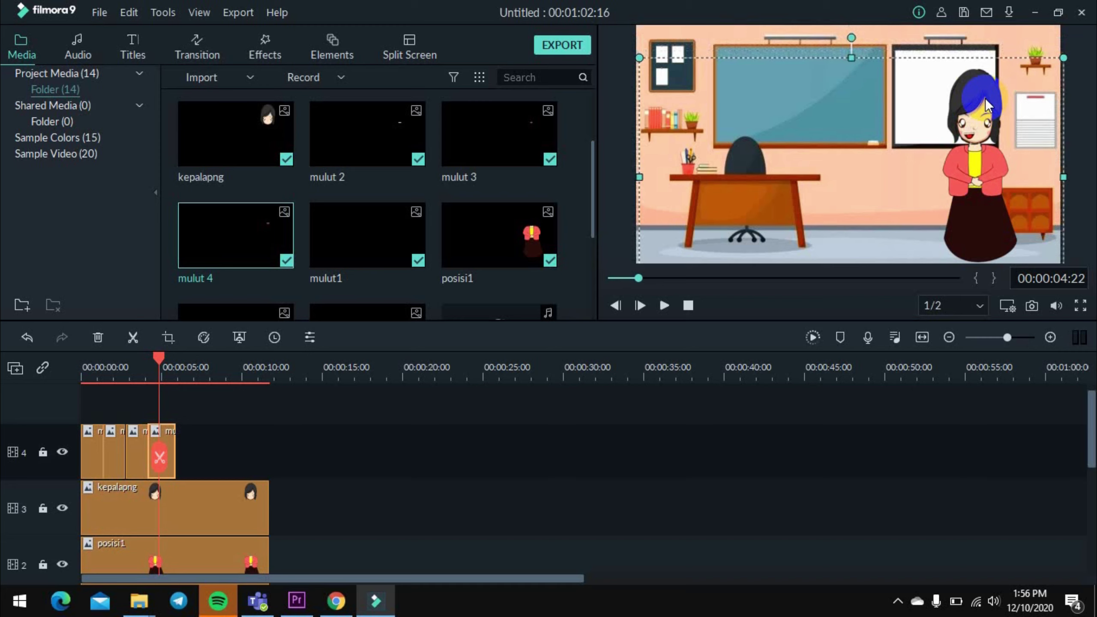
pyautogui.press('Right')
pyautogui.press('Right')
pyautogui.press('Right')
pyautogui.press('Down')
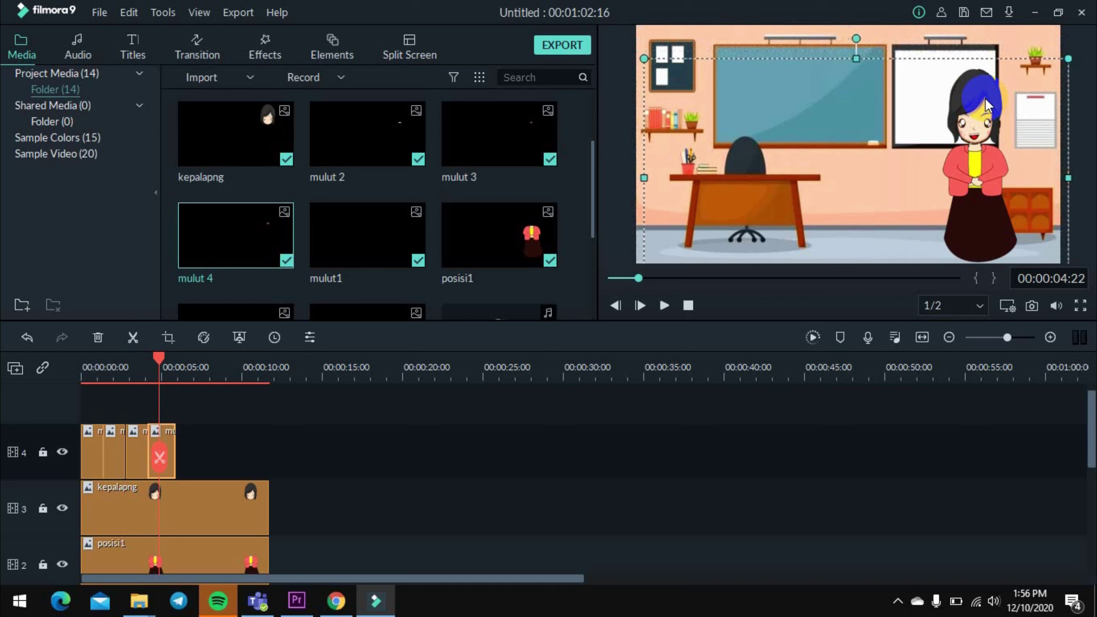
pyautogui.press('Right')
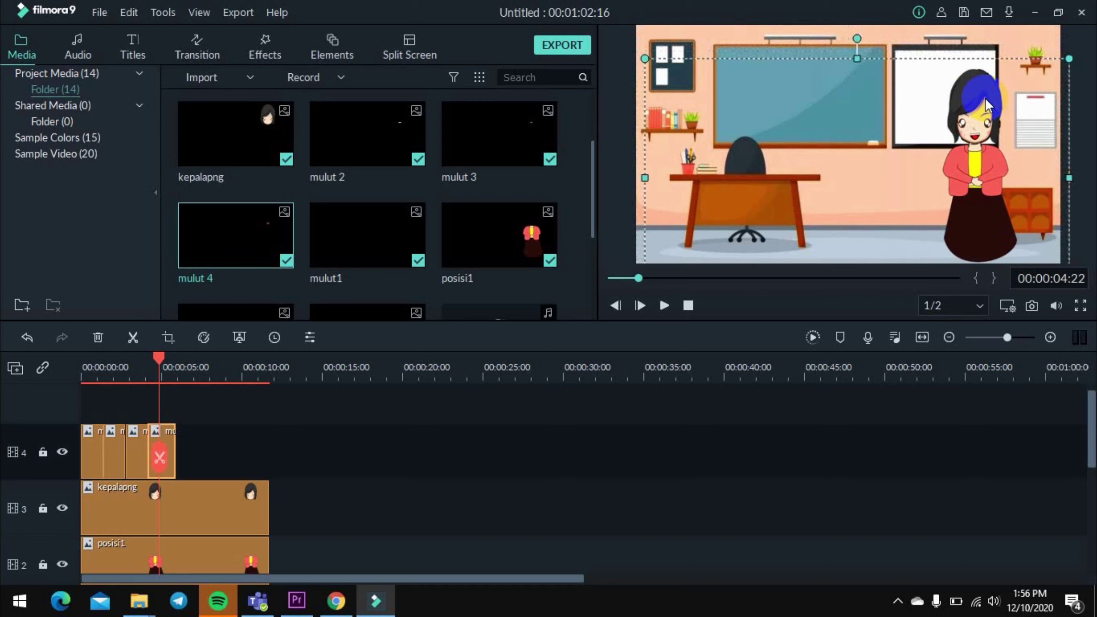
pyautogui.press('Up')
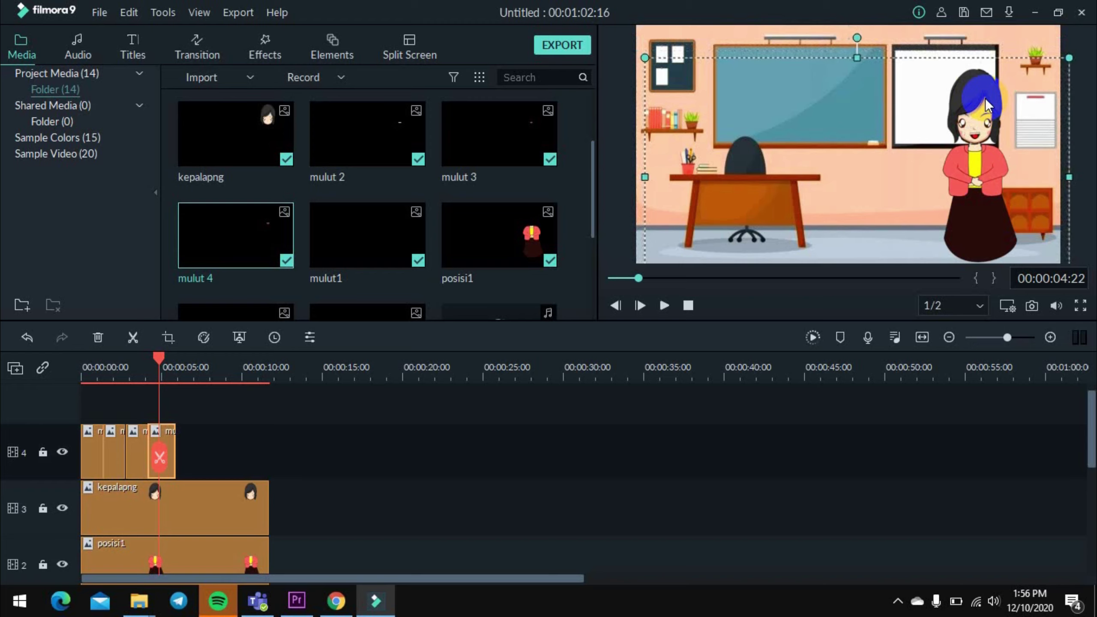
pyautogui.press('Down')
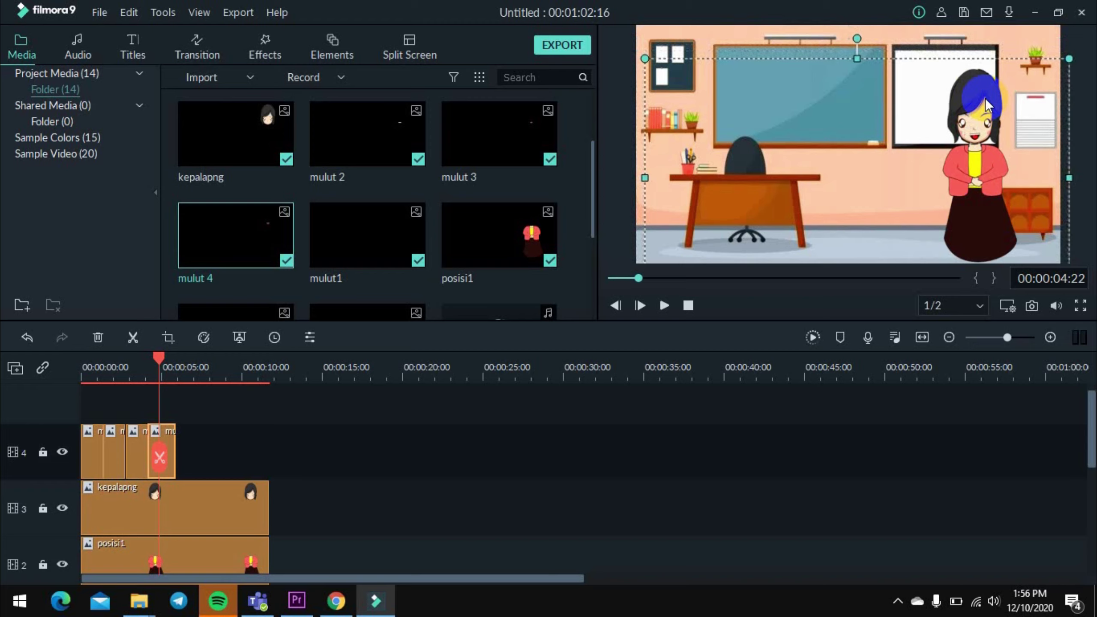
pyautogui.click(406, 455)
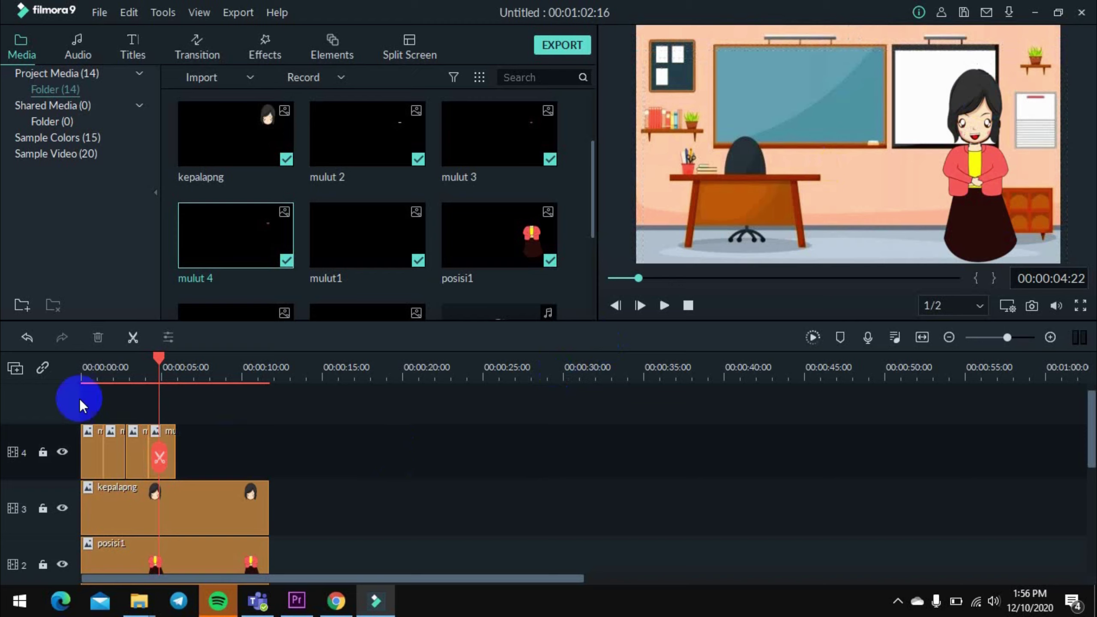
# Shorten the mouth clips on video track 4 and close them up so all four together last about 3.5 seconds.
pyautogui.moveTo(160, 358); pyautogui.dragTo(165, 425)
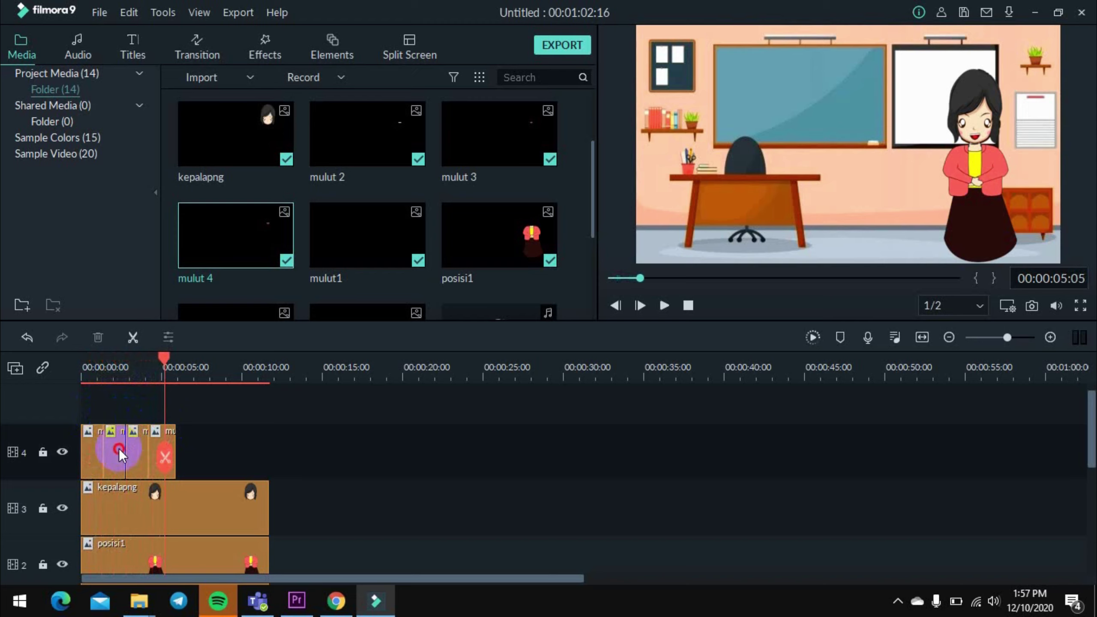
pyautogui.click(257, 428)
pyautogui.click(159, 451)
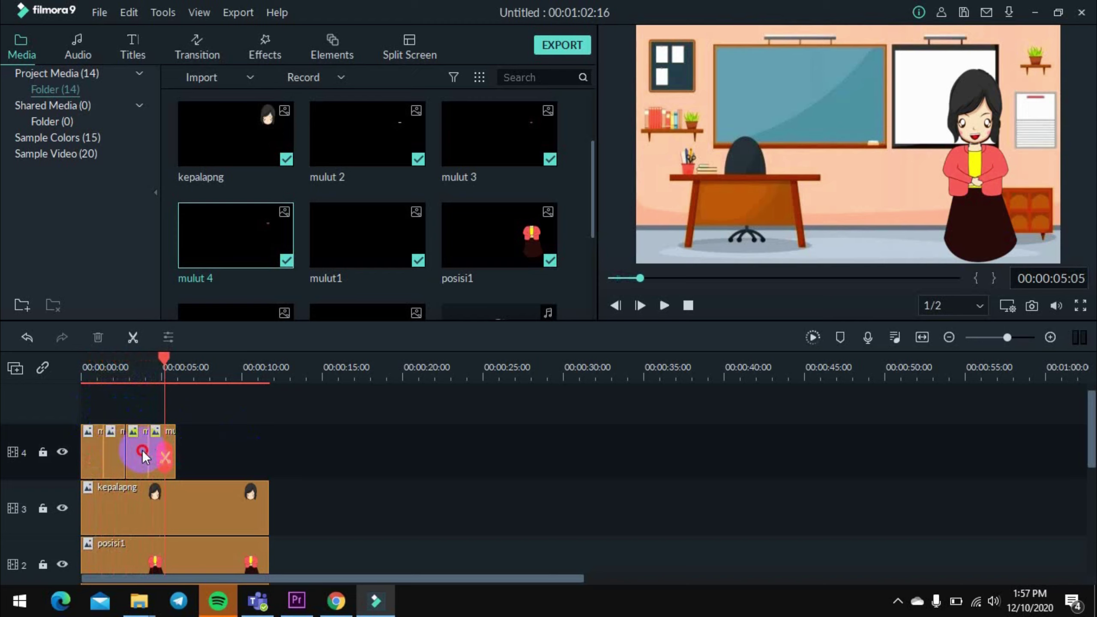
pyautogui.click(142, 451)
pyautogui.moveTo(148, 450); pyautogui.dragTo(158, 432)
pyautogui.click(139, 448)
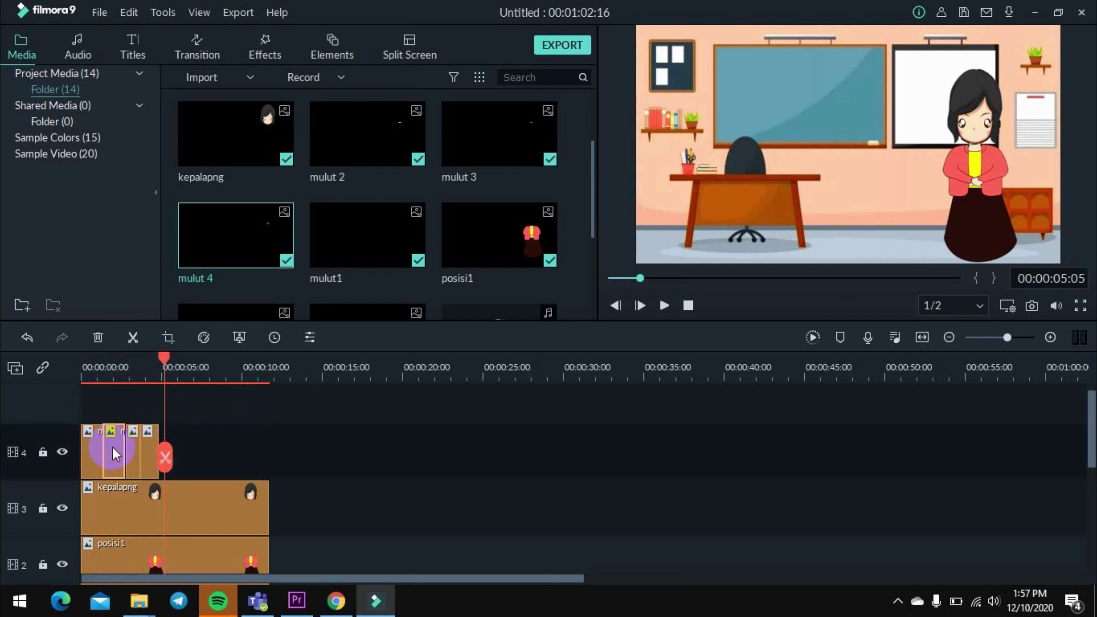
pyautogui.moveTo(122, 448); pyautogui.dragTo(94, 449)
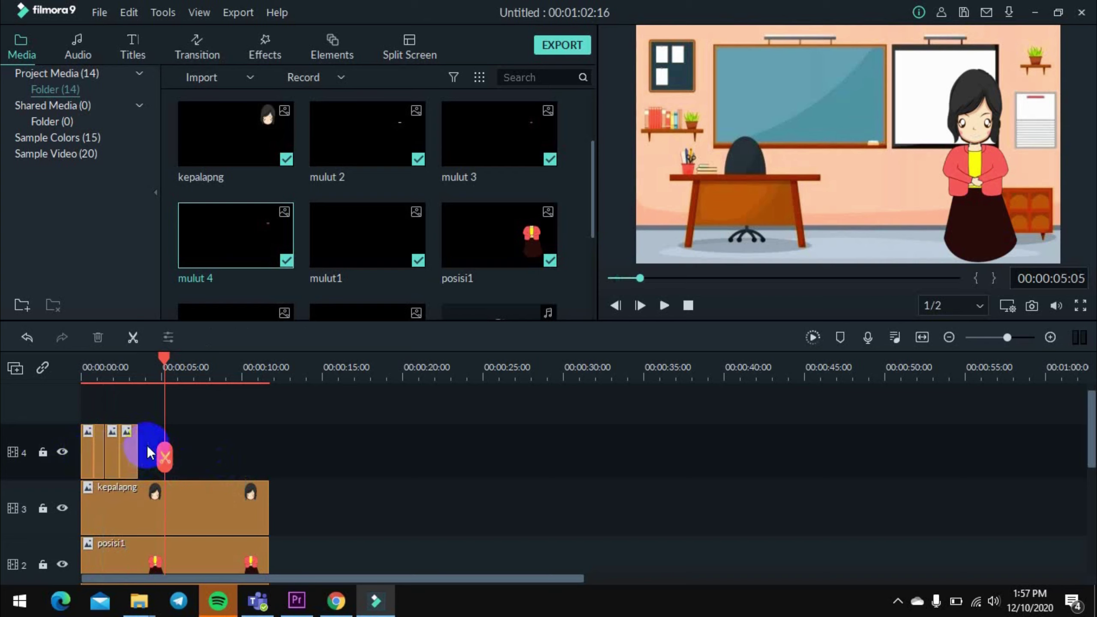
# Copy the four mouth clips, paste them on video track 4, and move the copies directly after the originals.
pyautogui.moveTo(147, 446); pyautogui.dragTo(84, 443)
pyautogui.rightClick(87, 451)
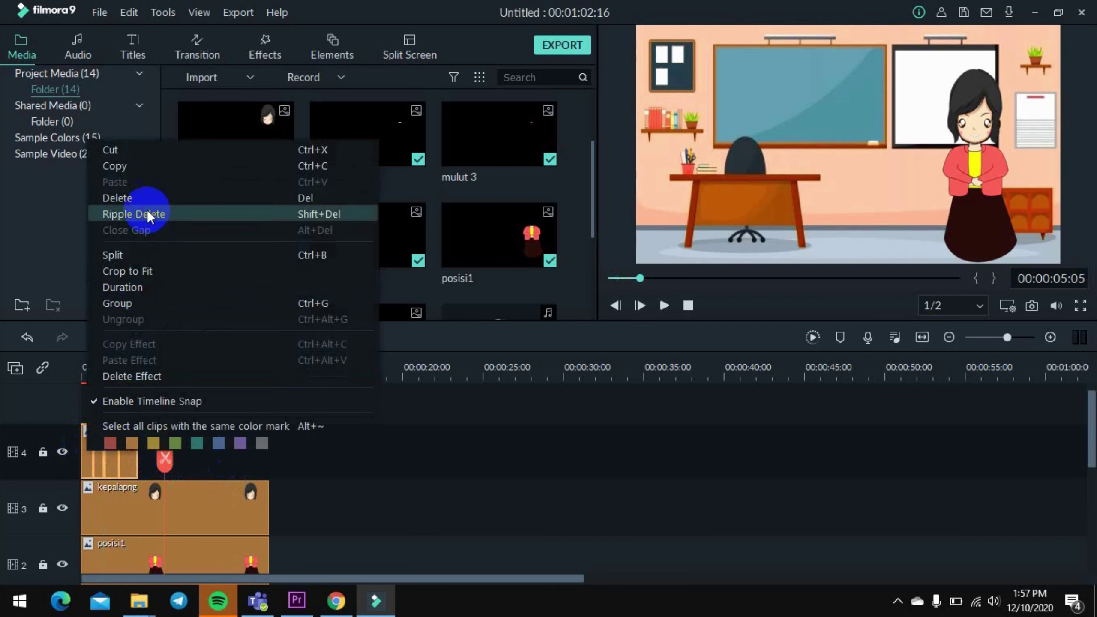
pyautogui.click(142, 167)
pyautogui.click(155, 467)
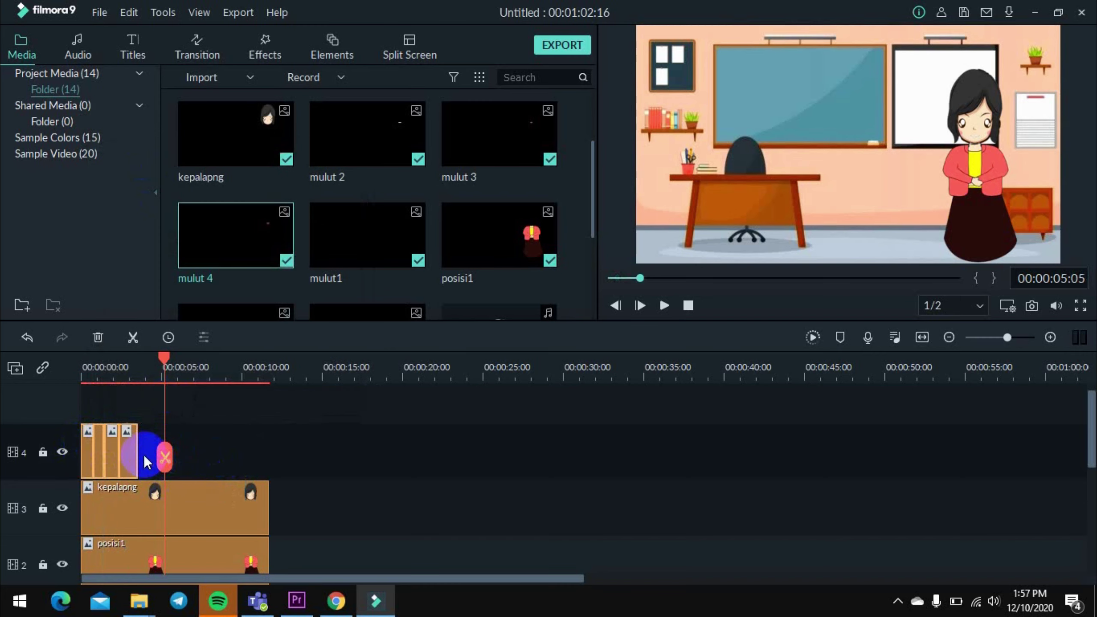
pyautogui.click(144, 455)
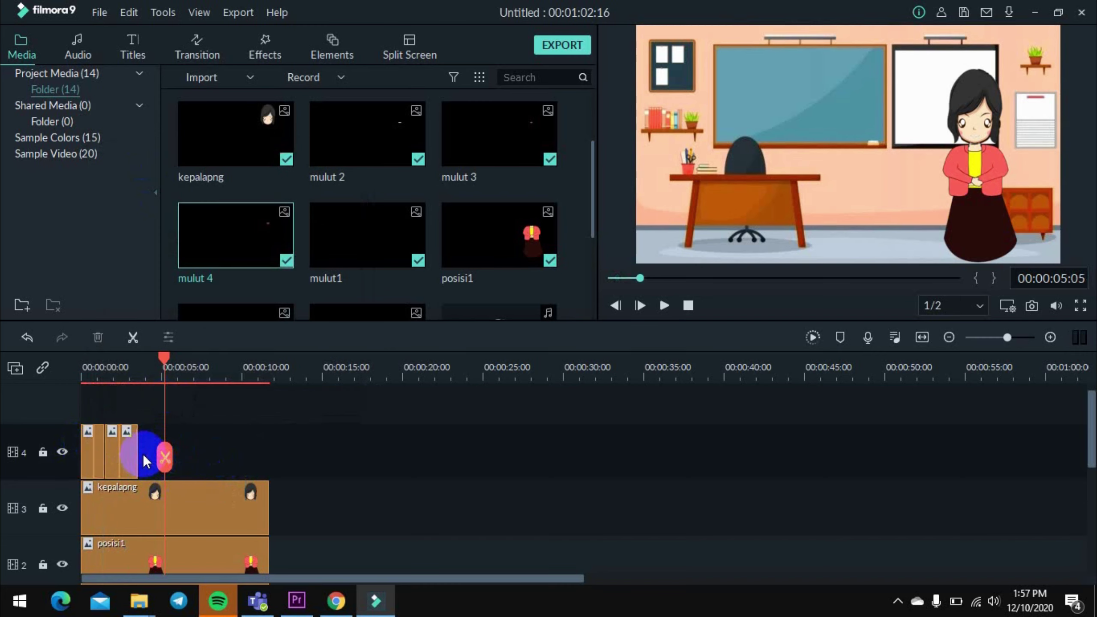
pyautogui.hotkey('ctrl', 'v')
pyautogui.click(162, 449)
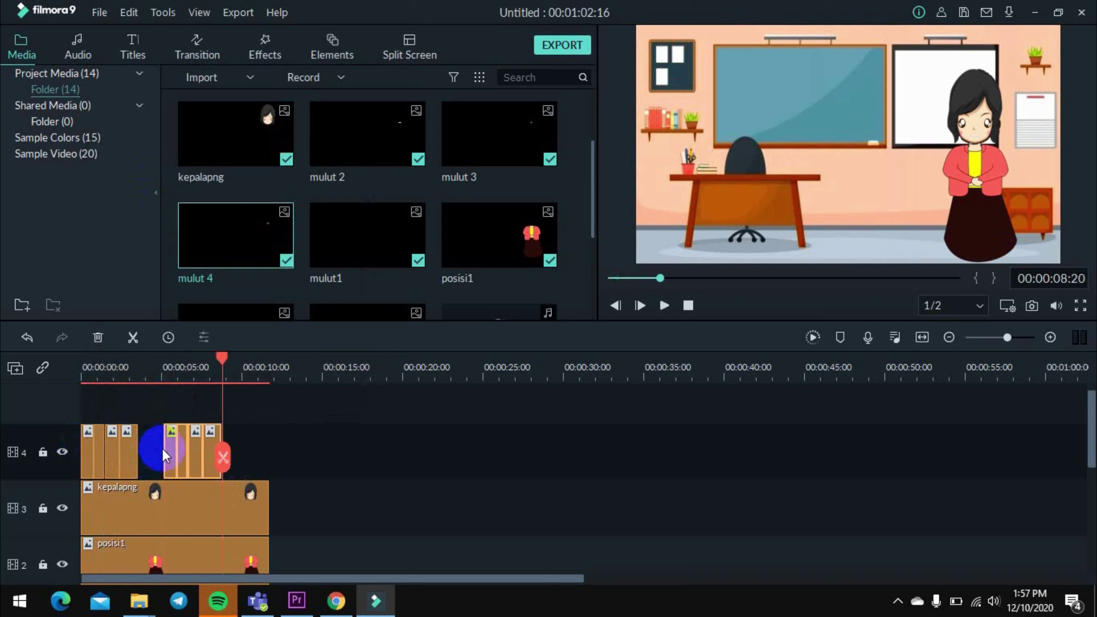
pyautogui.click(161, 468)
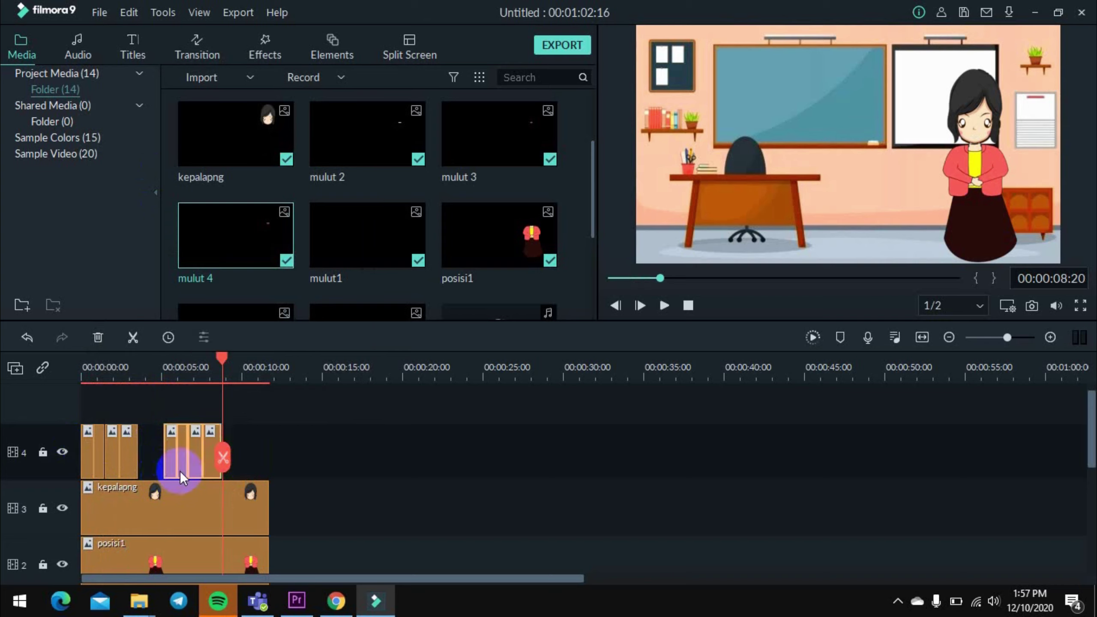
pyautogui.moveTo(195, 459); pyautogui.dragTo(154, 453)
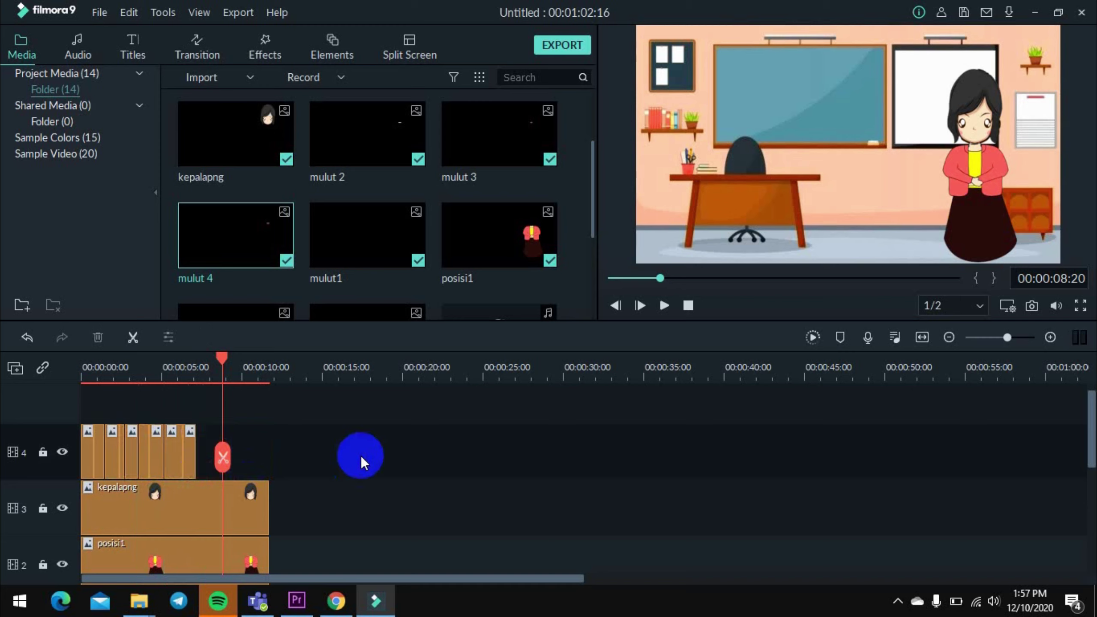
# Paste the copied mouth clips repeatedly on video track 4 from 00:00:07:03, extending the sequence to 00:00:28:18.
pyautogui.moveTo(220, 362); pyautogui.dragTo(190, 430)
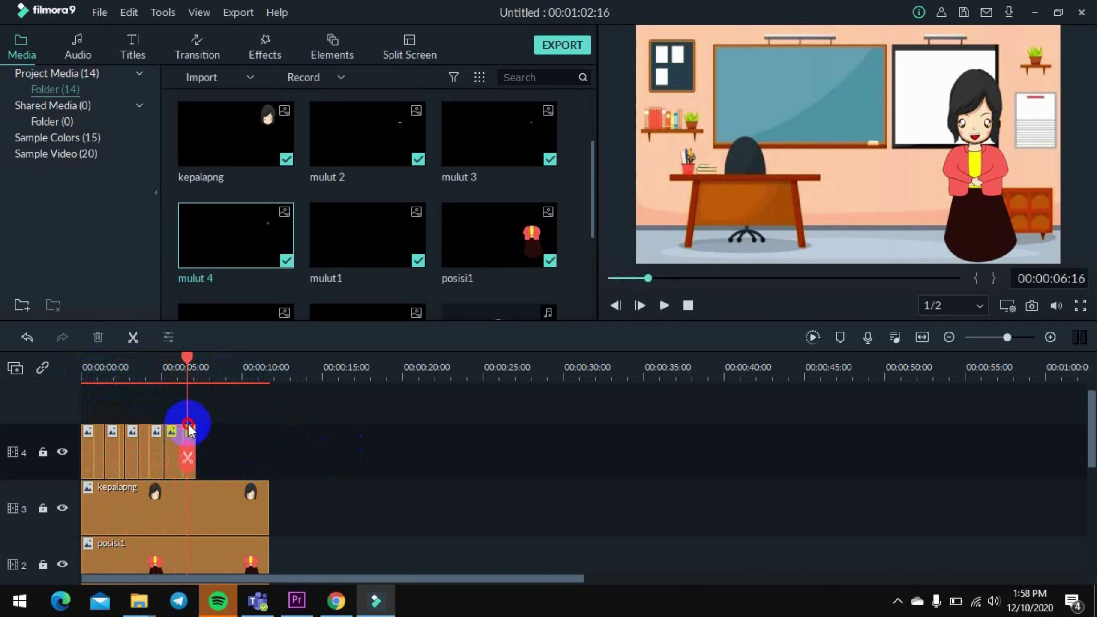
pyautogui.scroll(-1, 340, 478)
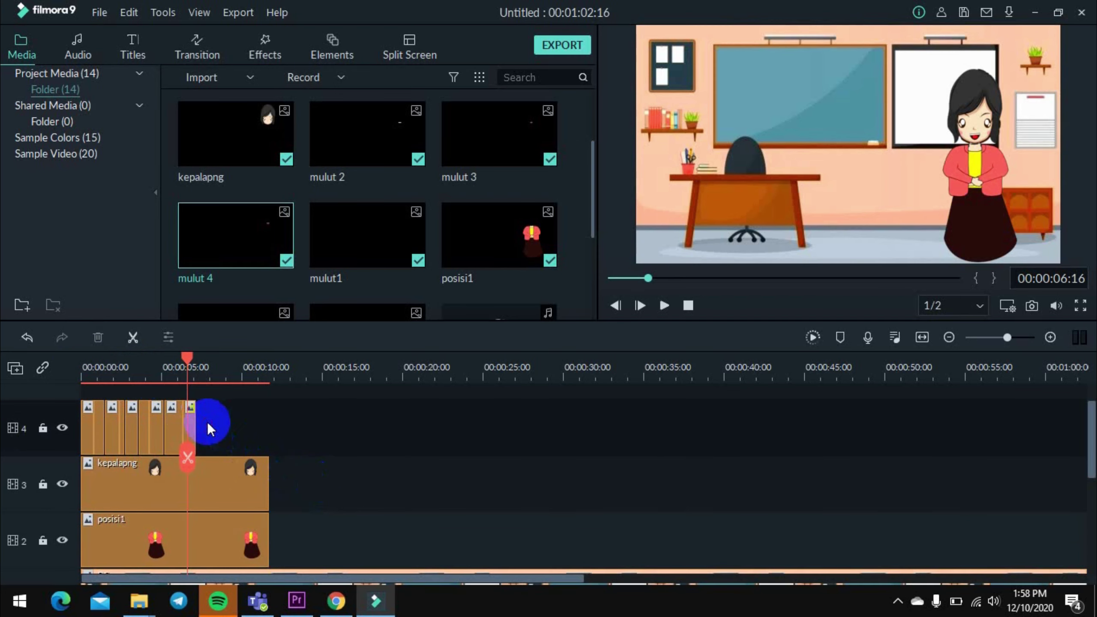
pyautogui.scroll(-1, 306, 543)
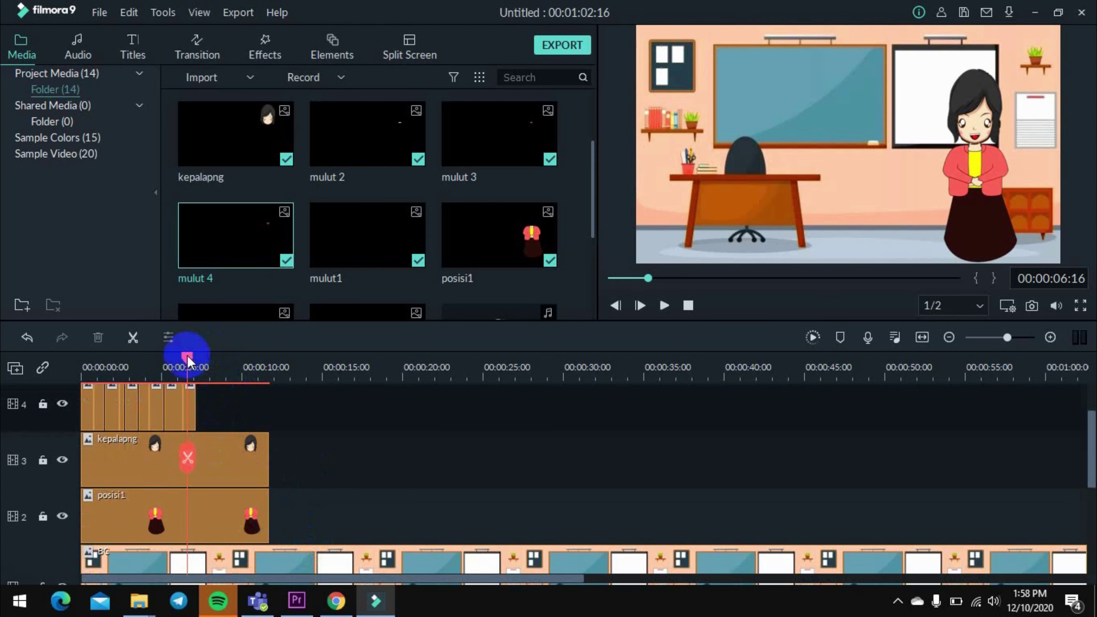
pyautogui.moveTo(185, 358); pyautogui.dragTo(73, 374)
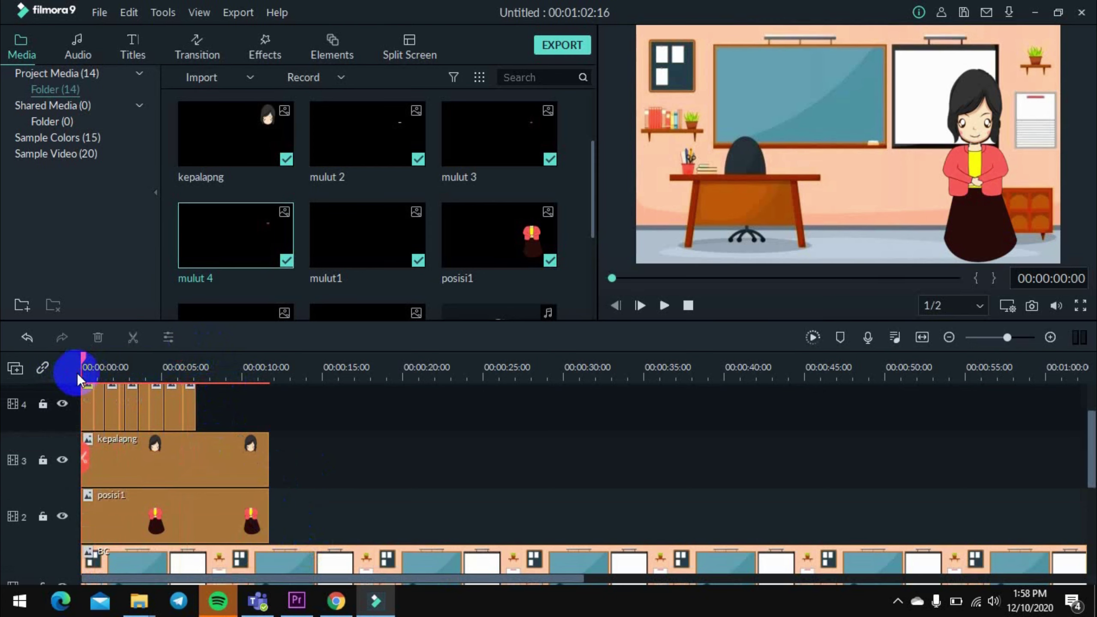
pyautogui.scroll(2, 333, 481)
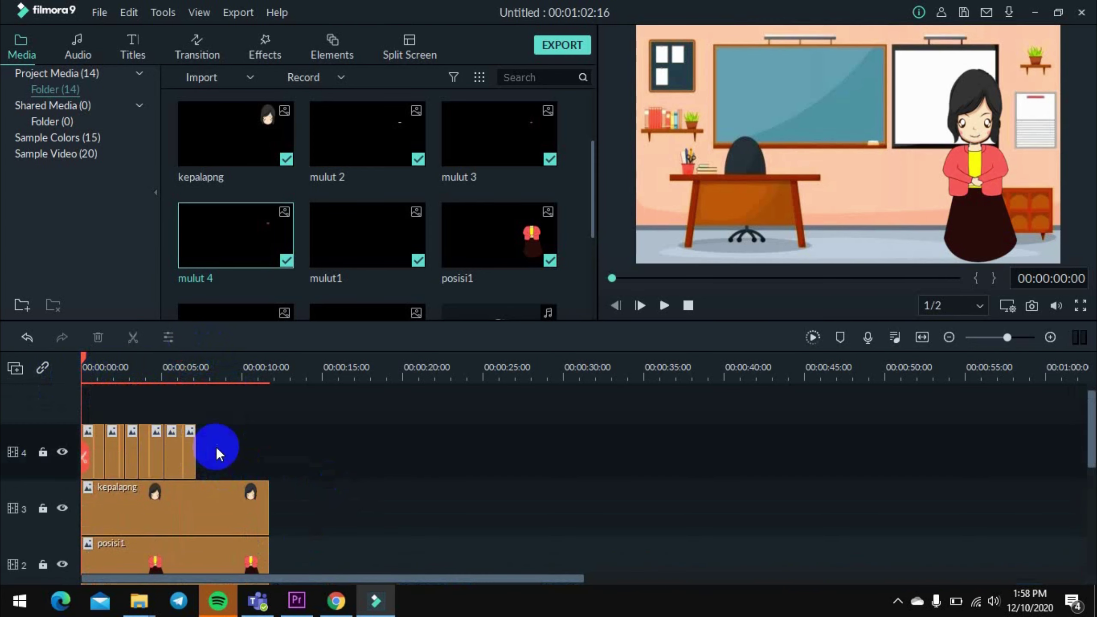
pyautogui.moveTo(80, 356); pyautogui.dragTo(196, 383)
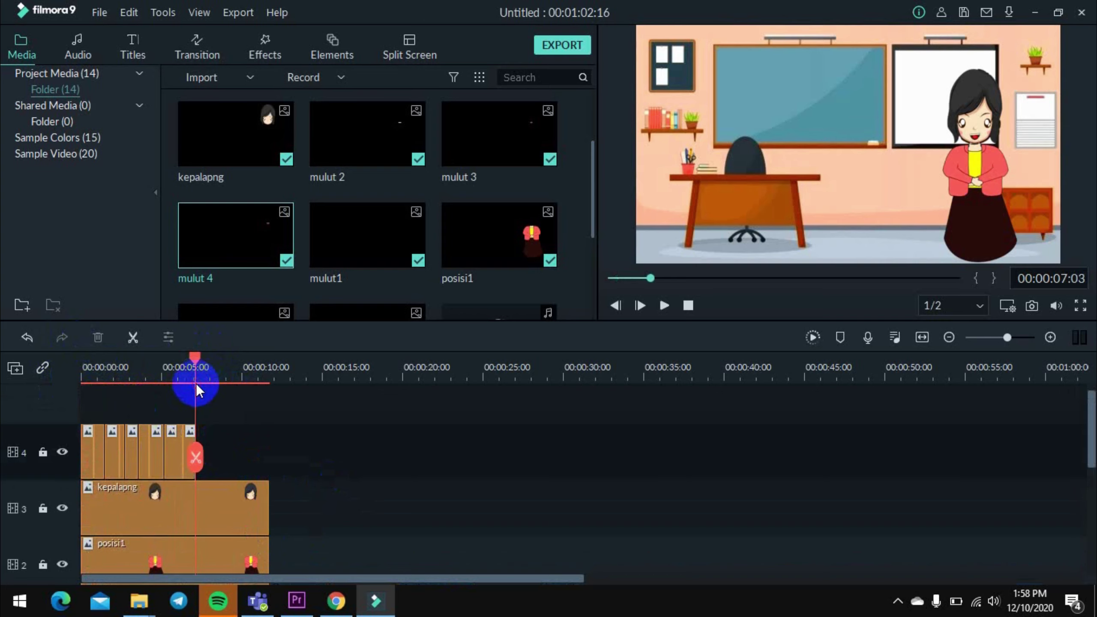
pyautogui.hotkey('ctrl', 'v')
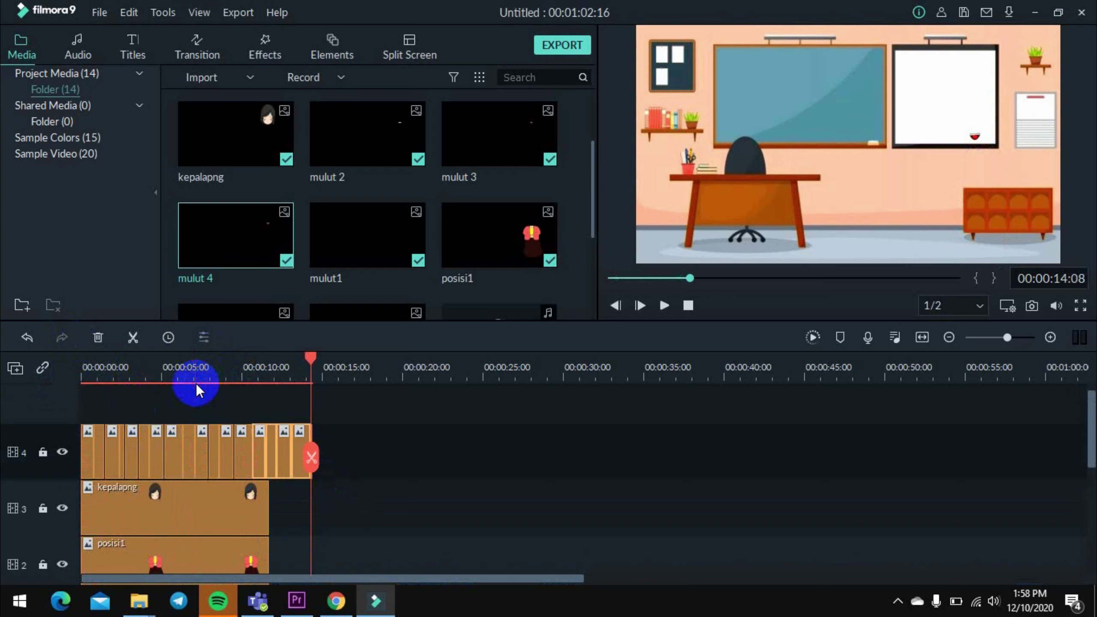
pyautogui.hotkey('ctrl', 'v')
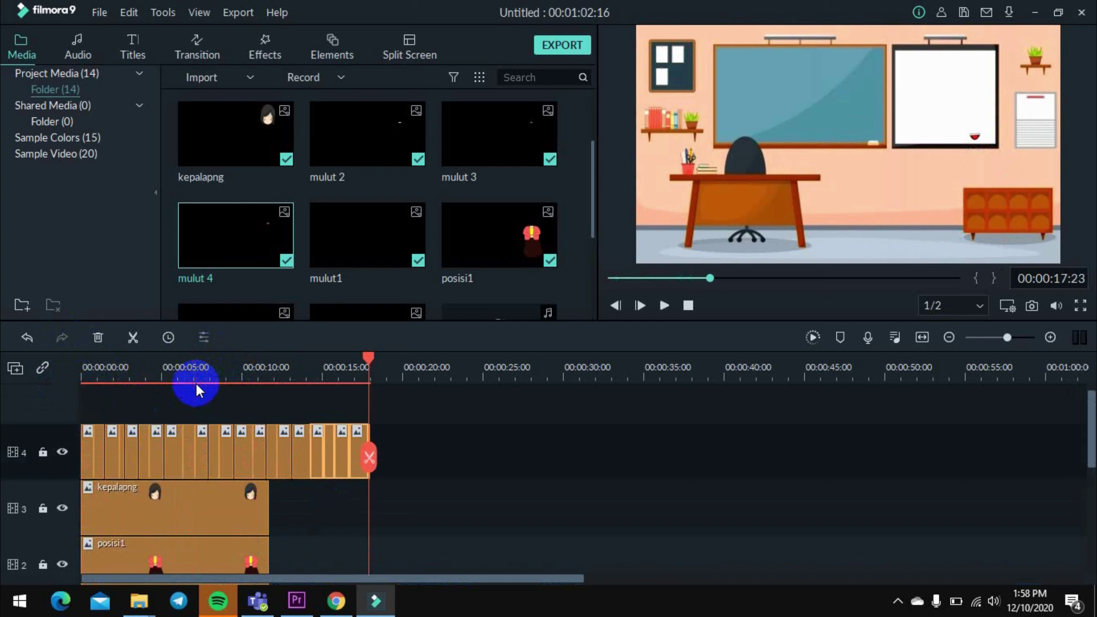
pyautogui.hotkey('ctrl', 'v')
pyautogui.hotkey('ctrl', 'v')
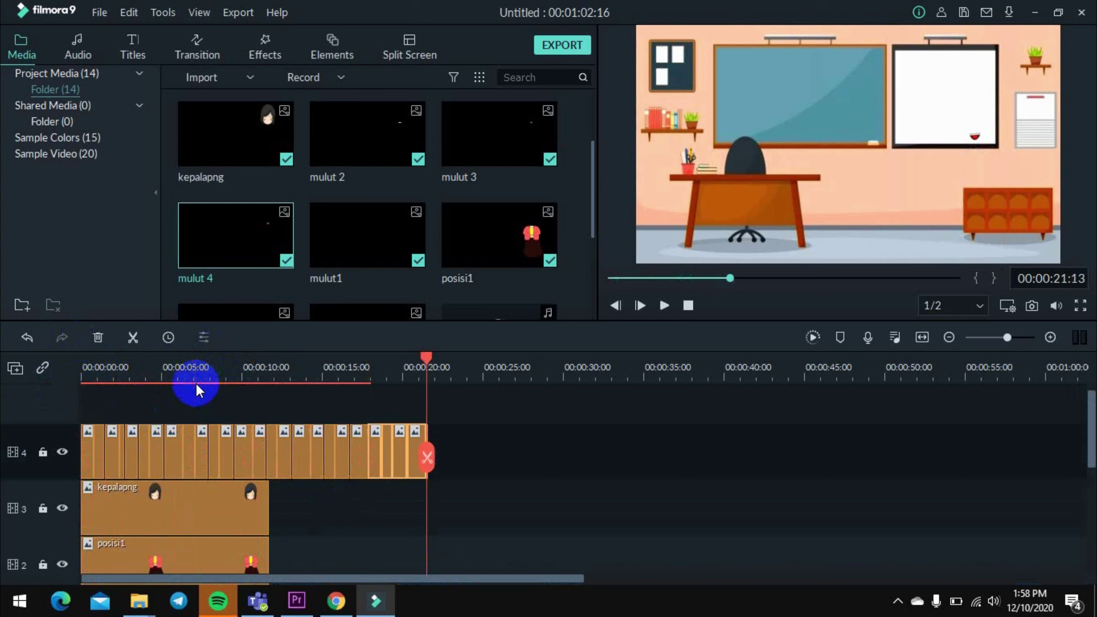
pyautogui.hotkey('ctrl', 'v')
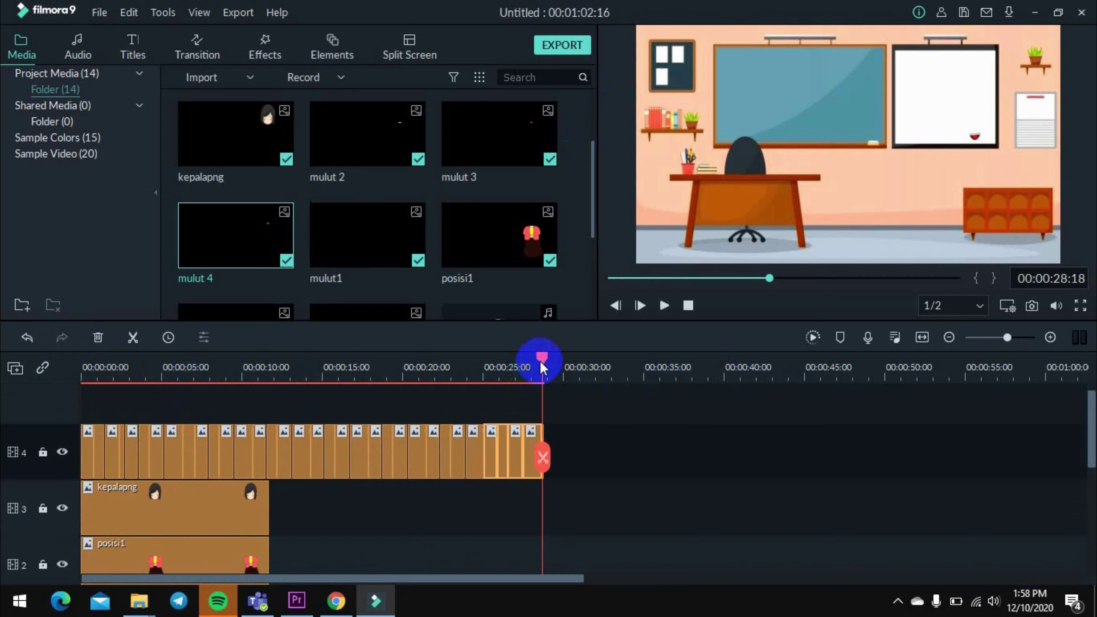
# Play the video from the beginning to about 14 seconds to check the avatar's mouth animation.
pyautogui.moveTo(544, 363); pyautogui.dragTo(80, 399)
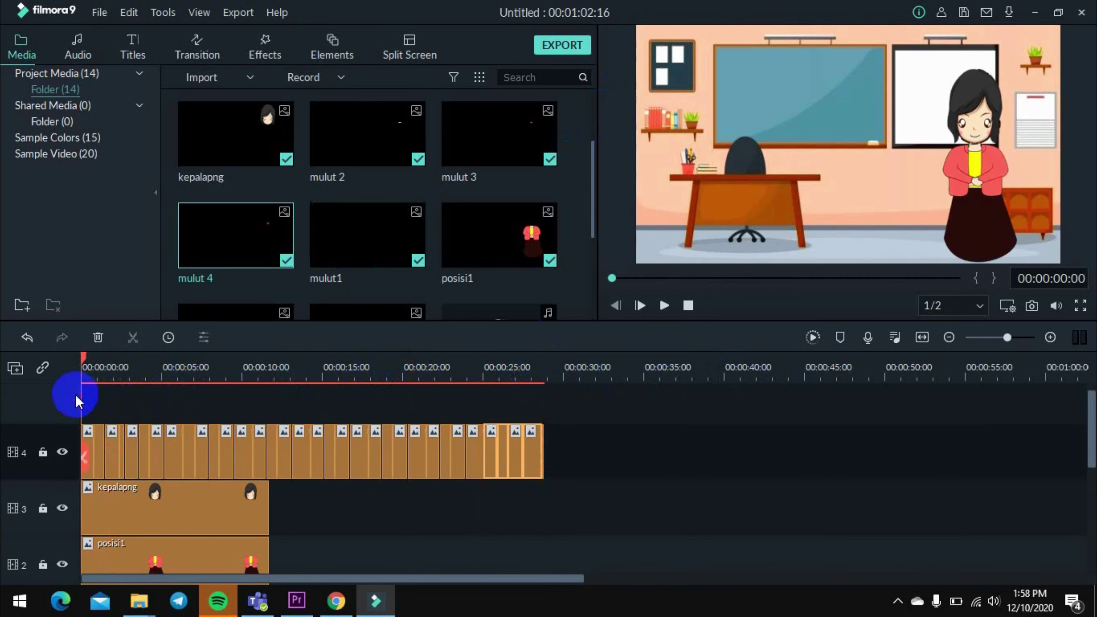
pyautogui.click(664, 306)
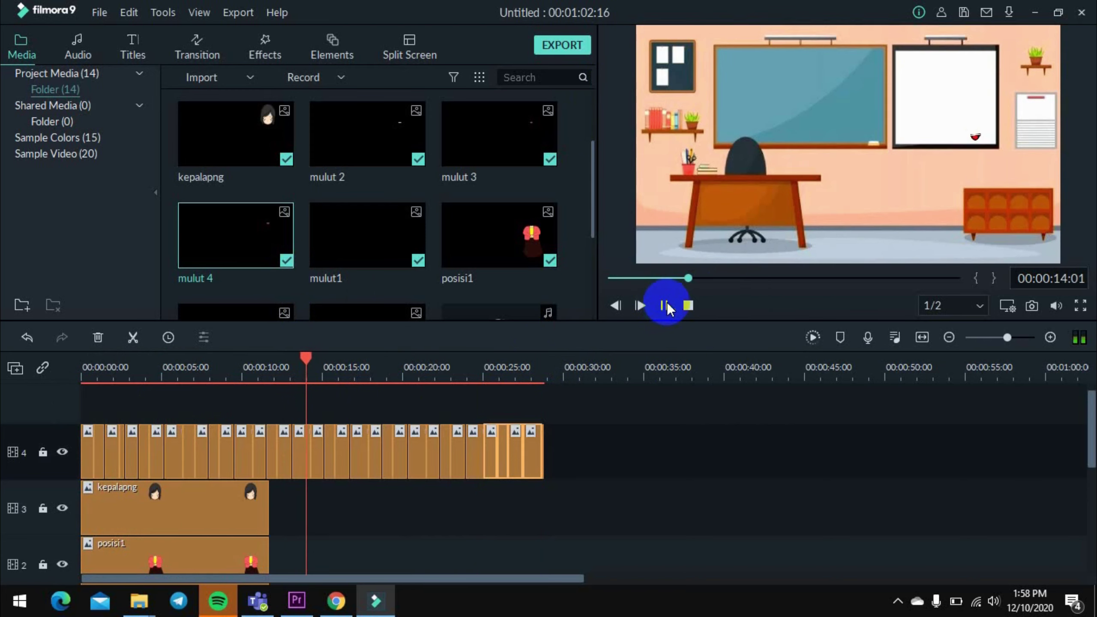
pyautogui.click(664, 306)
# Extend the kepalapng and posisi1 clips to end with the last mouth clip at about 00:00:28:18.
pyautogui.click(202, 516)
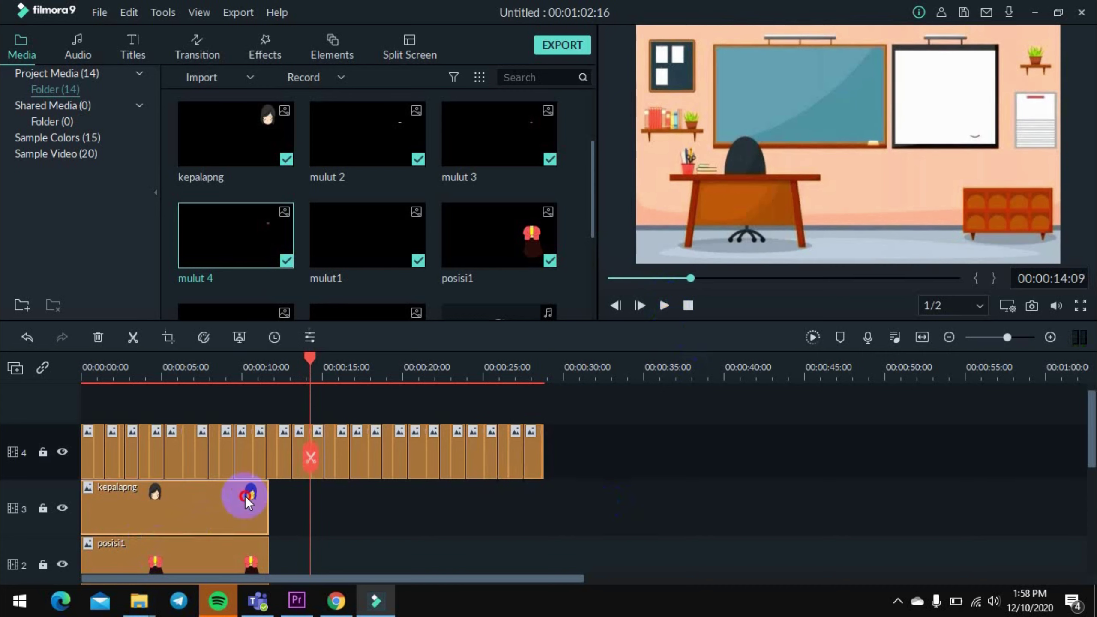
pyautogui.moveTo(268, 514); pyautogui.dragTo(543, 521)
pyautogui.scroll(-1, 316, 534)
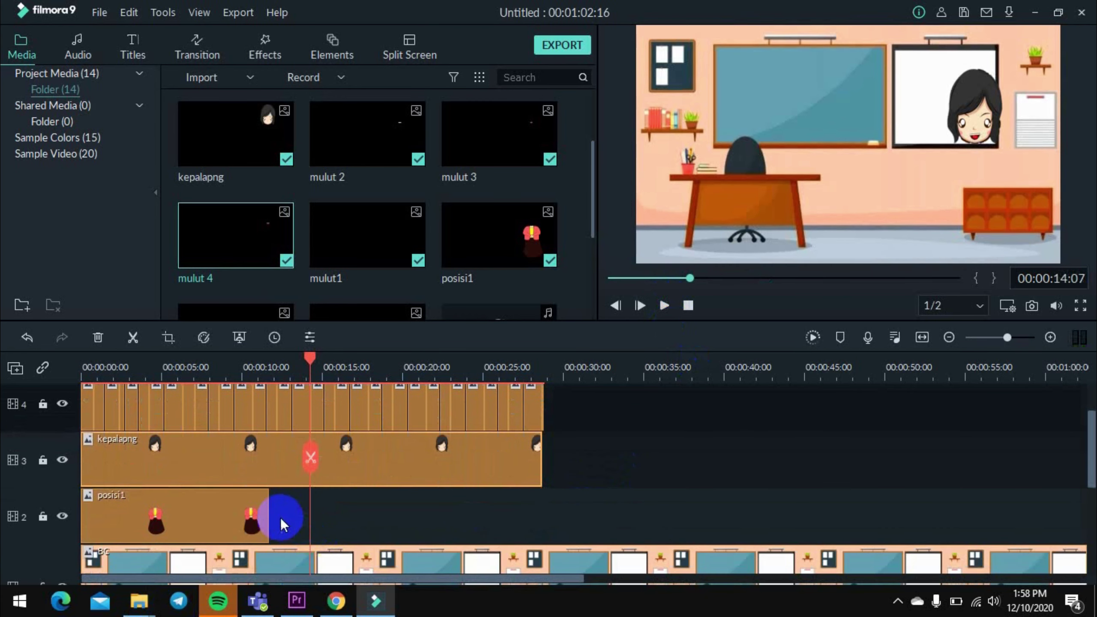
pyautogui.moveTo(267, 514); pyautogui.dragTo(541, 542)
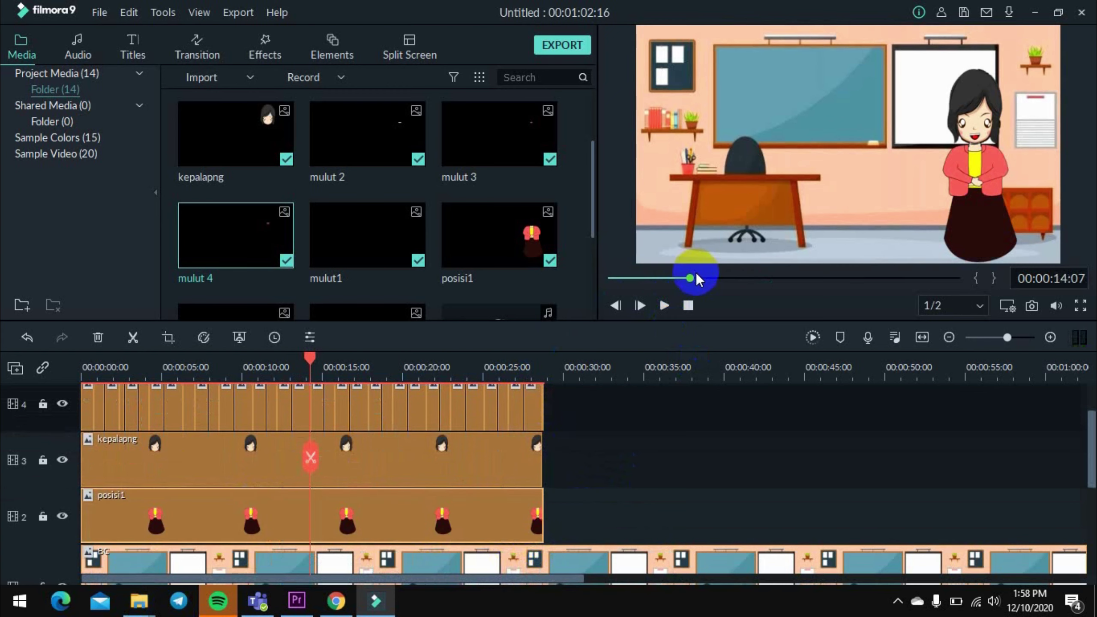
# Play the video from 00:00:26:01 to about 00:00:34:15 to check the end of the avatar section.
pyautogui.moveTo(691, 277); pyautogui.dragTo(755, 286)
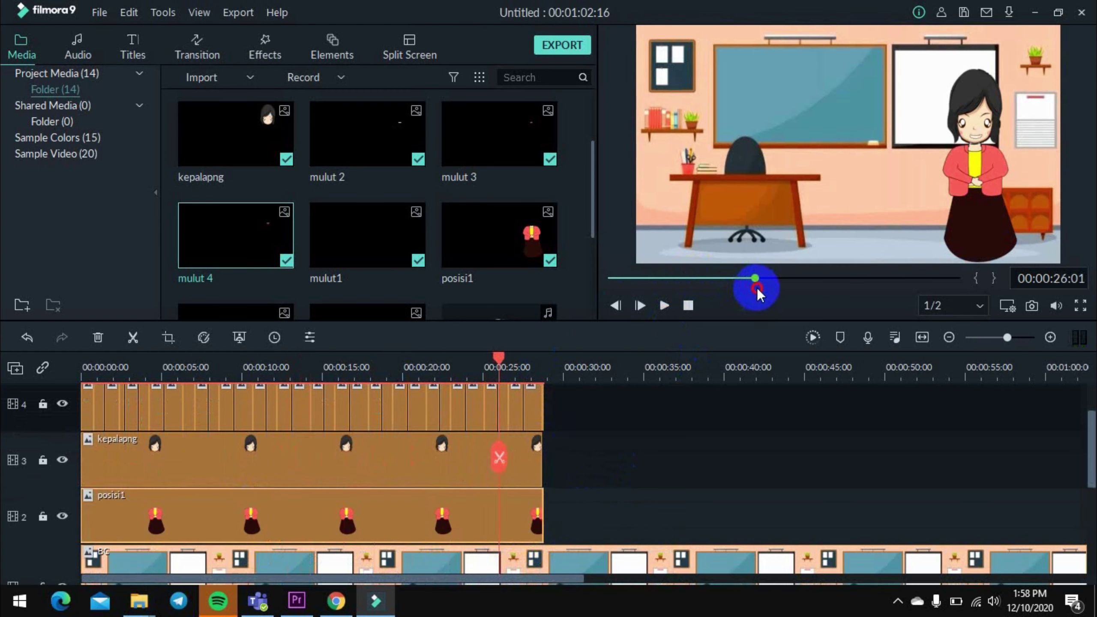
pyautogui.click(664, 305)
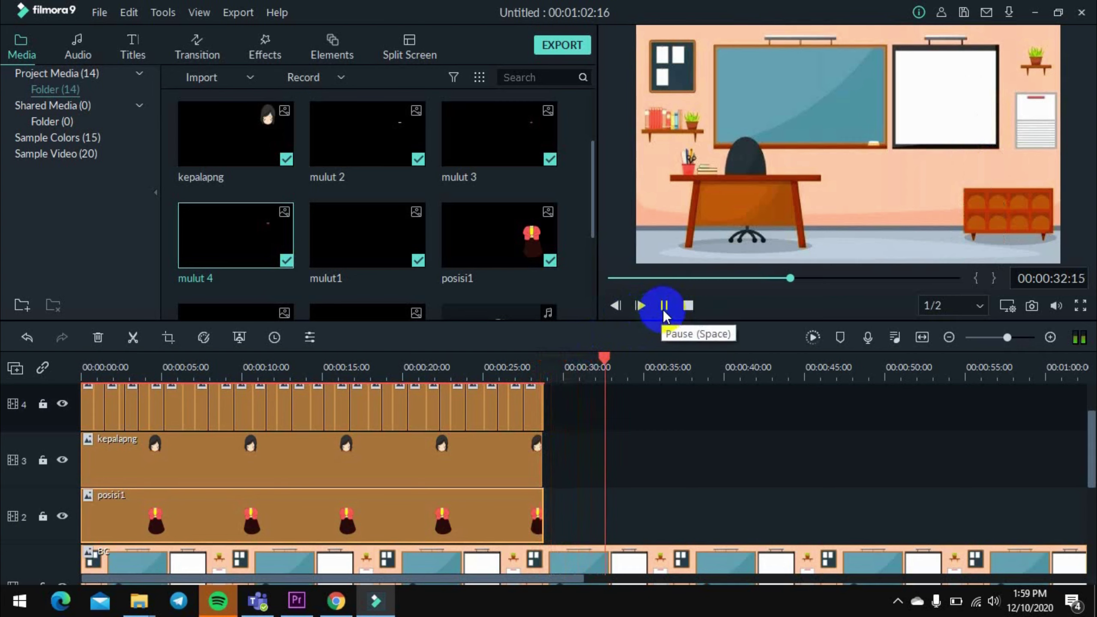
pyautogui.click(661, 308)
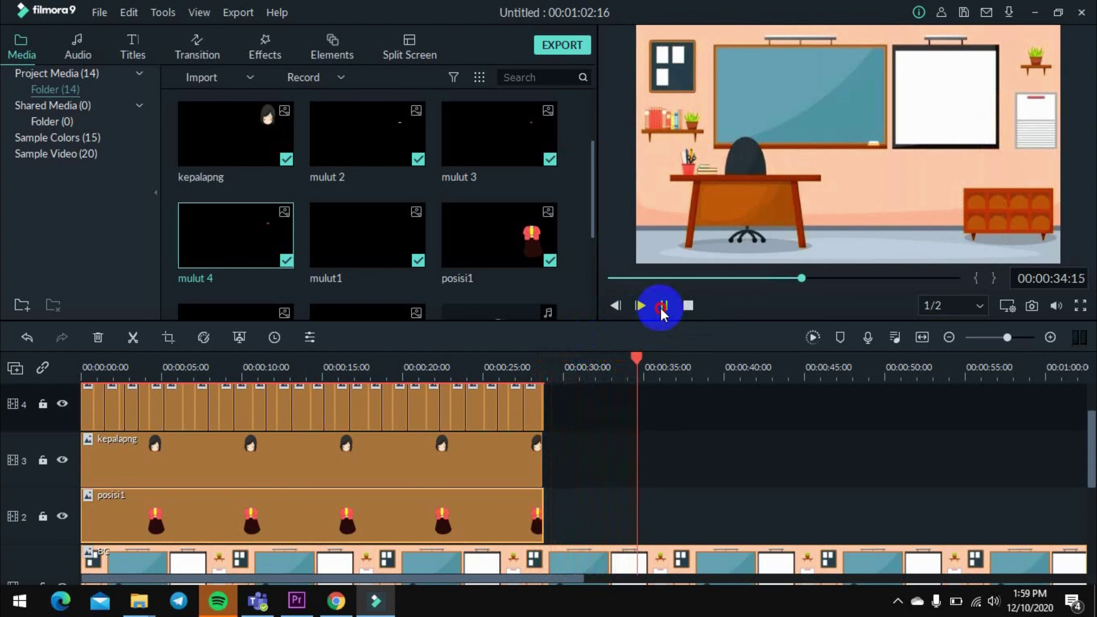
# Place the posisi2 body image on video track 2 directly after the posisi1 clip.
pyautogui.moveTo(635, 355); pyautogui.dragTo(523, 381)
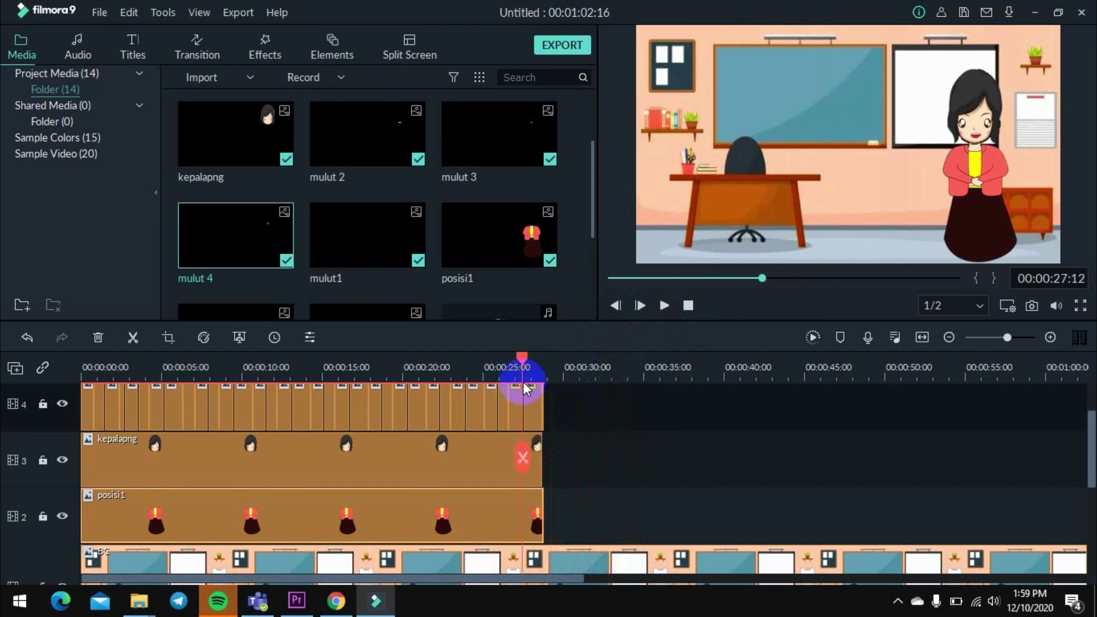
pyautogui.scroll(-2, 601, 459)
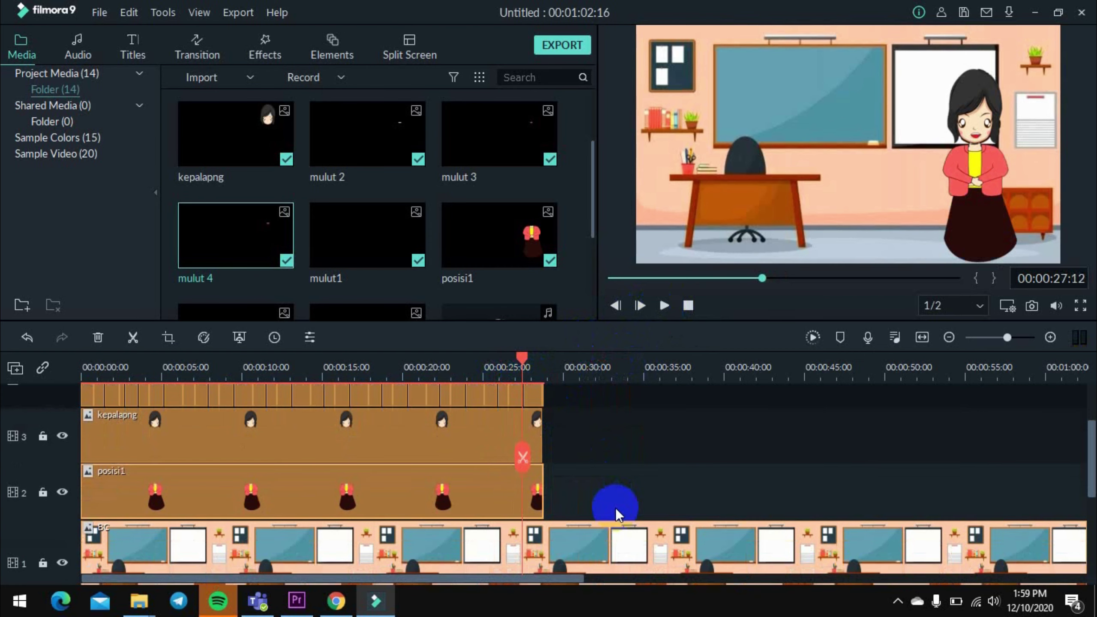
pyautogui.moveTo(531, 579); pyautogui.dragTo(586, 580)
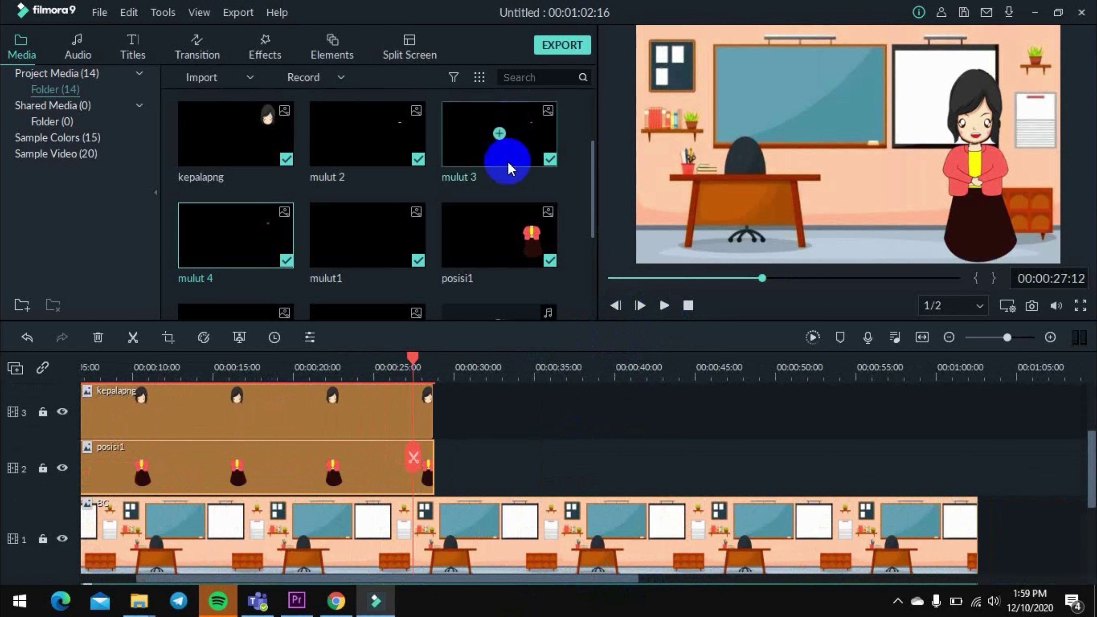
pyautogui.scroll(-3, 496, 197)
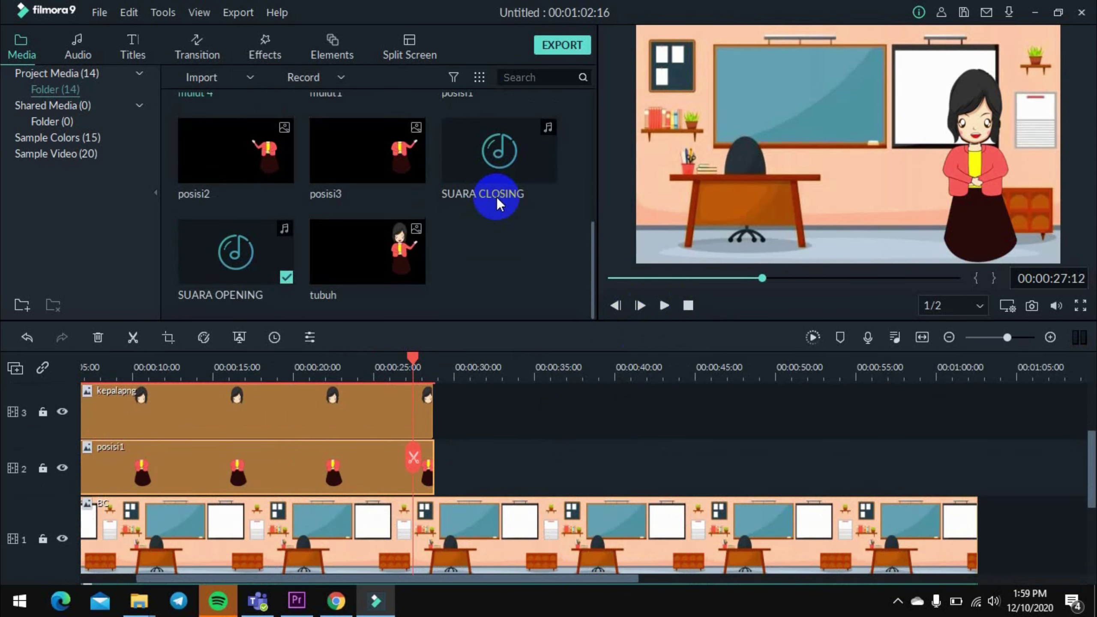
pyautogui.moveTo(270, 165); pyautogui.dragTo(450, 458)
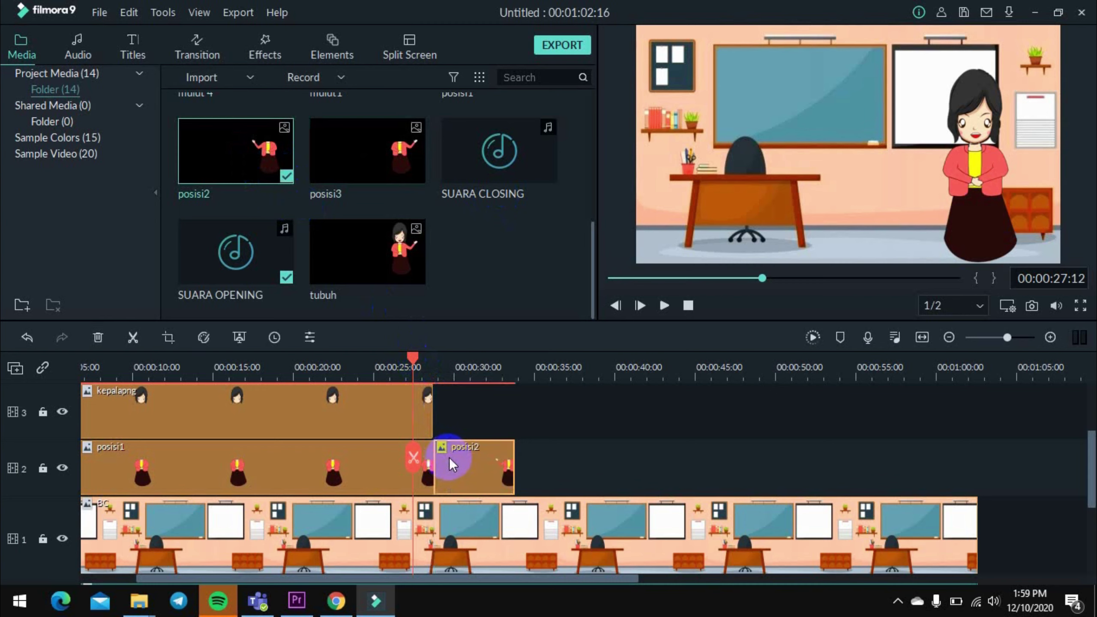
# Extend the kepalapng clip on video track 3 to end together with the posisi2 clip.
pyautogui.click(423, 409)
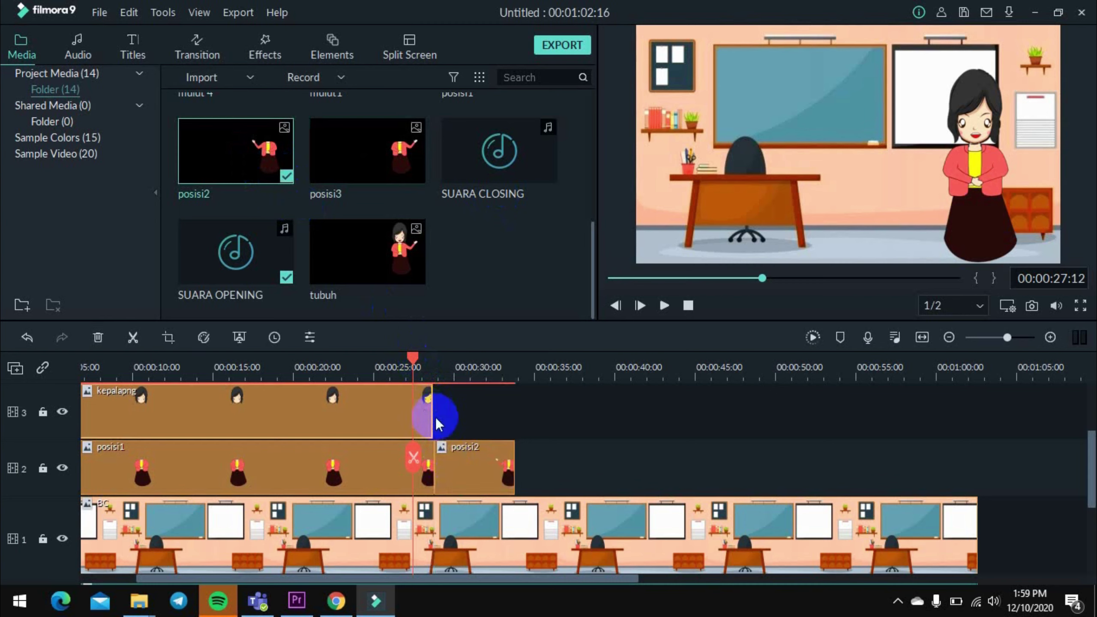
pyautogui.moveTo(432, 411); pyautogui.dragTo(514, 426)
pyautogui.scroll(1, 562, 415)
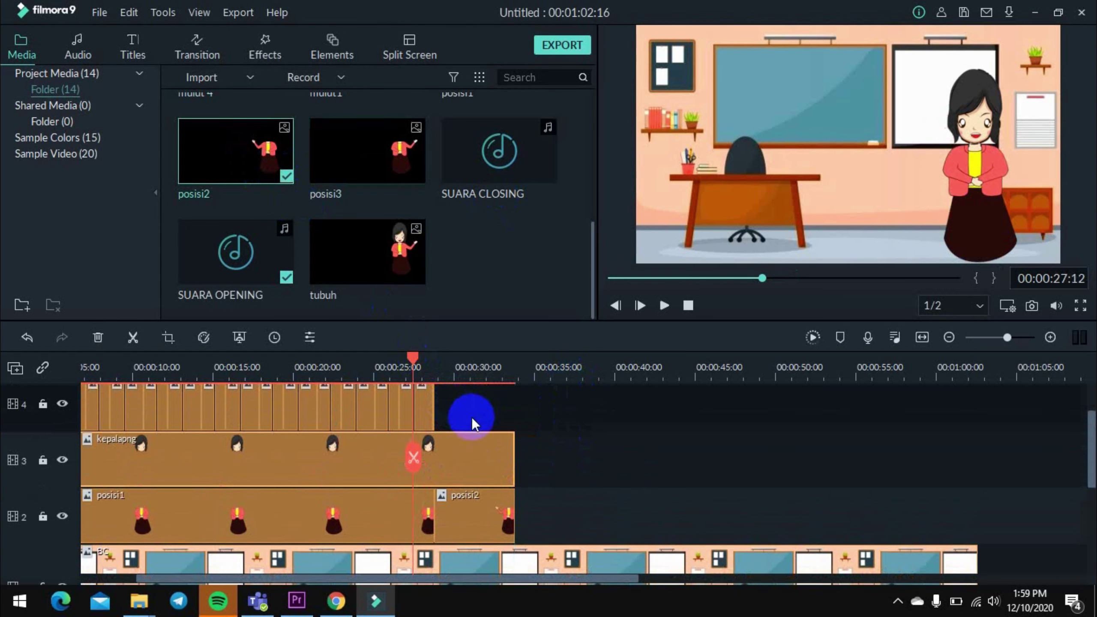
pyautogui.scroll(-1, 480, 443)
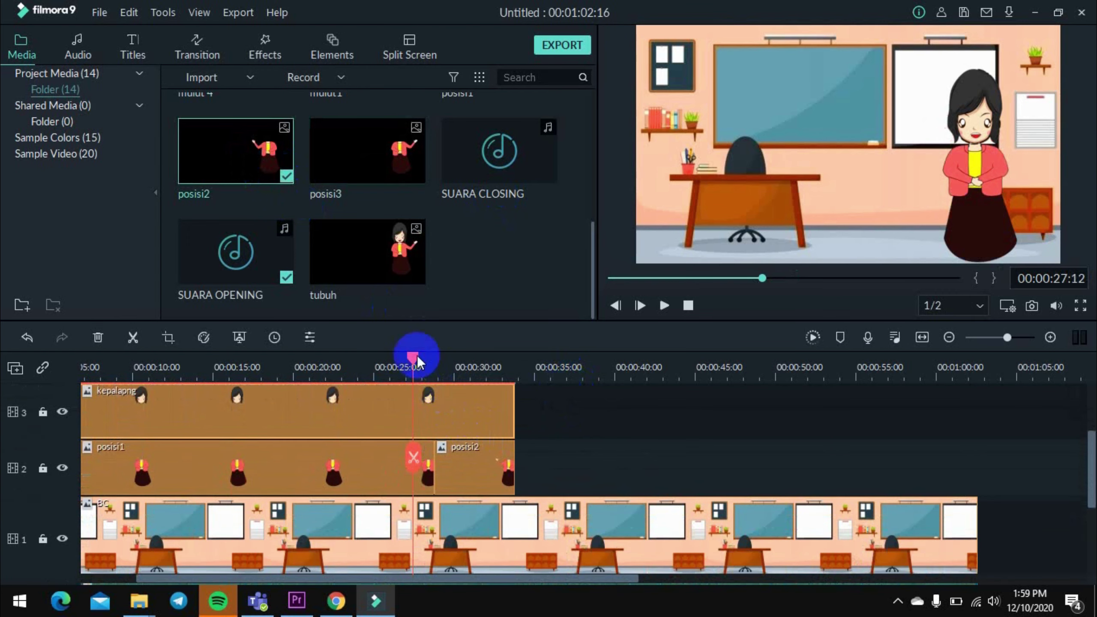
# At 00:00:30:00, reposition the posisi2 body in the preview so it lines up beneath the avatar's head.
pyautogui.moveTo(413, 358); pyautogui.dragTo(453, 368)
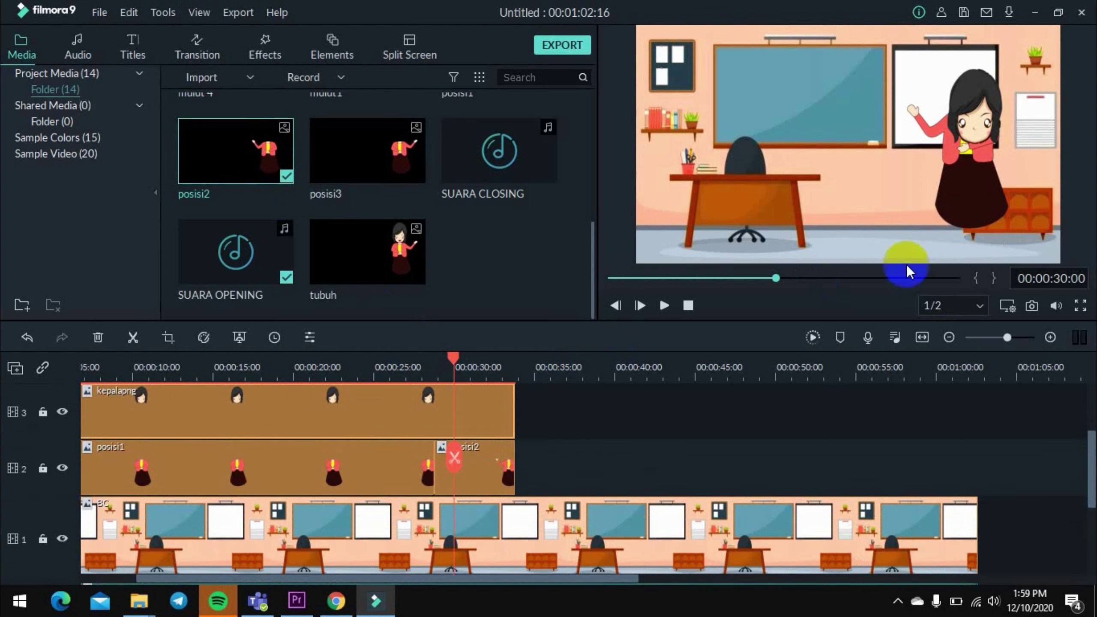
pyautogui.click(974, 193)
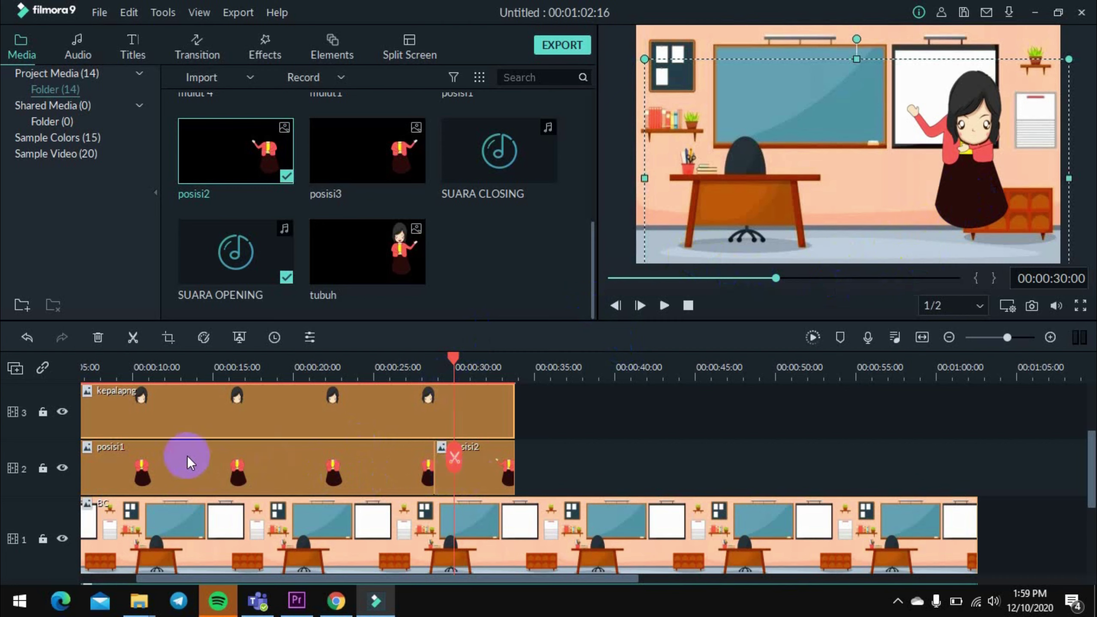
pyautogui.click(29, 486)
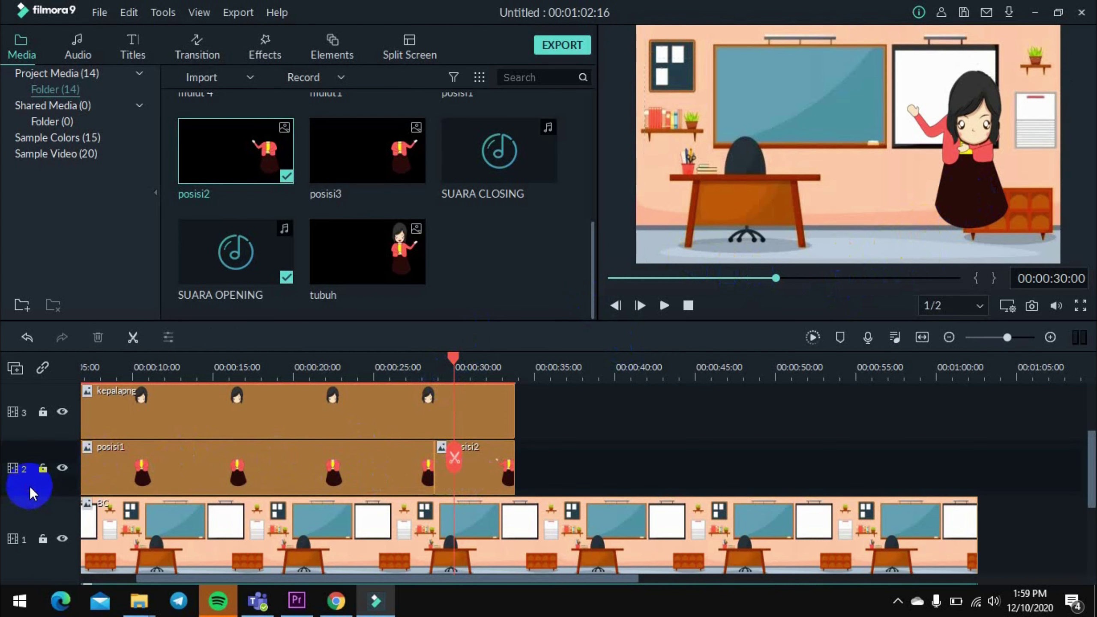
pyautogui.click(949, 197)
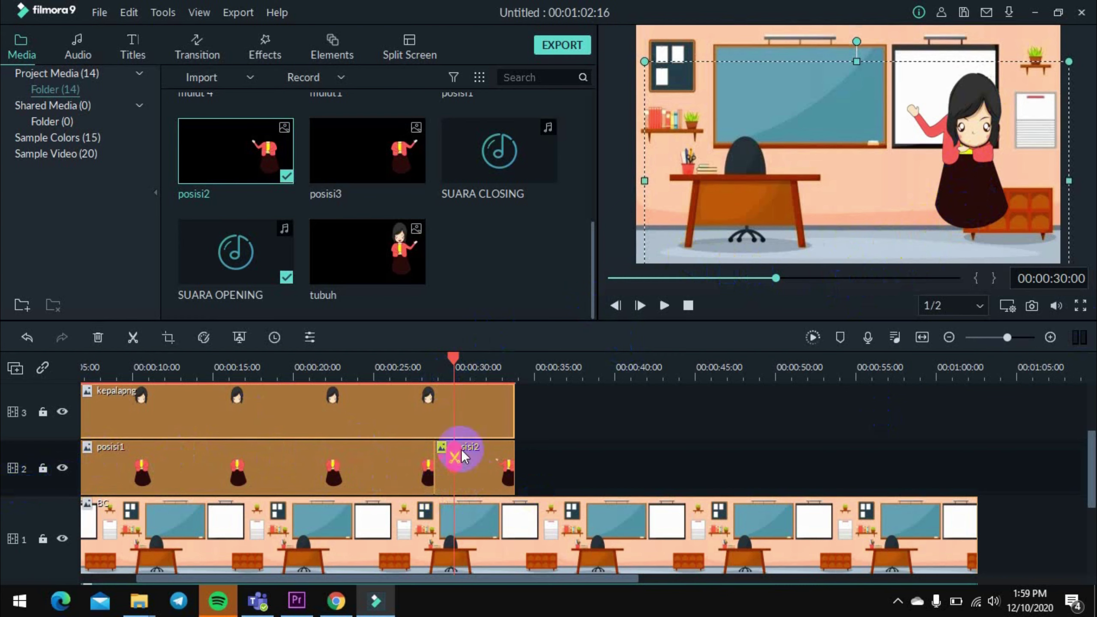
pyautogui.click(485, 453)
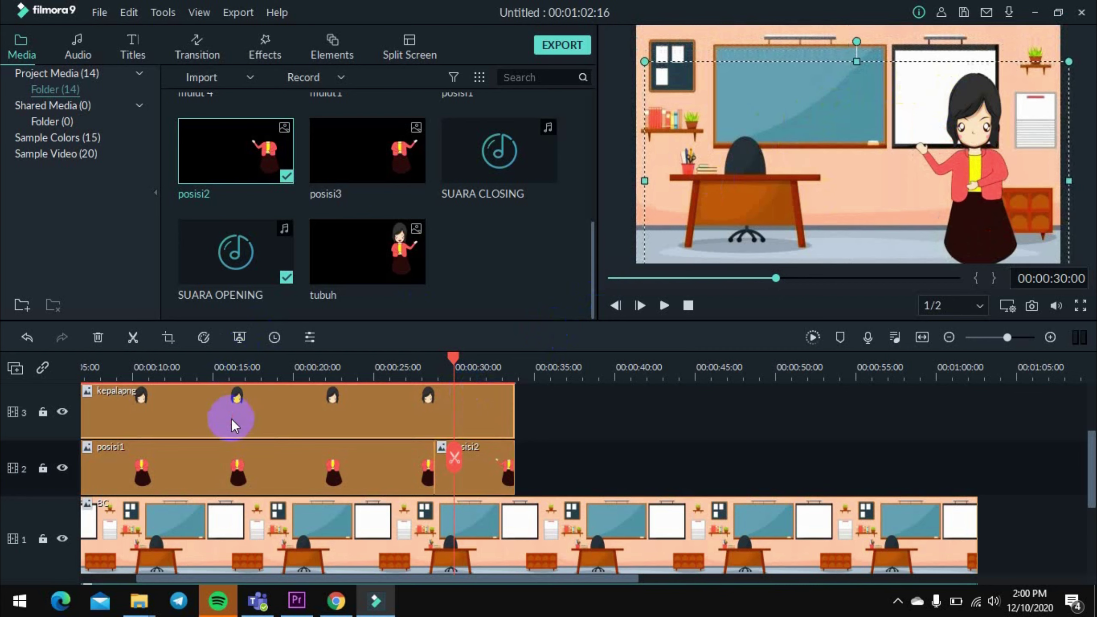
# Nudge the kepalapng head up three increments in the preview to align it with the body.
pyautogui.click(500, 412)
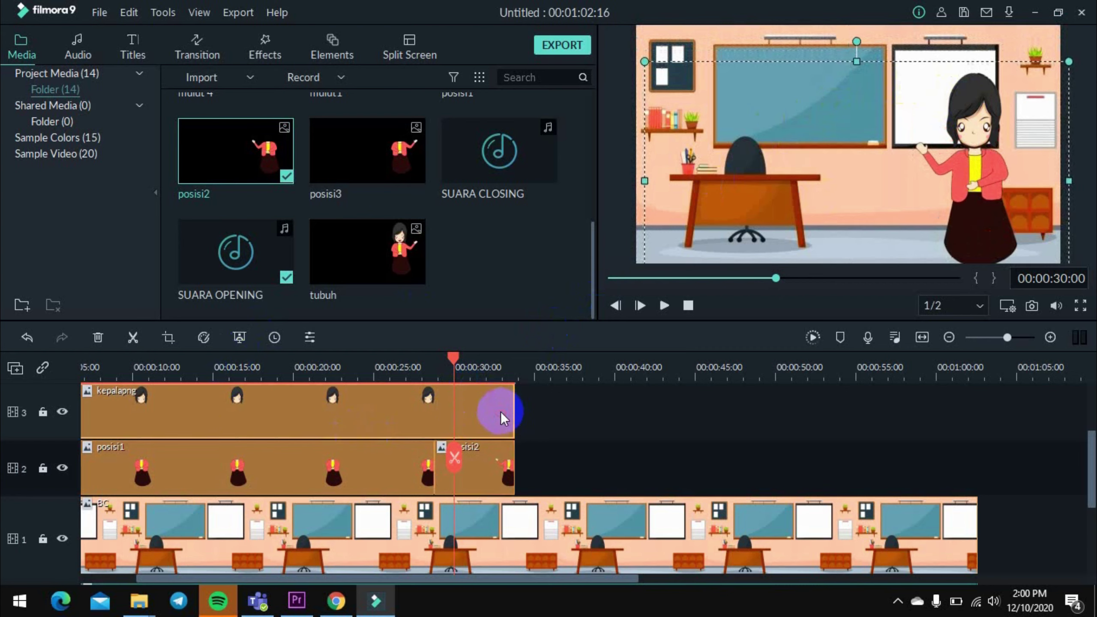
pyautogui.click(27, 421)
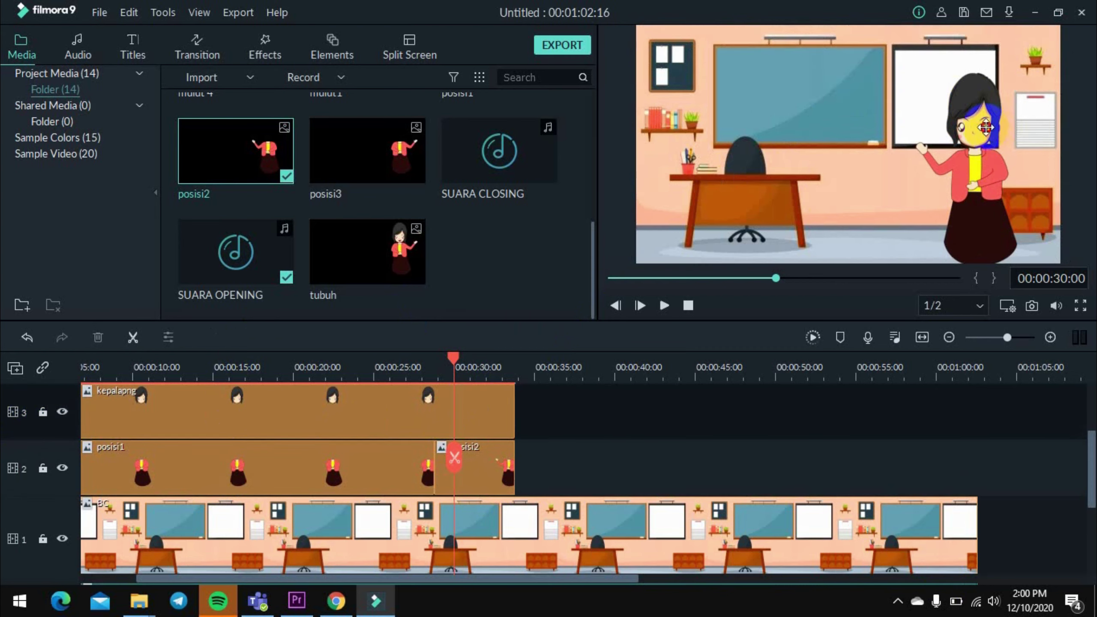
pyautogui.click(986, 127)
pyautogui.press('Up')
pyautogui.press('Up')
pyautogui.press('Up')
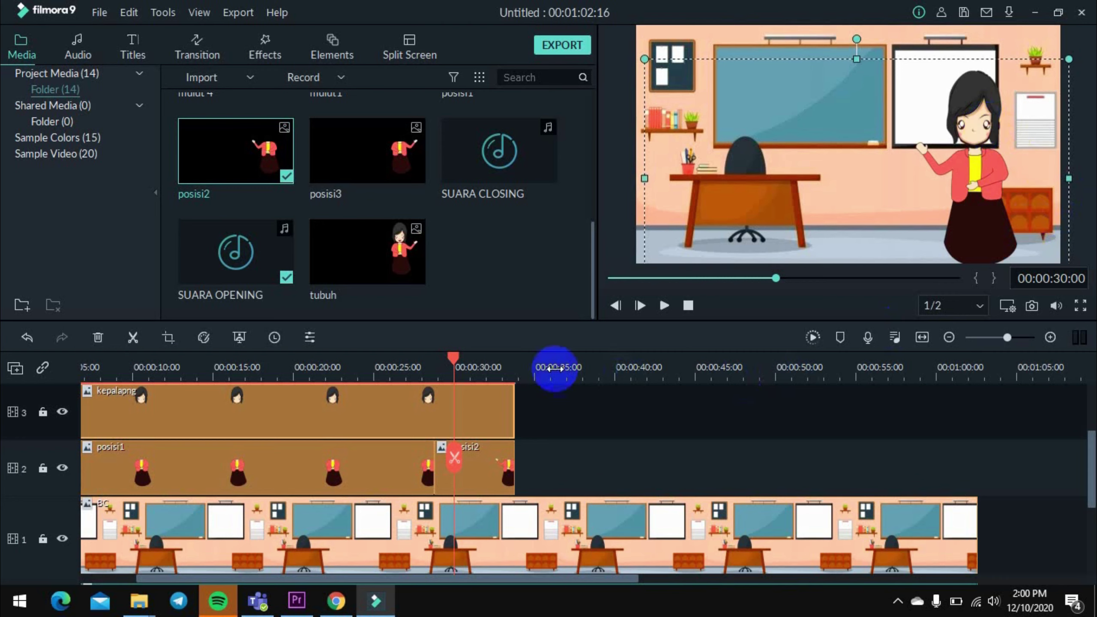
# Reorder mouth clips on video track 4, moving one near 00:00:07 a place later and the last one to about 00:00:26.
pyautogui.moveTo(451, 359)
pyautogui.mouseDown()
pyautogui.moveTo(406, 365)
pyautogui.moveTo(453, 372)
pyautogui.mouseUp()
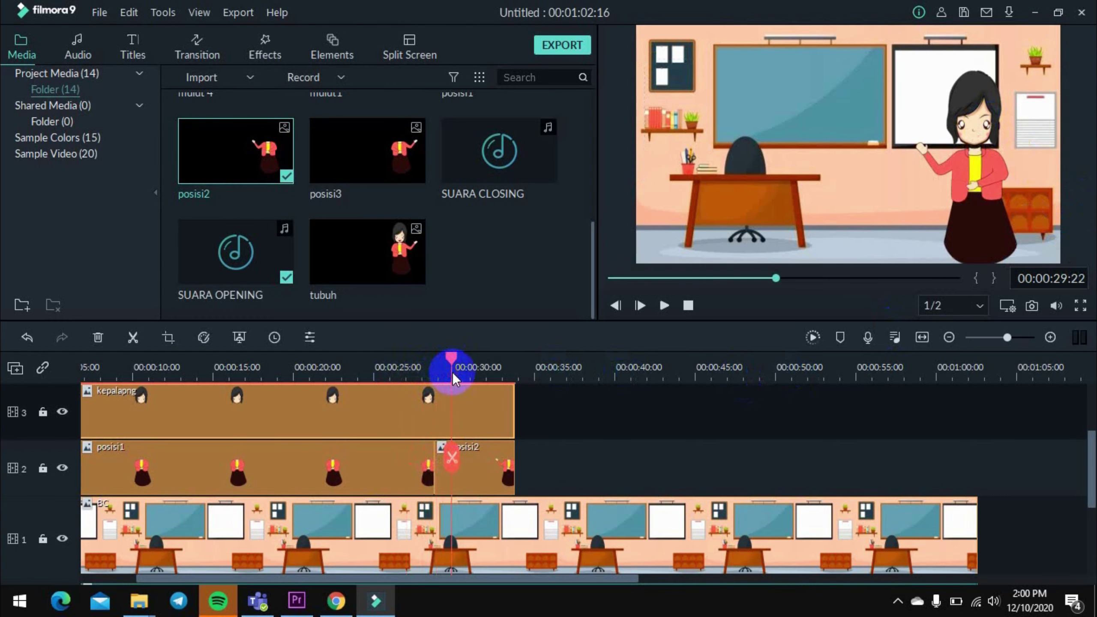
pyautogui.scroll(1, 508, 408)
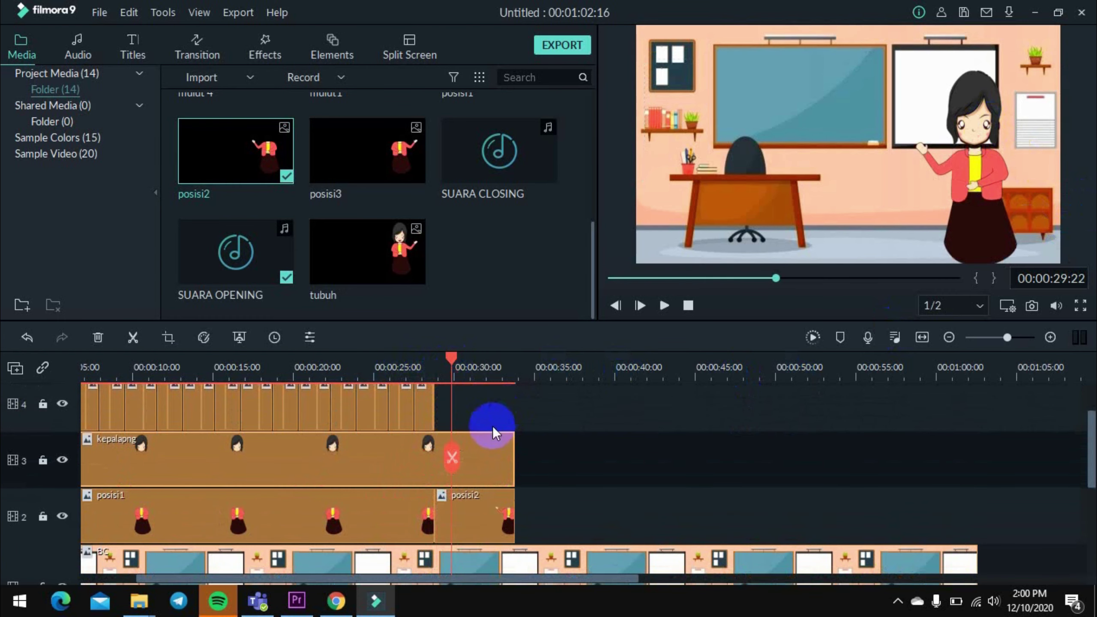
pyautogui.click(474, 415)
pyautogui.scroll(1, 473, 415)
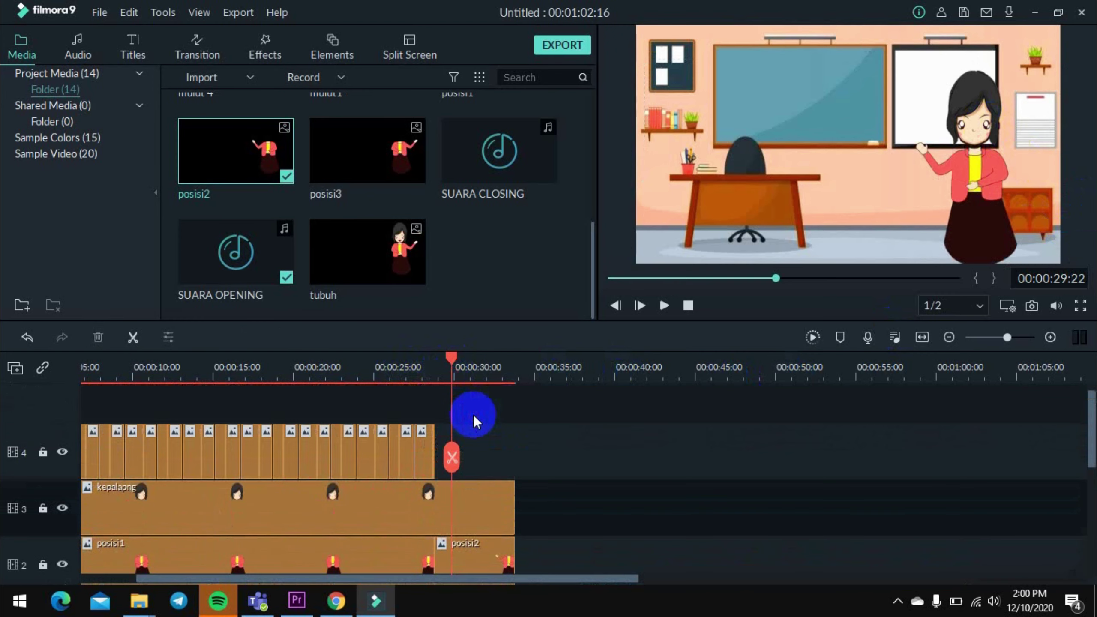
pyautogui.moveTo(484, 433); pyautogui.dragTo(500, 452)
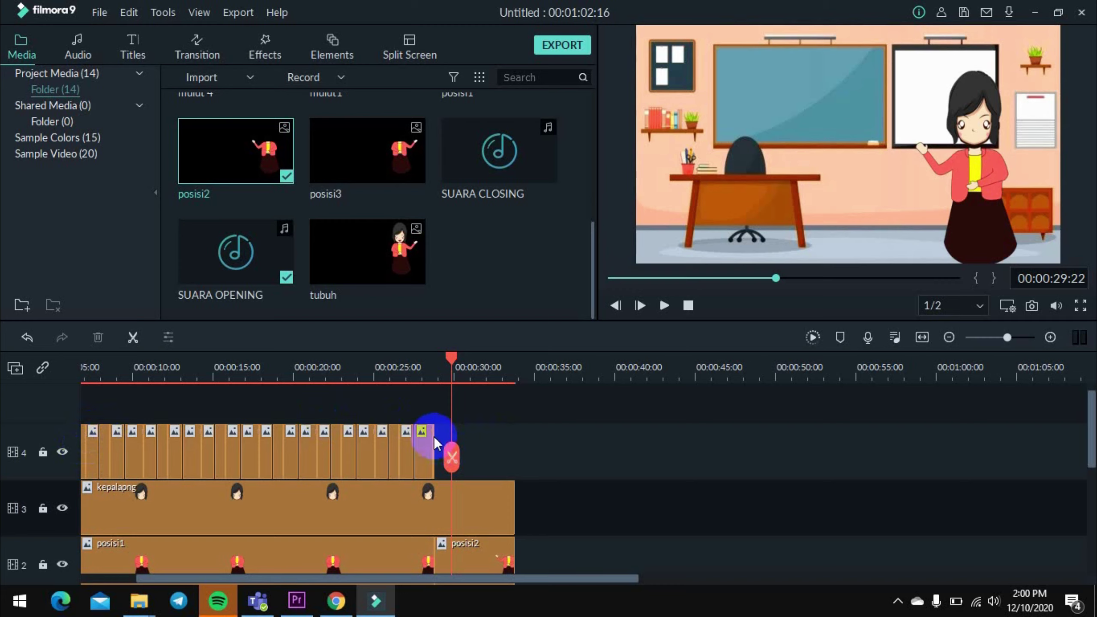
pyautogui.click(86, 449)
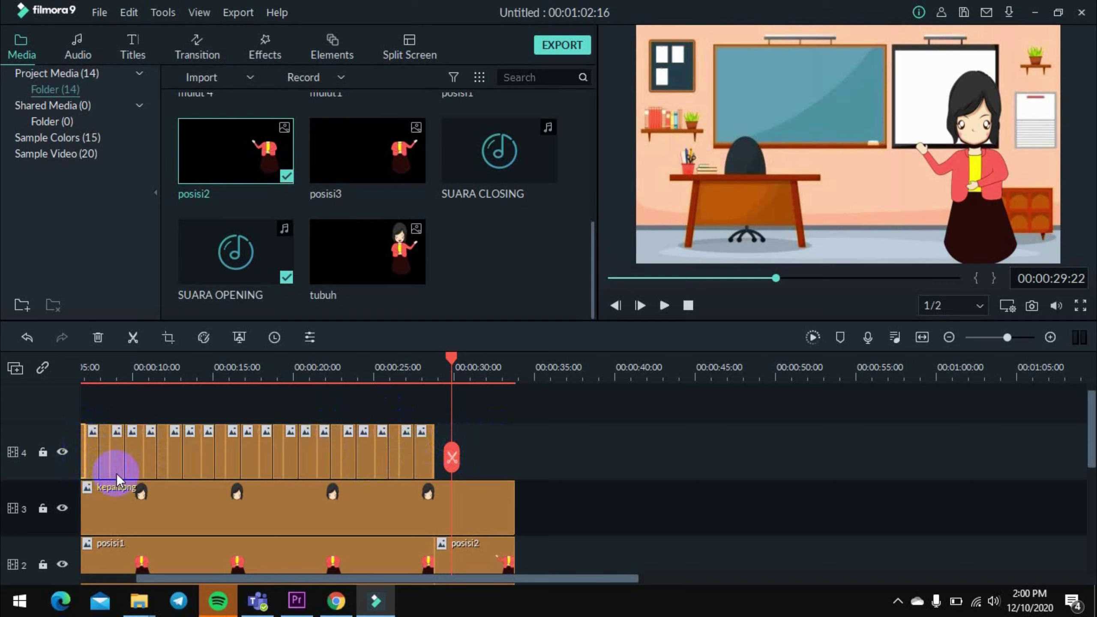
pyautogui.click(85, 461)
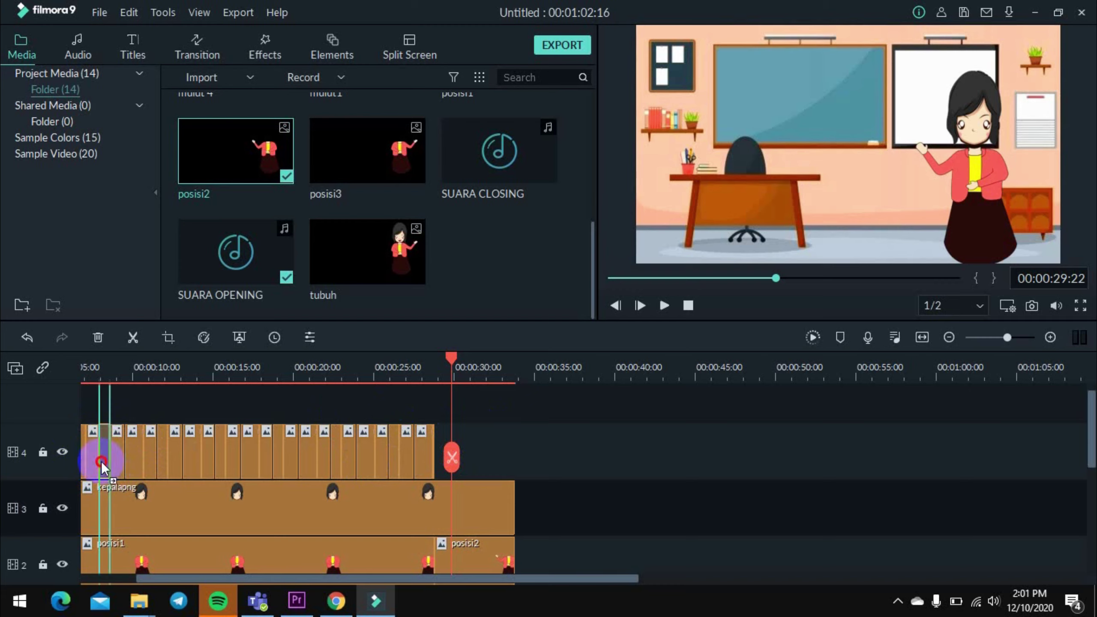
pyautogui.click(94, 461)
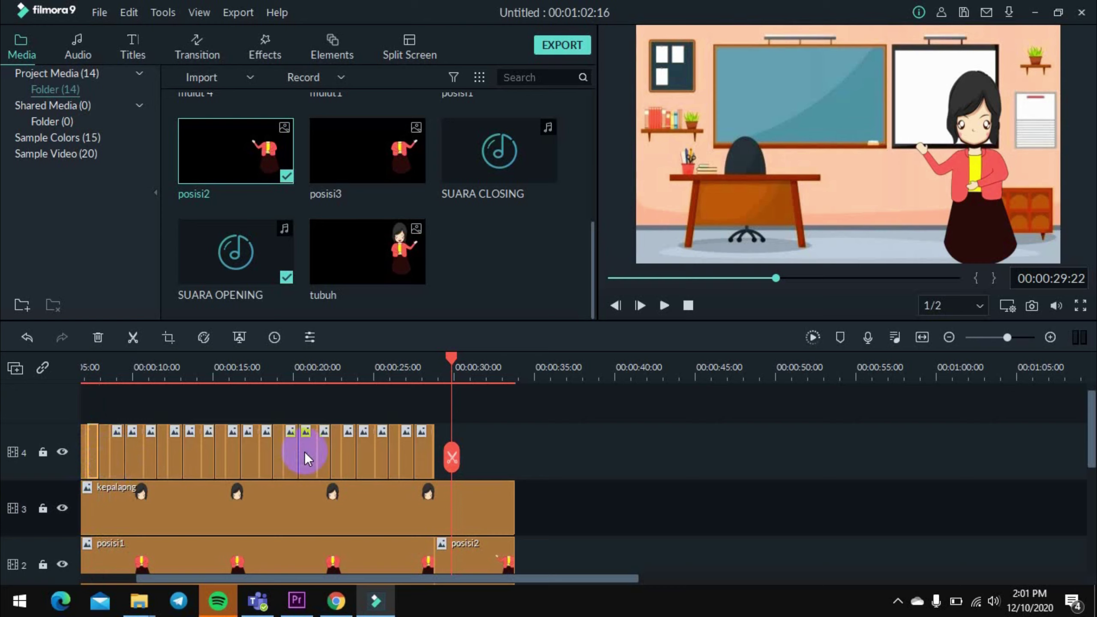
pyautogui.moveTo(428, 460); pyautogui.dragTo(393, 461)
pyautogui.click(480, 468)
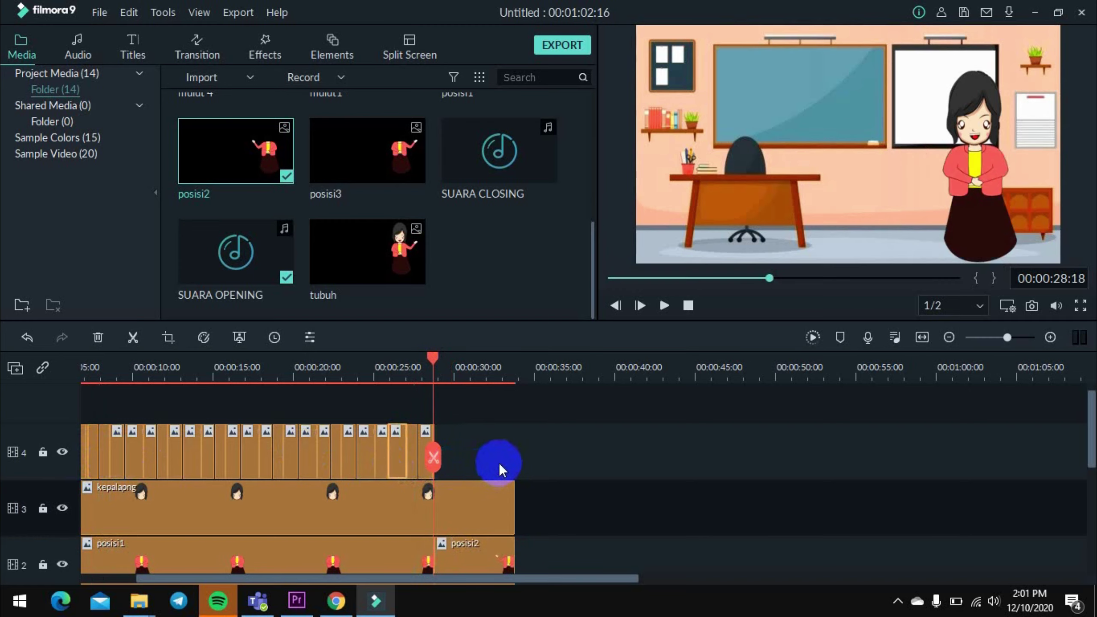
# Select the run of mouth clips on video track 4 from about 00:00:07 to 00:00:28:18 and copy them.
pyautogui.moveTo(494, 460); pyautogui.dragTo(84, 458)
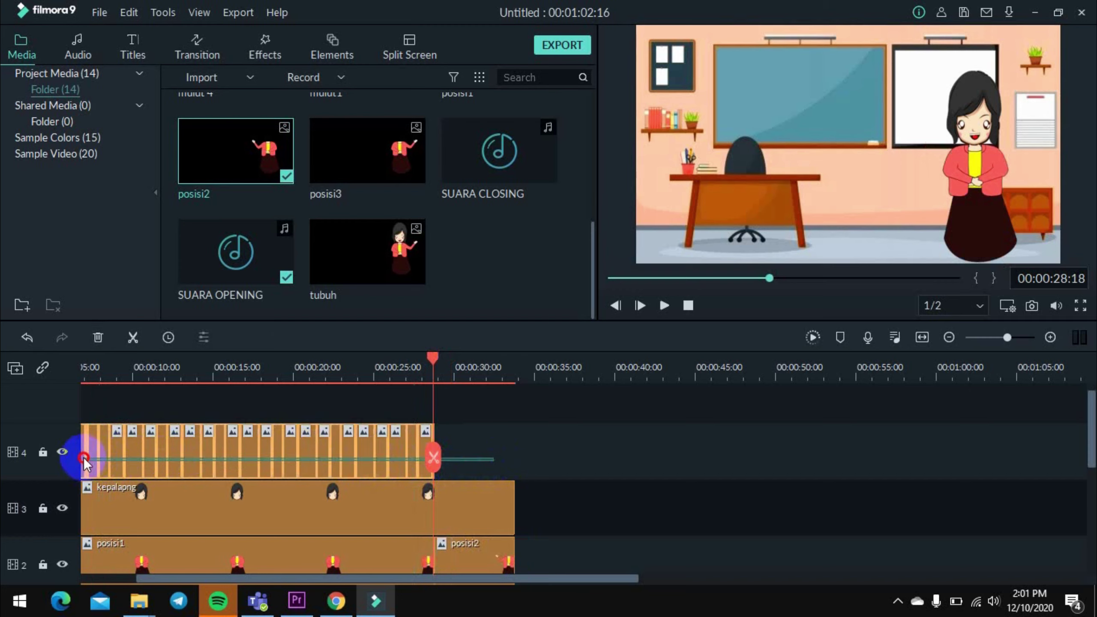
pyautogui.rightClick(116, 460)
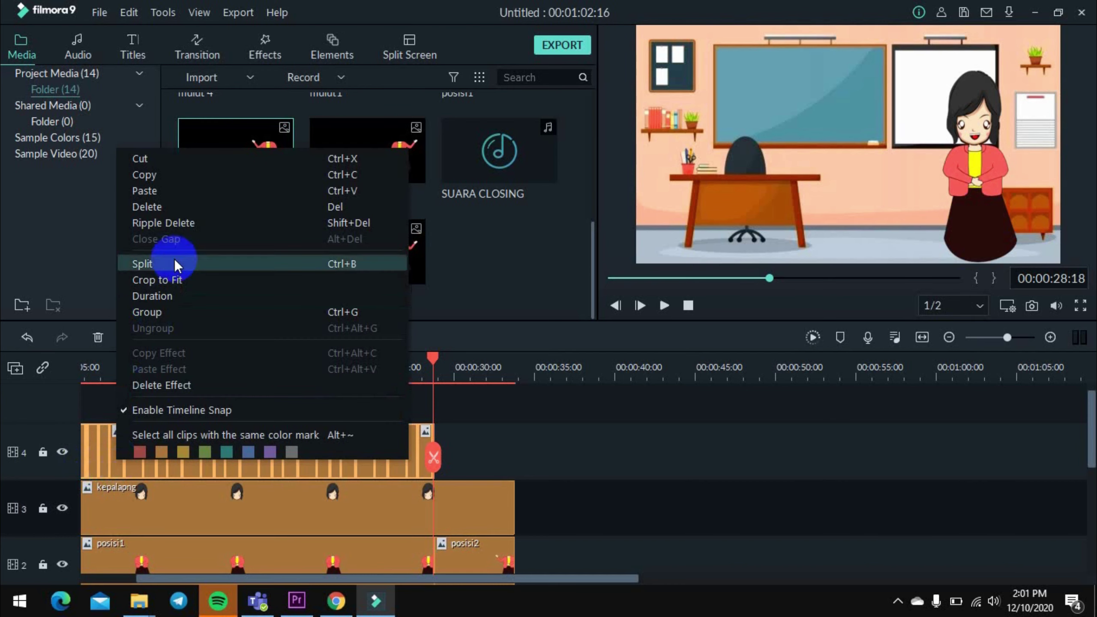
pyautogui.click(192, 178)
pyautogui.click(447, 451)
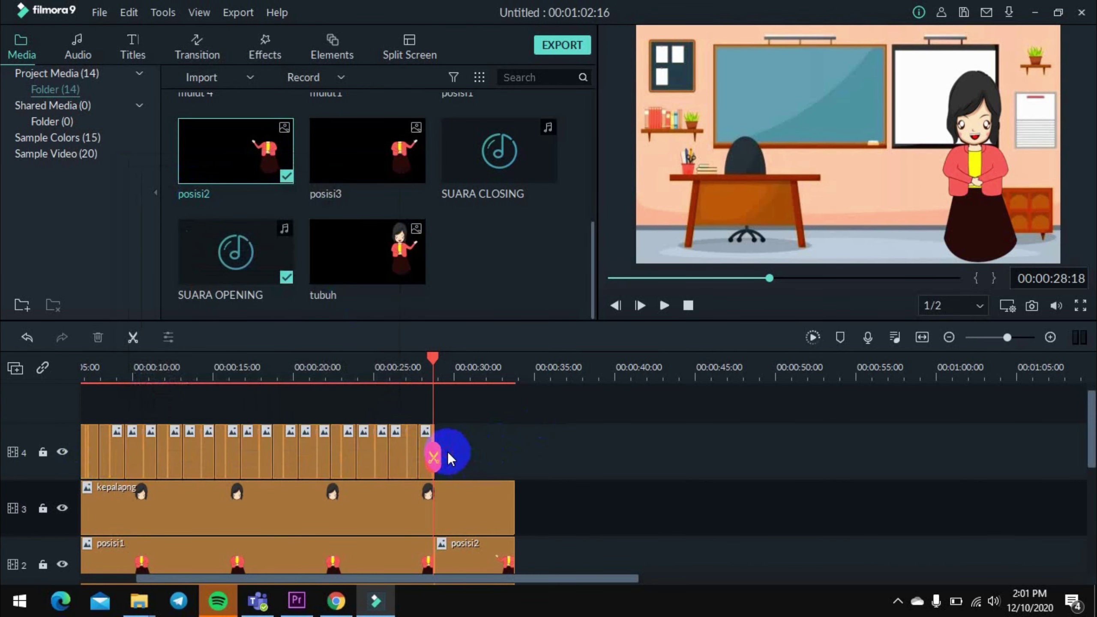
pyautogui.hotkey('ctrl', 'v')
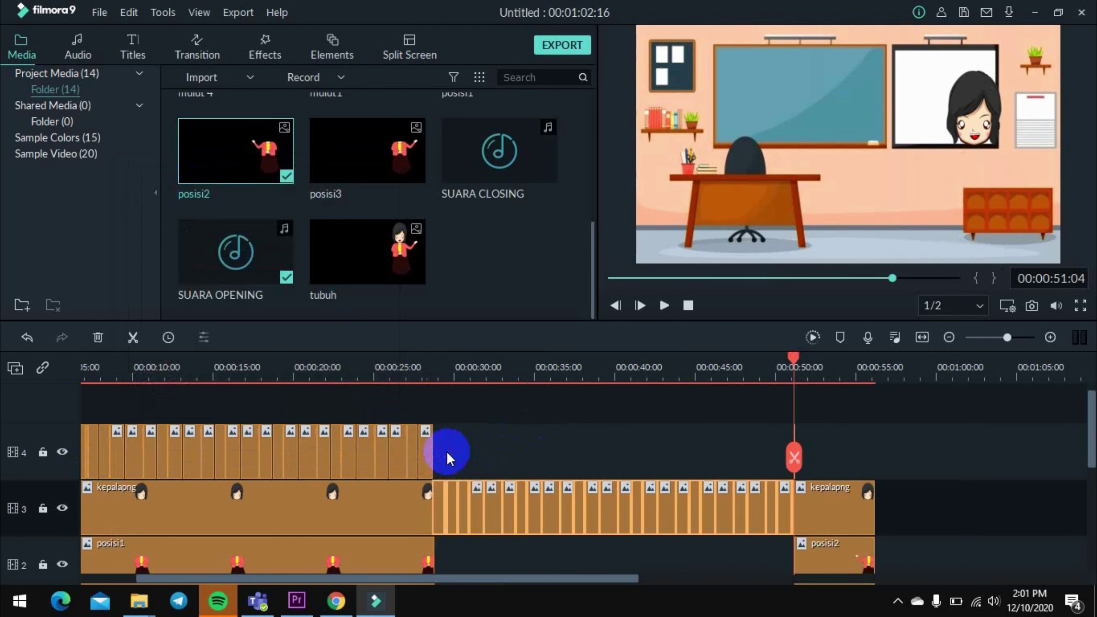
pyautogui.hotkey('ctrl', 'z')
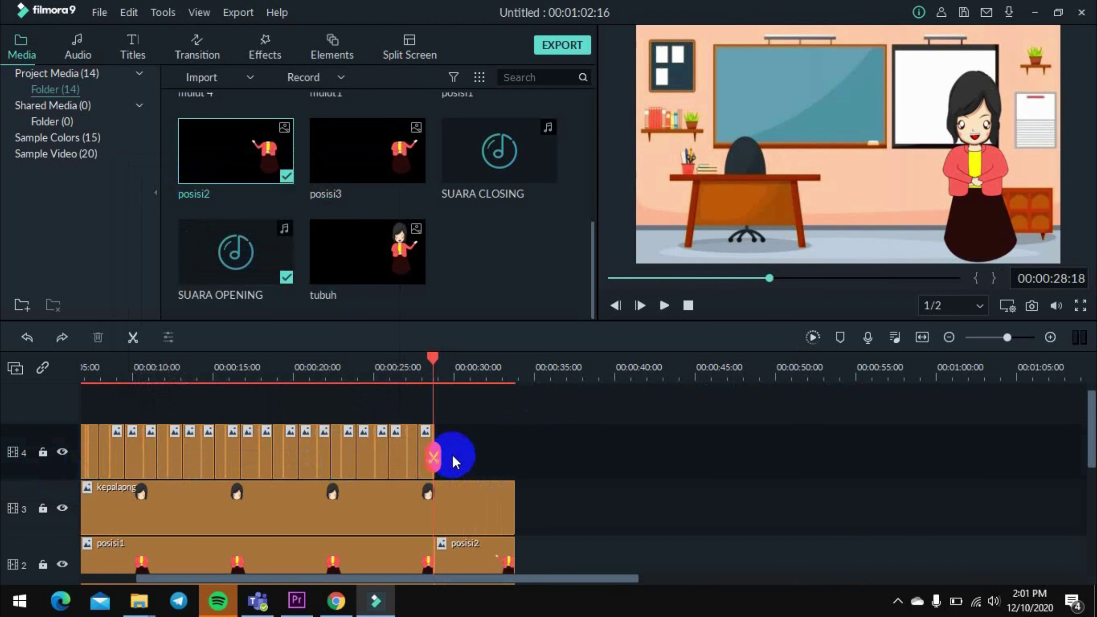
# Paste the copied mouth clips on video track 4 at 00:00:28:18 and move the posisi2 clip back directly after posisi1.
pyautogui.hotkey('ctrl', 'v')
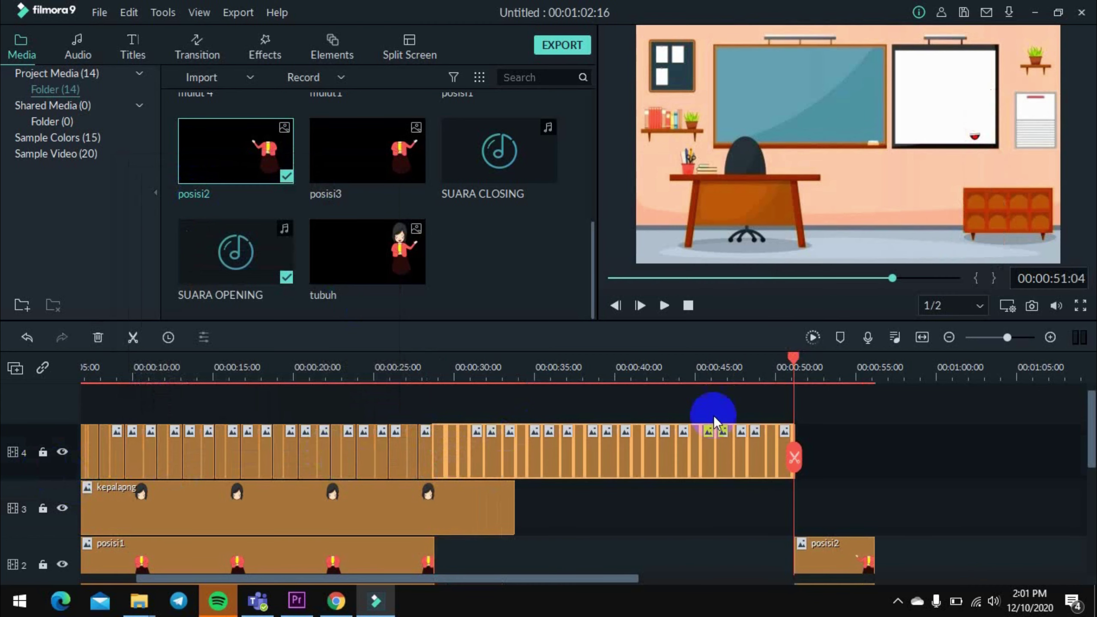
pyautogui.scroll(-1, 708, 432)
pyautogui.moveTo(846, 504); pyautogui.dragTo(477, 525)
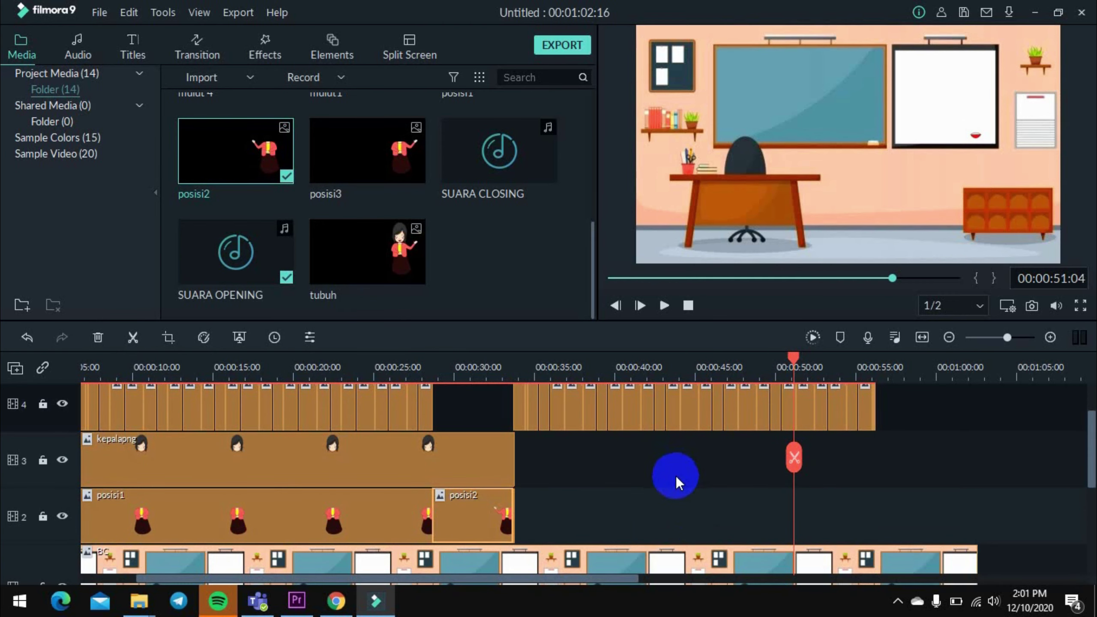
# Move the pasted run of mouth clips on video track 4 to directly follow the first run at 00:00:28:18.
pyautogui.scroll(1, 676, 476)
pyautogui.click(599, 424)
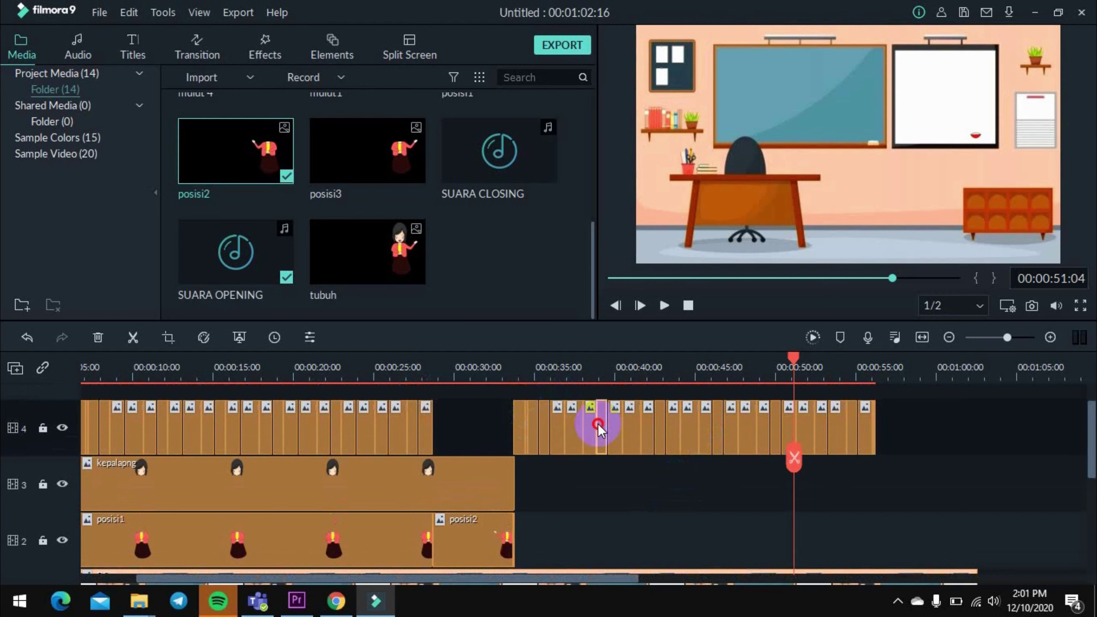
pyautogui.scroll(1, 588, 432)
pyautogui.click(830, 454)
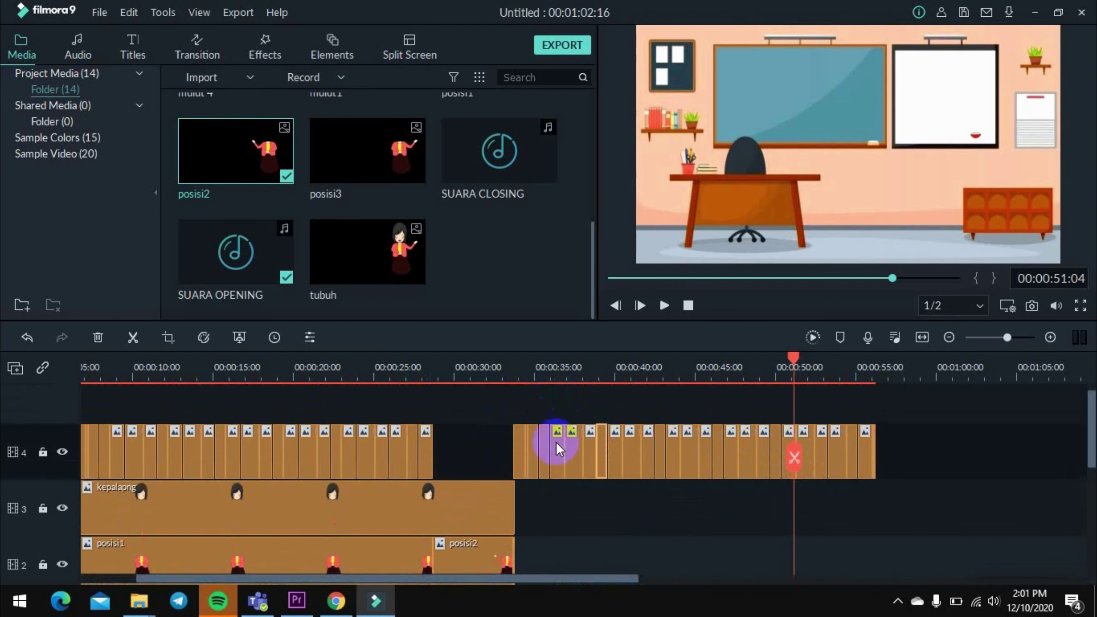
pyautogui.click(798, 453)
pyautogui.click(408, 439)
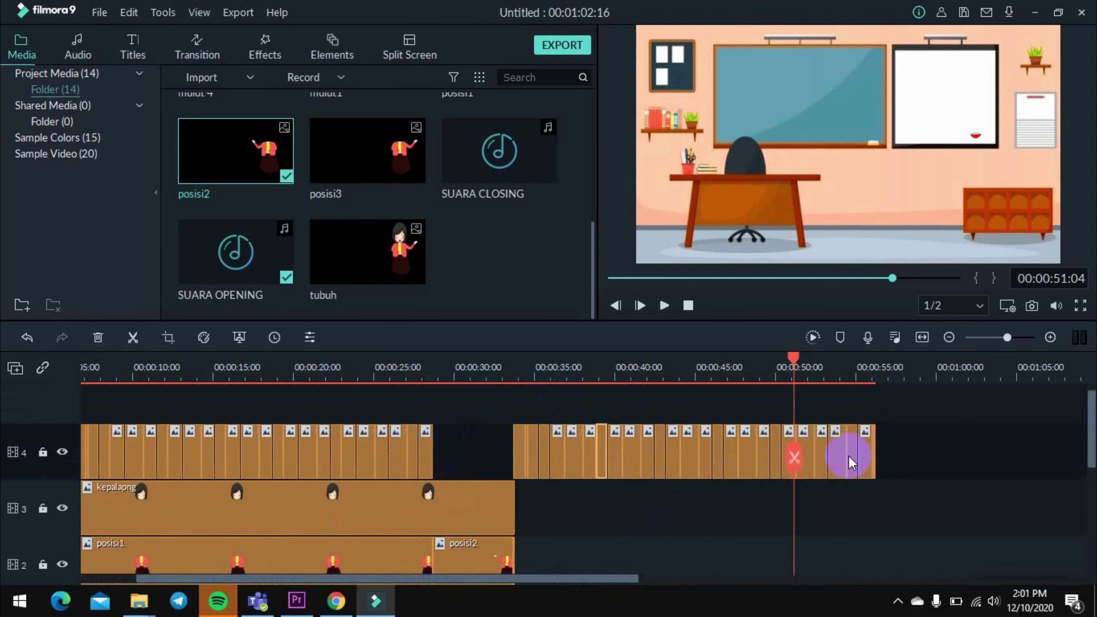
pyautogui.moveTo(905, 453); pyautogui.dragTo(439, 467)
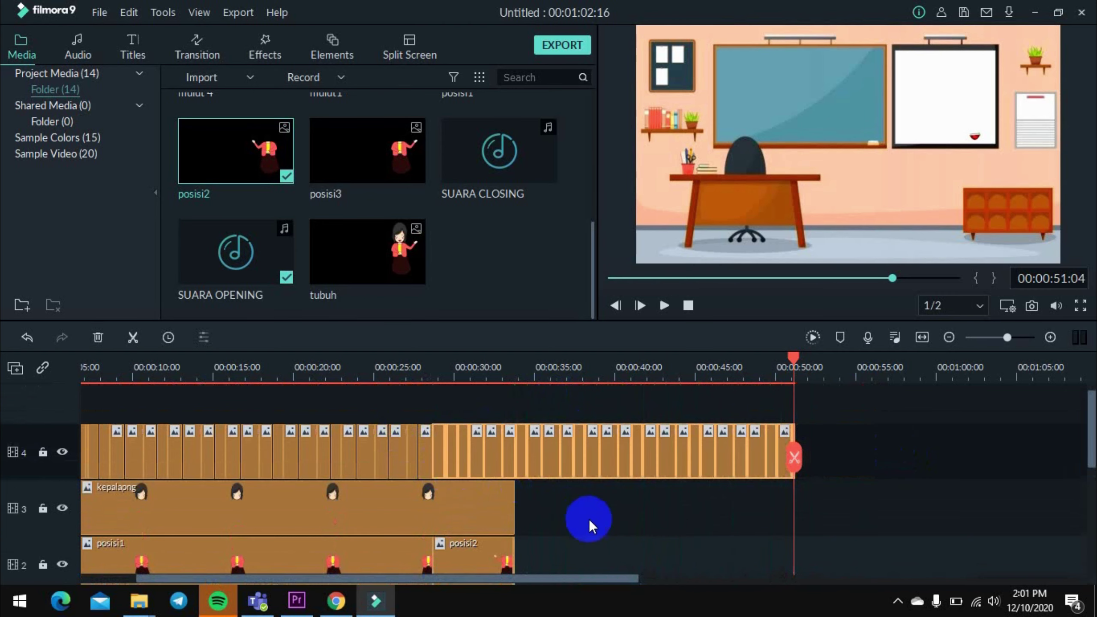
pyautogui.click(624, 528)
# Add posisi3 directly after posisi2 on video track 2 and reposition its body in the preview to line up with the head.
pyautogui.scroll(-1, 624, 528)
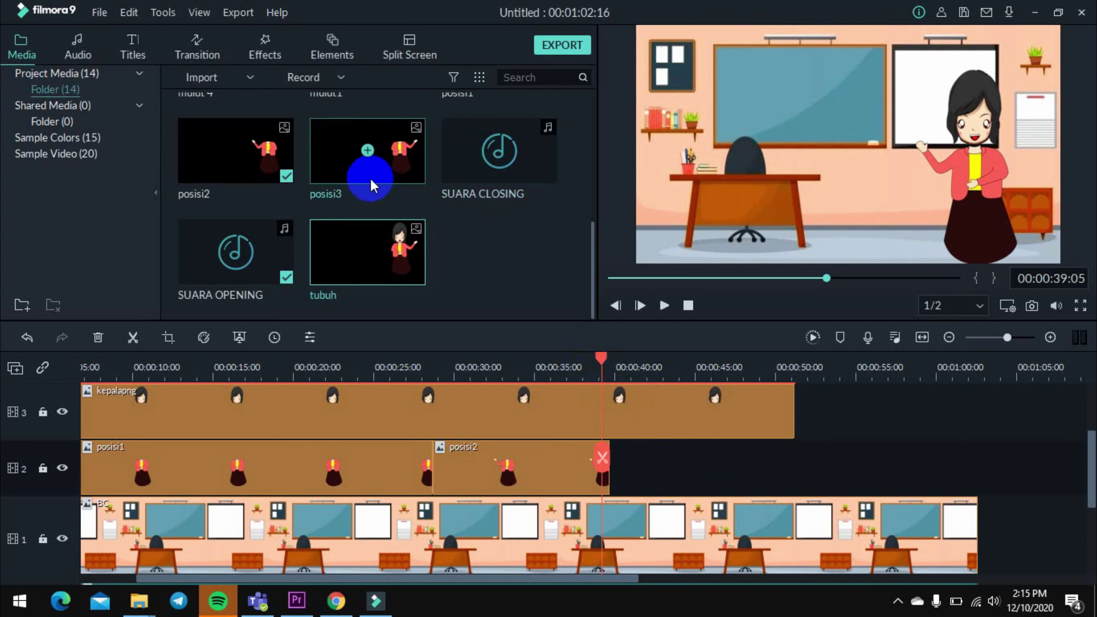
pyautogui.moveTo(384, 177); pyautogui.dragTo(609, 460)
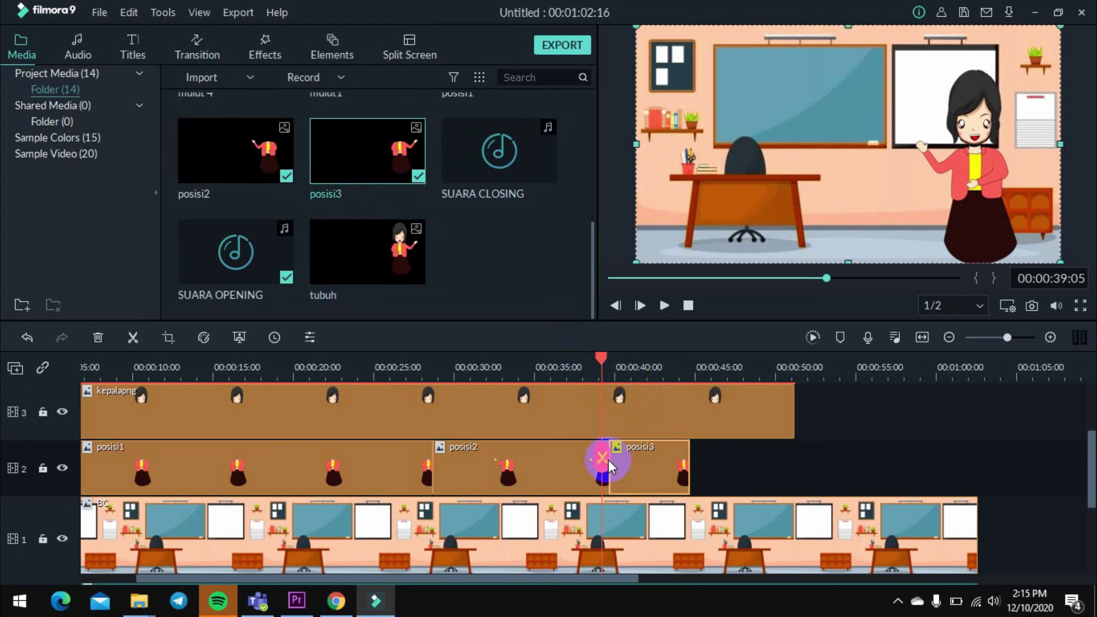
pyautogui.moveTo(592, 350); pyautogui.dragTo(629, 373)
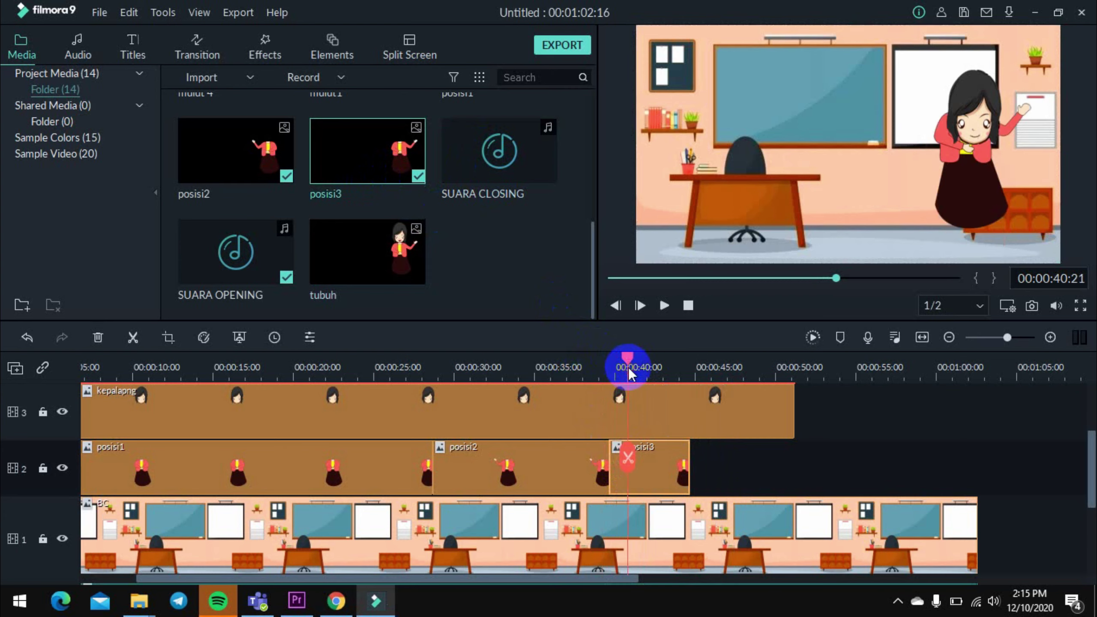
pyautogui.click(959, 184)
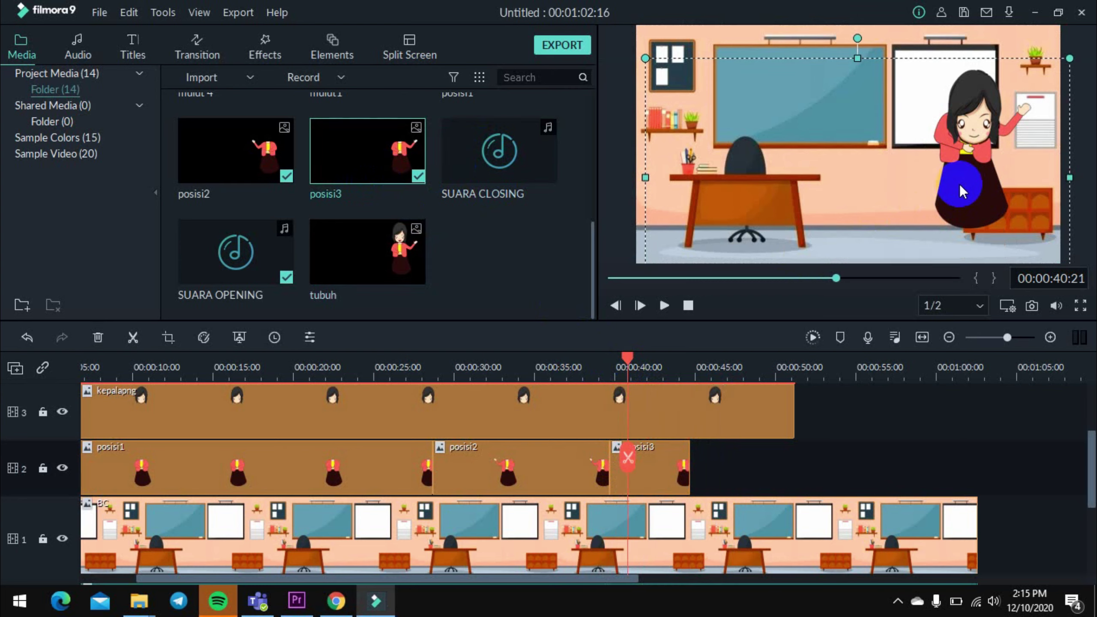
pyautogui.click(684, 478)
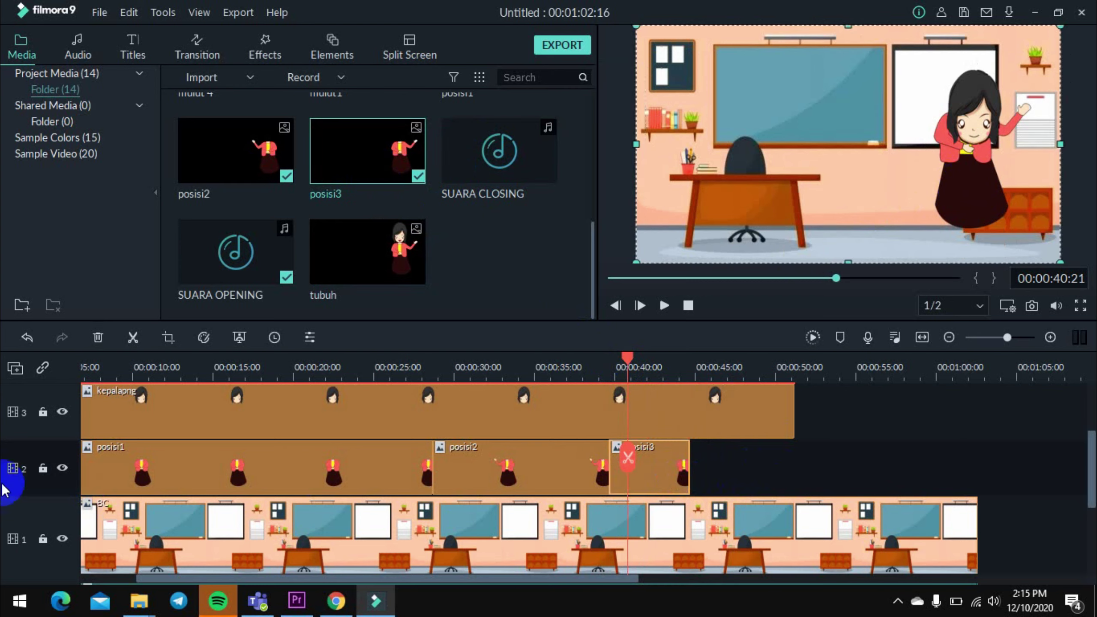
pyautogui.click(987, 192)
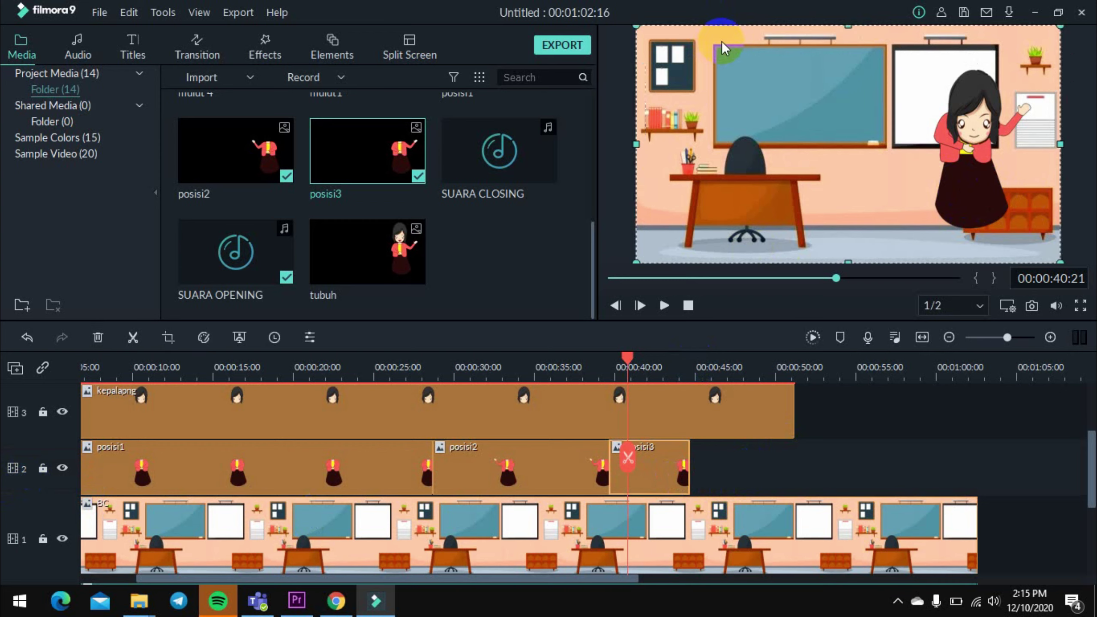
pyautogui.click(987, 197)
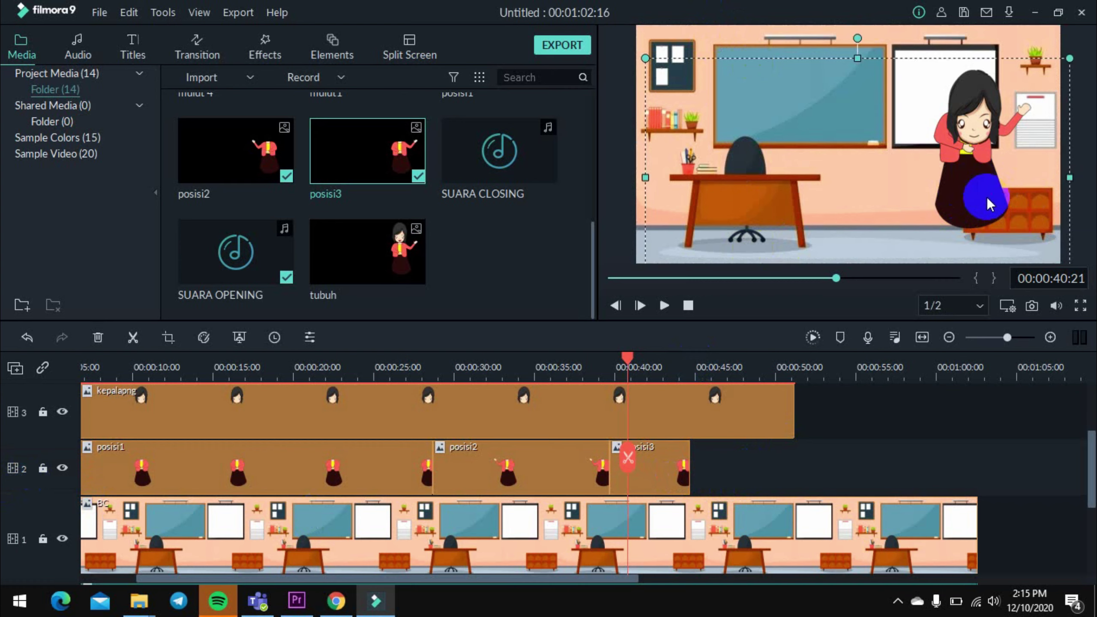
pyautogui.click(753, 32)
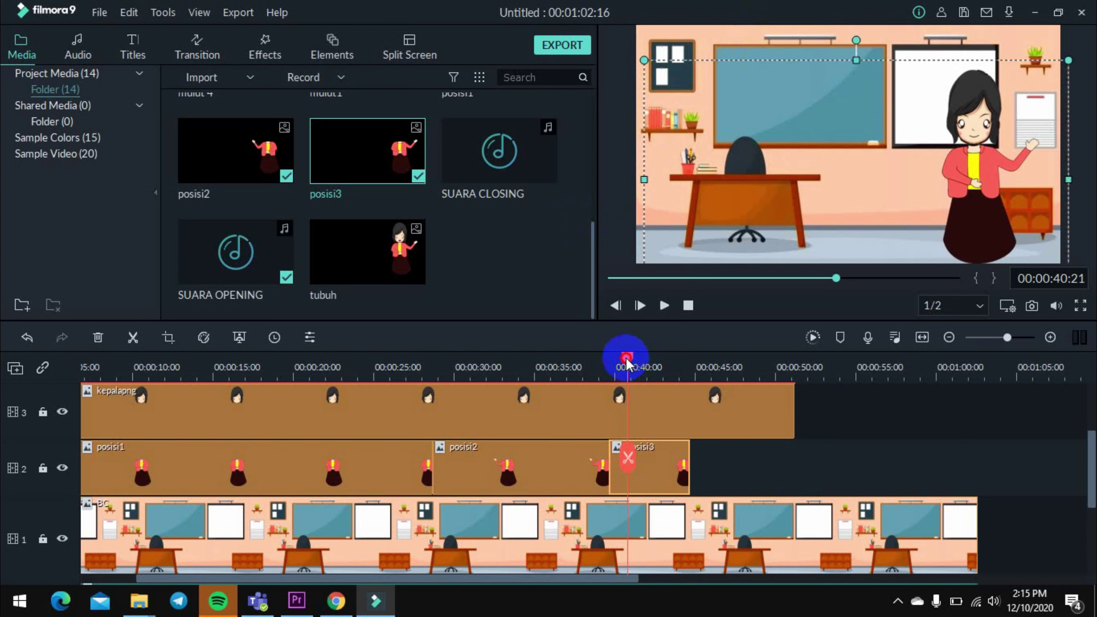
pyautogui.moveTo(627, 355); pyautogui.dragTo(681, 369)
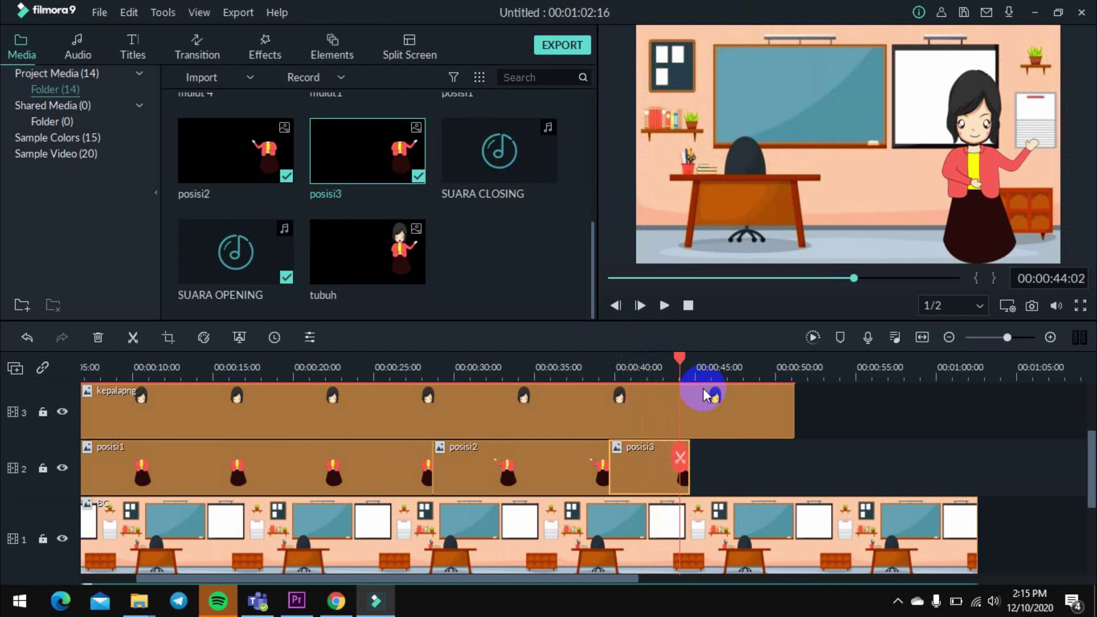
# Extend the posisi3 and kepalapng clips to the end of the background clip.
pyautogui.scroll(1, 792, 470)
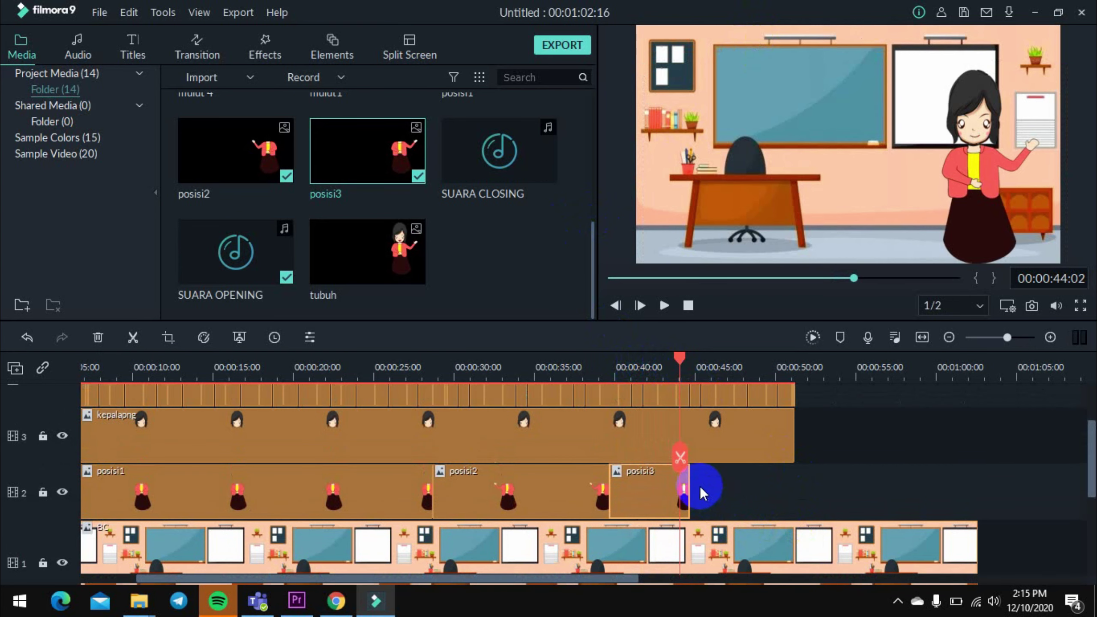
pyautogui.moveTo(689, 486); pyautogui.dragTo(977, 501)
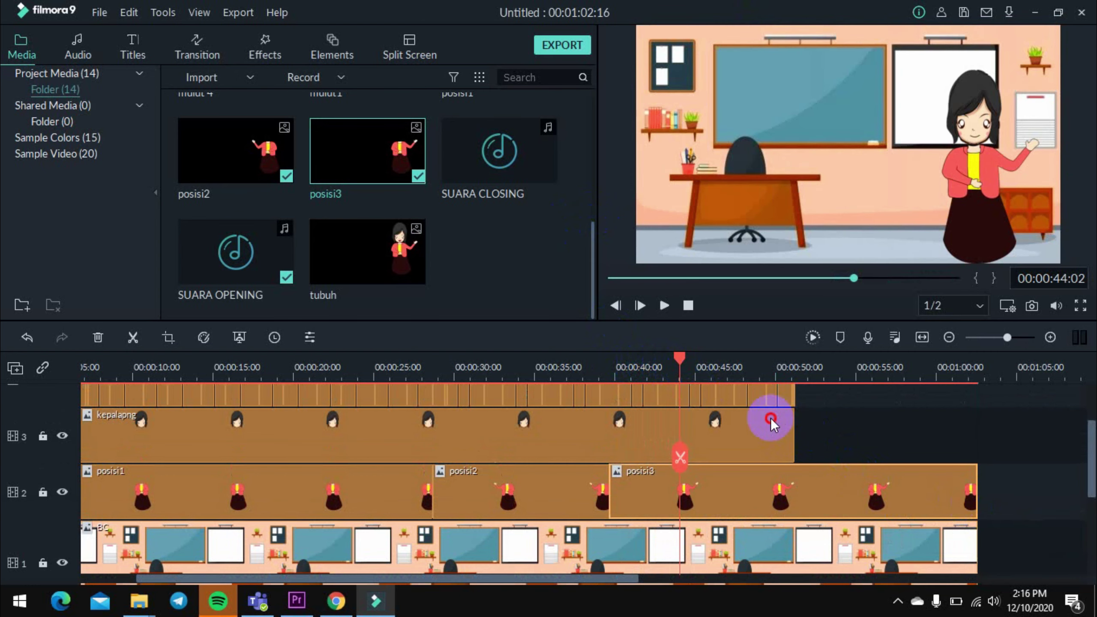
pyautogui.click(771, 421)
pyautogui.moveTo(794, 428); pyautogui.dragTo(976, 445)
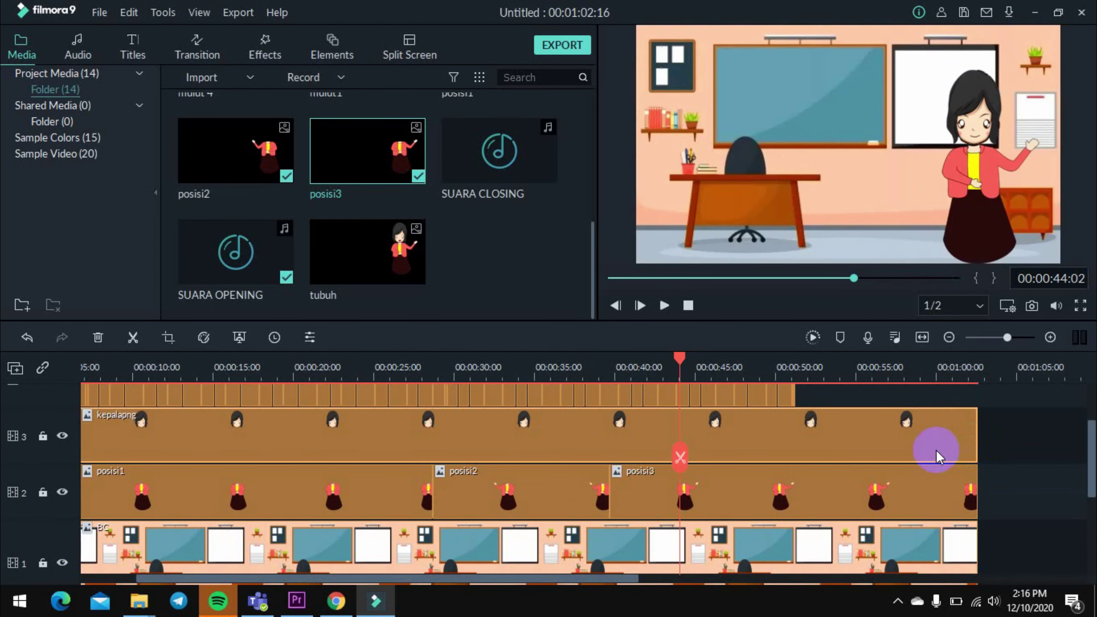
# Select the last mouth clips on video track 4 from about 00:00:47 to 00:00:51 and copy them.
pyautogui.scroll(1, 936, 450)
pyautogui.click(916, 426)
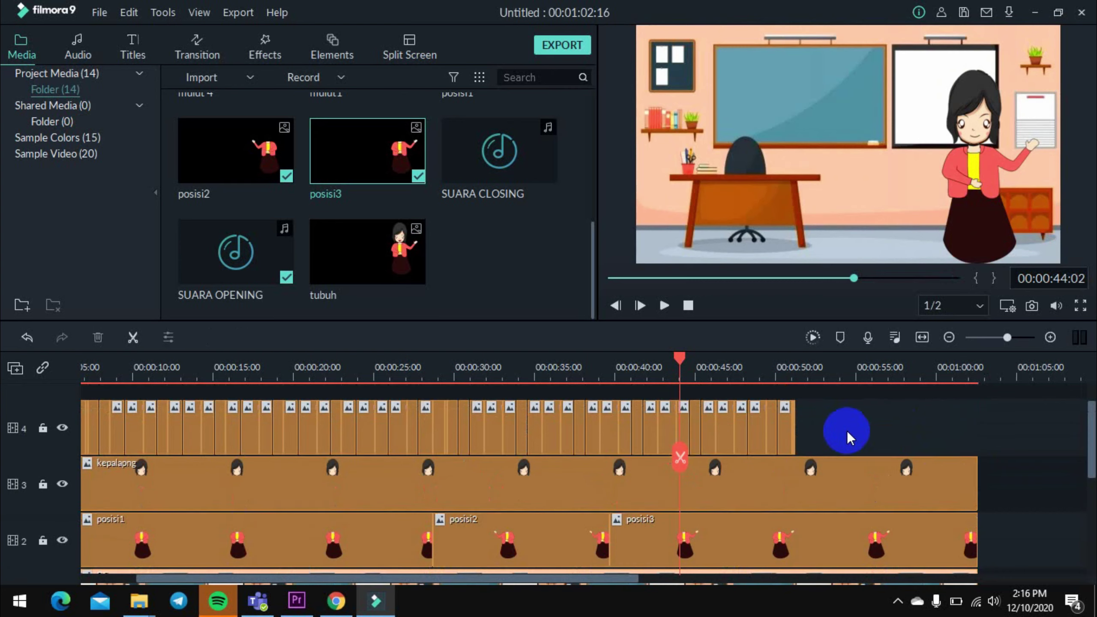
pyautogui.click(797, 424)
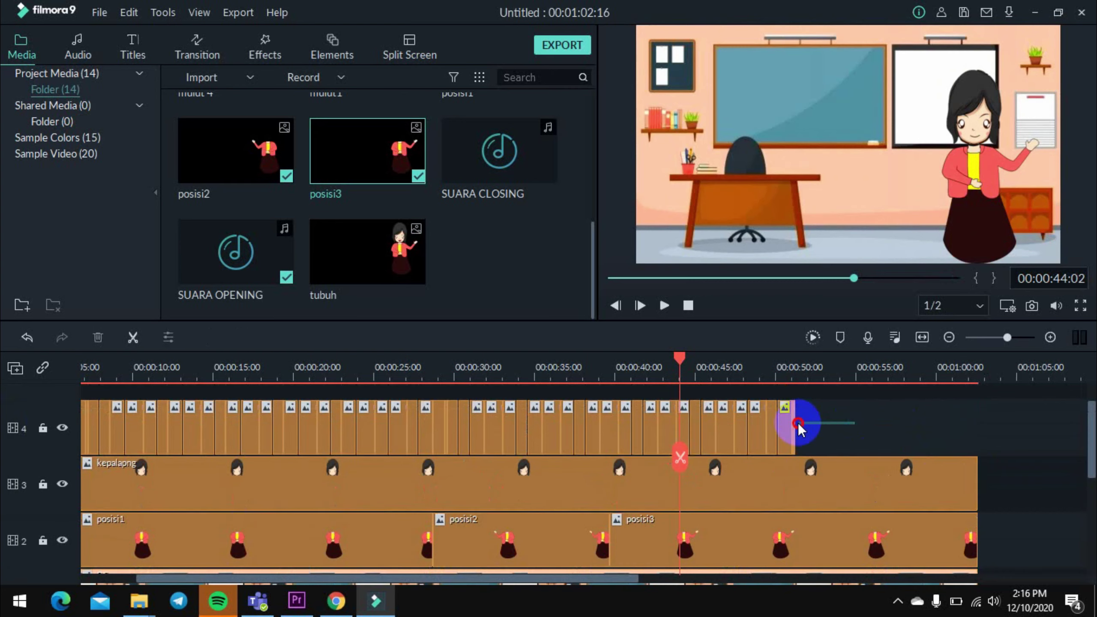
pyautogui.moveTo(799, 425); pyautogui.dragTo(740, 432)
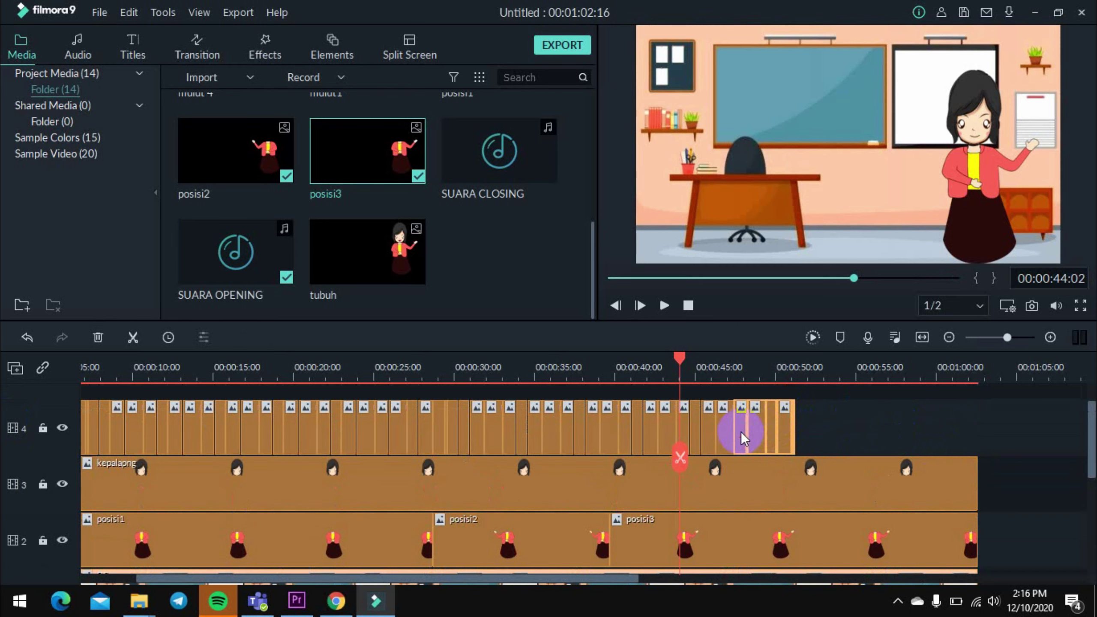
pyautogui.rightClick(740, 431)
pyautogui.click(803, 146)
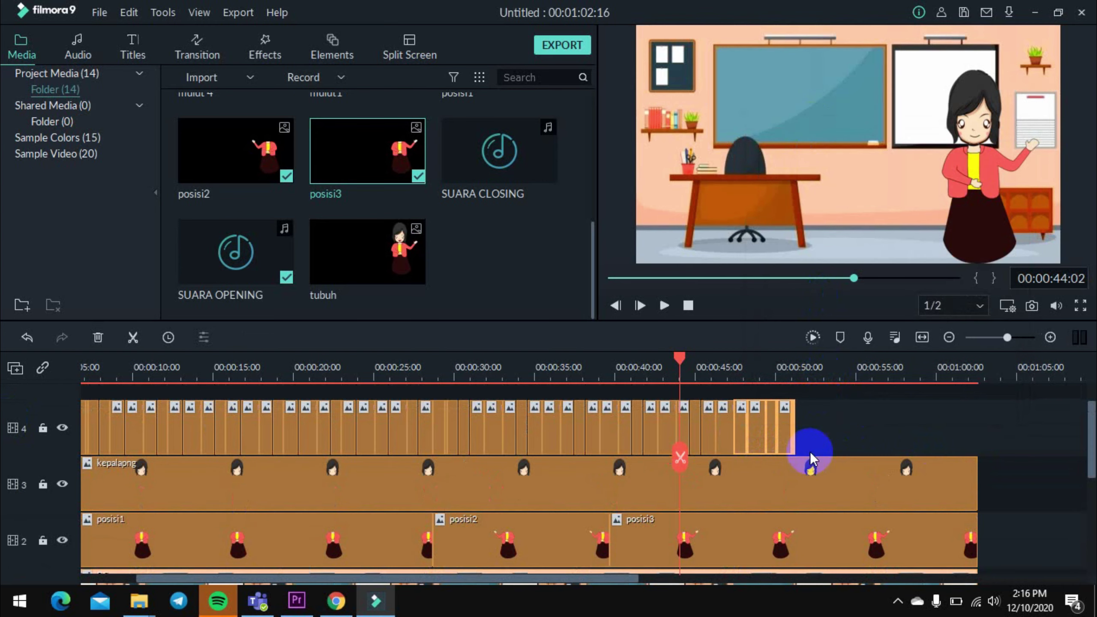
pyautogui.click(807, 445)
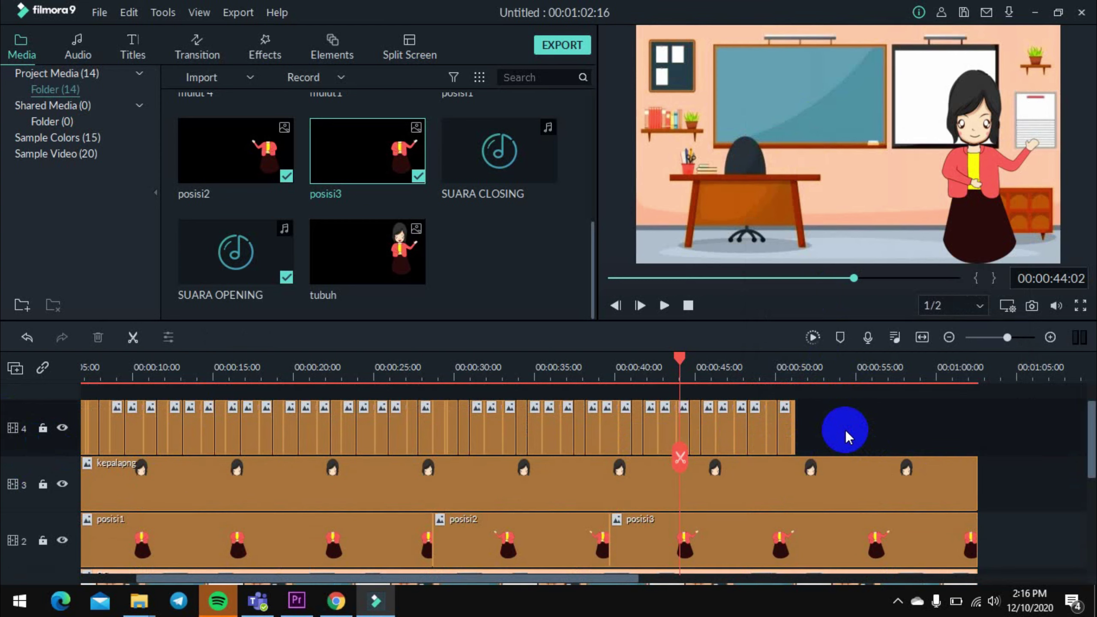
# Paste the copied mouth clips three times in succession on video track 4, from 00:00:51:07 to the end of the background clip.
pyautogui.moveTo(680, 362); pyautogui.dragTo(799, 379)
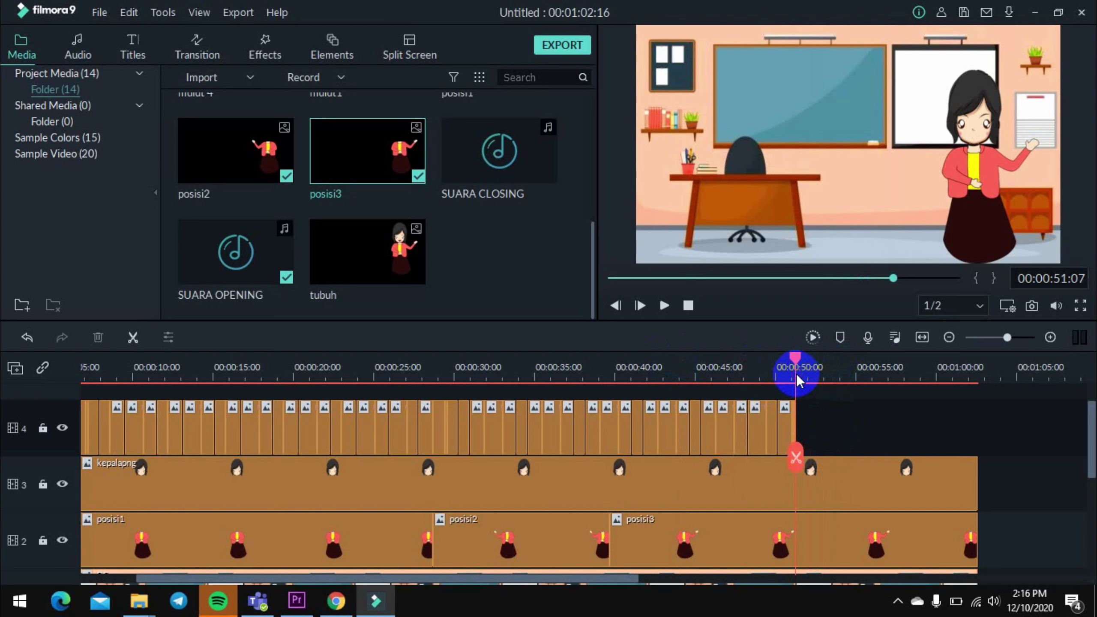
pyautogui.rightClick(809, 425)
pyautogui.click(856, 199)
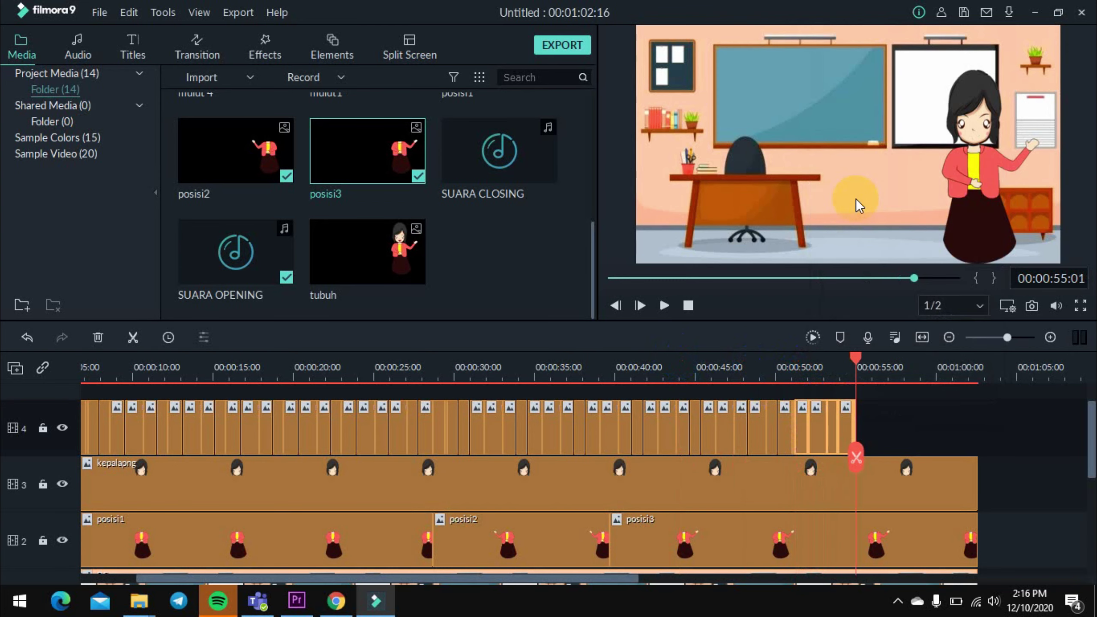
pyautogui.rightClick(879, 425)
pyautogui.click(871, 152)
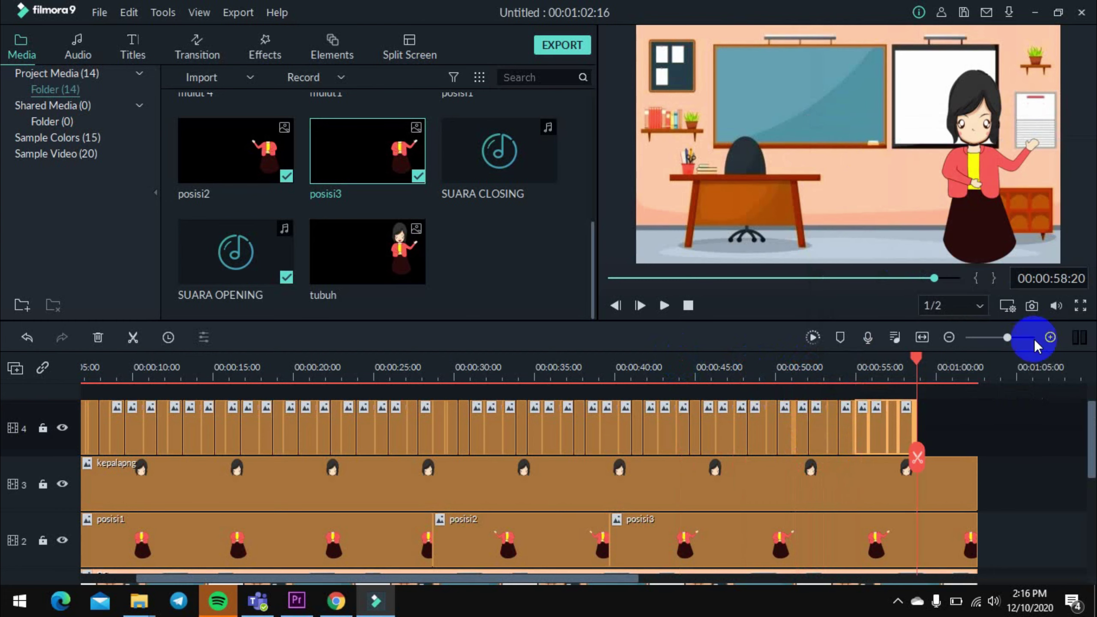
pyautogui.hotkey('ctrl', 'v')
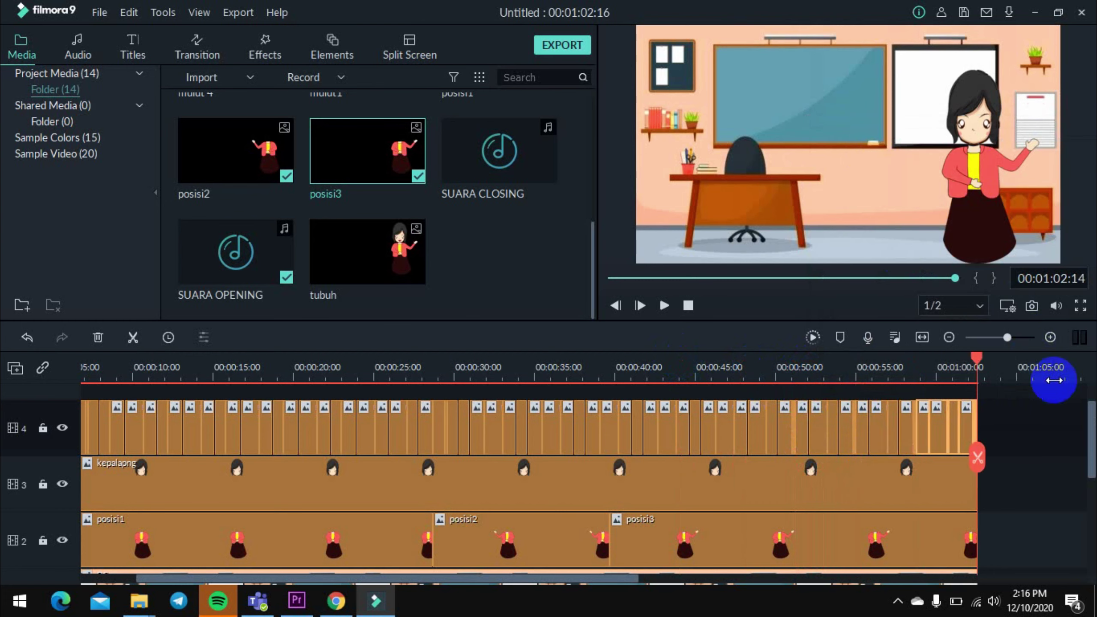
# Play back the animation from the start and around the changes to posisi2 and posisi3 to check the lip sync and poses.
pyautogui.moveTo(977, 360); pyautogui.dragTo(835, 365)
pyautogui.click(701, 413)
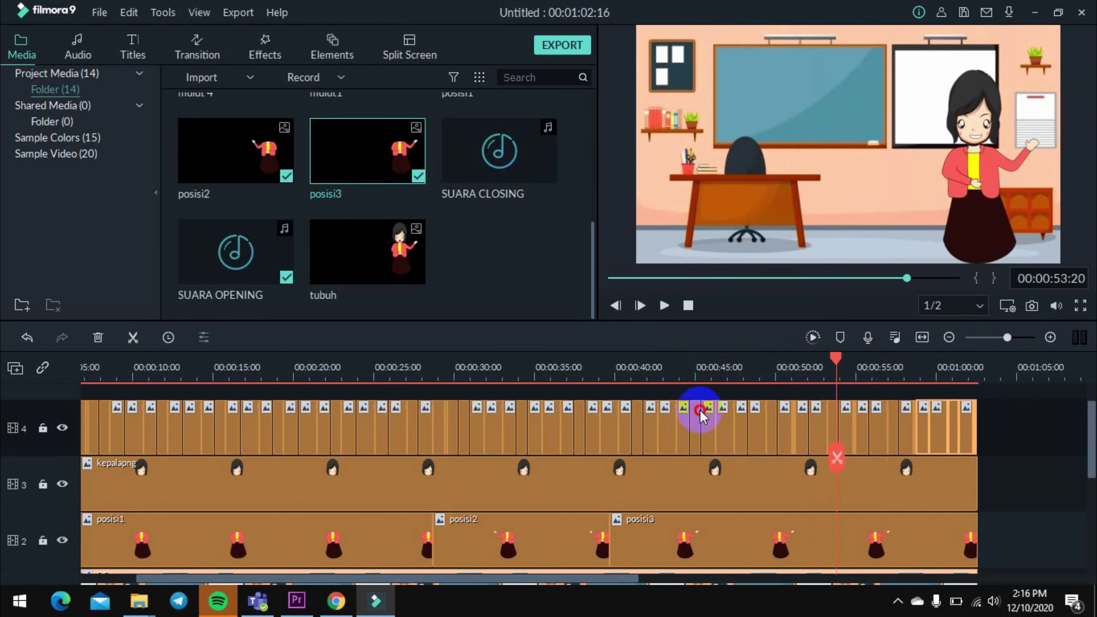
pyautogui.click(31, 489)
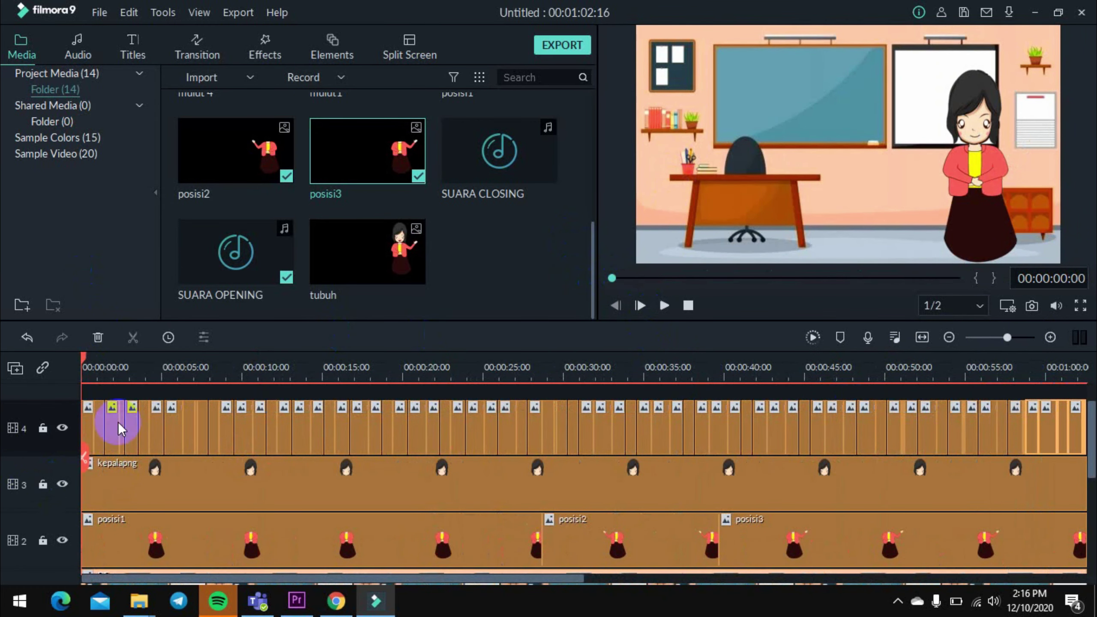
pyautogui.click(664, 305)
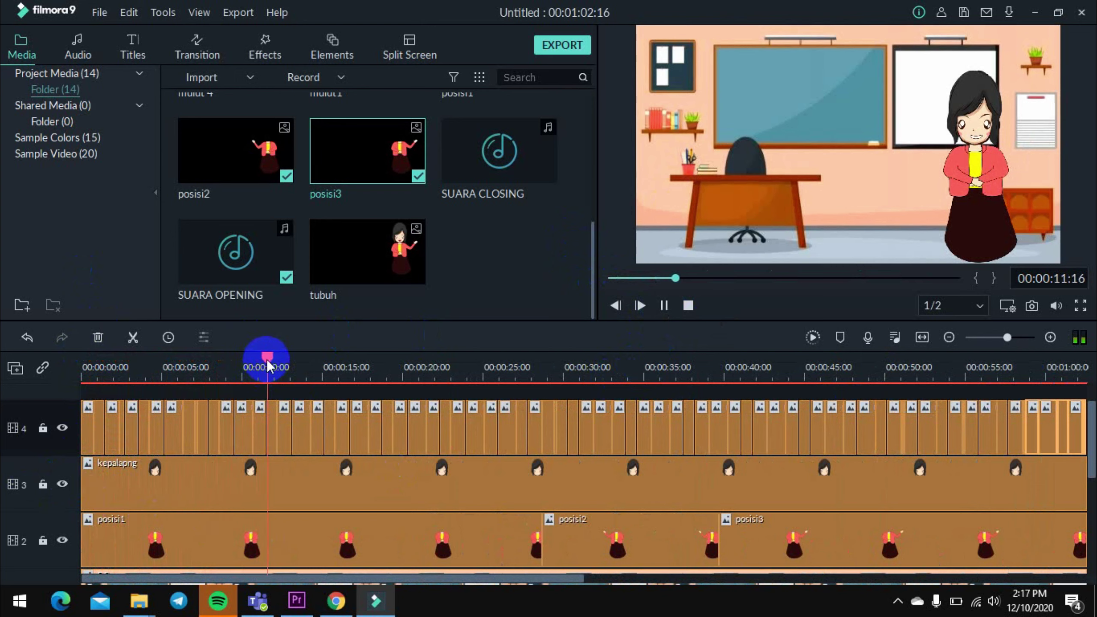
pyautogui.press('space')
pyautogui.moveTo(357, 379); pyautogui.dragTo(533, 417)
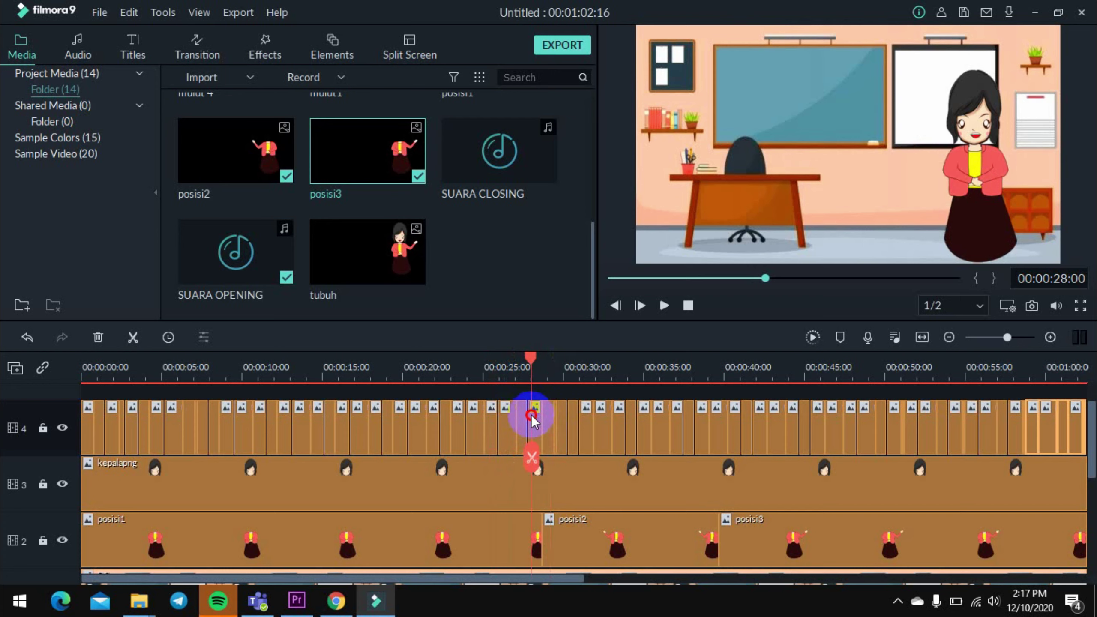
pyautogui.press('space')
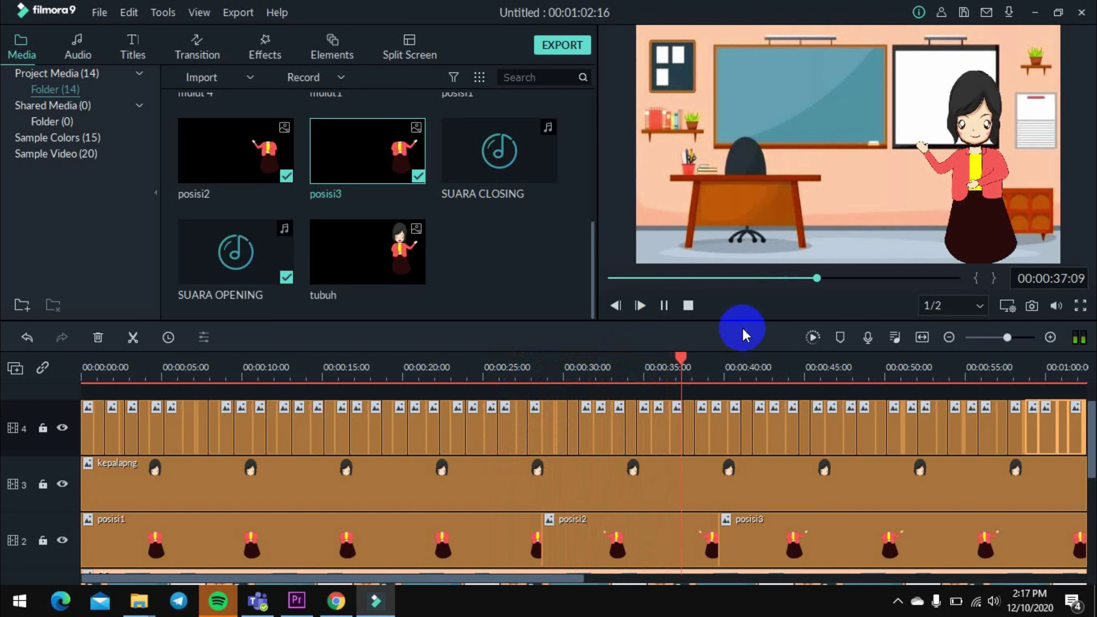
pyautogui.click(665, 305)
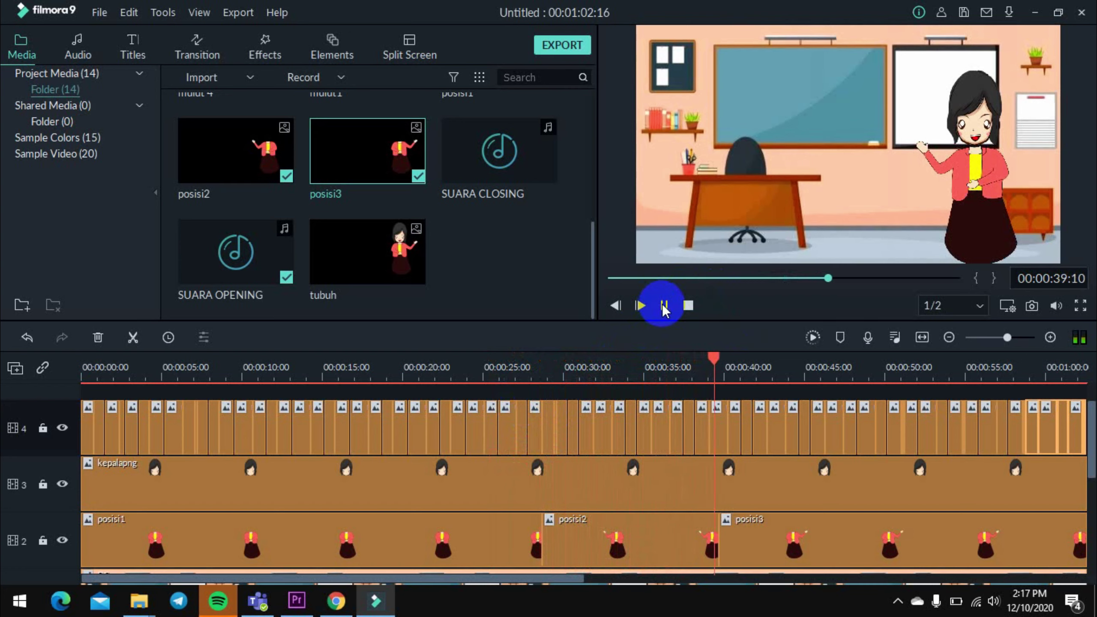
pyautogui.click(665, 305)
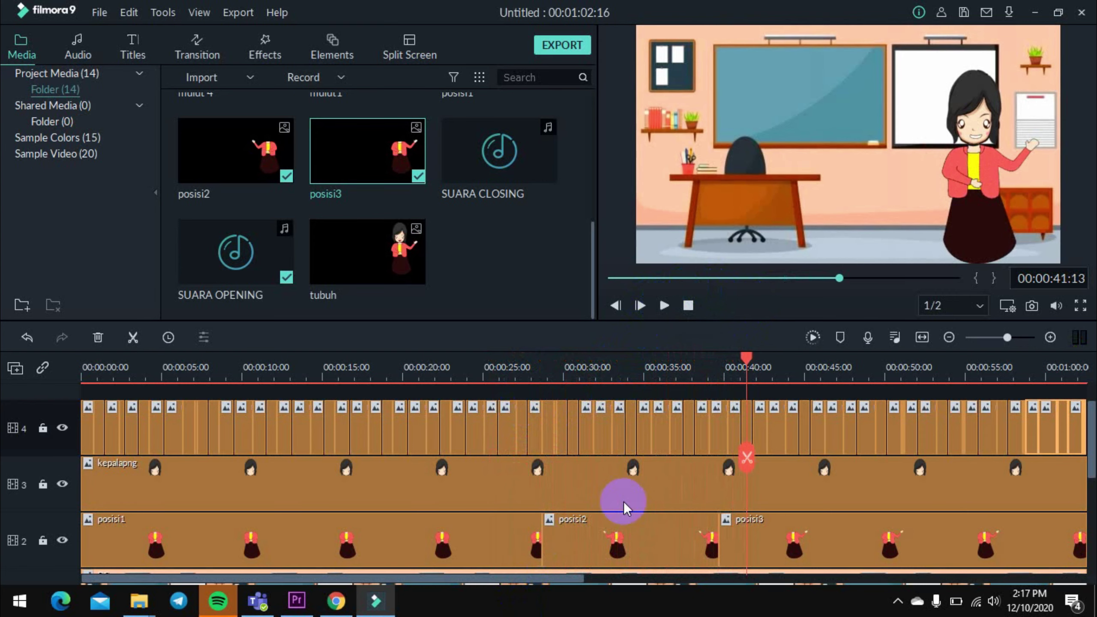
pyautogui.scroll(-1, 639, 501)
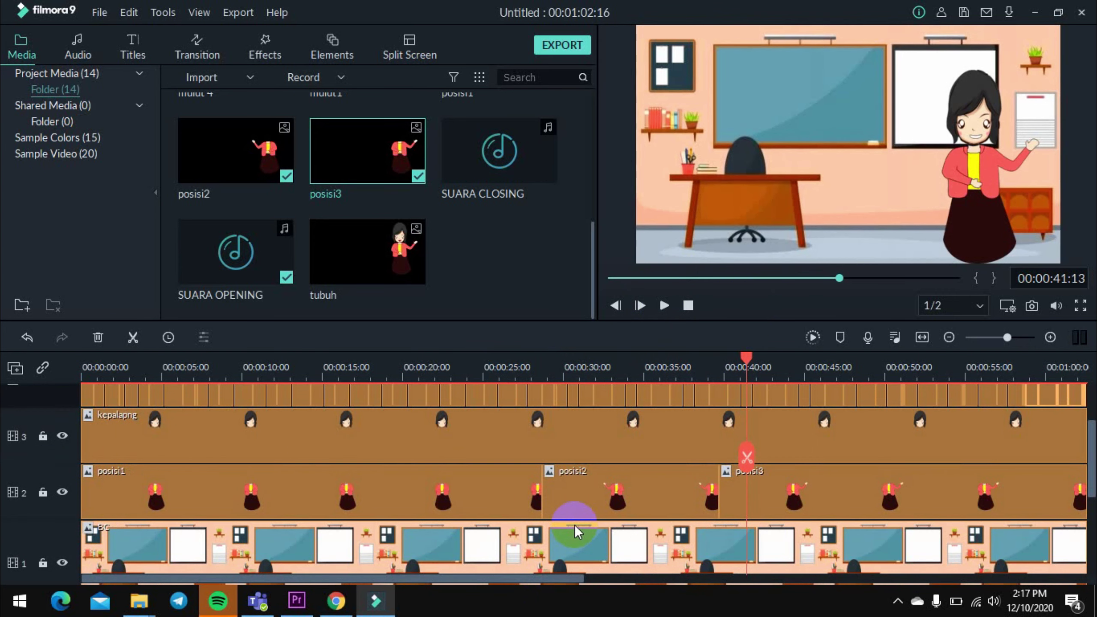
pyautogui.scroll(-1, 575, 524)
pyautogui.scroll(1, 574, 525)
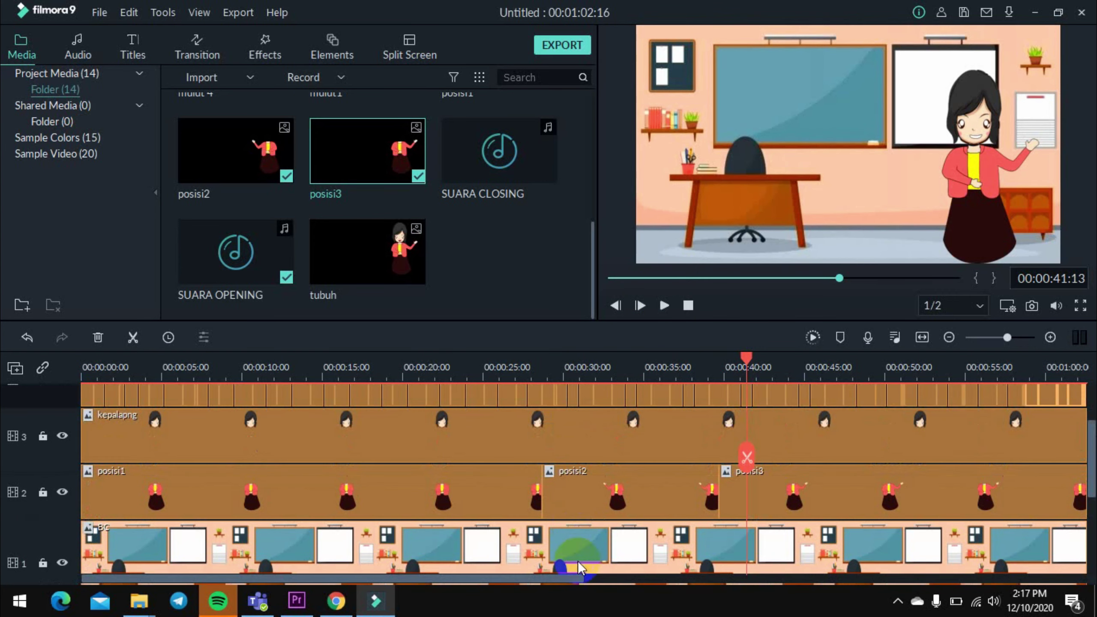
pyautogui.moveTo(569, 577); pyautogui.dragTo(727, 583)
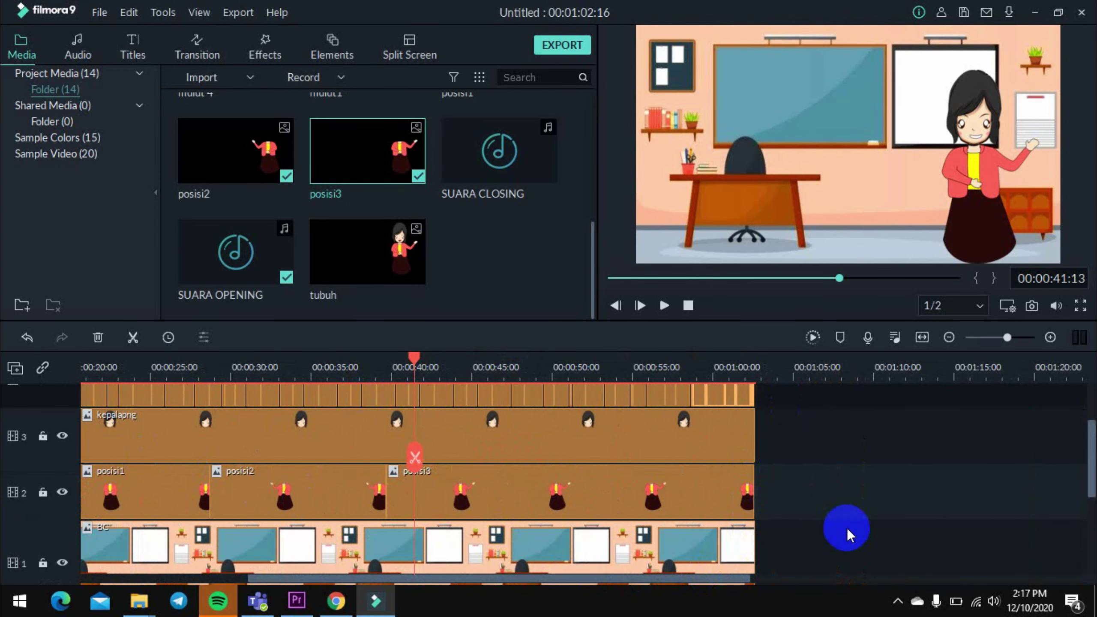
# Add the GABUNG video directly after the background clip on video track 1, matching the project settings to its 1364 x 768 23fps format.
pyautogui.scroll(-1, 847, 528)
pyautogui.scroll(-1, 847, 528)
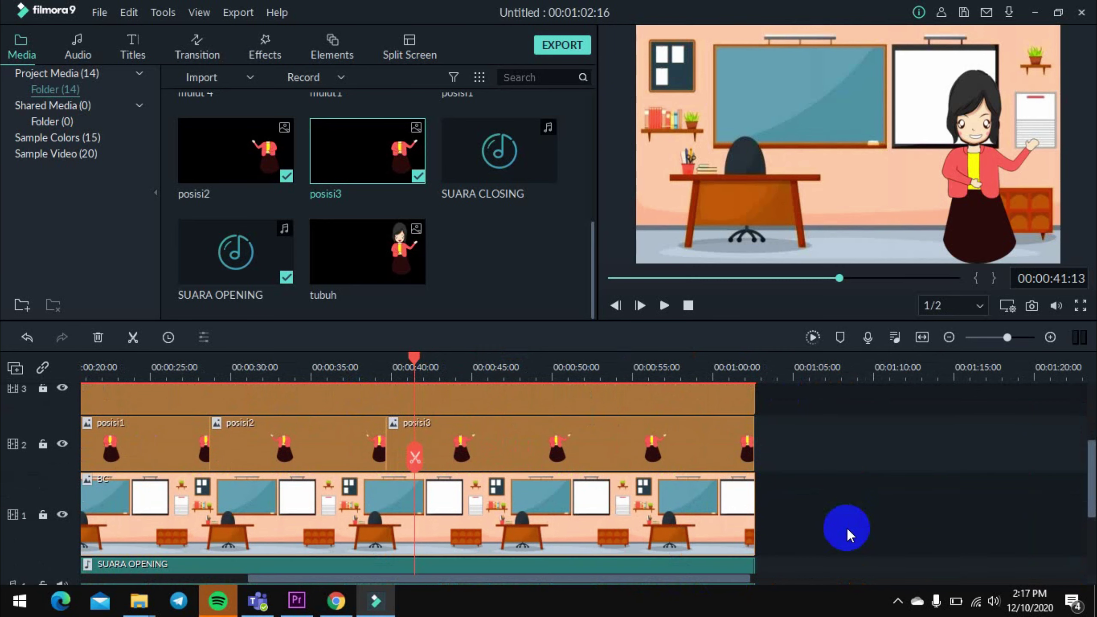
pyautogui.scroll(-1, 846, 528)
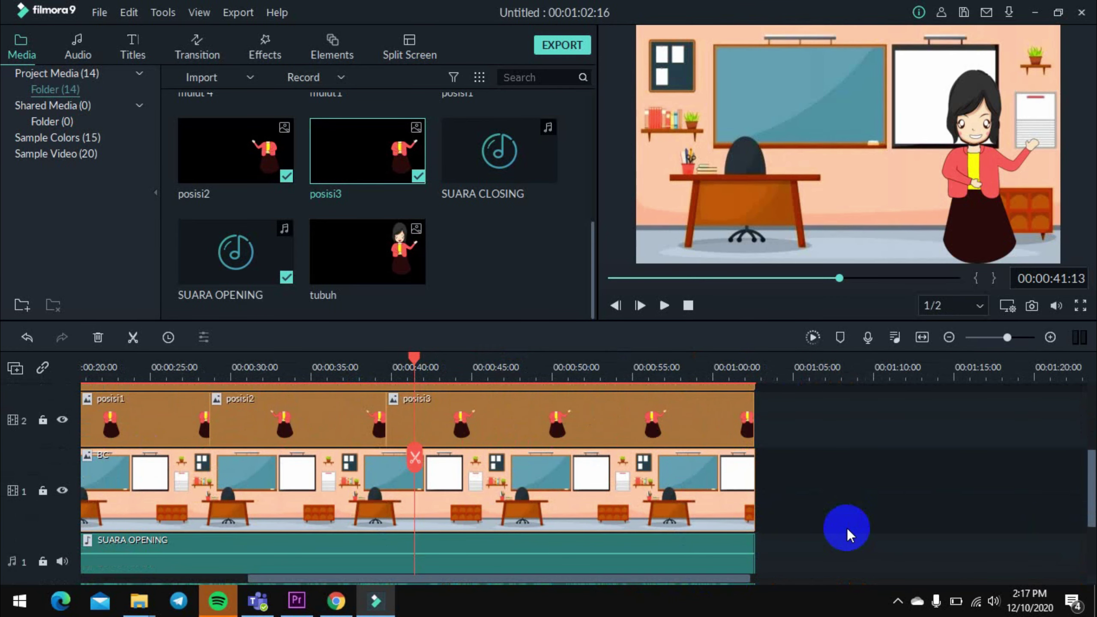
pyautogui.scroll(5, 497, 285)
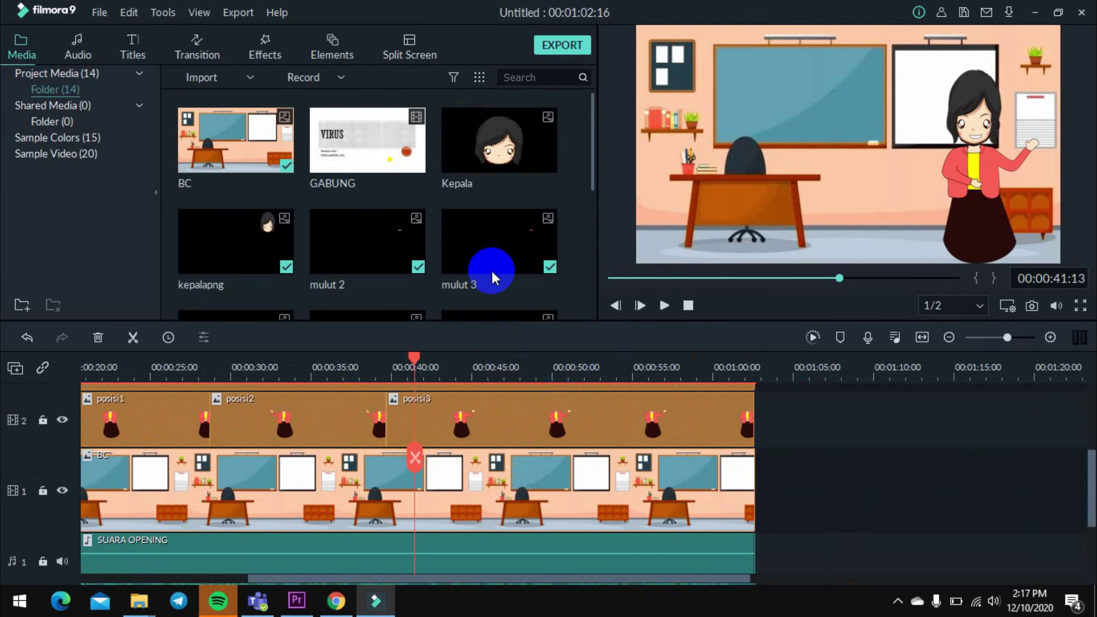
pyautogui.click(384, 144)
pyautogui.moveTo(380, 149); pyautogui.dragTo(760, 511)
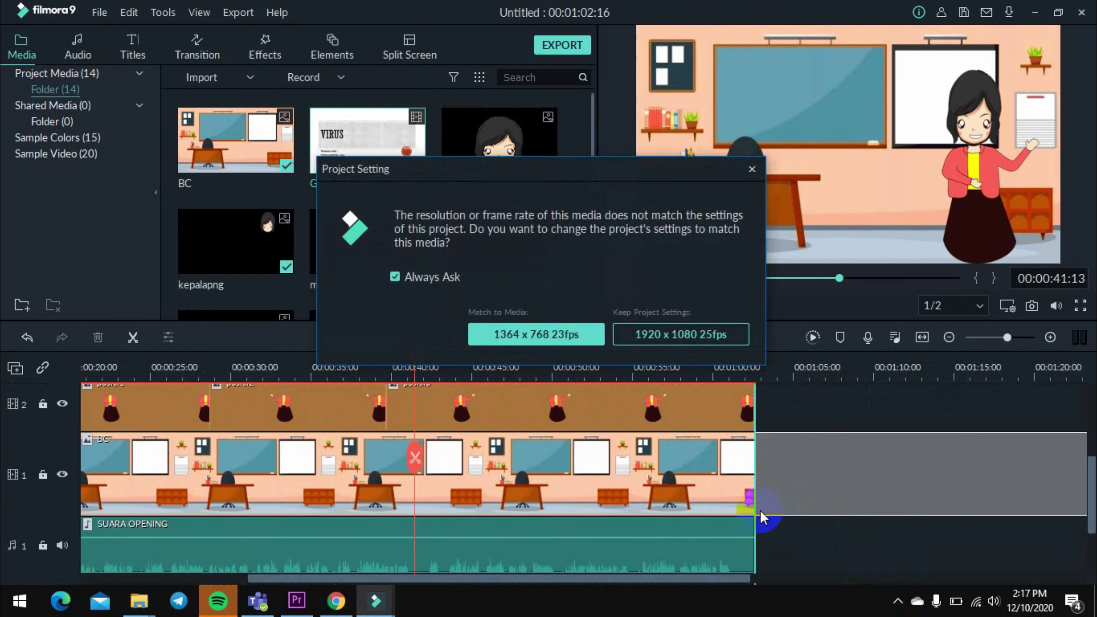
pyautogui.click(549, 335)
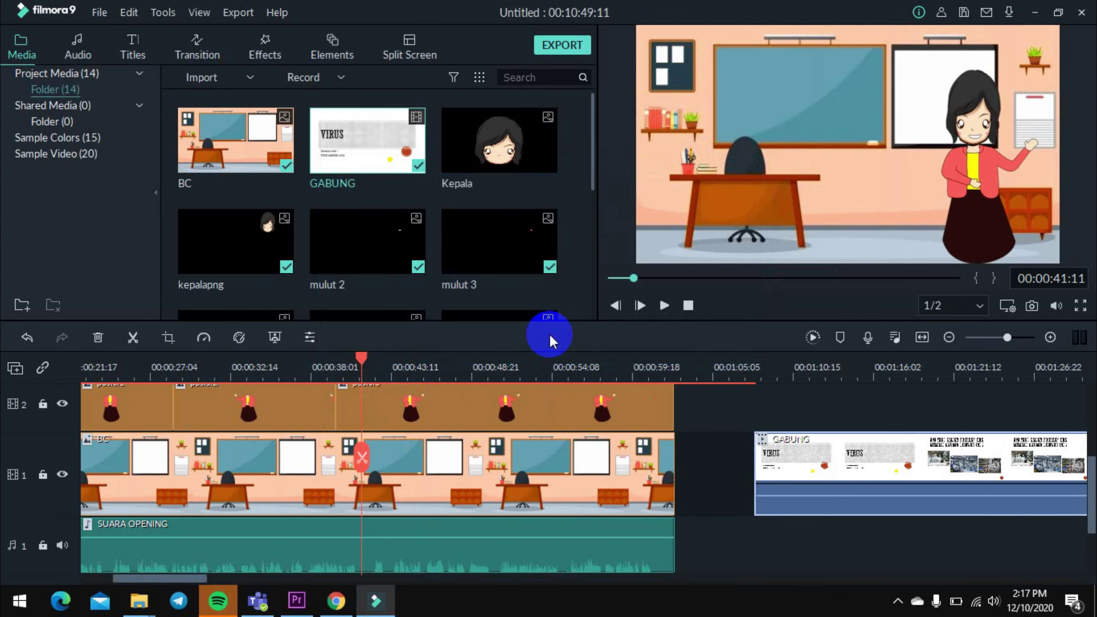
pyautogui.moveTo(899, 475); pyautogui.dragTo(824, 488)
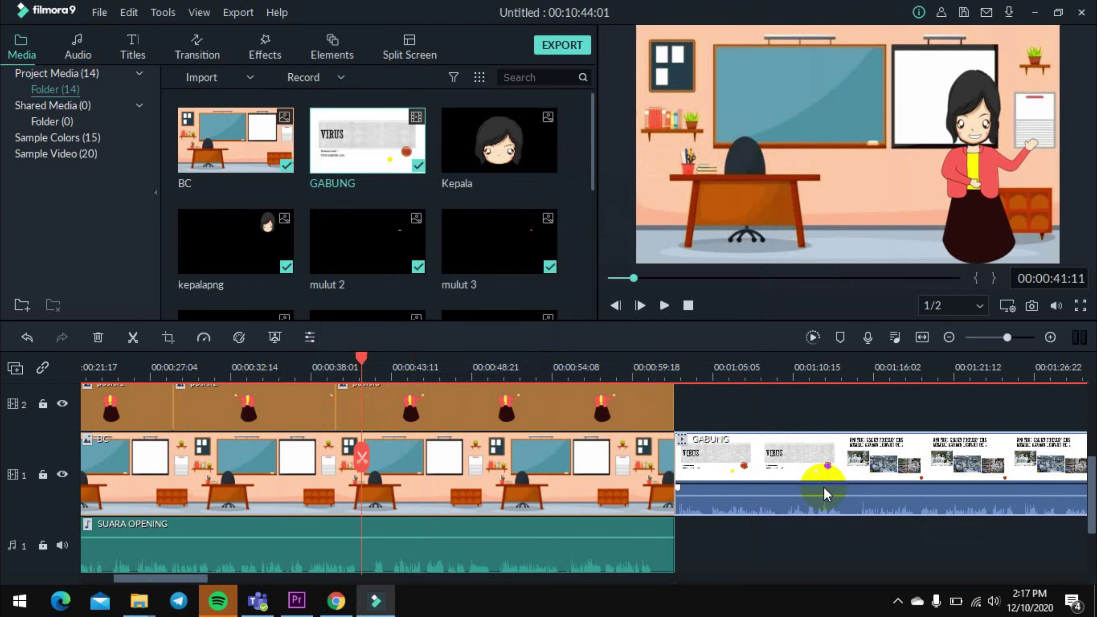
# Play back the change from the avatar opening to the GABUNG video, starting at about 00:01:01.
pyautogui.scroll(-2, 823, 487)
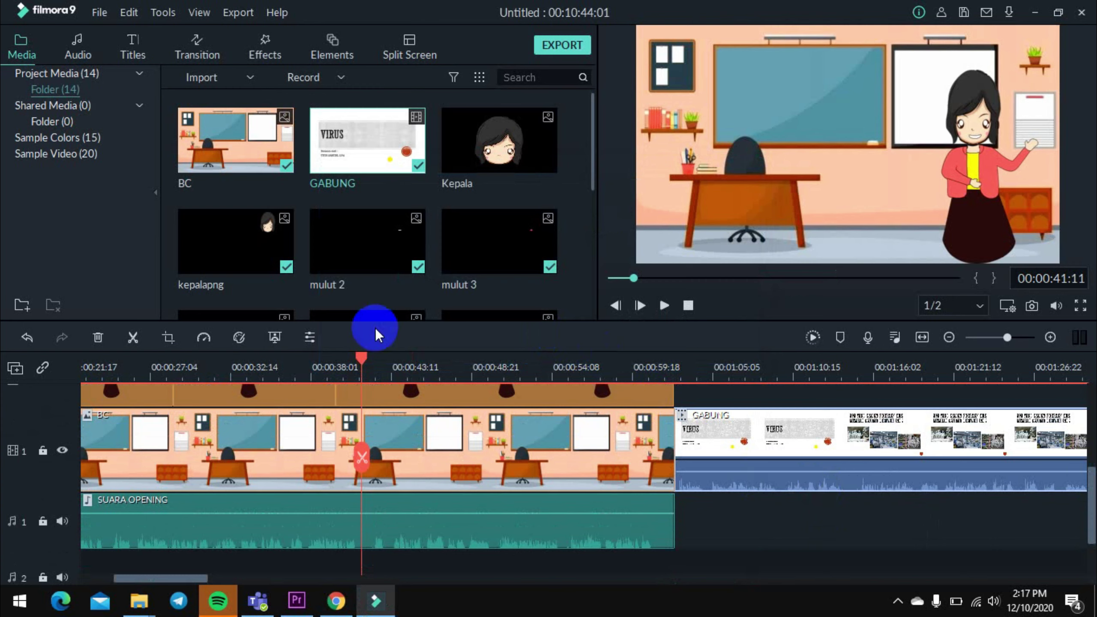
pyautogui.moveTo(359, 355); pyautogui.dragTo(665, 371)
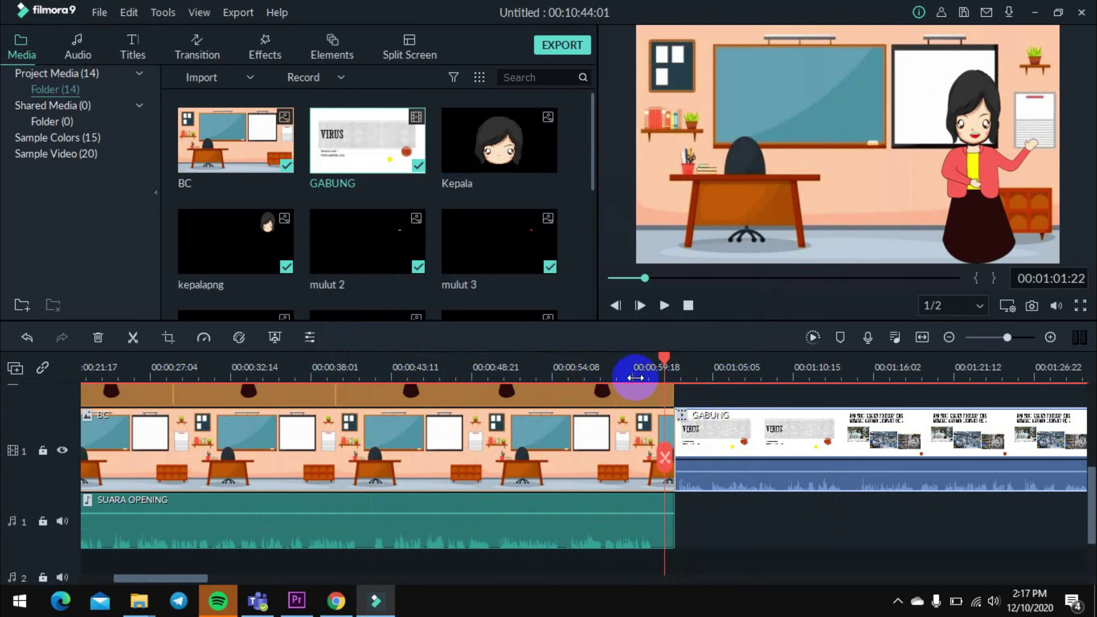
pyautogui.click(677, 303)
pyautogui.click(665, 308)
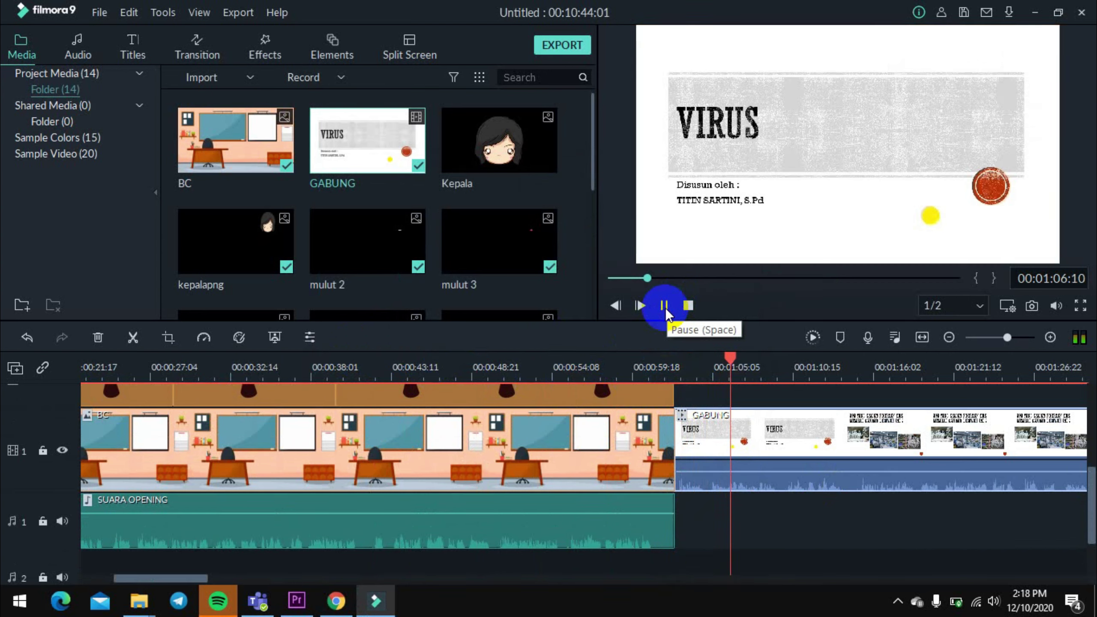
pyautogui.click(664, 305)
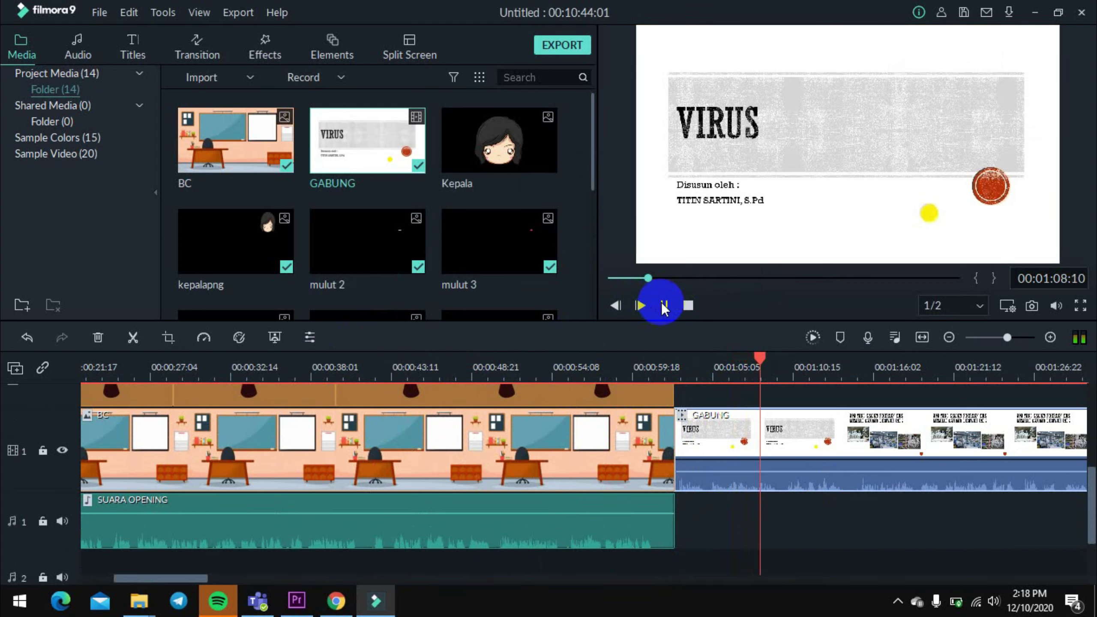
pyautogui.click(664, 306)
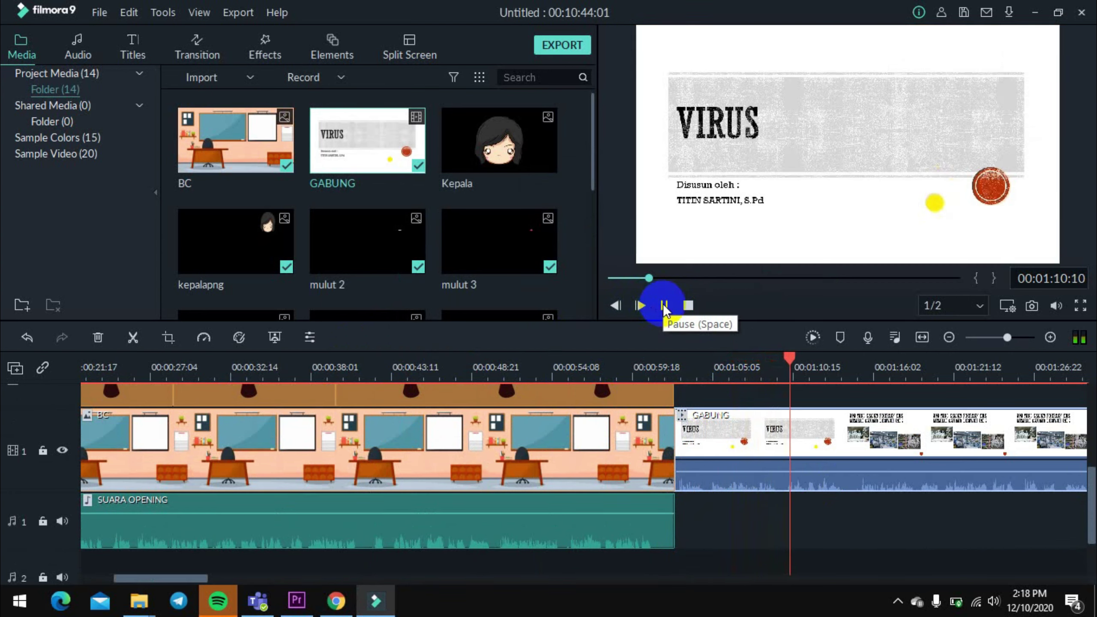
pyautogui.click(795, 362)
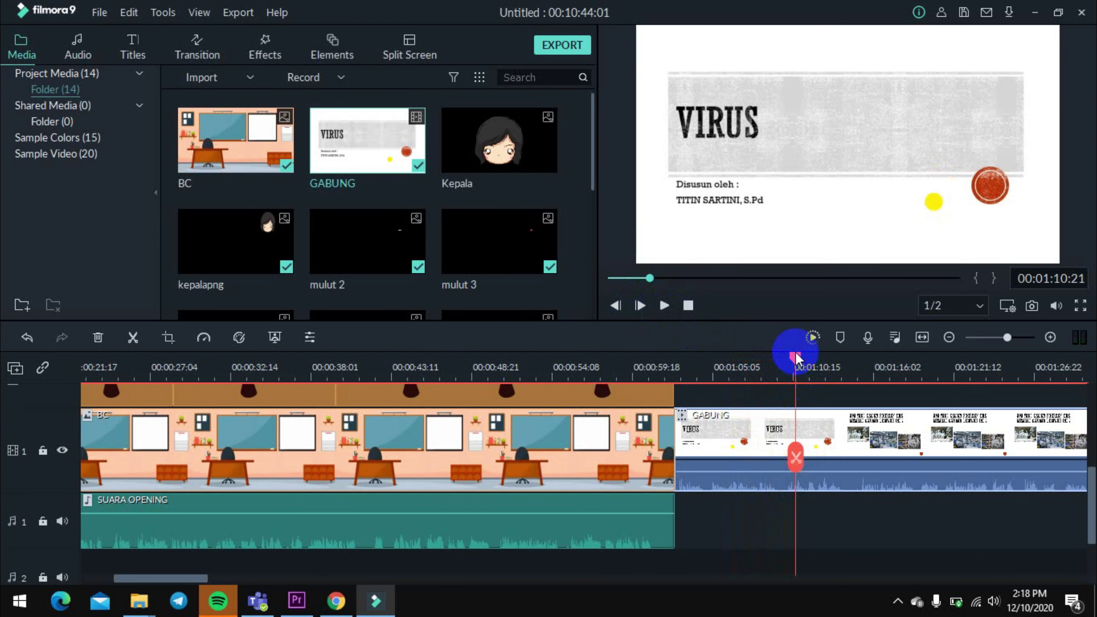
# Scrub through the GABUNG clip to review its slides and view its full length on the timeline.
pyautogui.moveTo(796, 357); pyautogui.dragTo(977, 404)
pyautogui.scroll(-3, 894, 391)
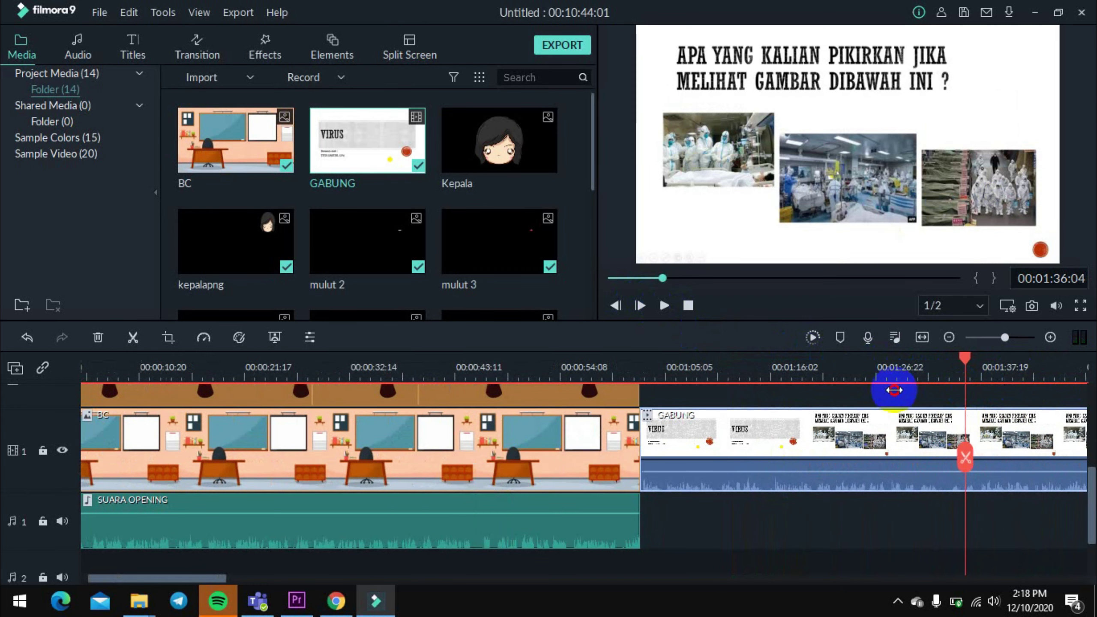
pyautogui.scroll(-5, 767, 392)
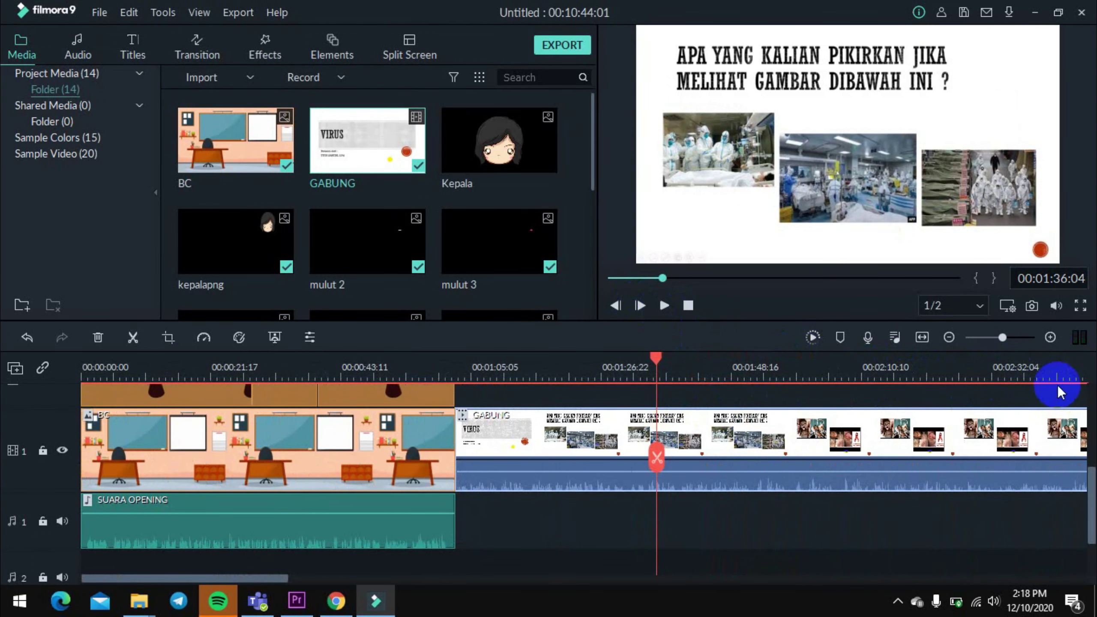
pyautogui.scroll(-3, 889, 409)
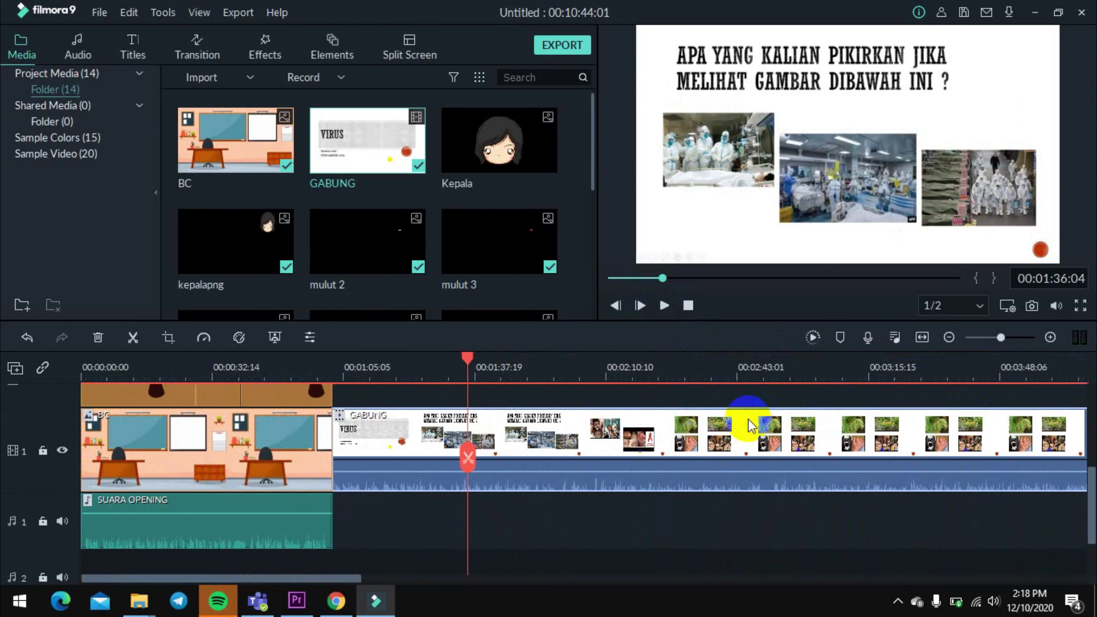
pyautogui.scroll(-3, 669, 427)
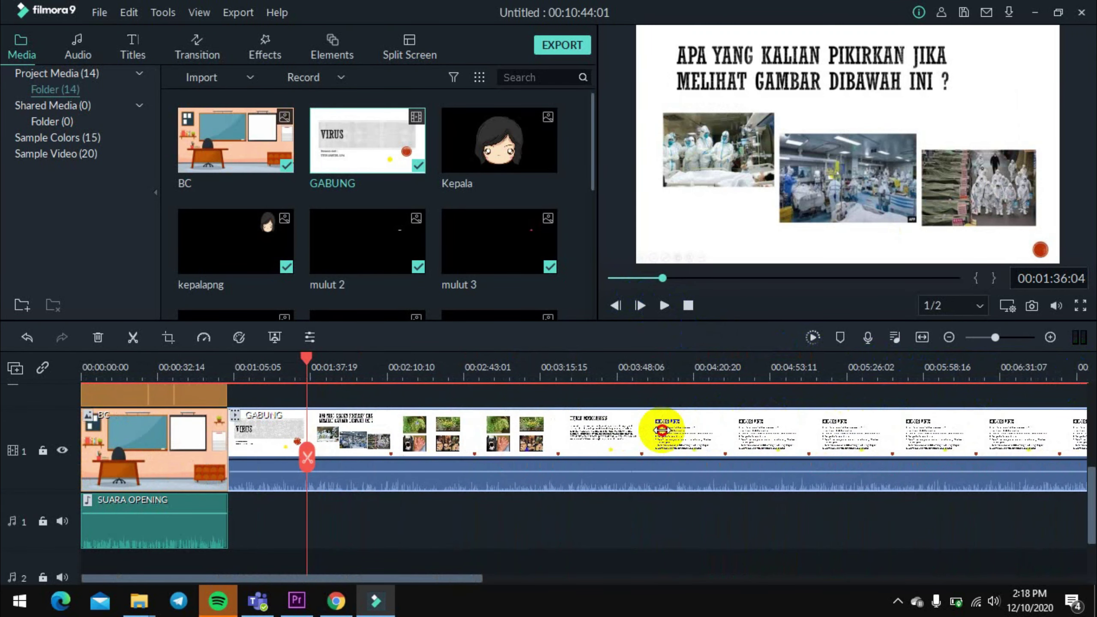
pyautogui.moveTo(306, 362); pyautogui.dragTo(1093, 389)
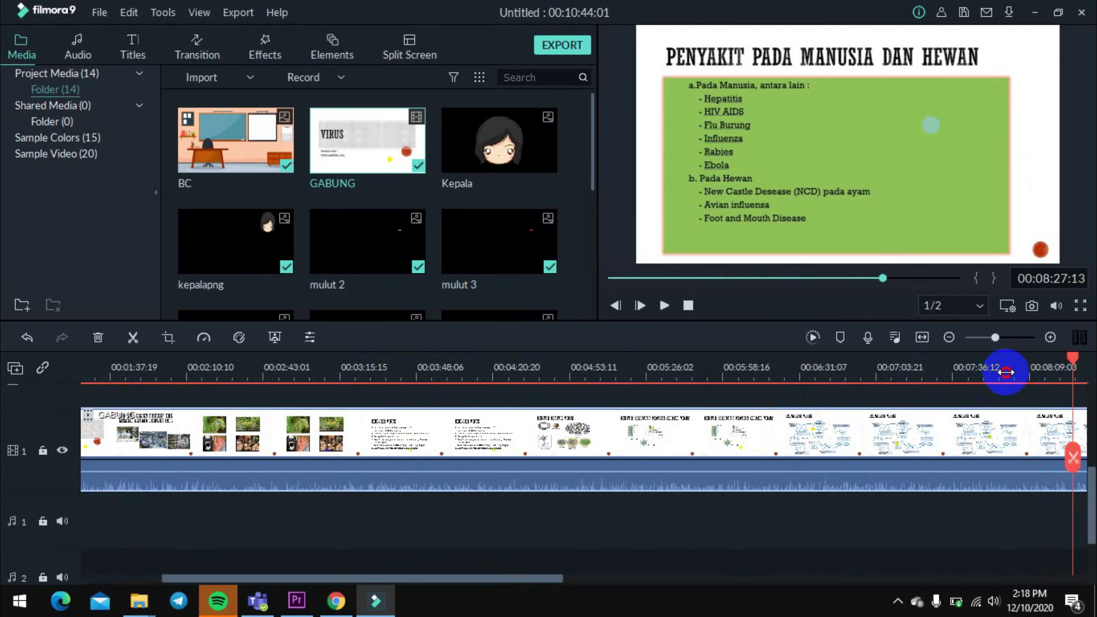
pyautogui.scroll(-5, 661, 385)
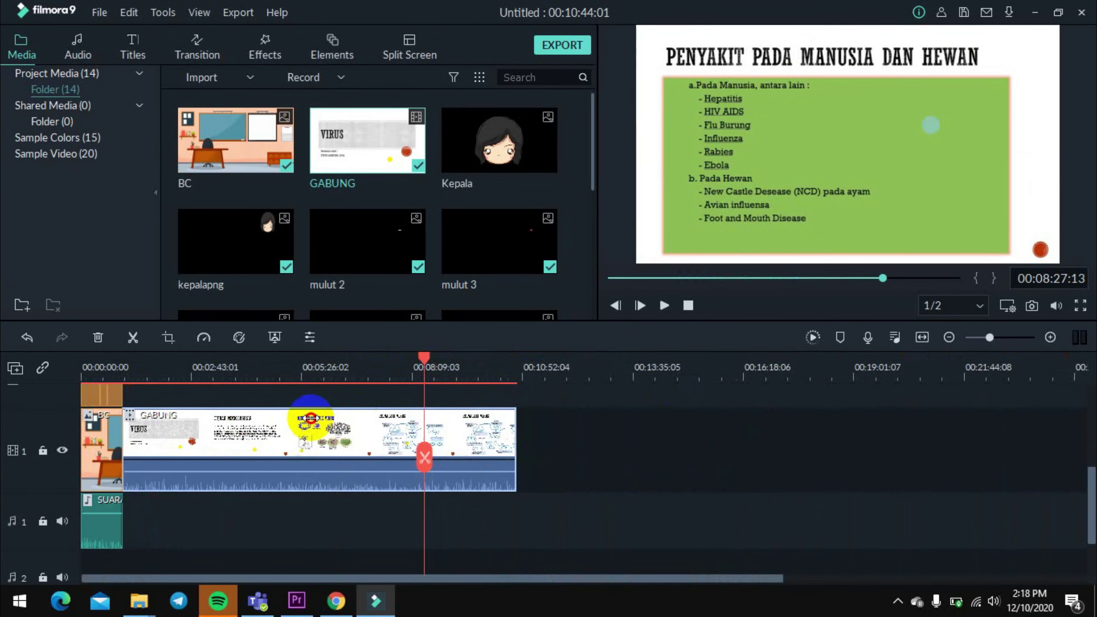
pyautogui.click(595, 516)
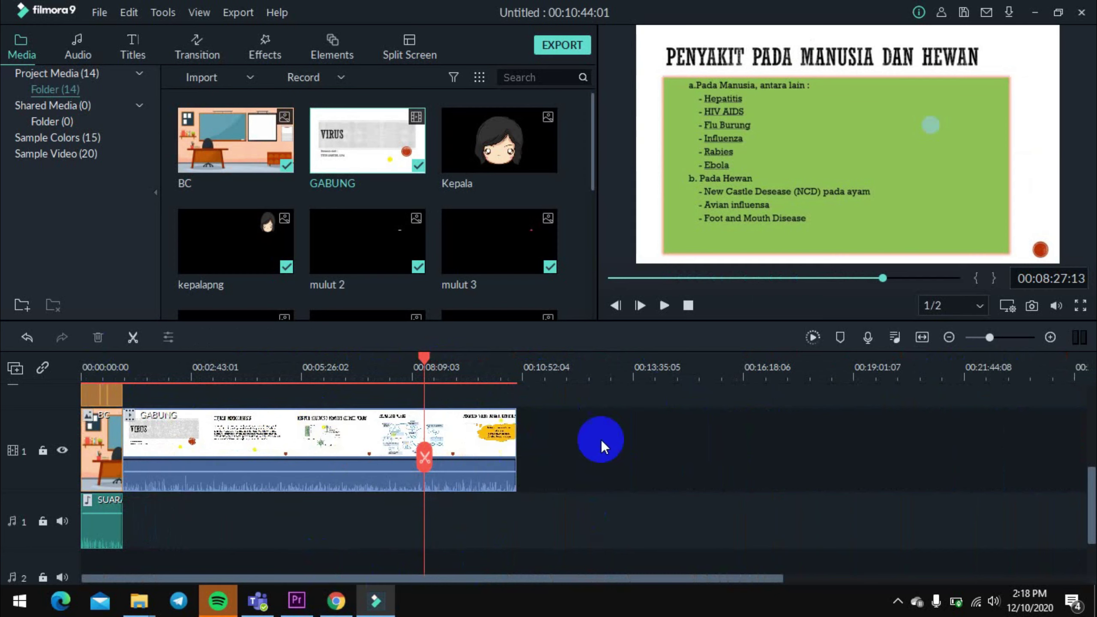
# Place the SUARA CLOSING recording on audio track 1, starting where the GABUNG clip ends.
pyautogui.scroll(-5, 579, 211)
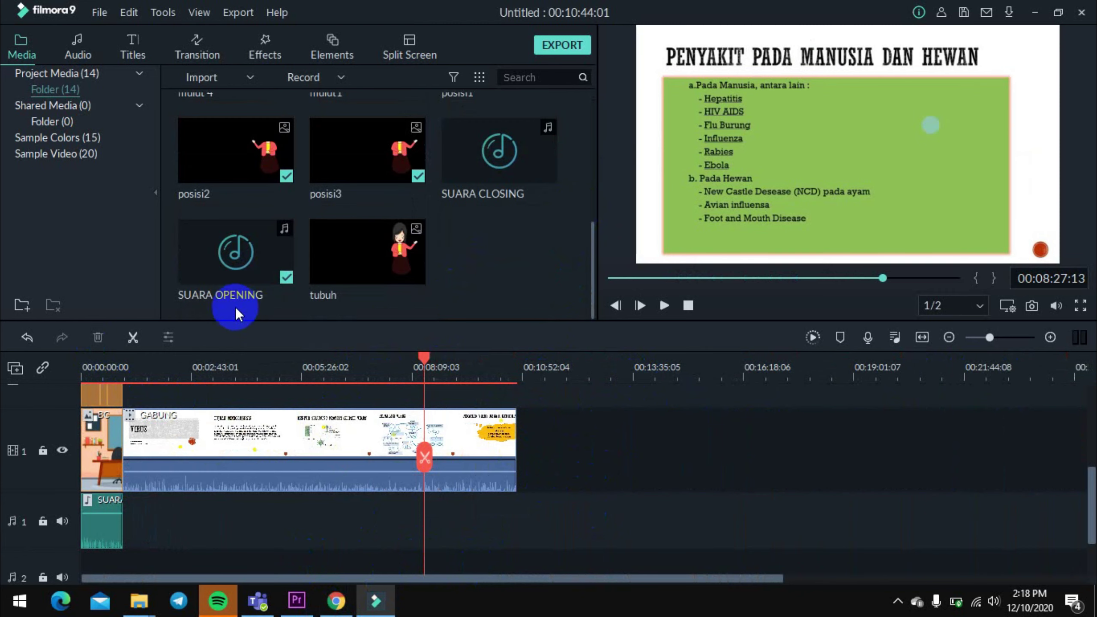
pyautogui.moveTo(530, 169); pyautogui.dragTo(530, 535)
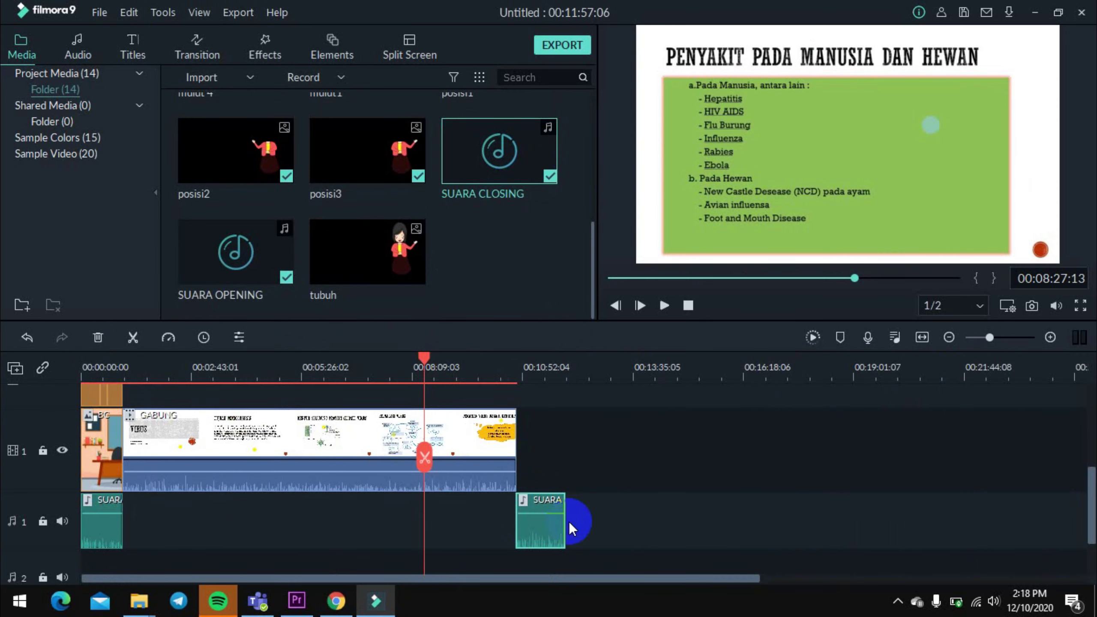
pyautogui.scroll(2, 569, 521)
pyautogui.scroll(-1, 569, 521)
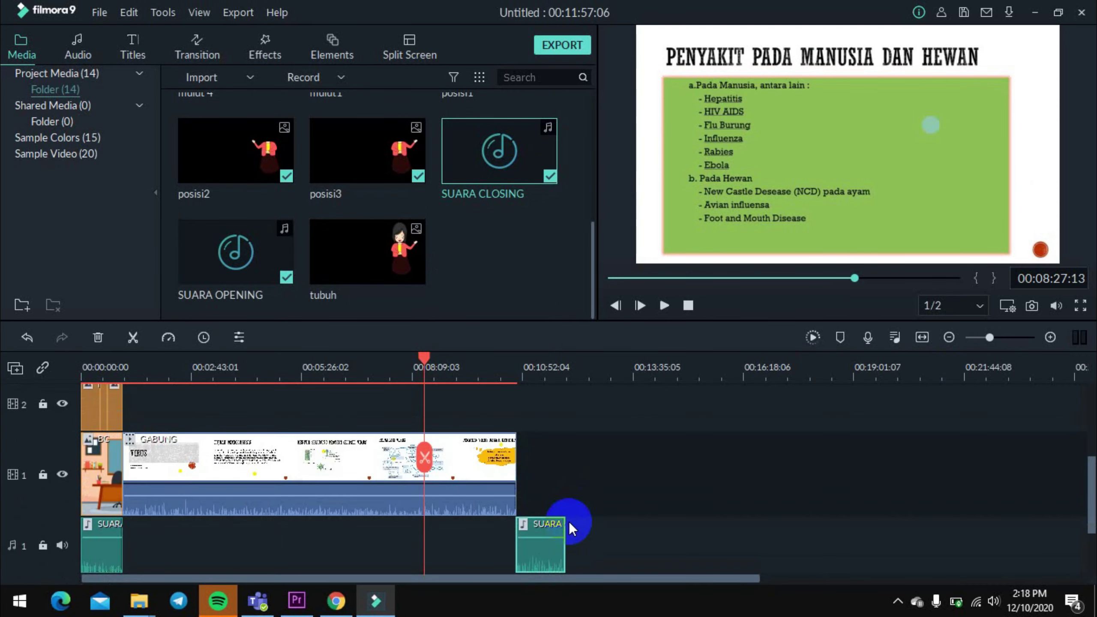
# Add the BC background after the GABUNG clip on video track 1 and extend it to the end of SUARA CLOSING.
pyautogui.scroll(5, 353, 220)
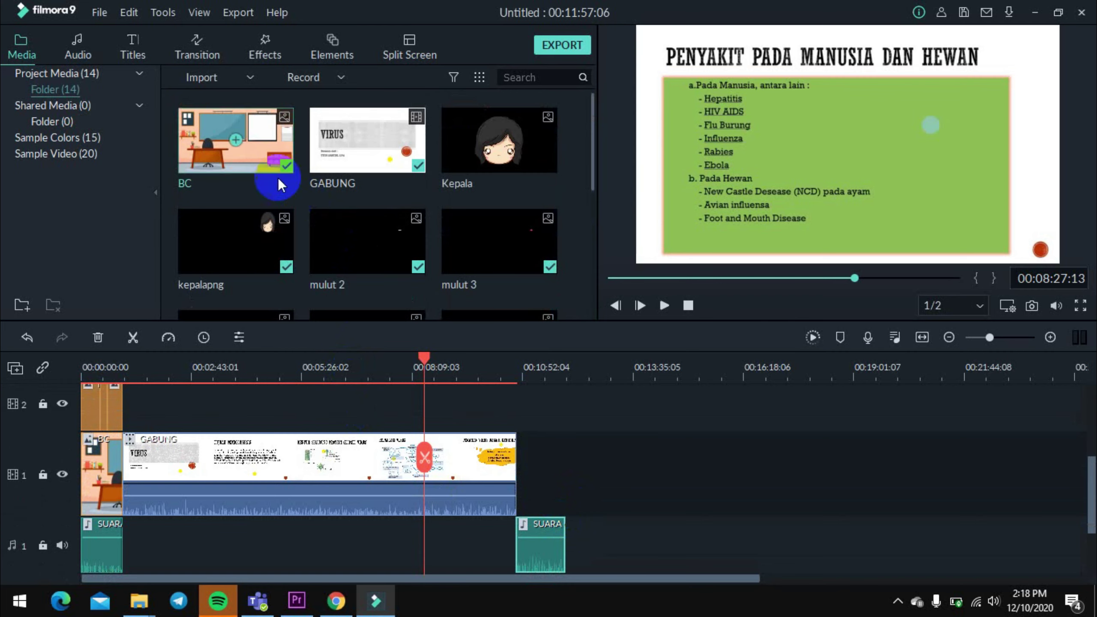
pyautogui.click(521, 483)
pyautogui.moveTo(519, 482); pyautogui.dragTo(567, 491)
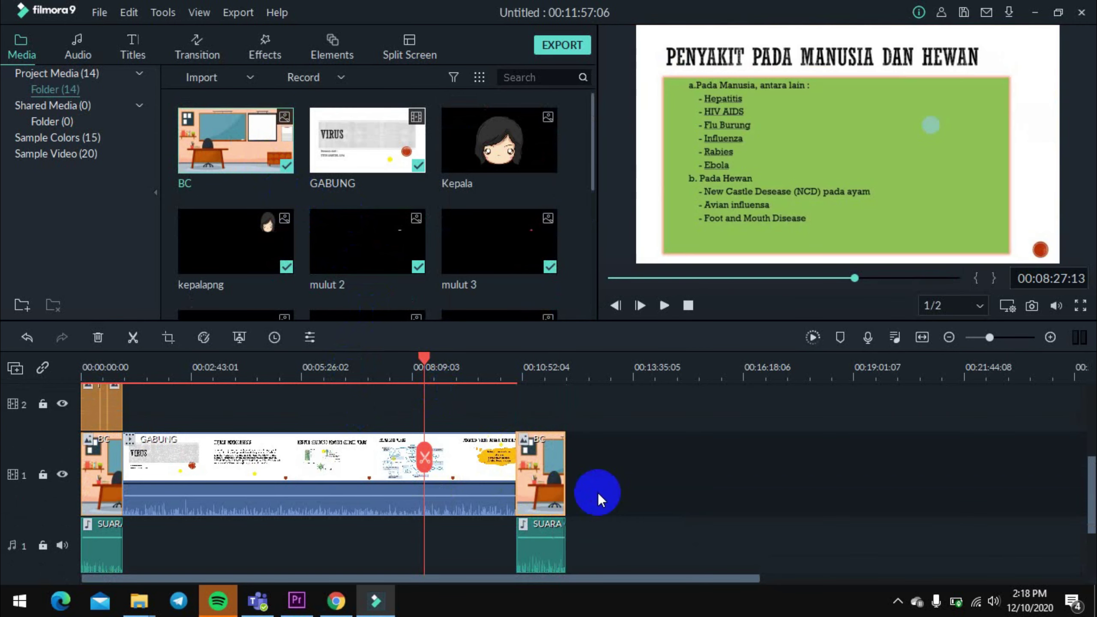
# Return the playhead to the start and place posisi1 on video track 2 at the beginning of the closing background clip.
pyautogui.scroll(2, 595, 494)
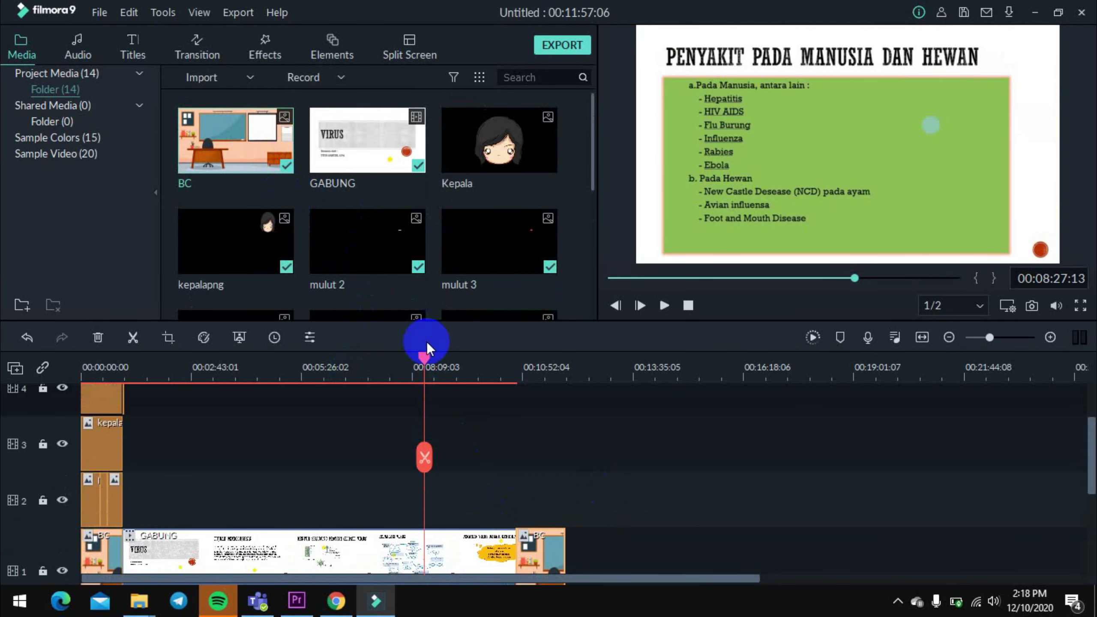
pyautogui.moveTo(424, 360)
pyautogui.mouseDown()
pyautogui.moveTo(36, 415)
pyautogui.moveTo(60, 424)
pyautogui.mouseUp()
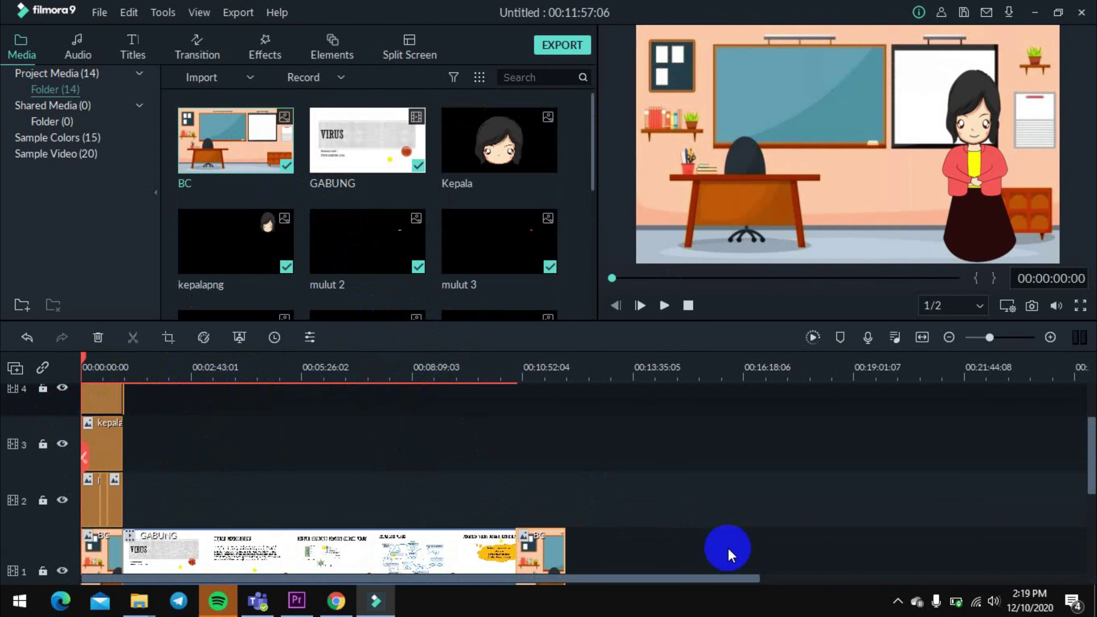
pyautogui.scroll(-2, 691, 540)
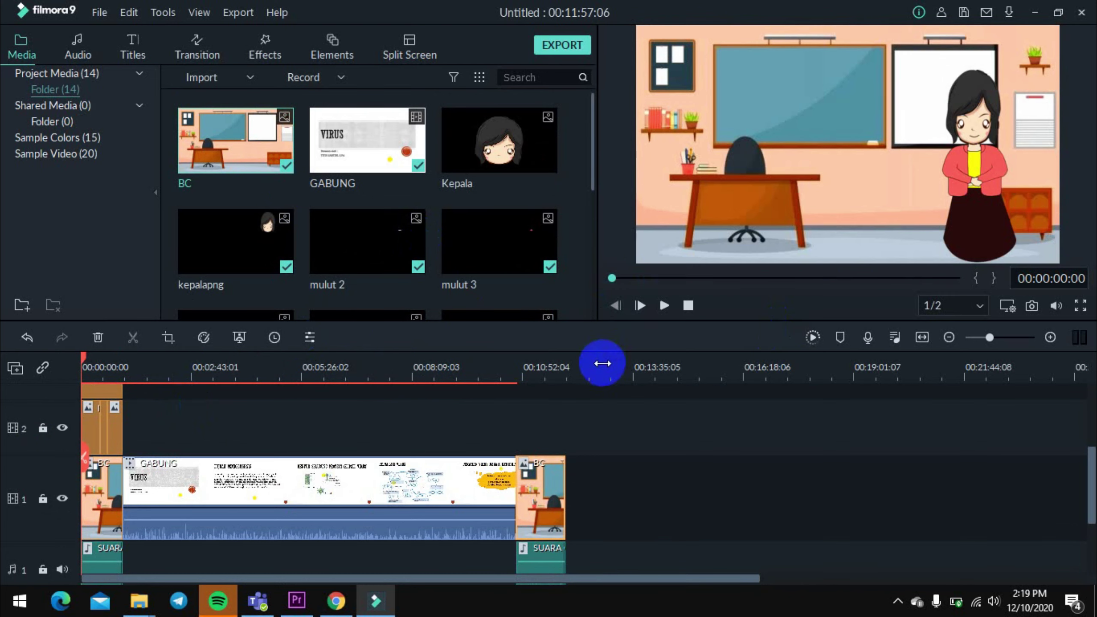
pyautogui.scroll(-5, 519, 302)
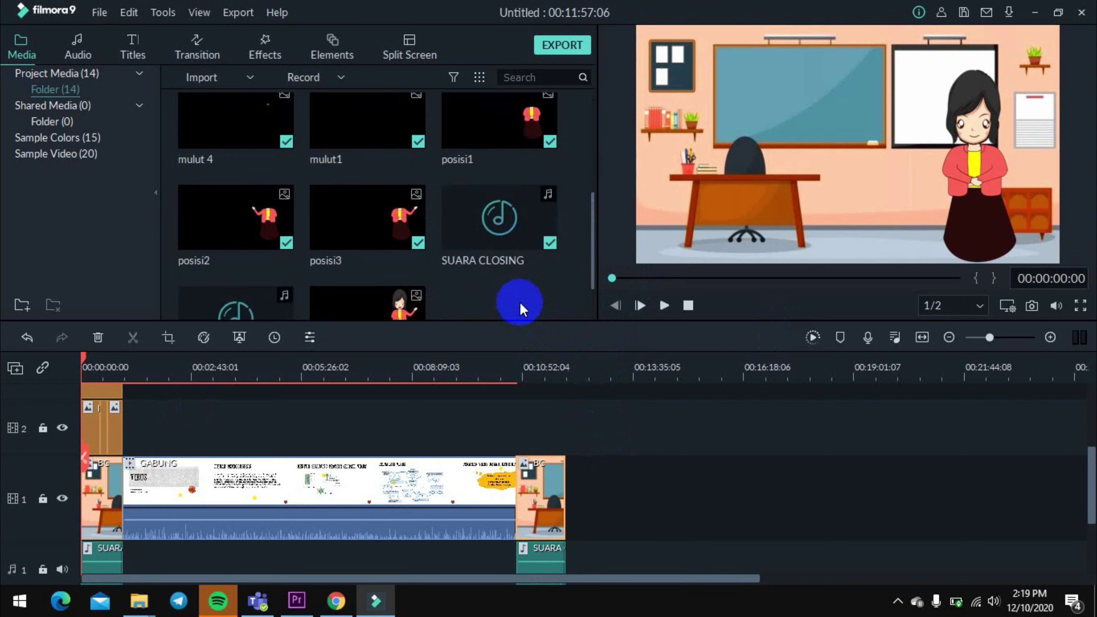
pyautogui.scroll(4, 516, 299)
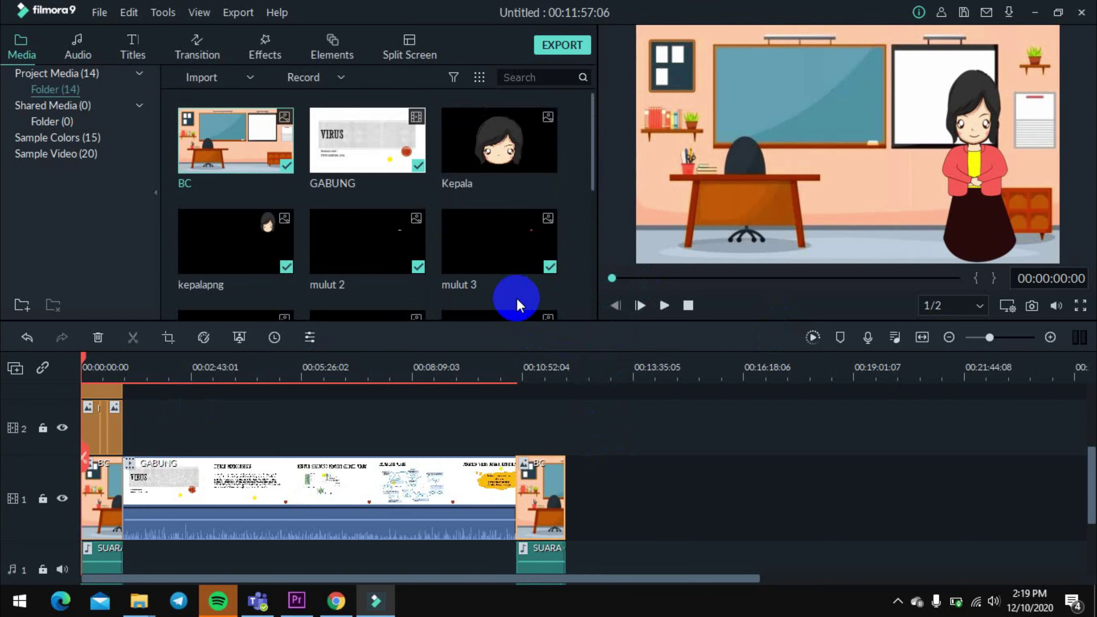
pyautogui.scroll(-4, 516, 298)
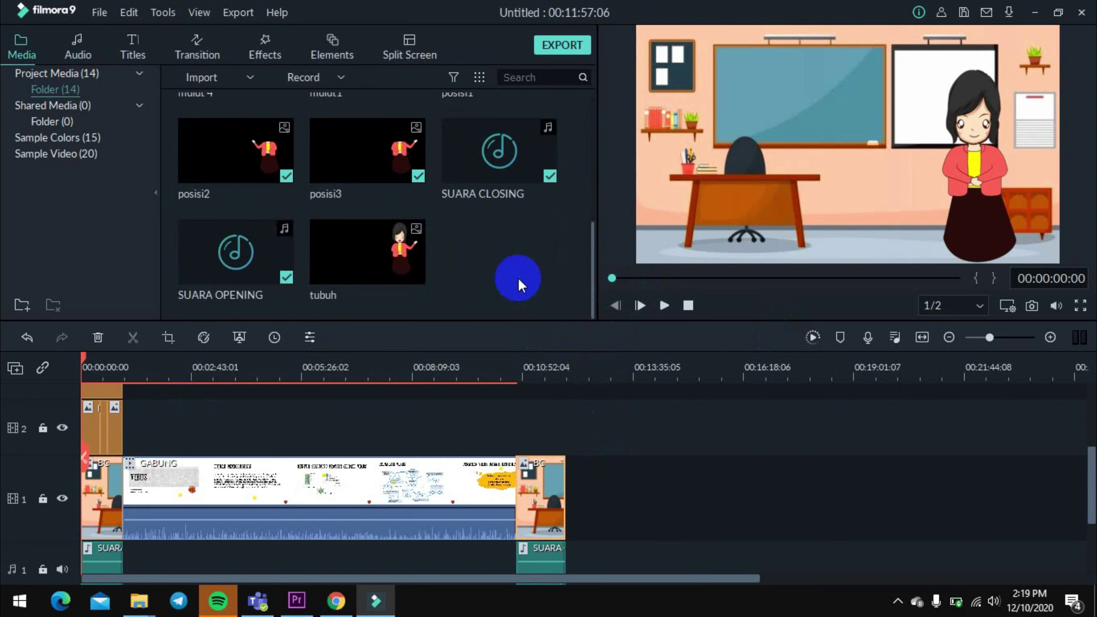
pyautogui.moveTo(594, 257); pyautogui.dragTo(592, 216)
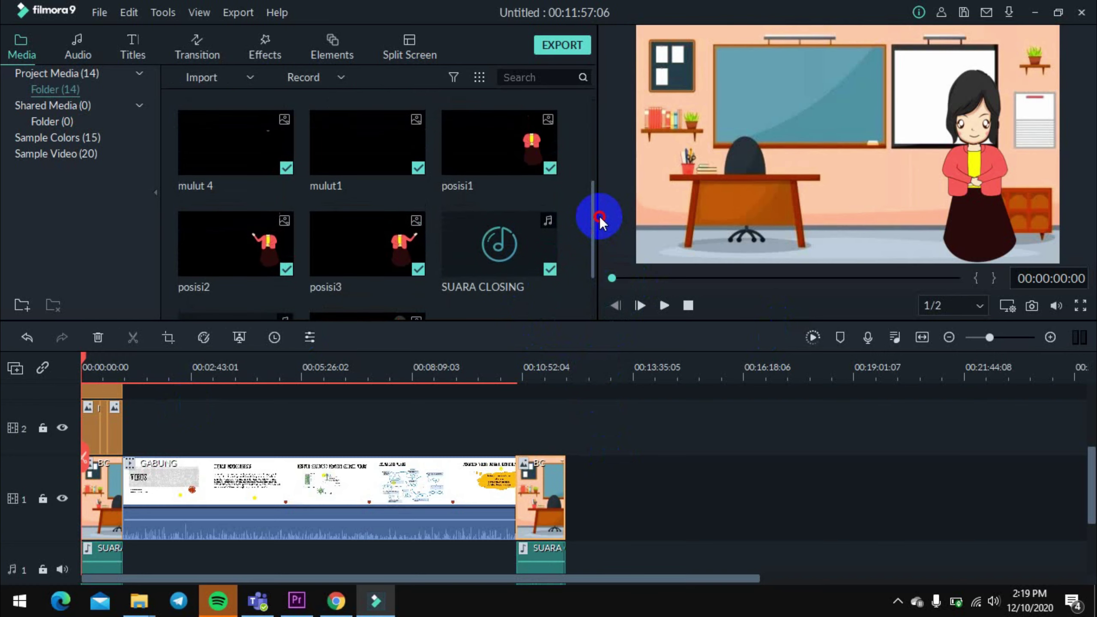
pyautogui.moveTo(476, 157); pyautogui.dragTo(528, 413)
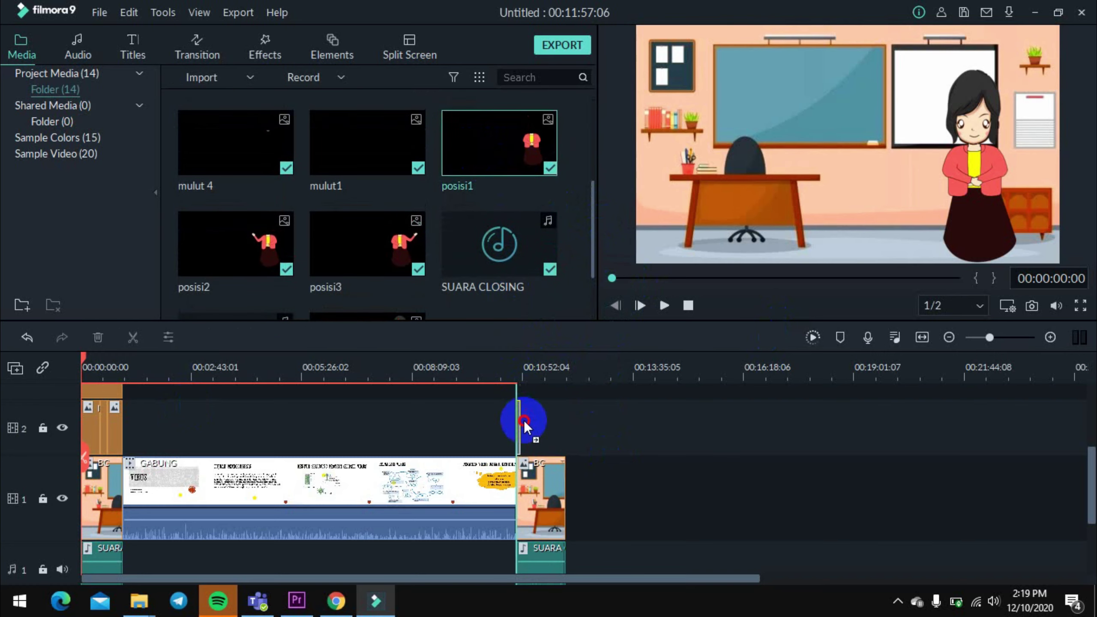
pyautogui.moveTo(523, 420); pyautogui.dragTo(524, 420)
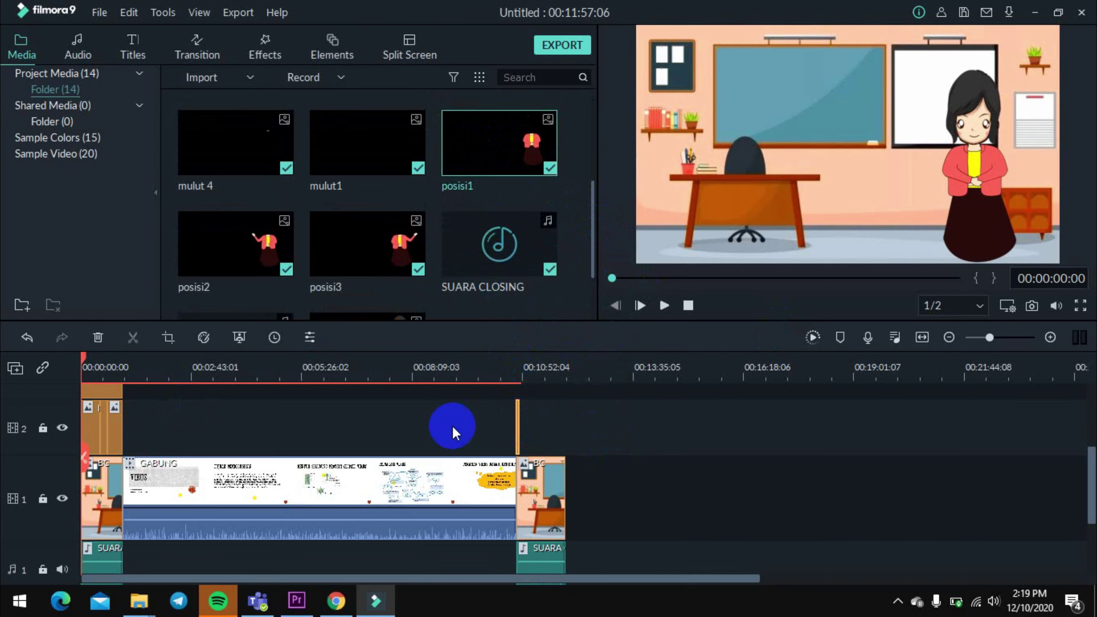
# Copy the opening kepalapng head clip and paste it on video track 3 at the start of the closing background.
pyautogui.scroll(1, 557, 413)
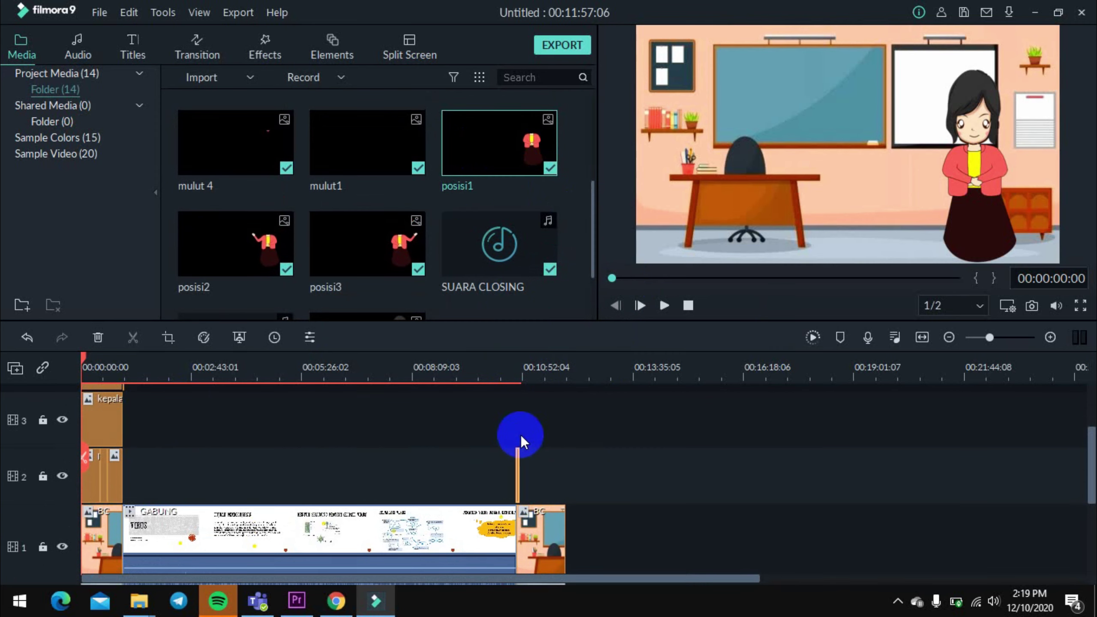
pyautogui.rightClick(113, 425)
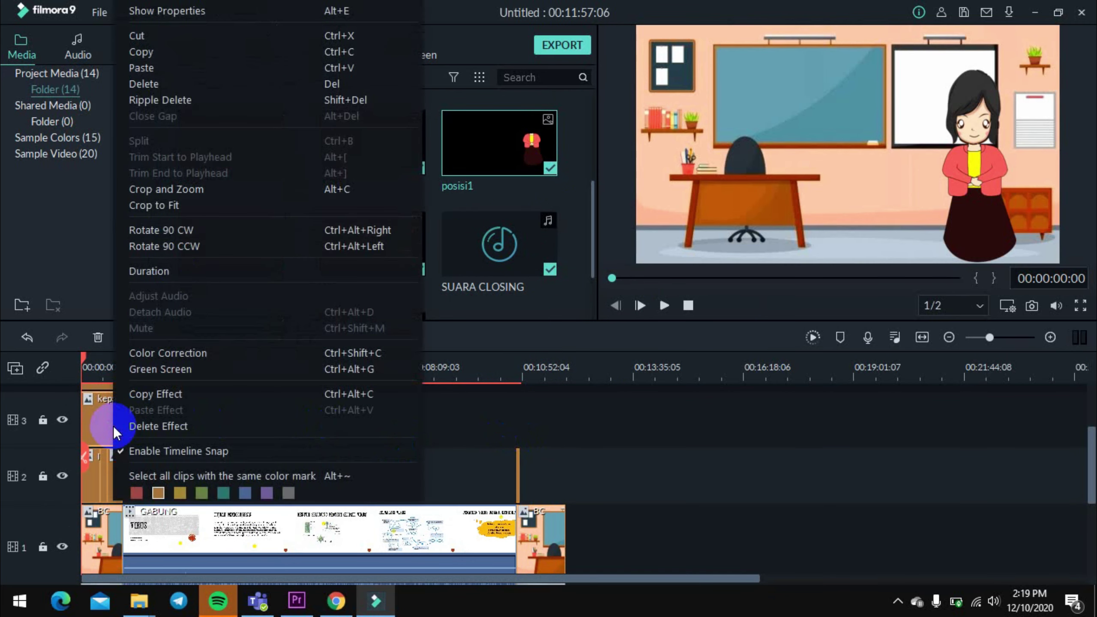
pyautogui.click(156, 49)
pyautogui.click(522, 422)
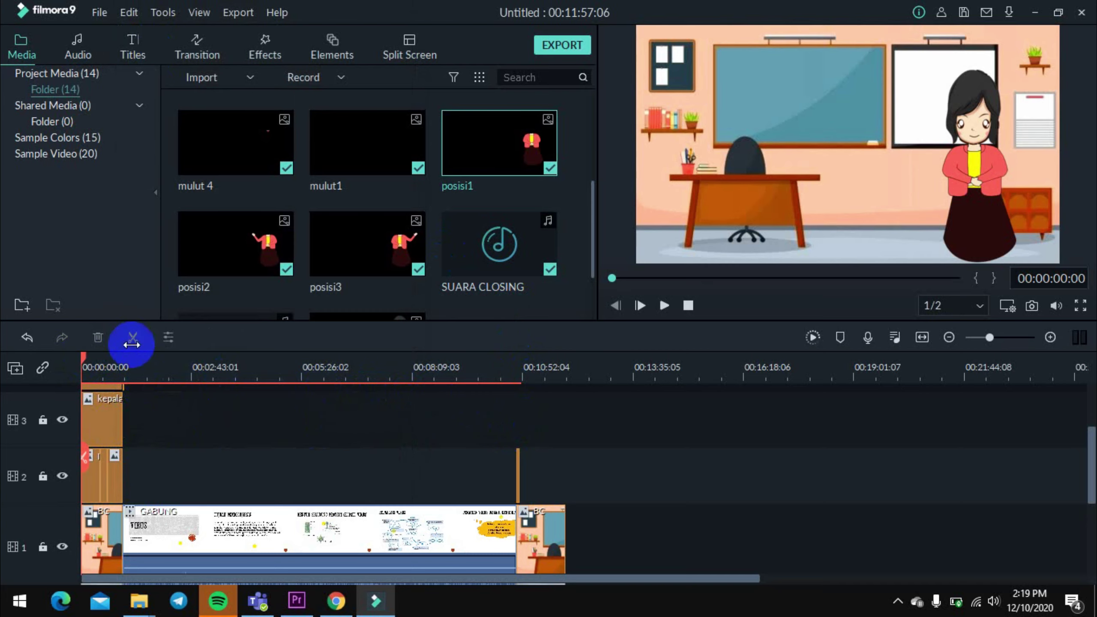
pyautogui.moveTo(86, 356); pyautogui.dragTo(516, 391)
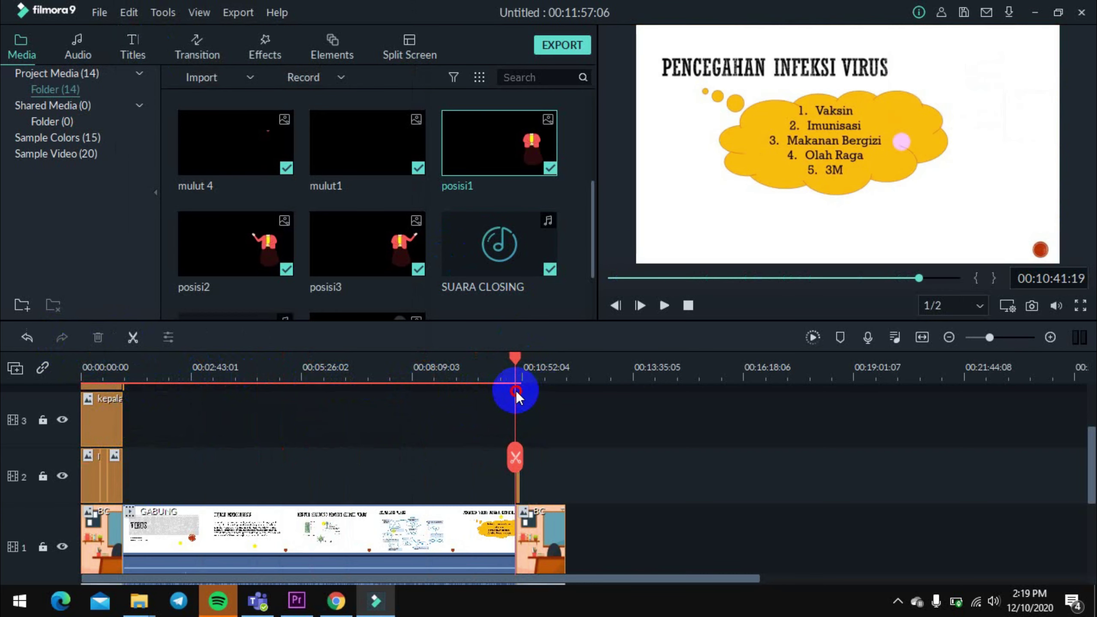
pyautogui.rightClick(520, 401)
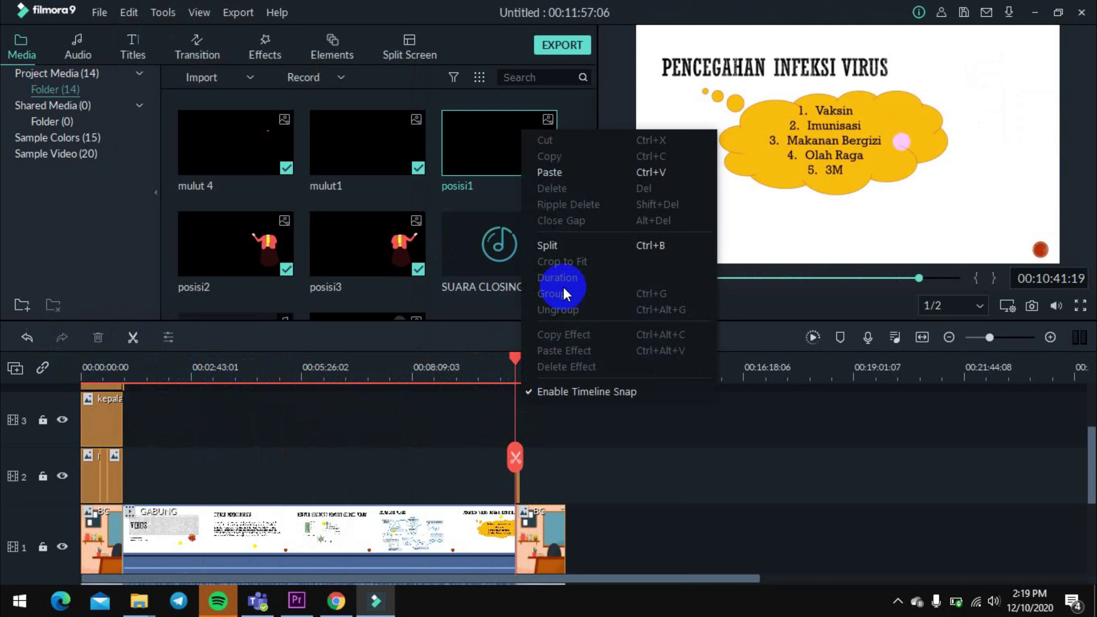
pyautogui.click(561, 176)
pyautogui.scroll(1, 579, 477)
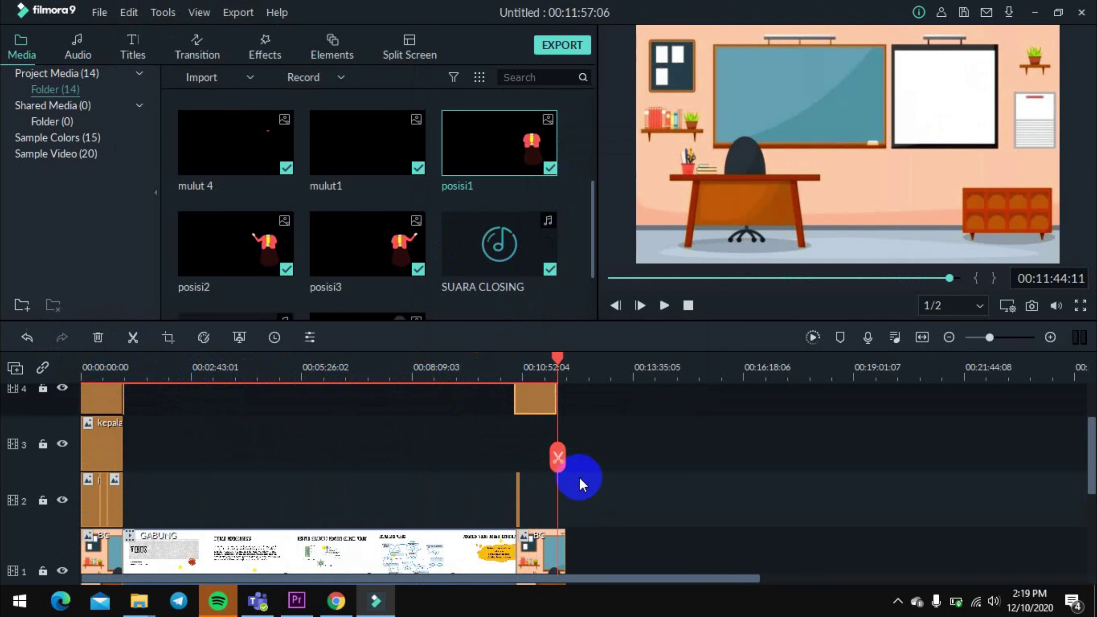
pyautogui.moveTo(530, 398); pyautogui.dragTo(532, 448)
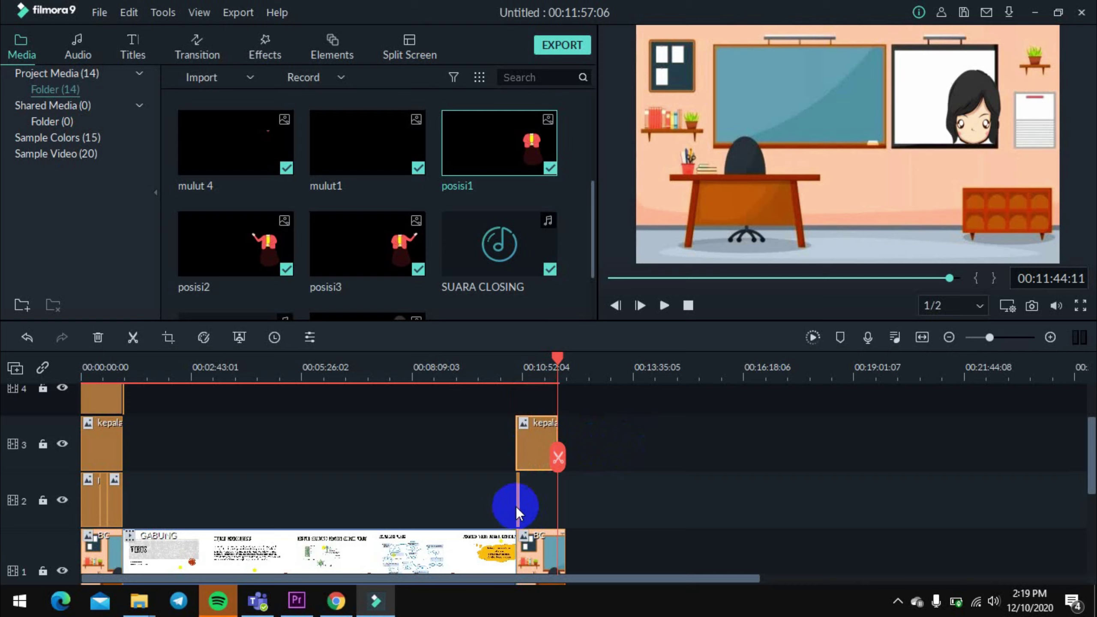
# Lengthen the closing posisi1 clip on video track 2 beneath the copied head clip.
pyautogui.moveTo(518, 506); pyautogui.dragTo(522, 502)
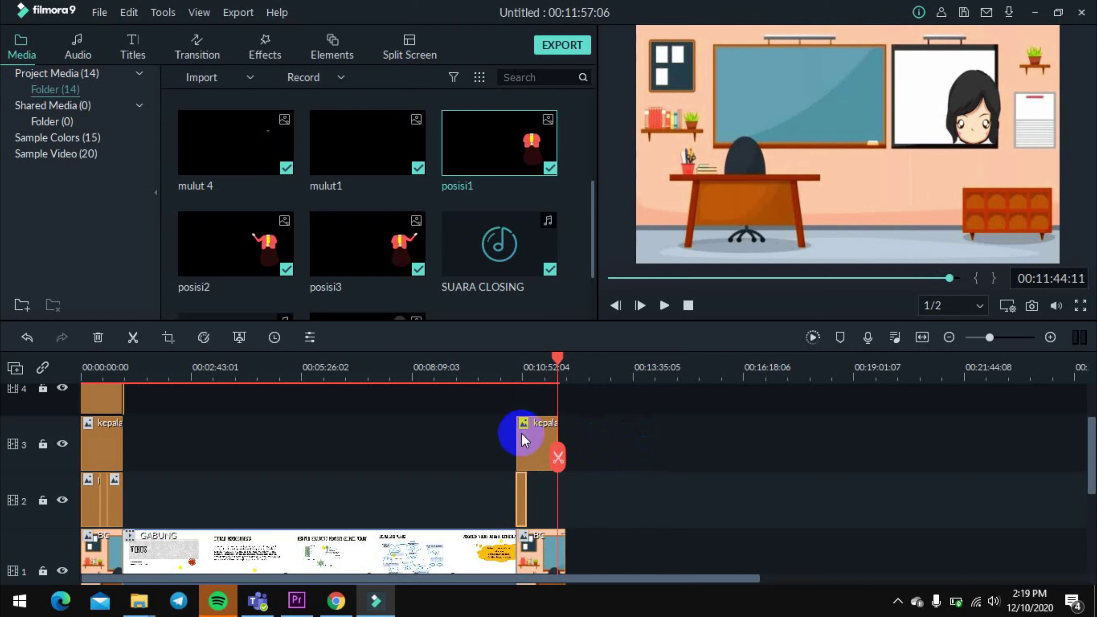
pyautogui.click(520, 444)
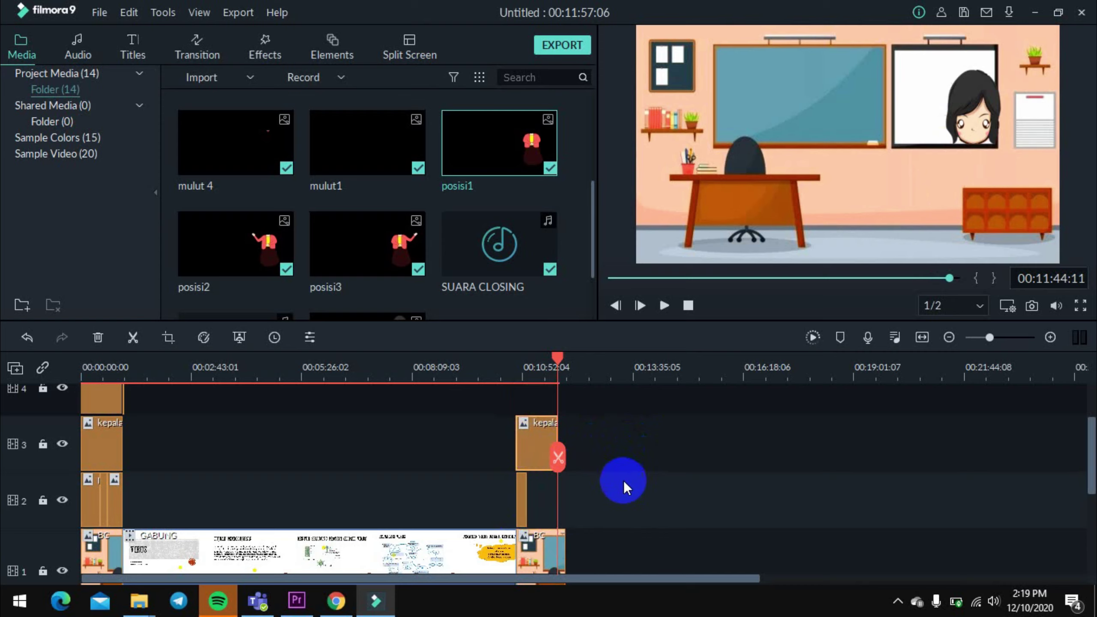
pyautogui.click(624, 480)
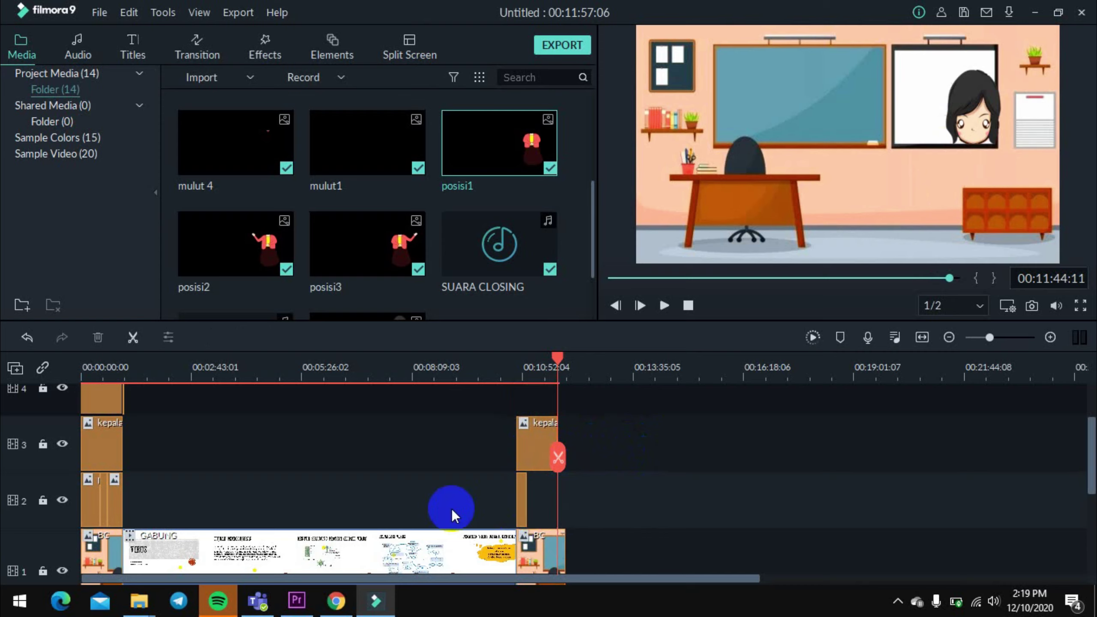
pyautogui.click(526, 502)
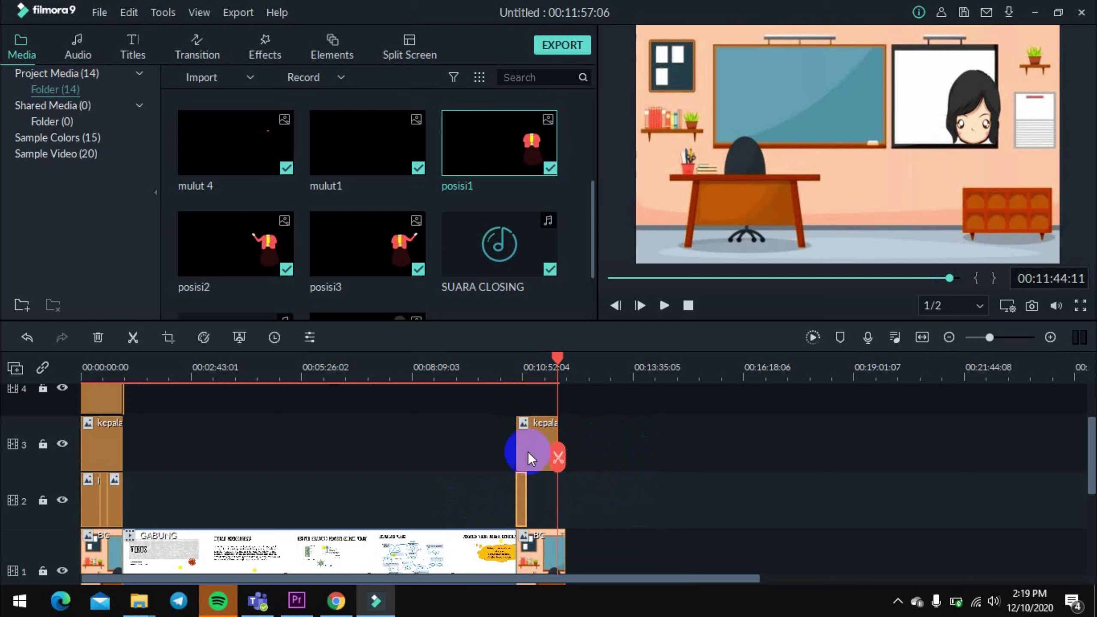
# Preview the closing at 00:10:53:16 and reposition the posisi1 body so it lines up beneath the avatar's head.
pyautogui.moveTo(558, 454); pyautogui.dragTo(525, 464)
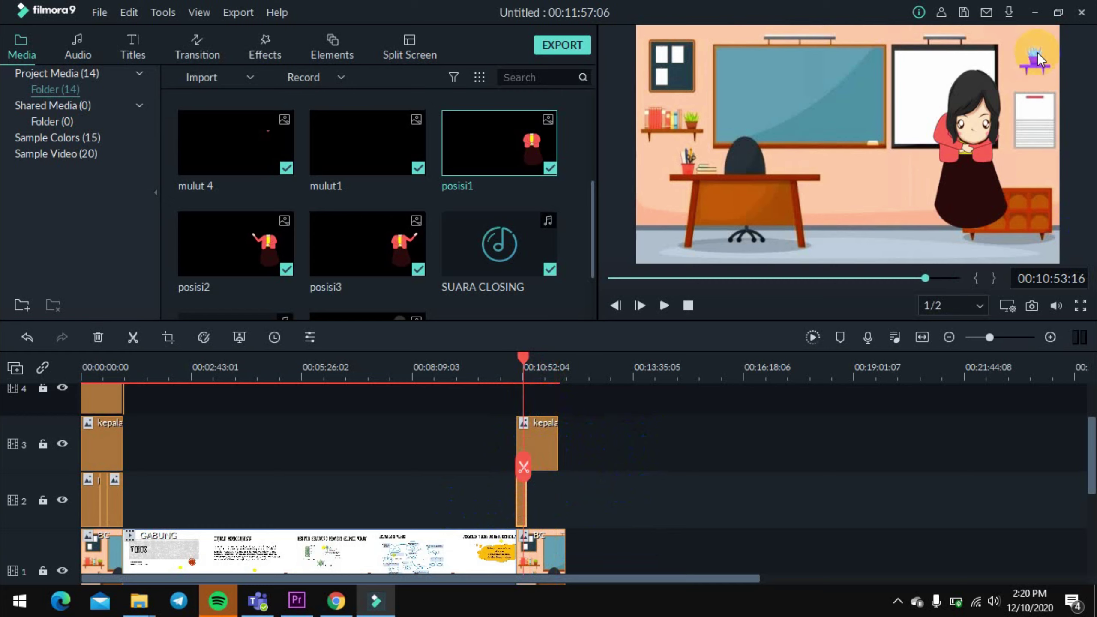
pyautogui.click(962, 175)
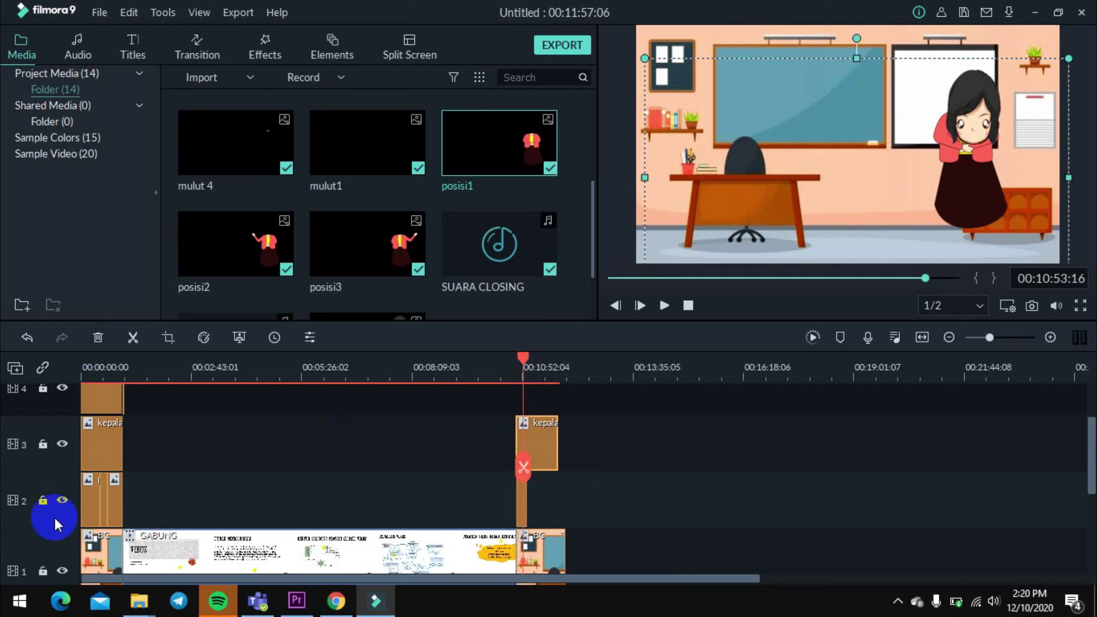
pyautogui.click(28, 515)
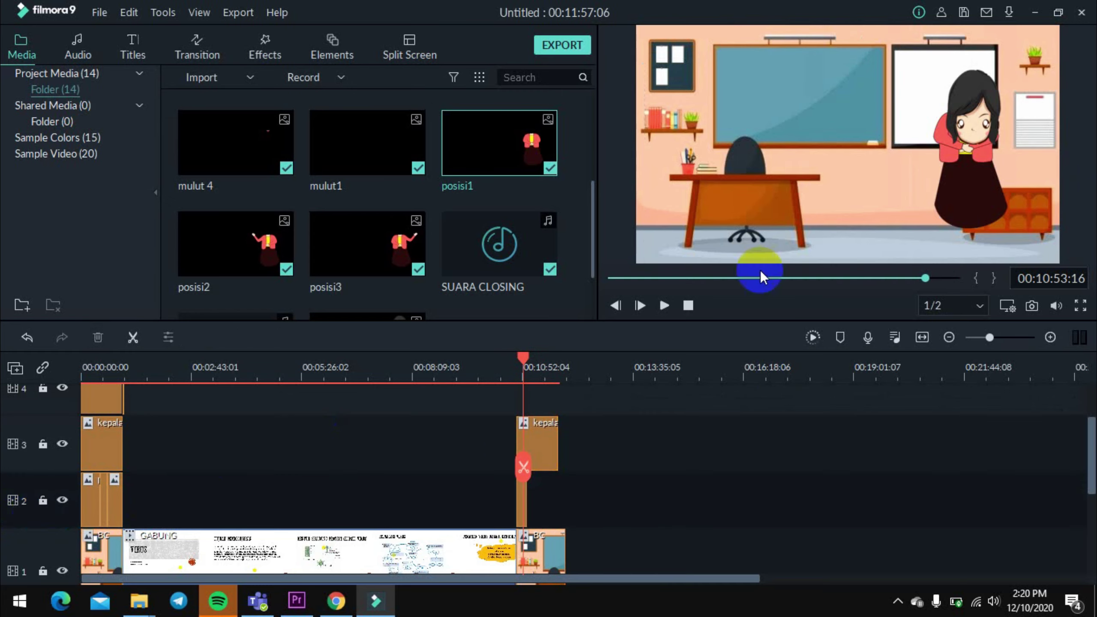
pyautogui.click(954, 203)
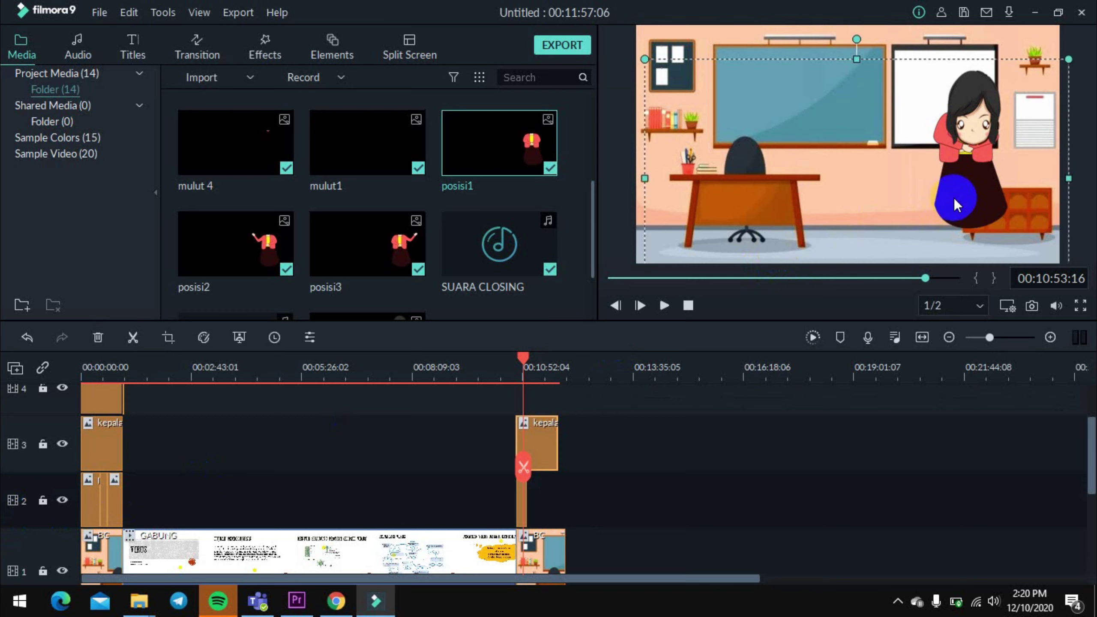
pyautogui.click(907, 43)
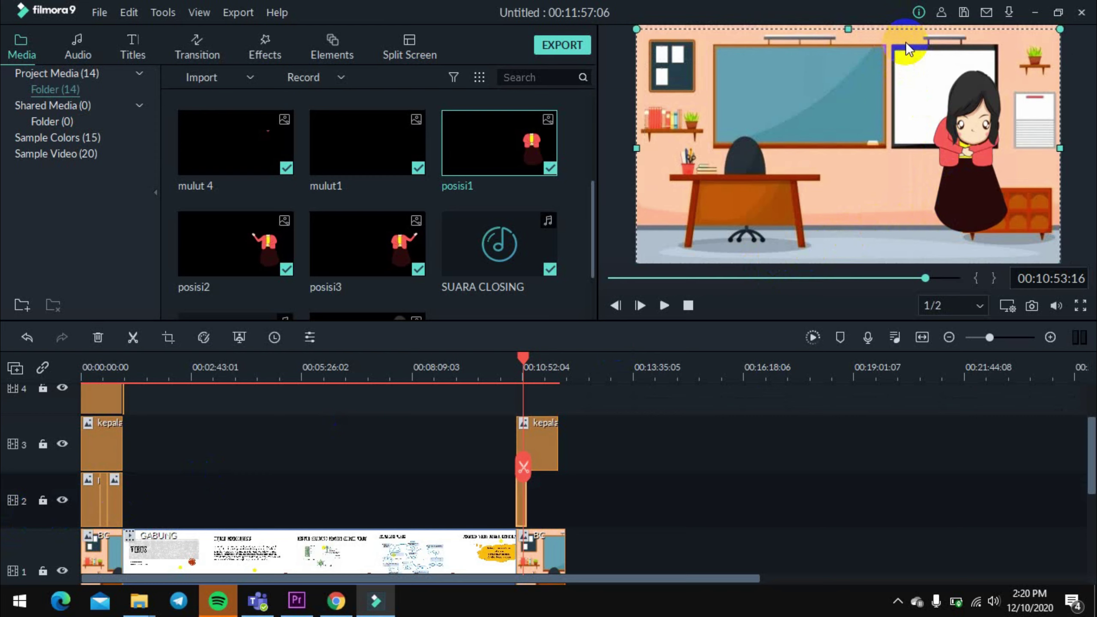
pyautogui.click(906, 41)
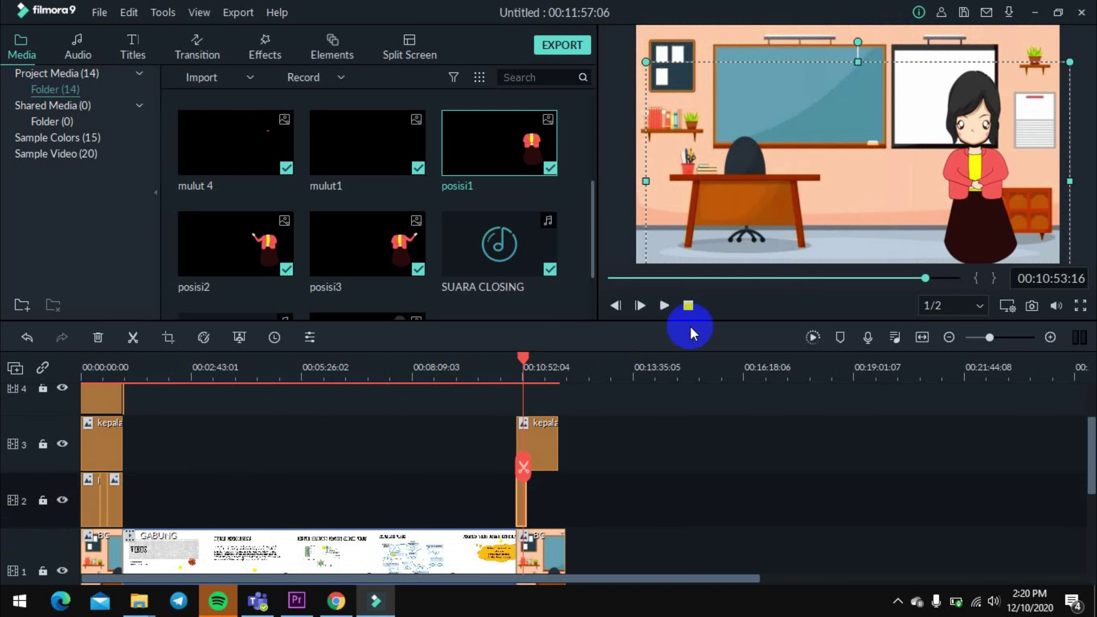
pyautogui.click(699, 430)
# Extend the closing posisi1 clip slightly further and move the playhead to the start of the closing at 00:10:44:05.
pyautogui.scroll(-1, 666, 487)
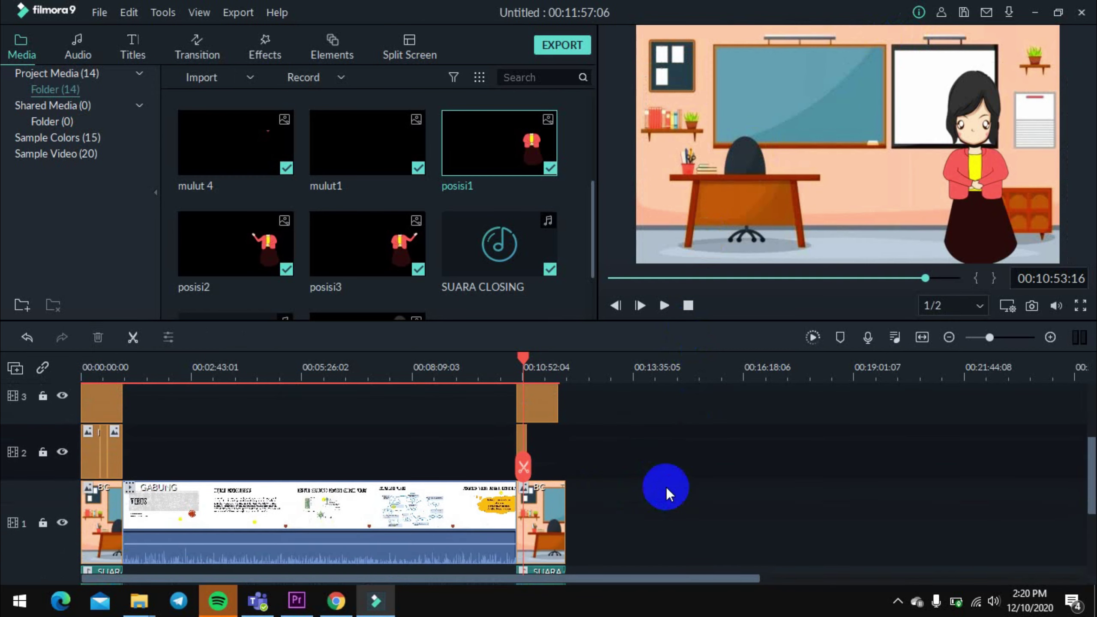
pyautogui.scroll(1, 664, 490)
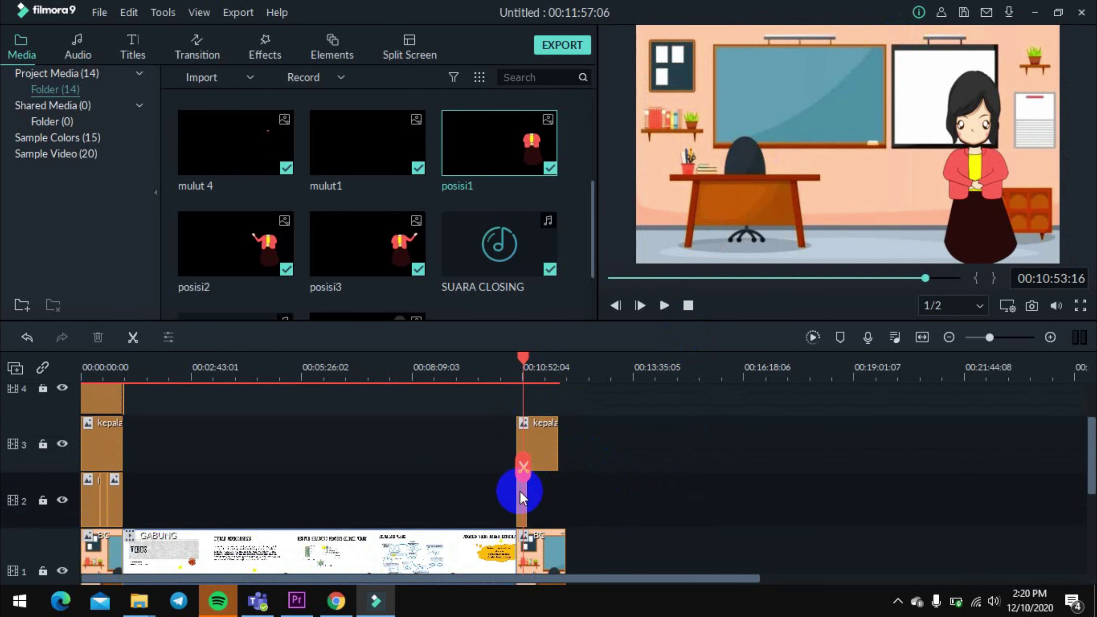
pyautogui.moveTo(522, 491); pyautogui.dragTo(529, 493)
pyautogui.click(633, 471)
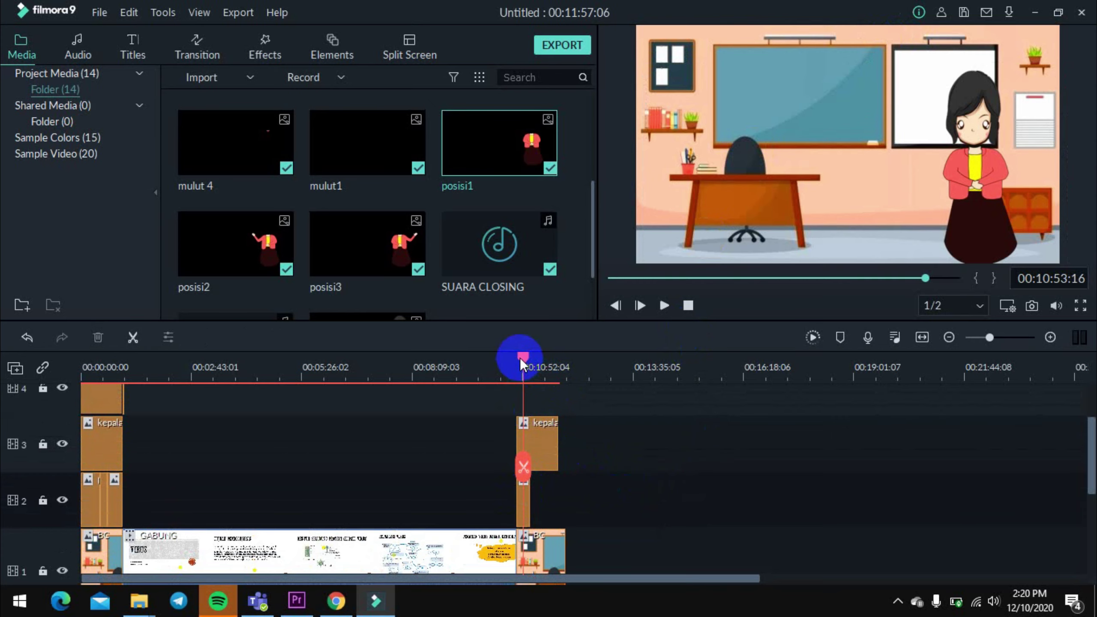
pyautogui.moveTo(519, 357); pyautogui.dragTo(516, 358)
pyautogui.click(339, 468)
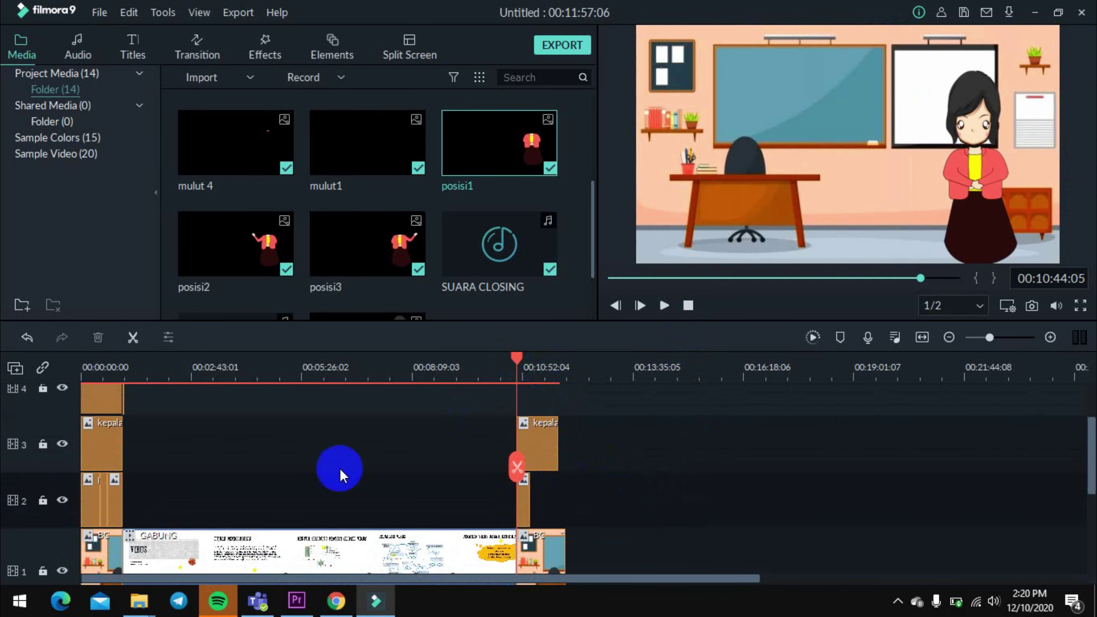
# Copy the last group of mouth clips at the end of the opening on video track 4.
pyautogui.scroll(2, 328, 466)
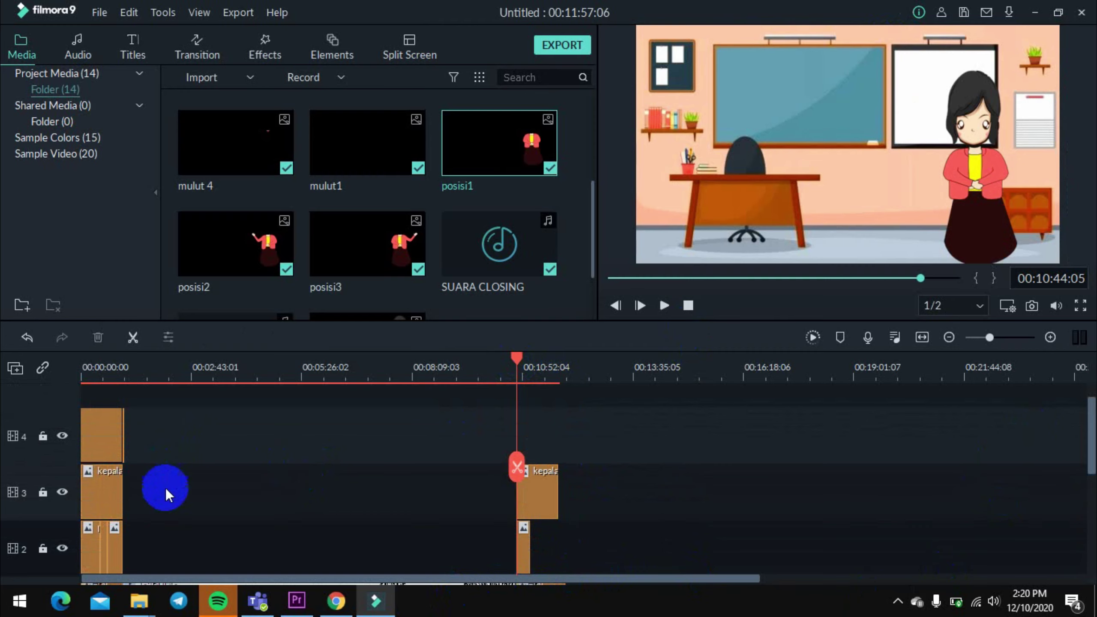
pyautogui.scroll(1, 249, 514)
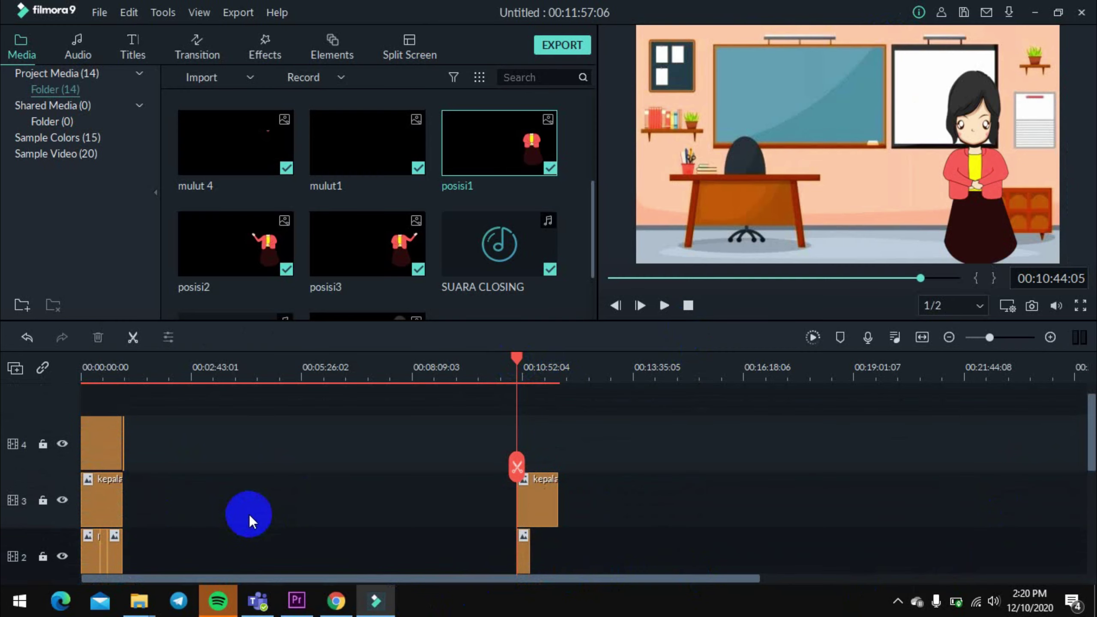
pyautogui.scroll(-2, 248, 514)
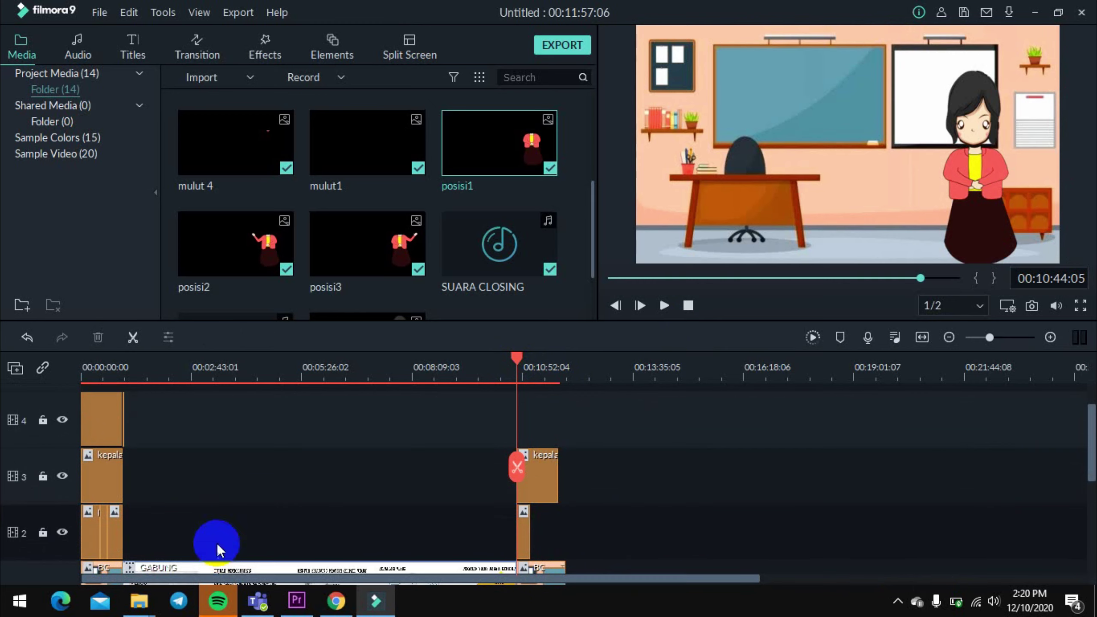
pyautogui.moveTo(123, 368); pyautogui.dragTo(275, 391)
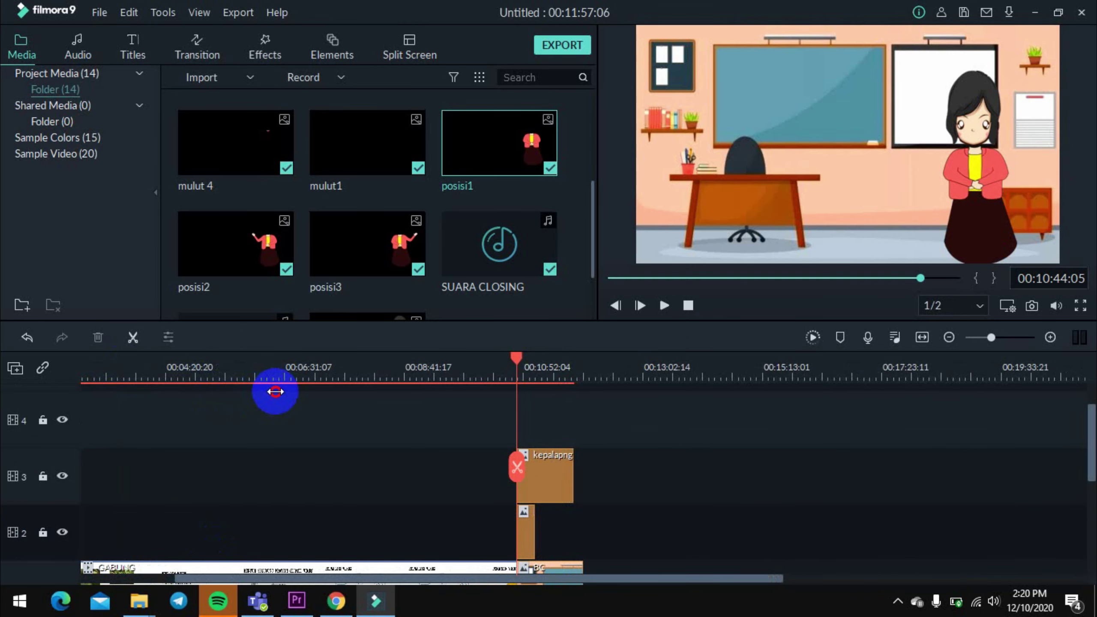
pyautogui.moveTo(213, 577); pyautogui.dragTo(49, 588)
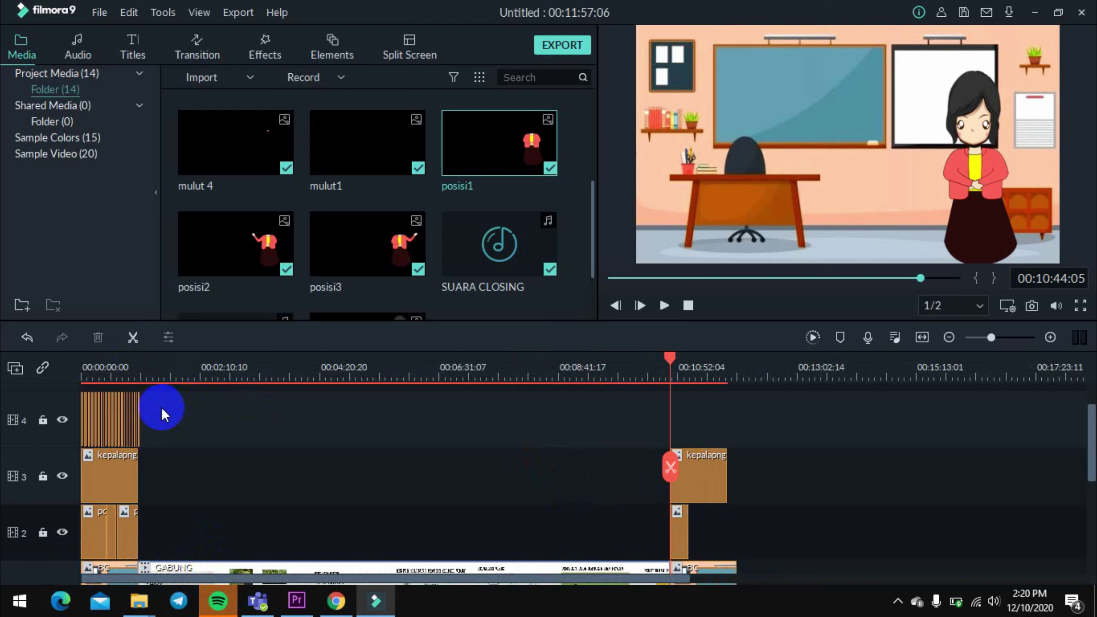
pyautogui.click(127, 413)
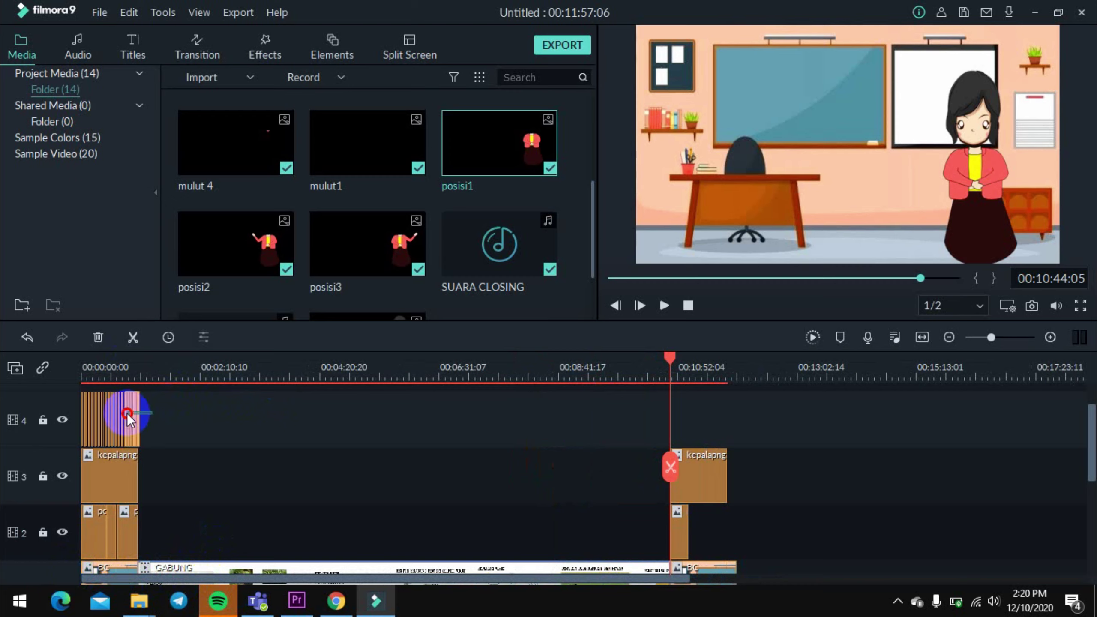
pyautogui.rightClick(126, 413)
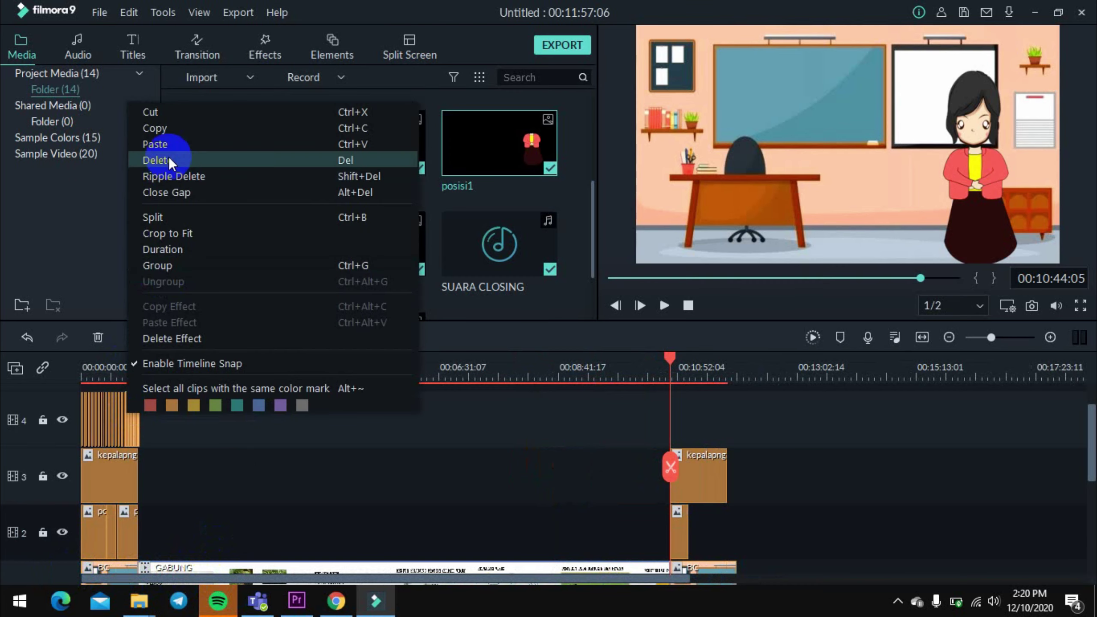
pyautogui.click(345, 234)
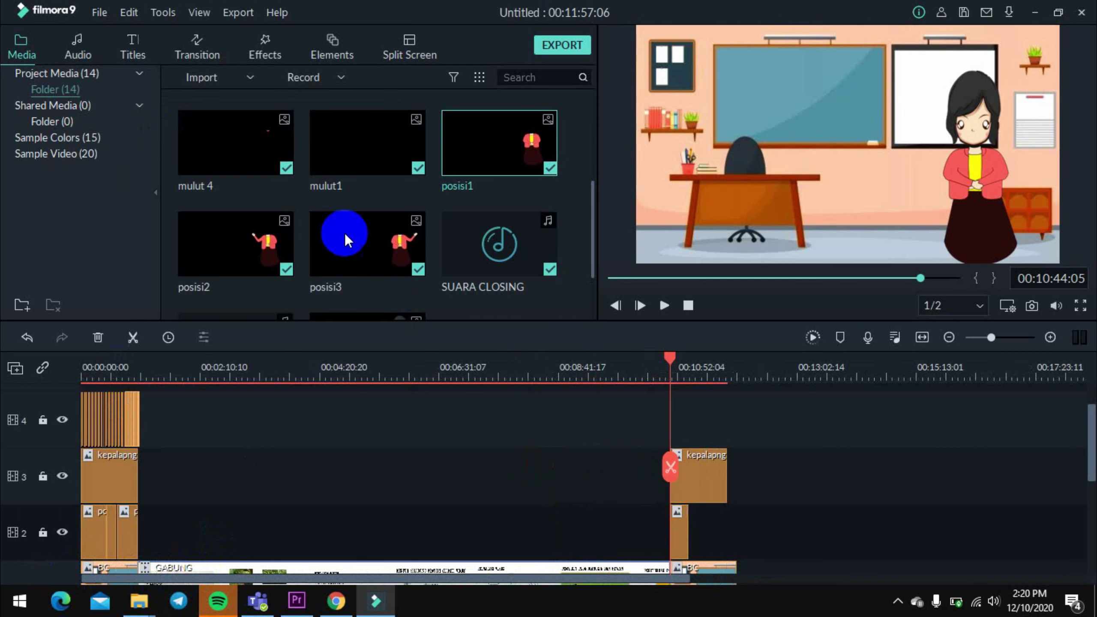
# Paste the copied mouth clips on video track 4 at the start of the closing section.
pyautogui.rightClick(672, 411)
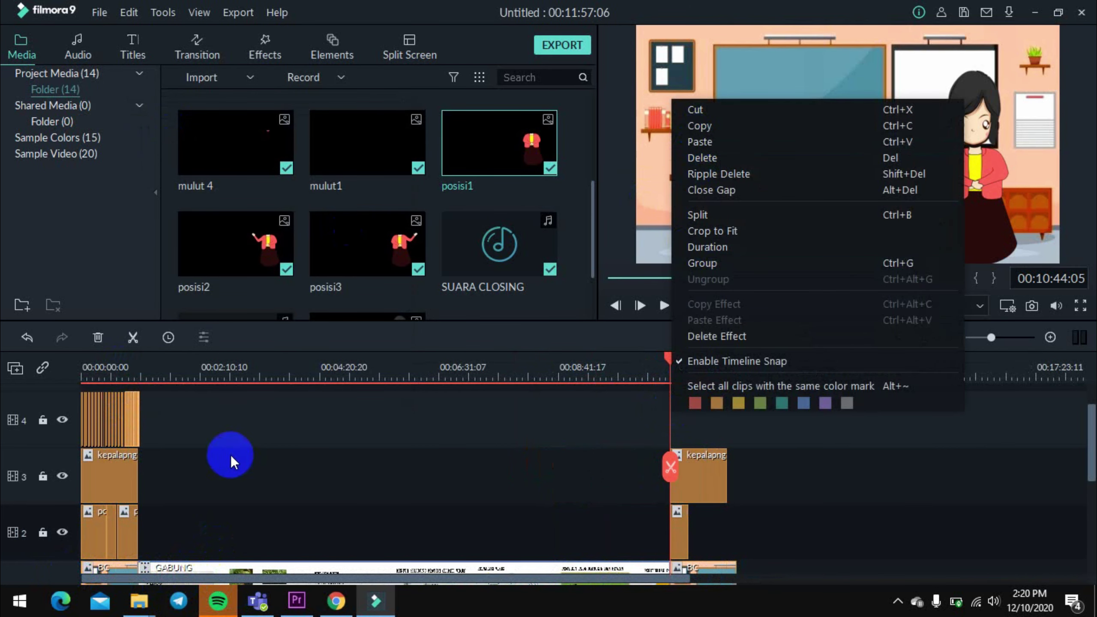
pyautogui.click(60, 427)
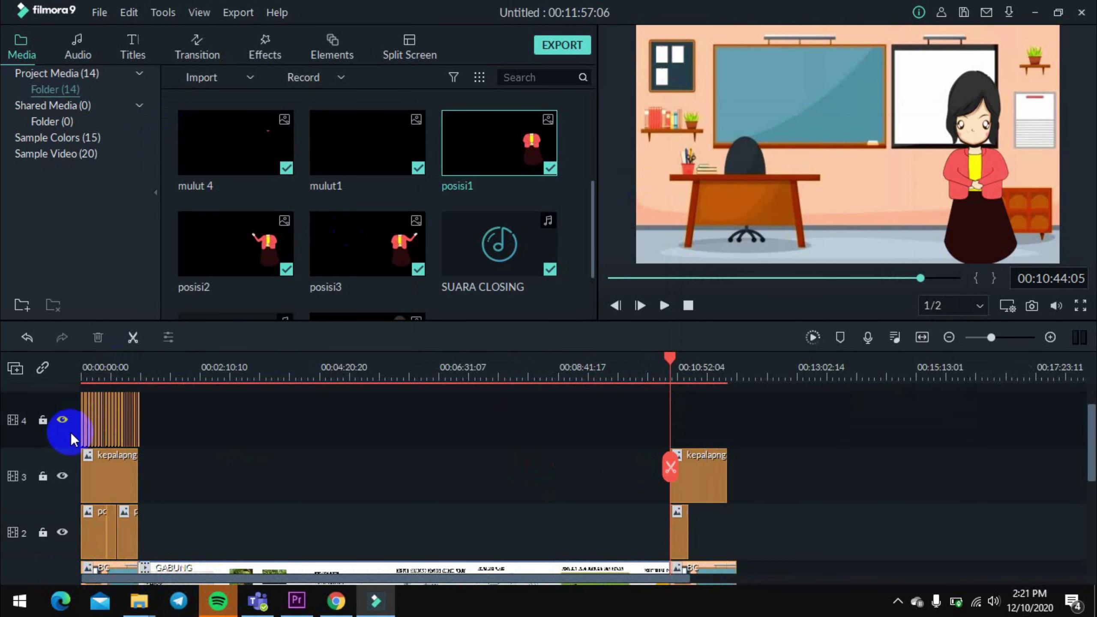
pyautogui.rightClick(676, 413)
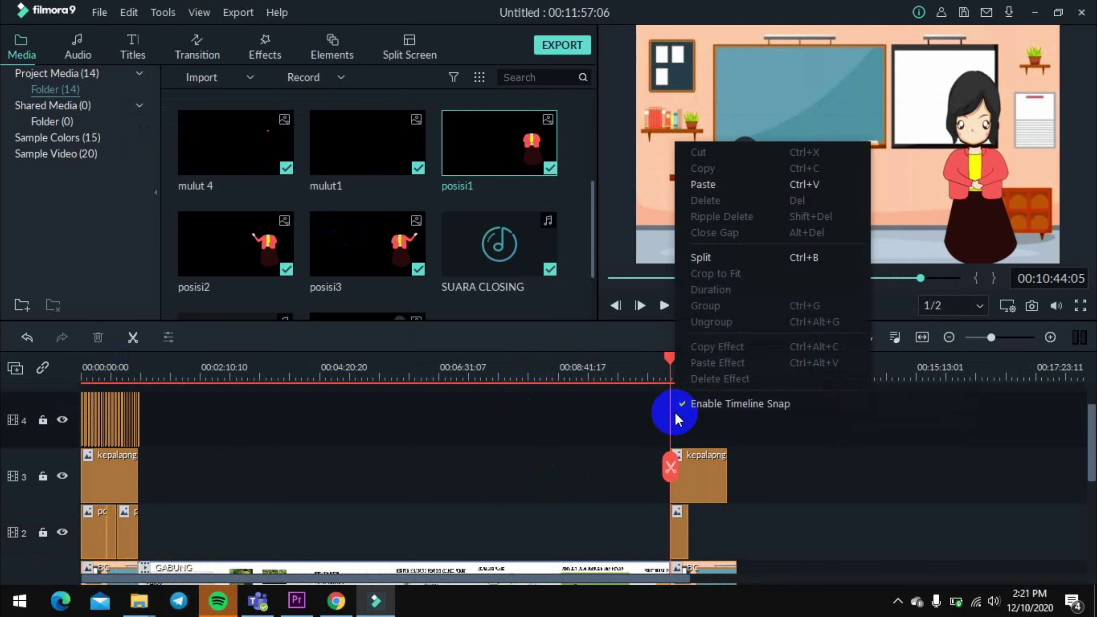
pyautogui.click(713, 188)
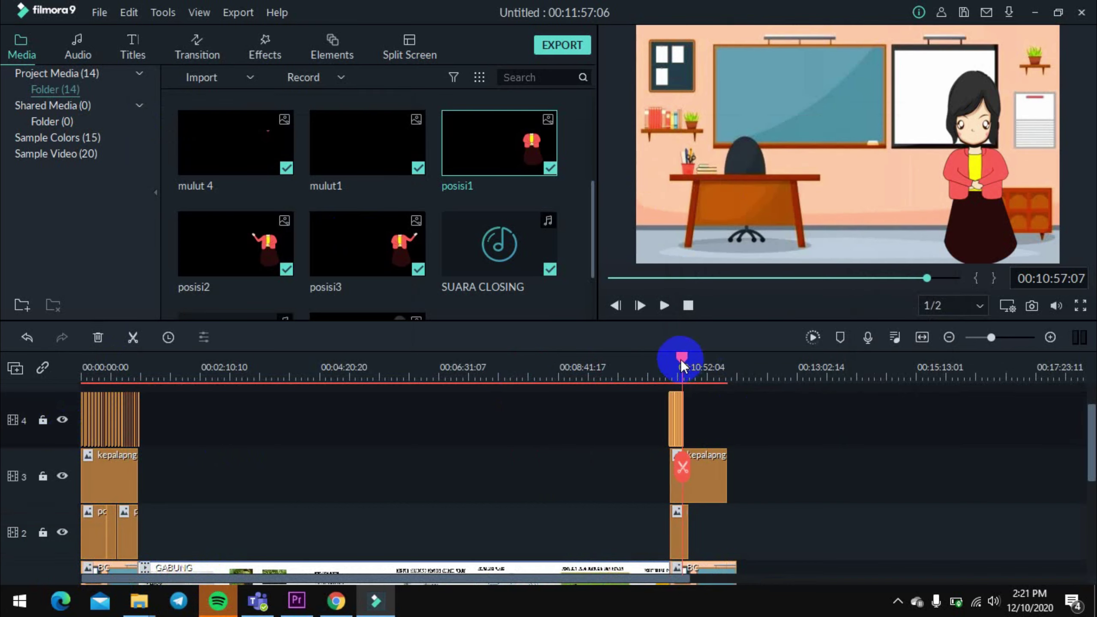
# Scrub through the pasted mouth clips and place posisi2 on video track 2 directly after the closing posisi1 clip.
pyautogui.moveTo(679, 359)
pyautogui.mouseDown()
pyautogui.moveTo(669, 361)
pyautogui.moveTo(681, 363)
pyautogui.mouseUp()
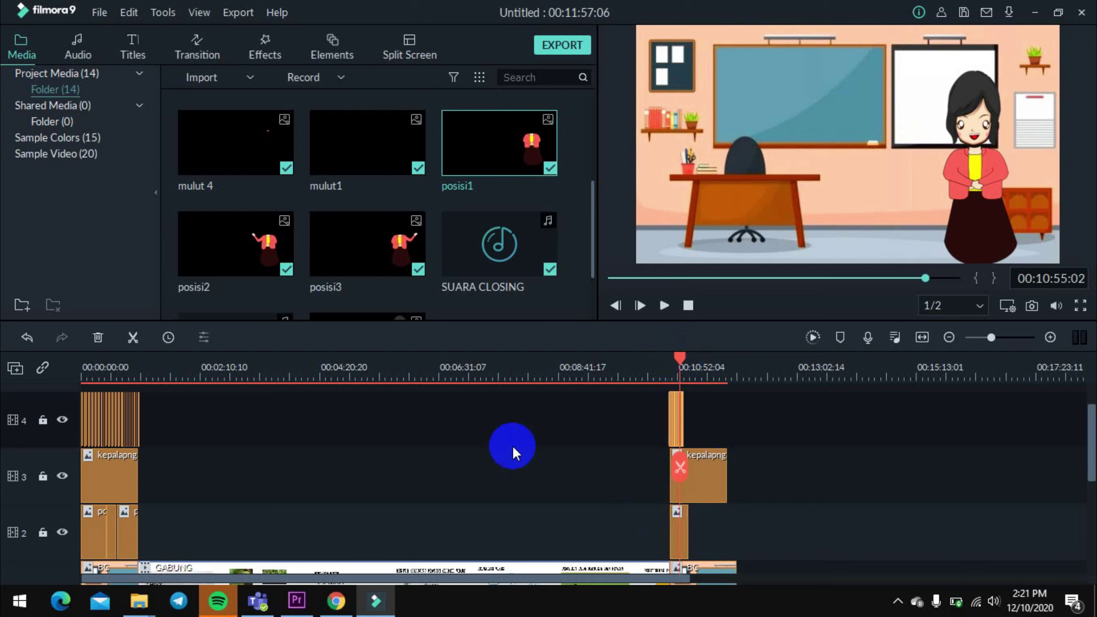
pyautogui.moveTo(284, 243); pyautogui.dragTo(705, 532)
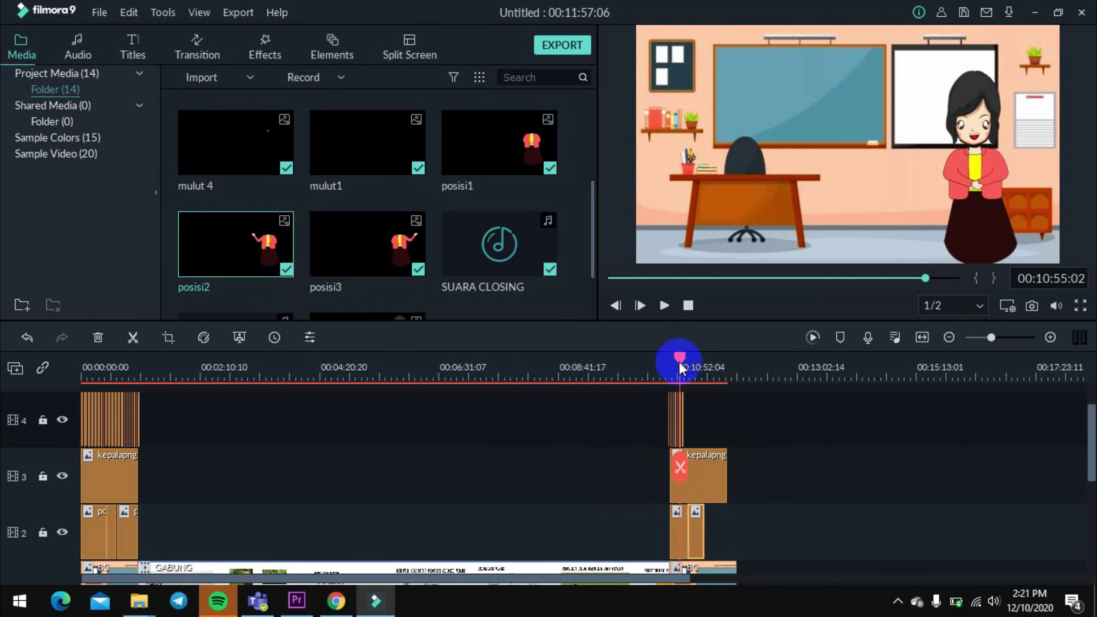
# Move the playhead onto the closing posisi2 clip and align its body beneath the avatar's head in the preview.
pyautogui.moveTo(682, 358)
pyautogui.mouseDown()
pyautogui.moveTo(707, 371)
pyautogui.moveTo(699, 362)
pyautogui.mouseUp()
pyautogui.click(52, 540)
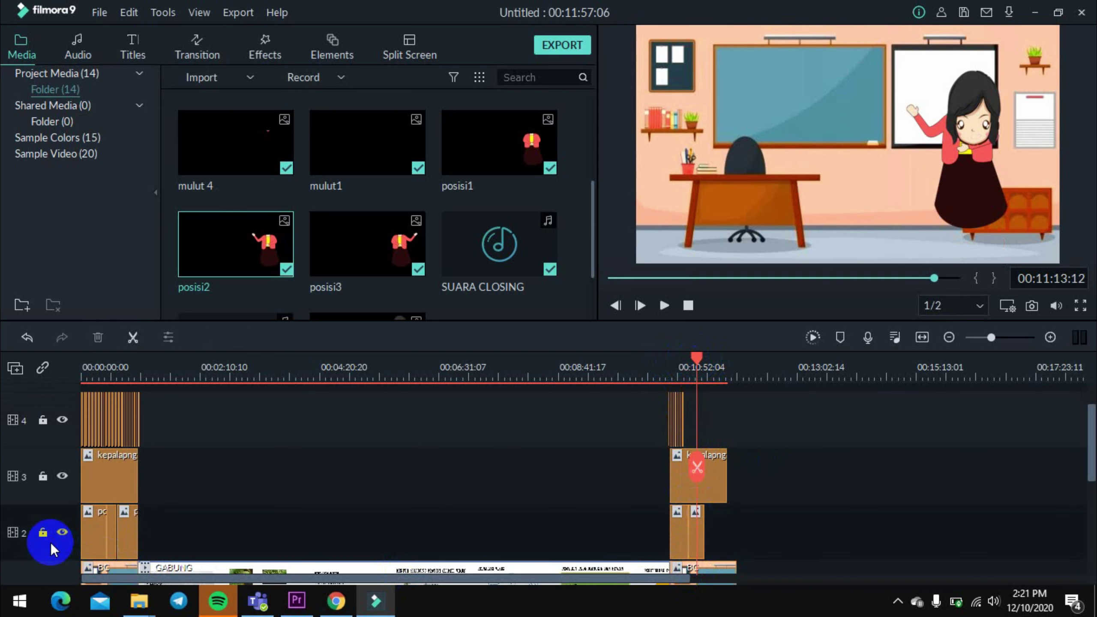
pyautogui.click(965, 195)
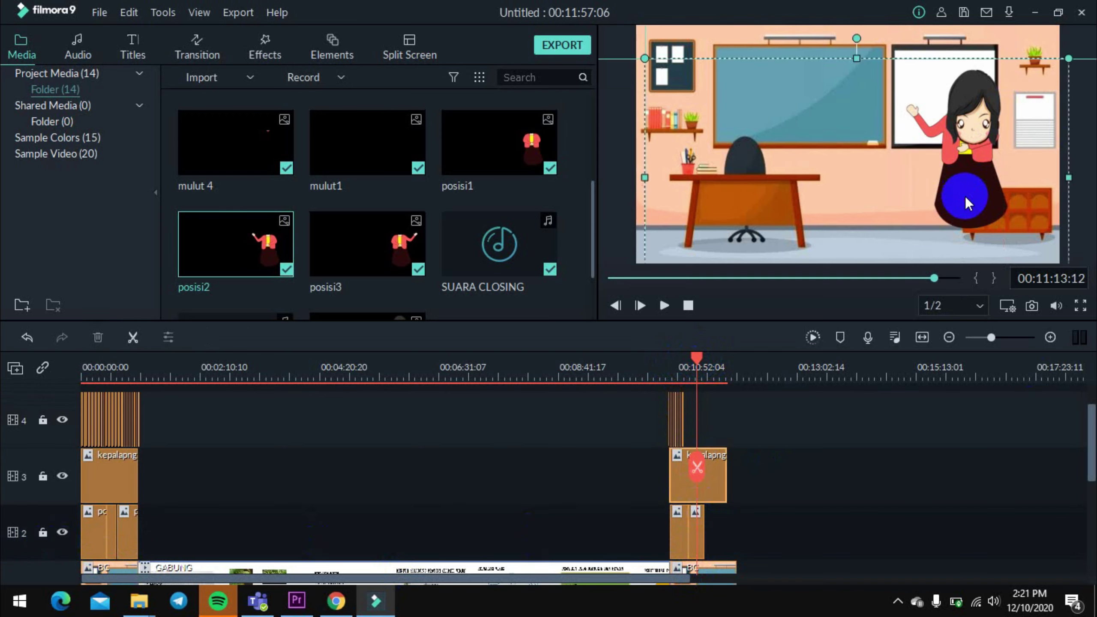
pyautogui.click(788, 41)
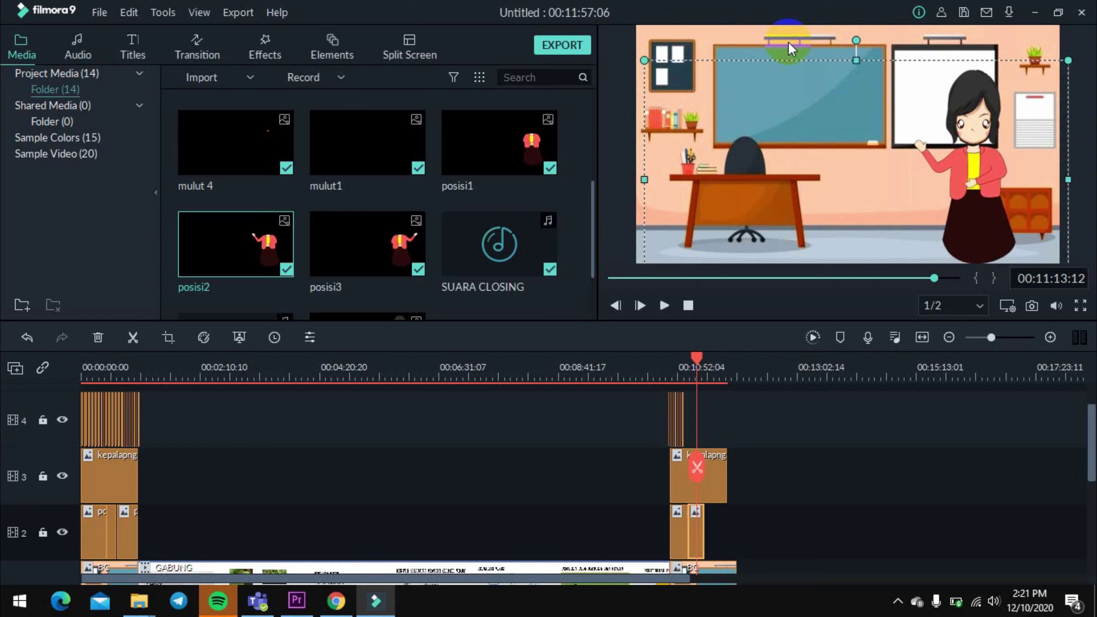
pyautogui.click(808, 486)
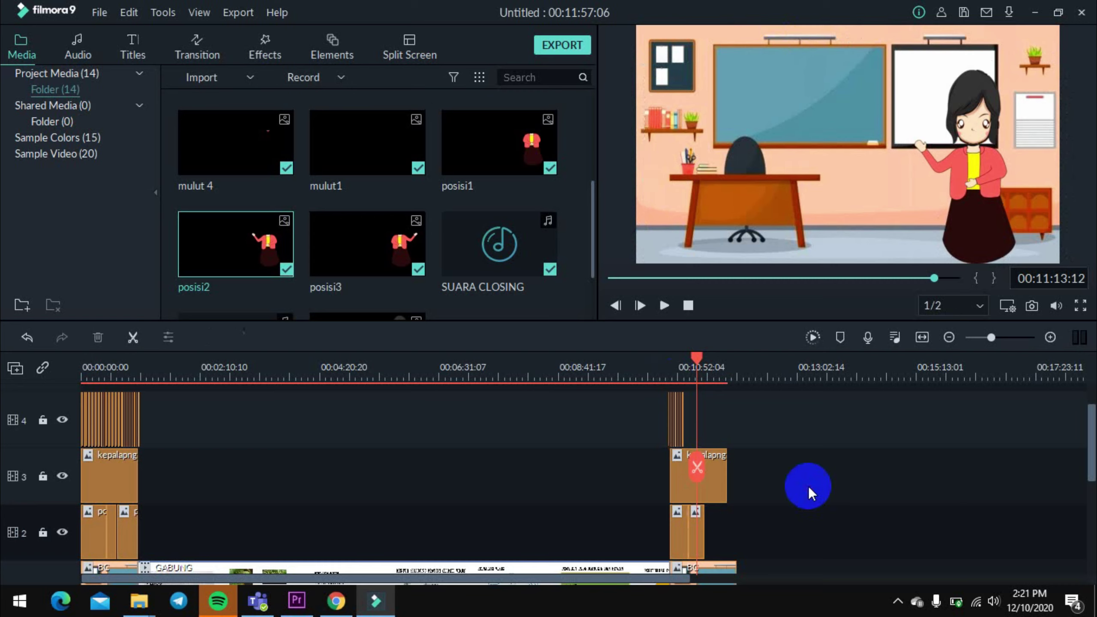
# Place posisi3 on video track 2 directly after the closing posisi2 clip.
pyautogui.moveTo(692, 363)
pyautogui.mouseDown()
pyautogui.moveTo(705, 358)
pyautogui.moveTo(678, 362)
pyautogui.moveTo(694, 372)
pyautogui.mouseUp()
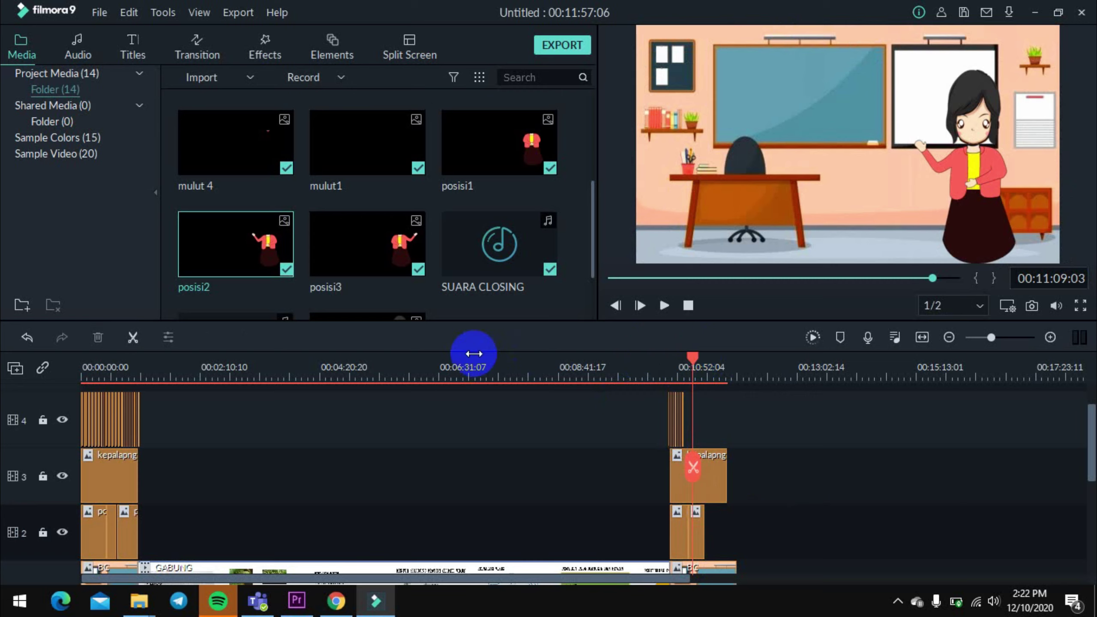
pyautogui.moveTo(388, 257); pyautogui.dragTo(710, 528)
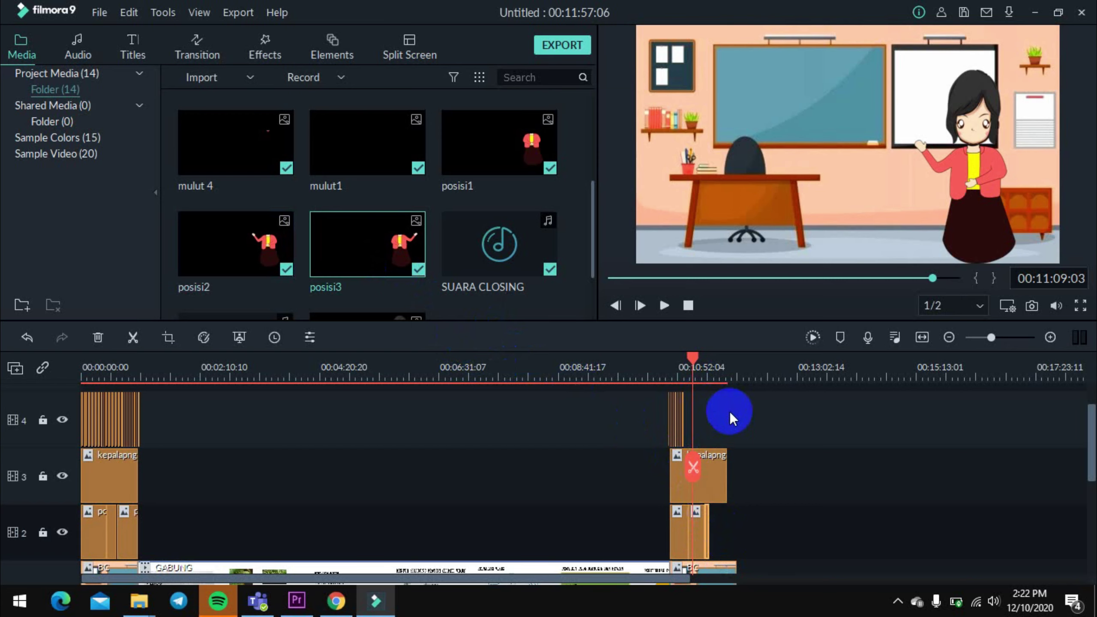
# Align the closing posisi3 body beneath the avatar's head and extend the clip to the end of the closing kepalapng clip.
pyautogui.moveTo(696, 365); pyautogui.dragTo(710, 370)
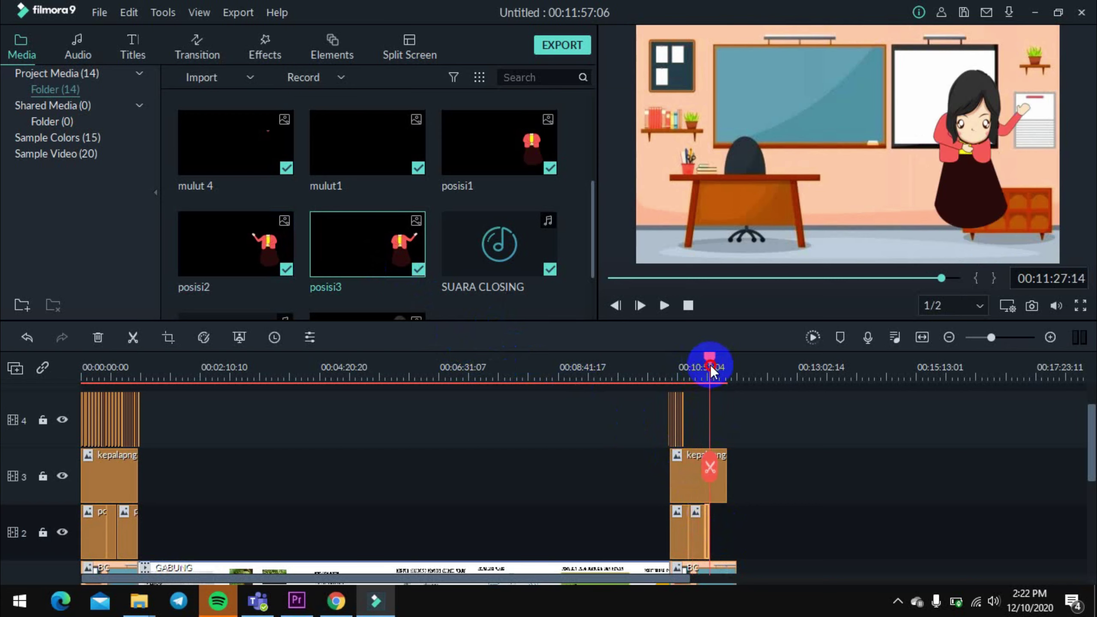
pyautogui.click(709, 501)
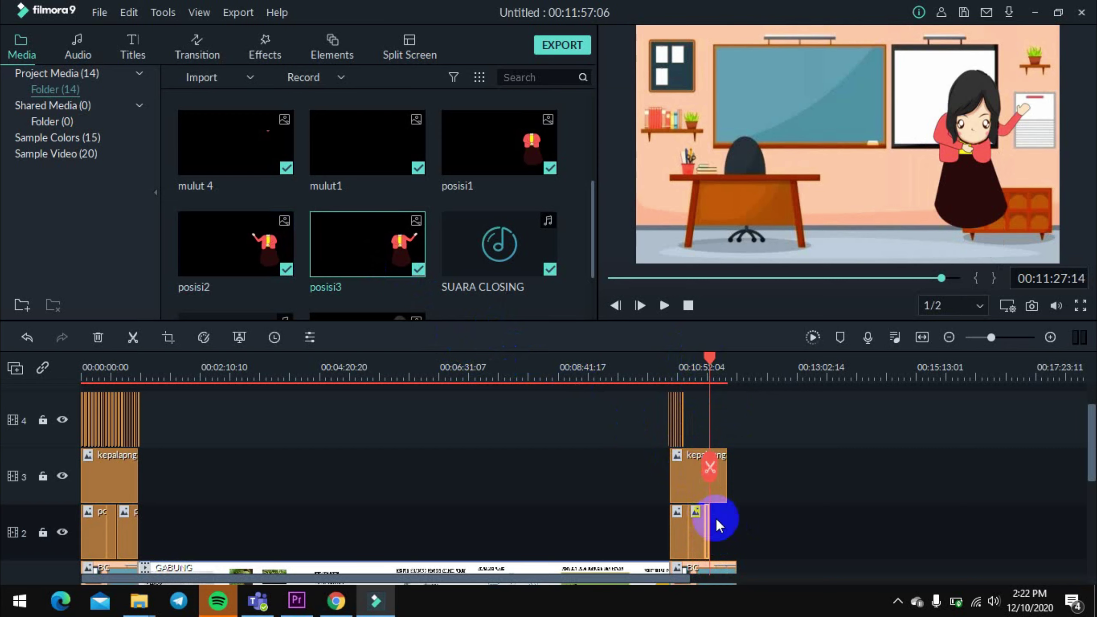
pyautogui.click(713, 484)
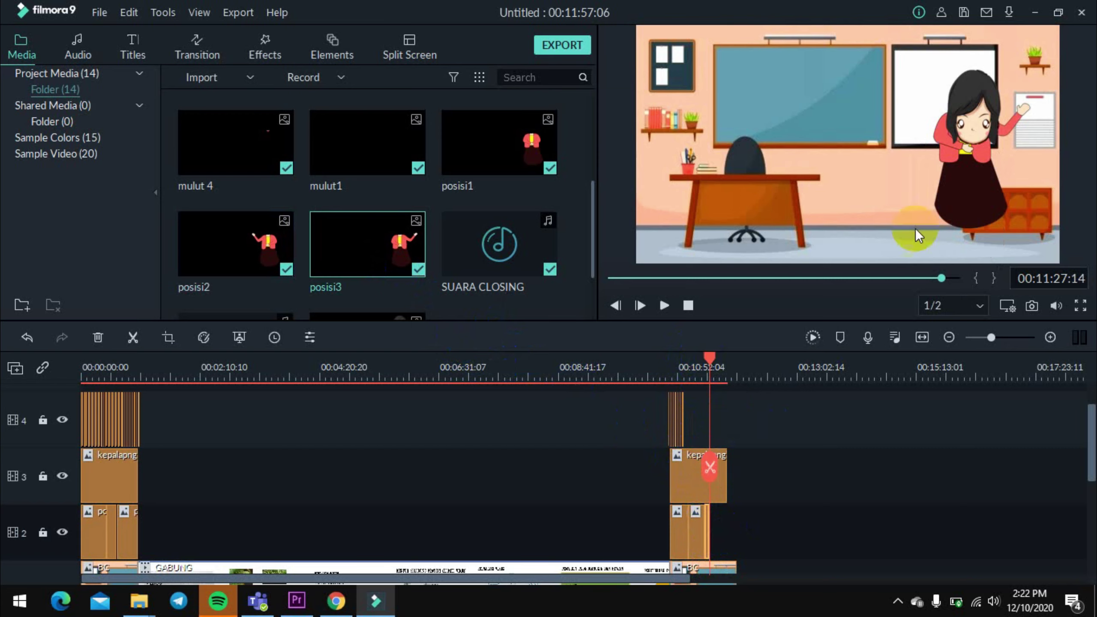
pyautogui.click(954, 206)
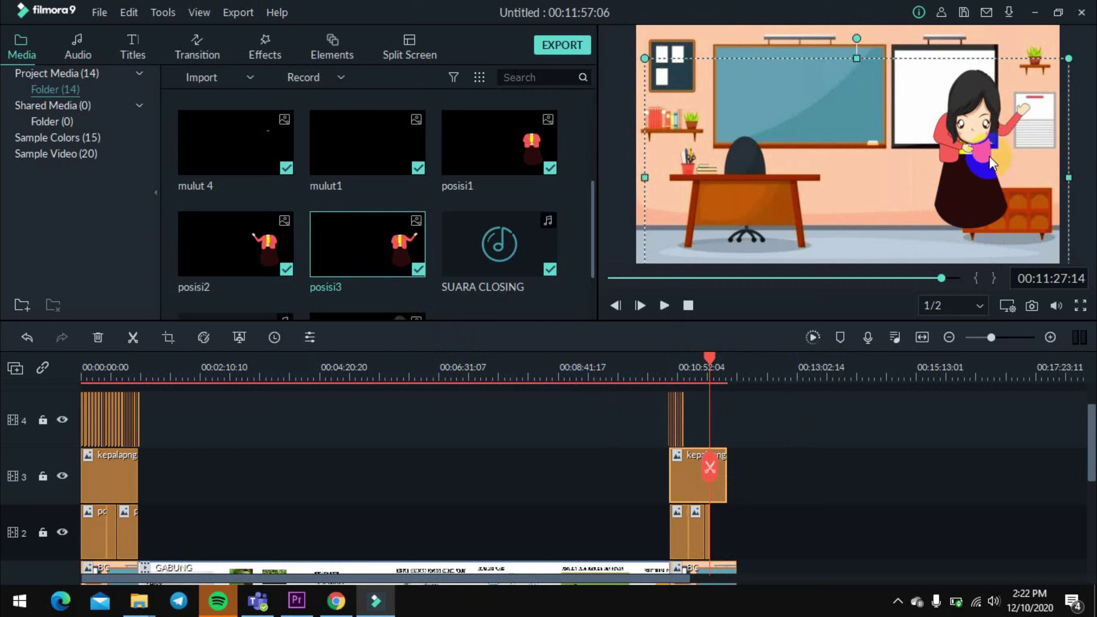
pyautogui.moveTo(989, 156); pyautogui.dragTo(907, 32)
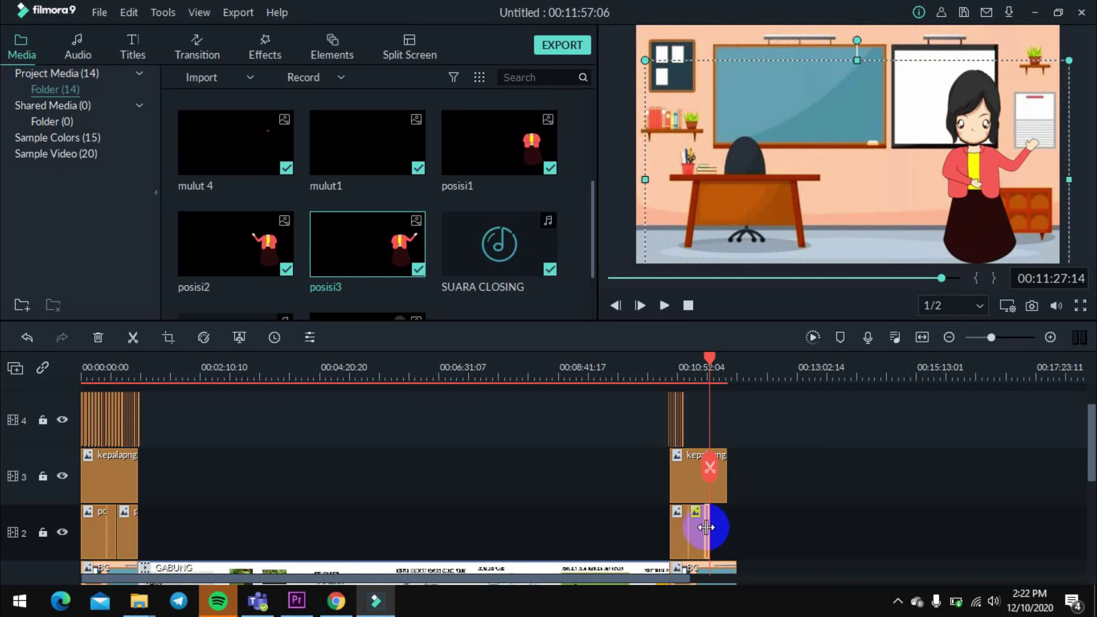
pyautogui.moveTo(713, 530); pyautogui.dragTo(726, 529)
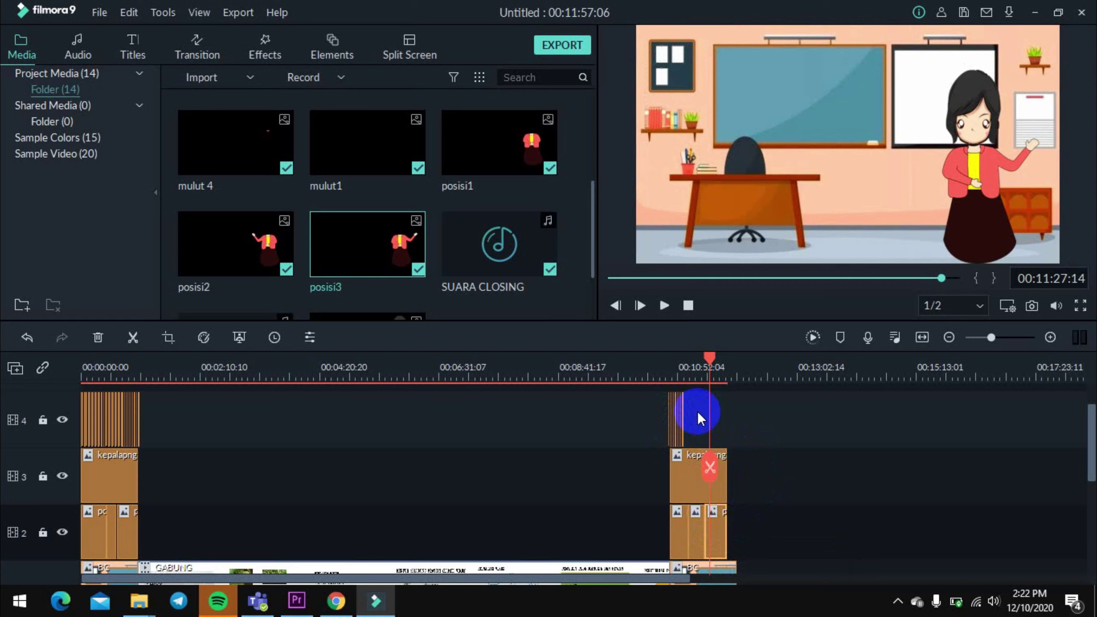
# Copy the group of mouth clips at the start of the closing section on video track 4.
pyautogui.moveTo(699, 418); pyautogui.dragTo(671, 414)
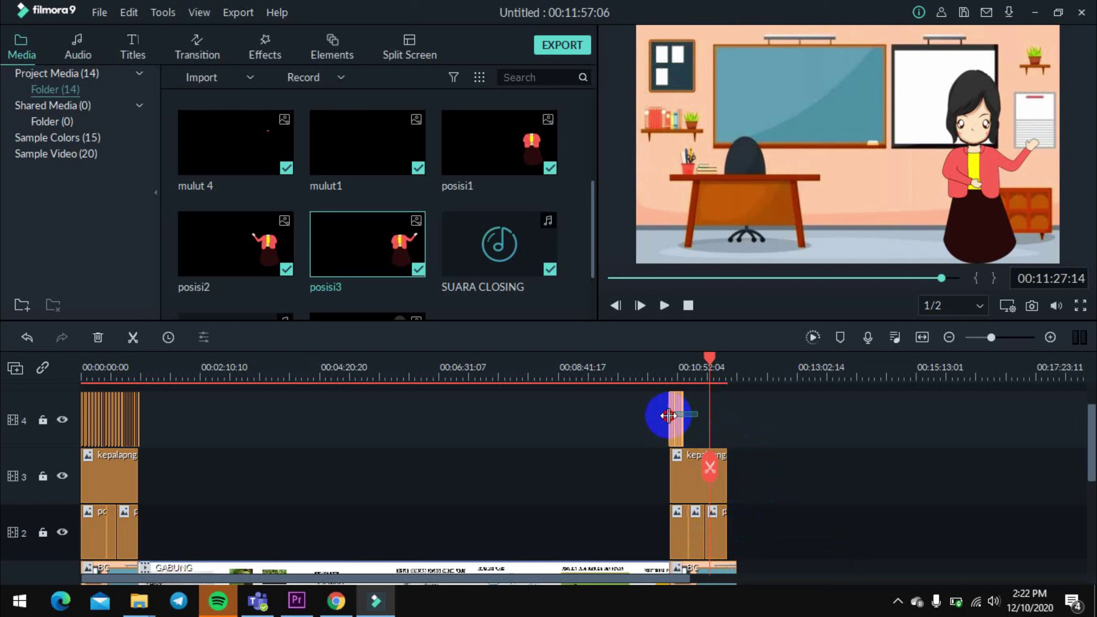
pyautogui.rightClick(670, 418)
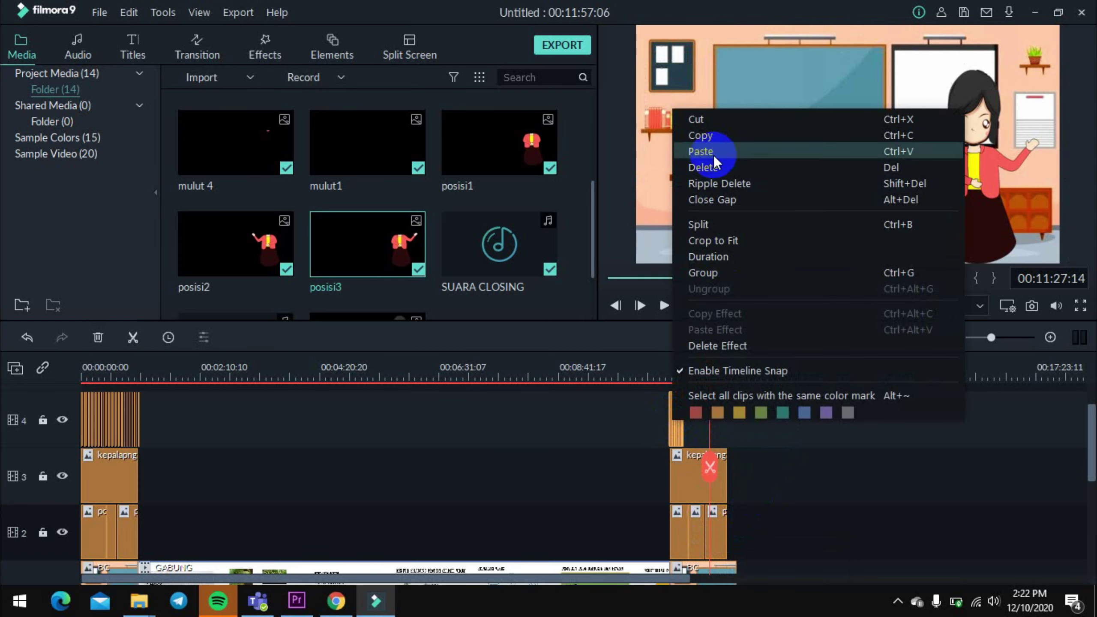
pyautogui.click(690, 136)
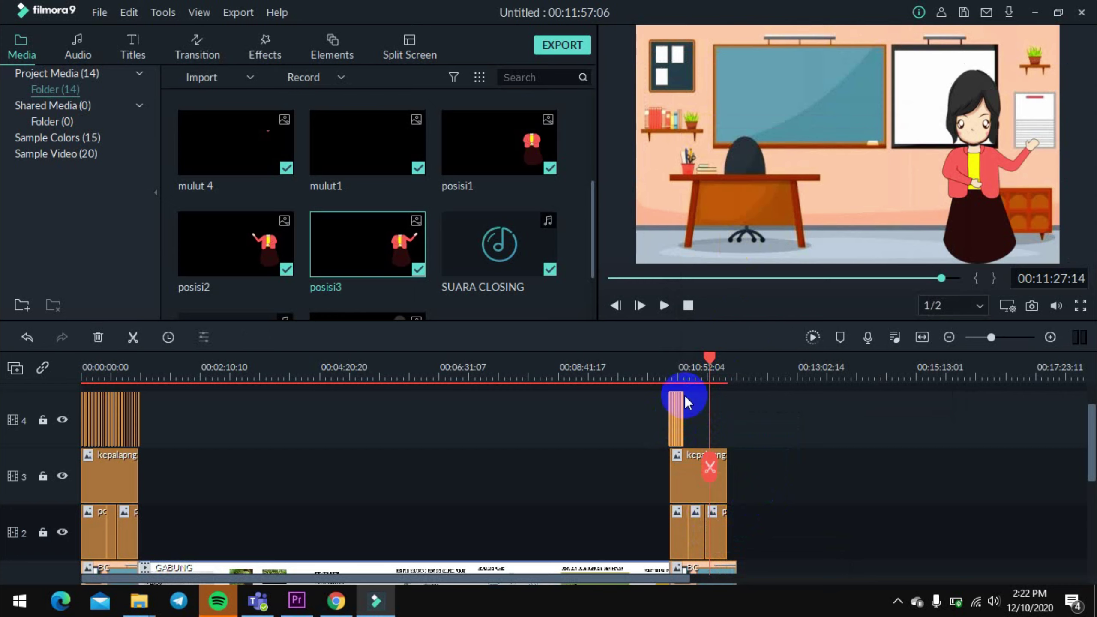
pyautogui.rightClick(686, 419)
pyautogui.click(857, 512)
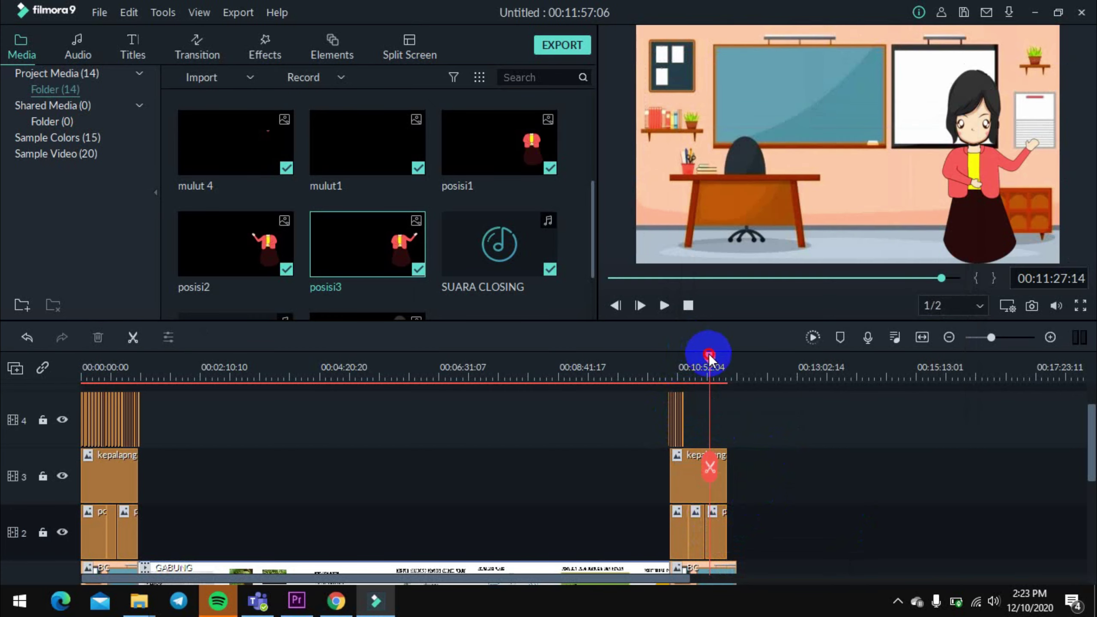
# Paste the copied mouth clips four times back to back on video track 4, starting at 00:11:00:08.
pyautogui.moveTo(710, 356); pyautogui.dragTo(684, 360)
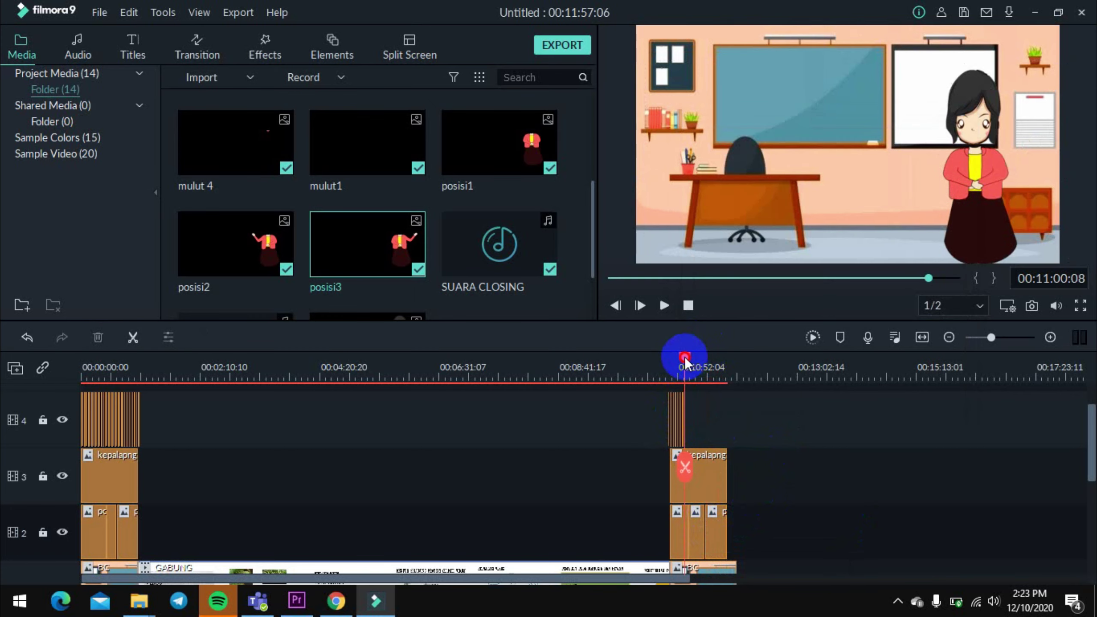
pyautogui.click(30, 427)
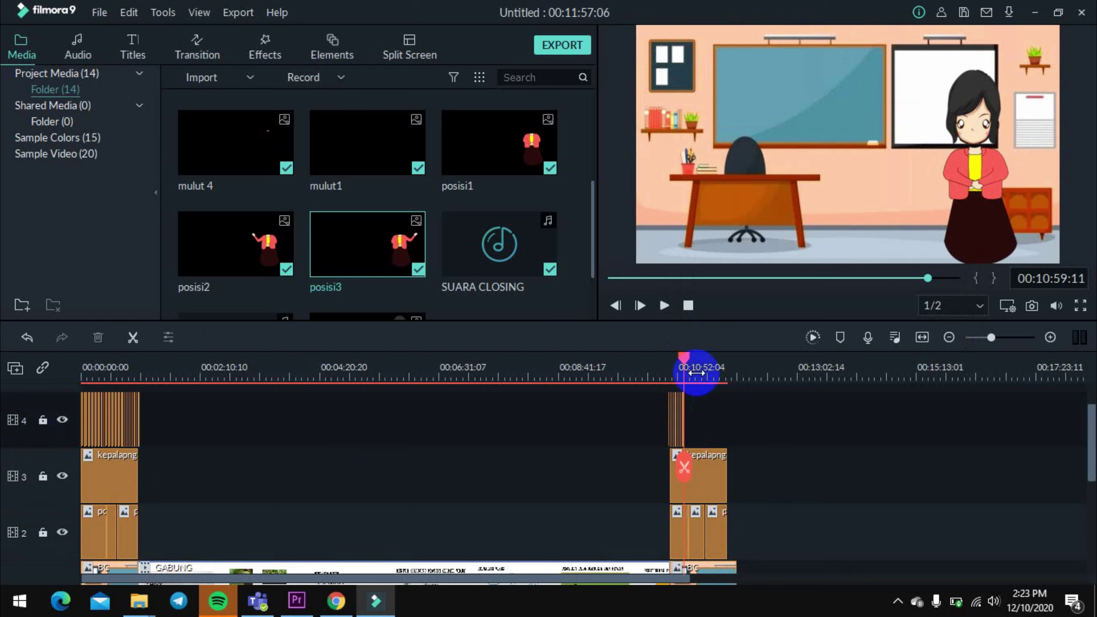
pyautogui.click(687, 356)
pyautogui.moveTo(686, 356); pyautogui.dragTo(685, 356)
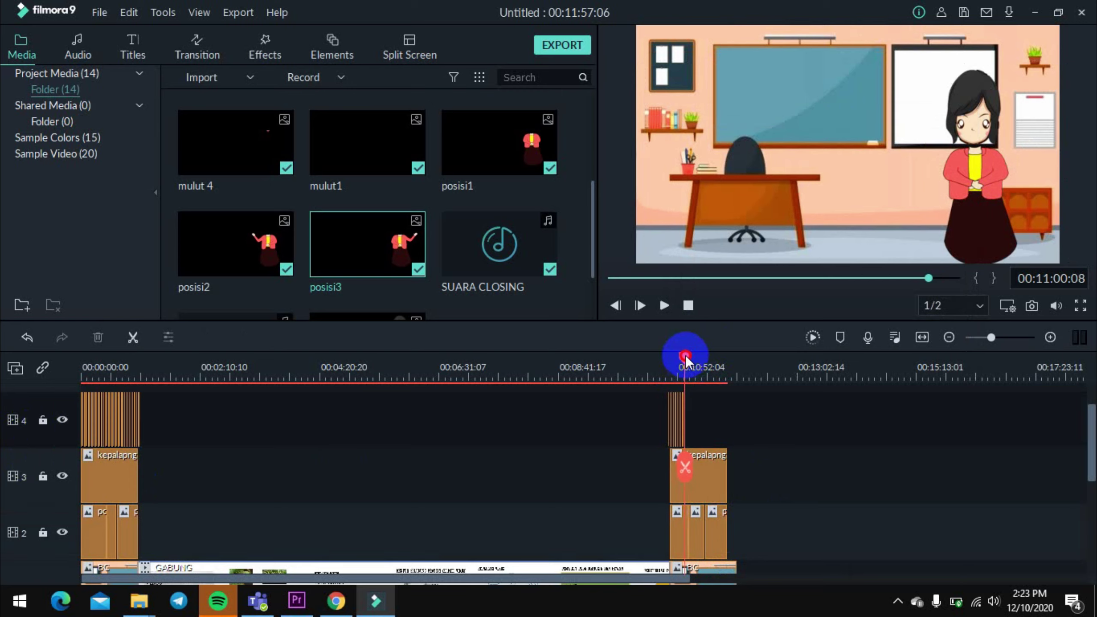
pyautogui.rightClick(705, 414)
pyautogui.click(739, 192)
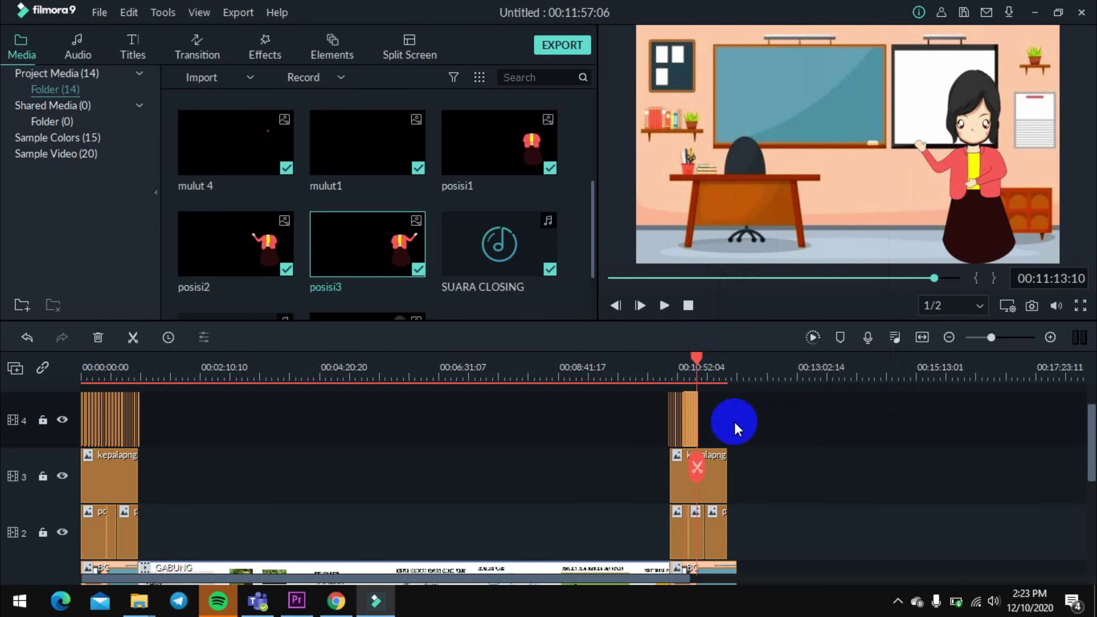
pyautogui.hotkey('ctrl', 'v')
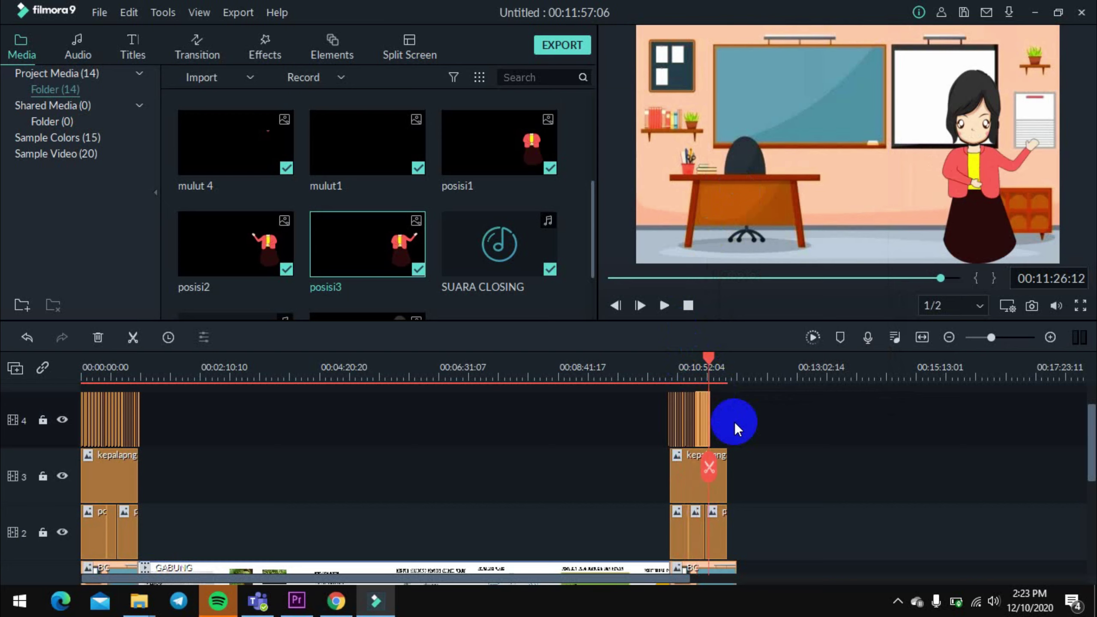
pyautogui.hotkey('ctrl', 'v')
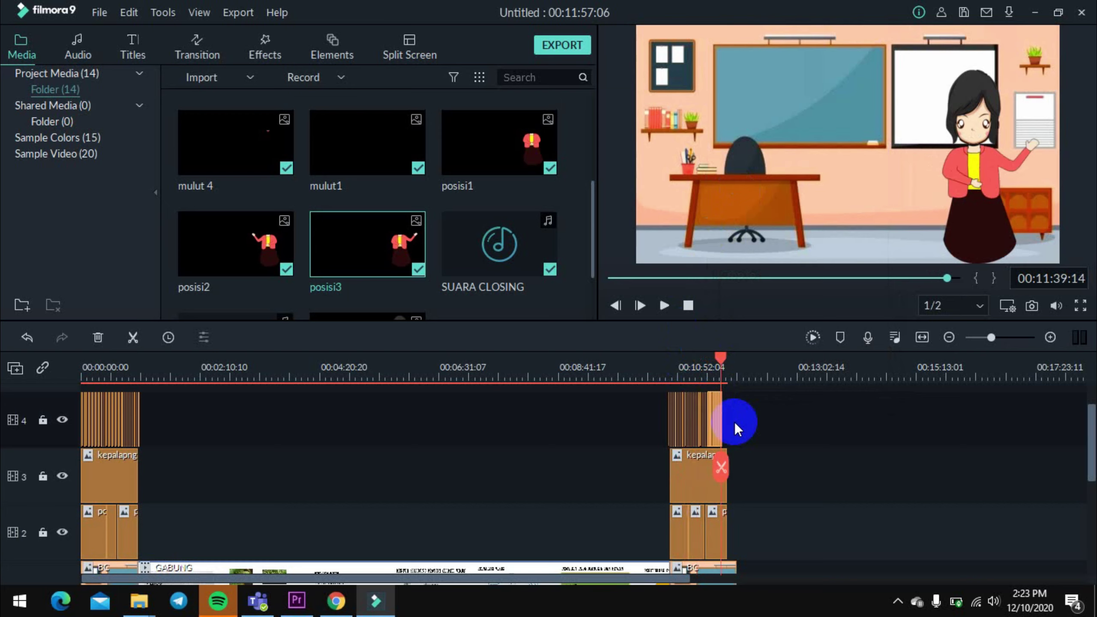
pyautogui.hotkey('ctrl', 'v')
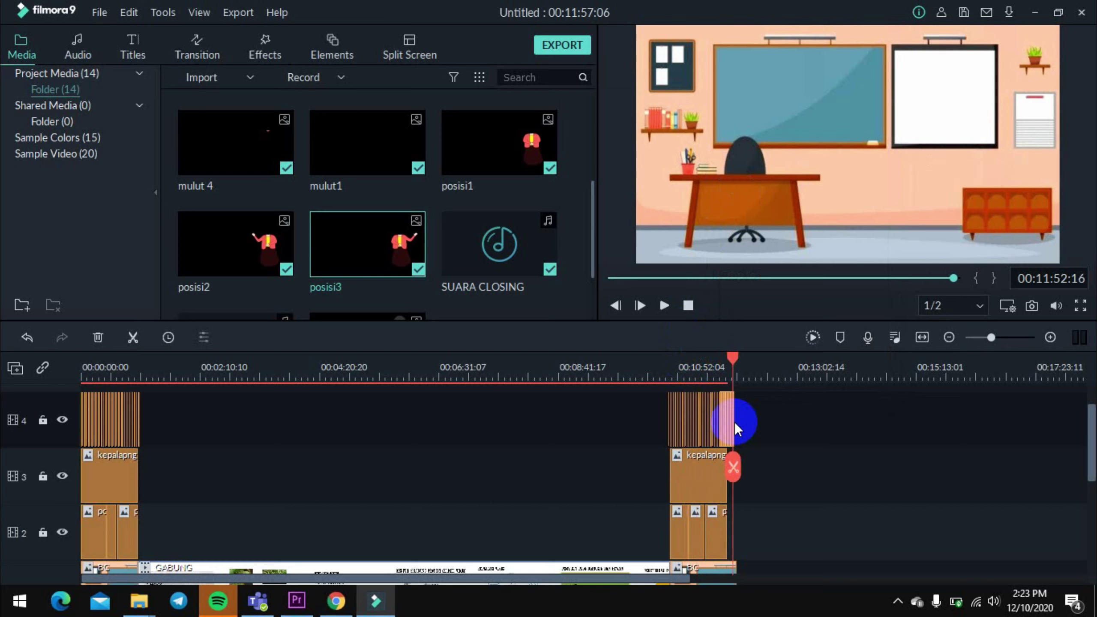
# Try to shorten the last pasted group of mouth clips on video track 4 to the end of the closing kepalapng clip.
pyautogui.moveTo(734, 422); pyautogui.dragTo(719, 425)
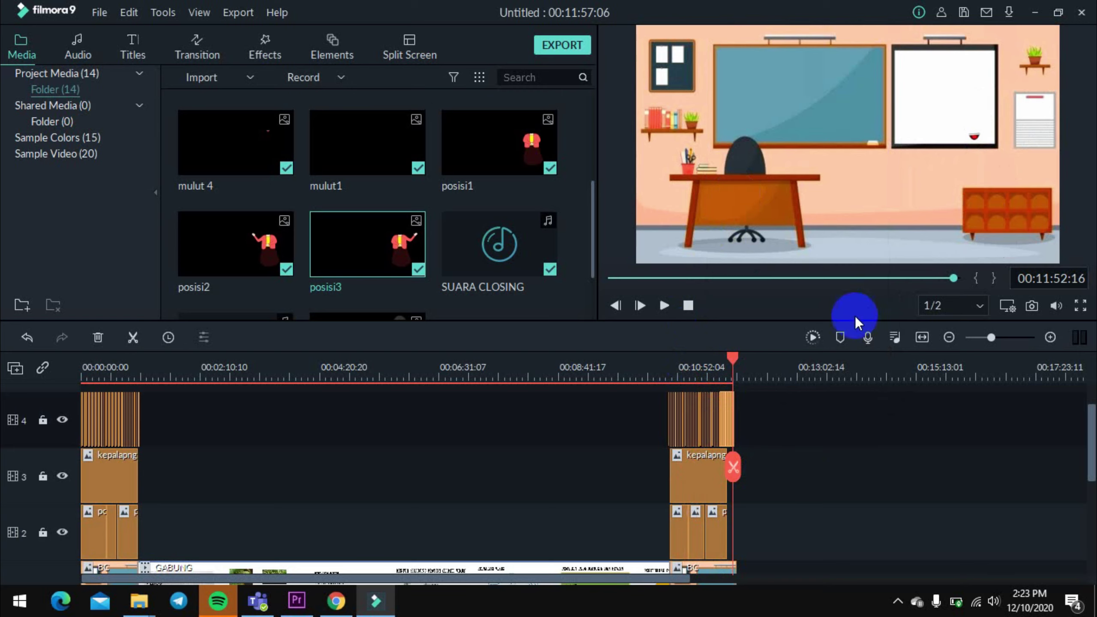
pyautogui.moveTo(730, 417); pyautogui.dragTo(723, 419)
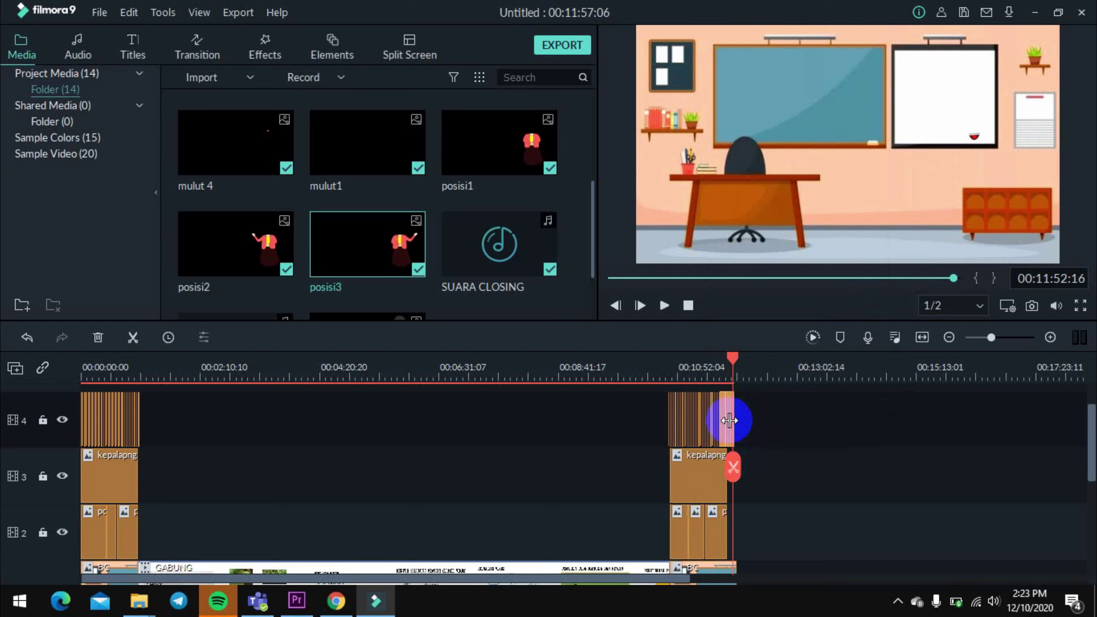
pyautogui.click(855, 420)
# Delete the surplus mouth clips on video track 4 one by one, back to the end of the closing kepalapng clip.
pyautogui.click(731, 419)
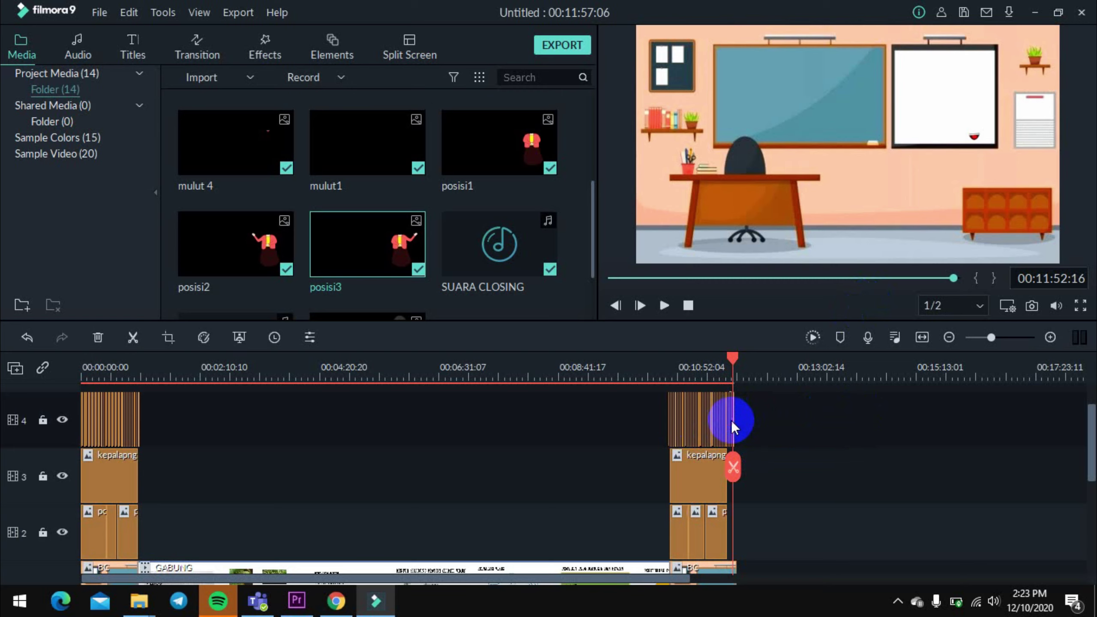
pyautogui.click(731, 423)
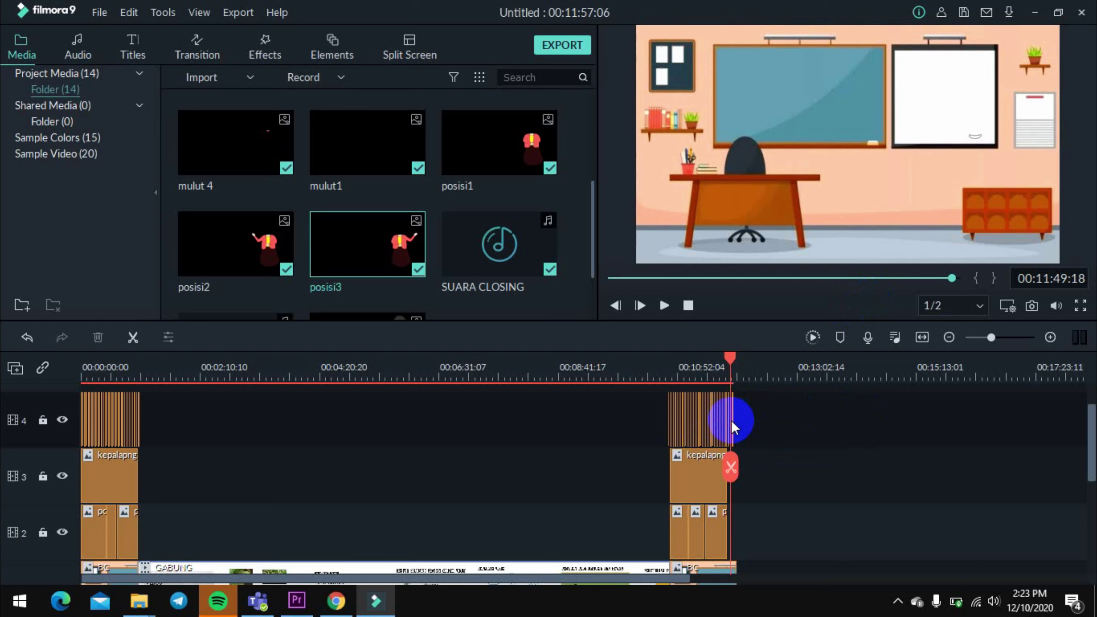
pyautogui.click(731, 420)
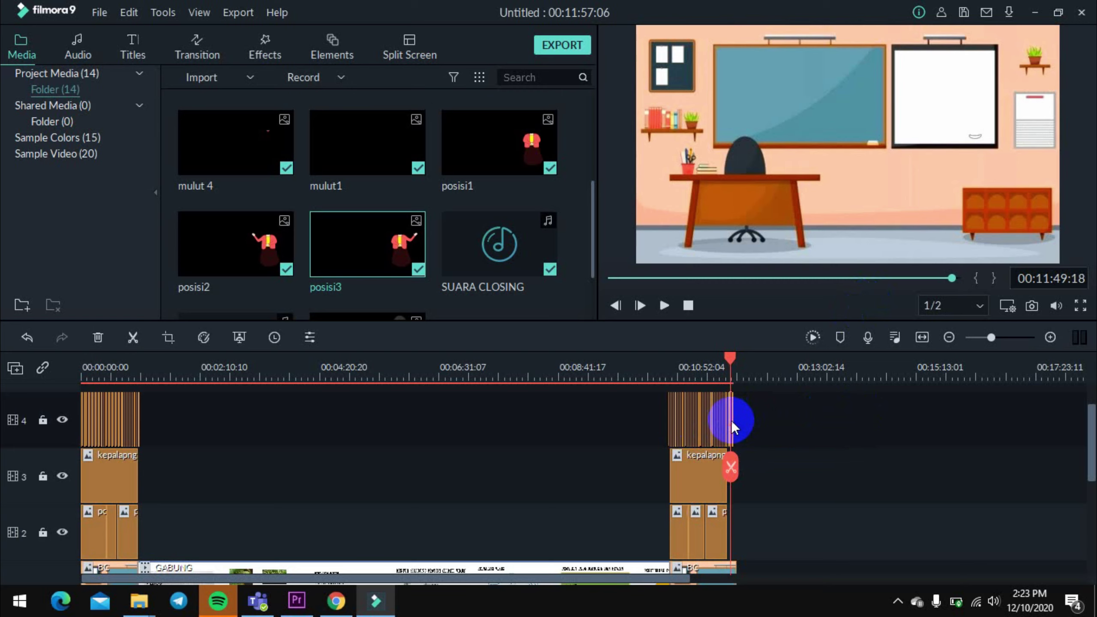
pyautogui.click(731, 420)
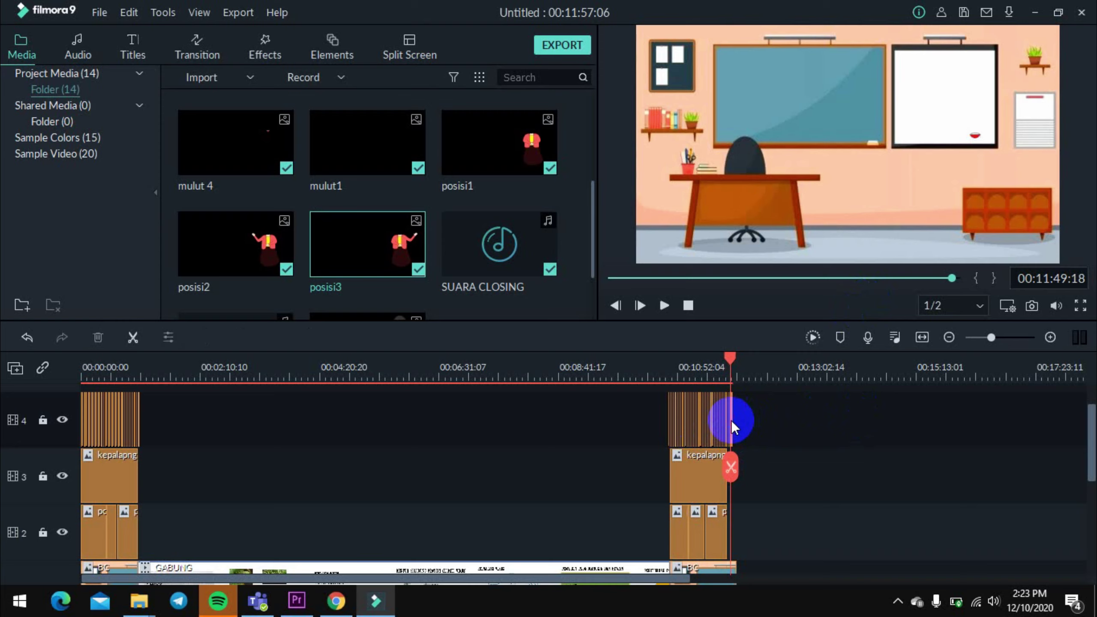
pyautogui.click(731, 420)
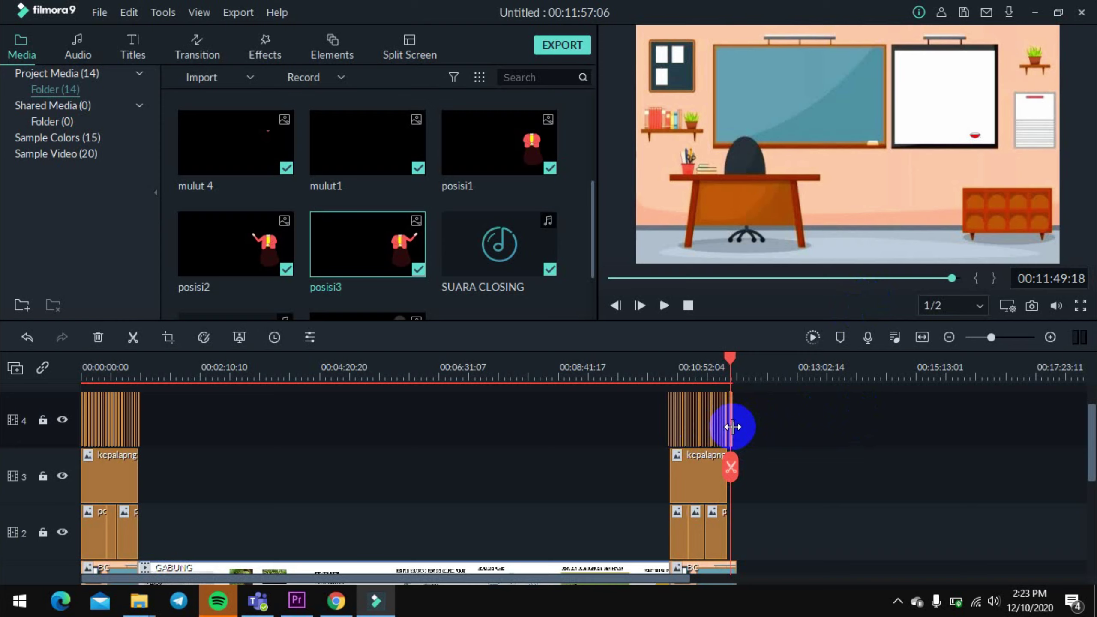
pyautogui.click(734, 429)
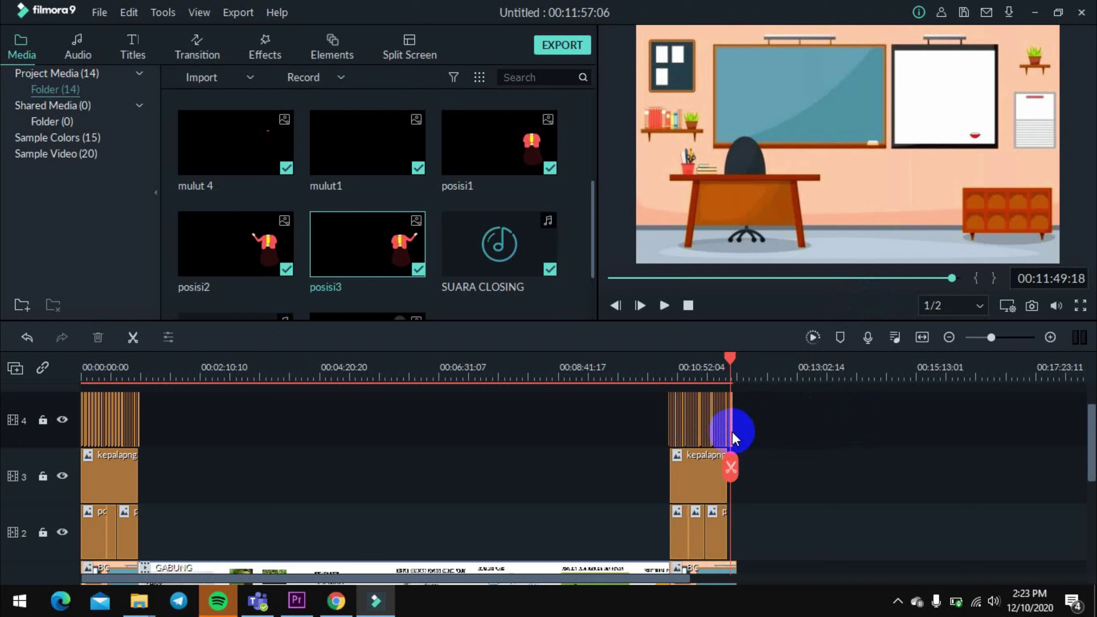
pyautogui.click(733, 434)
pyautogui.click(732, 432)
pyautogui.click(730, 431)
pyautogui.click(730, 433)
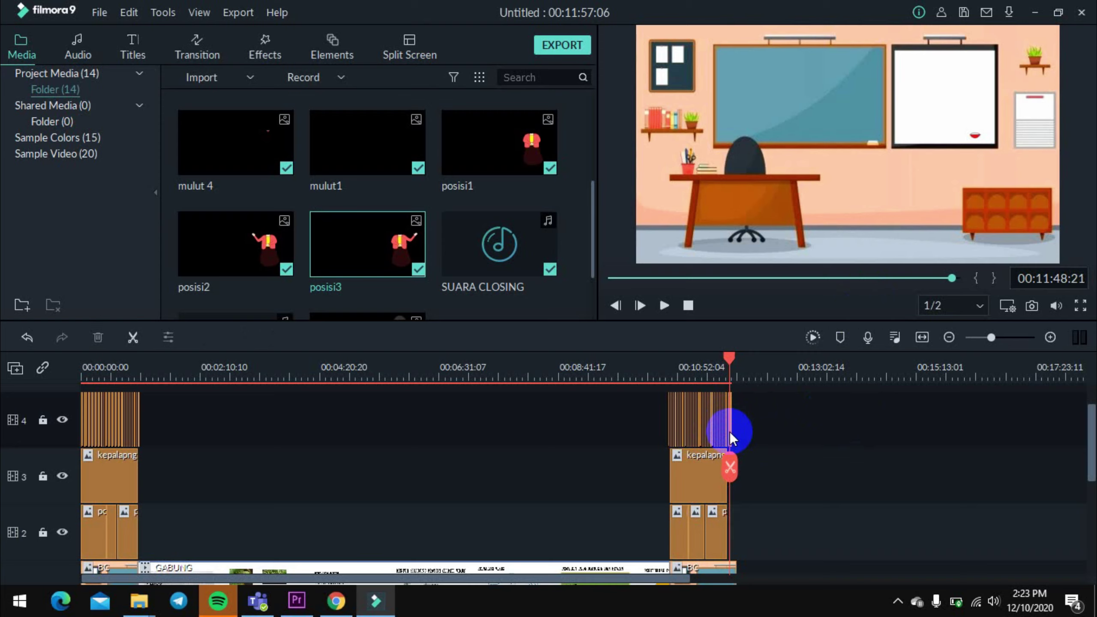
pyautogui.click(729, 431)
pyautogui.click(729, 431)
pyautogui.click(729, 432)
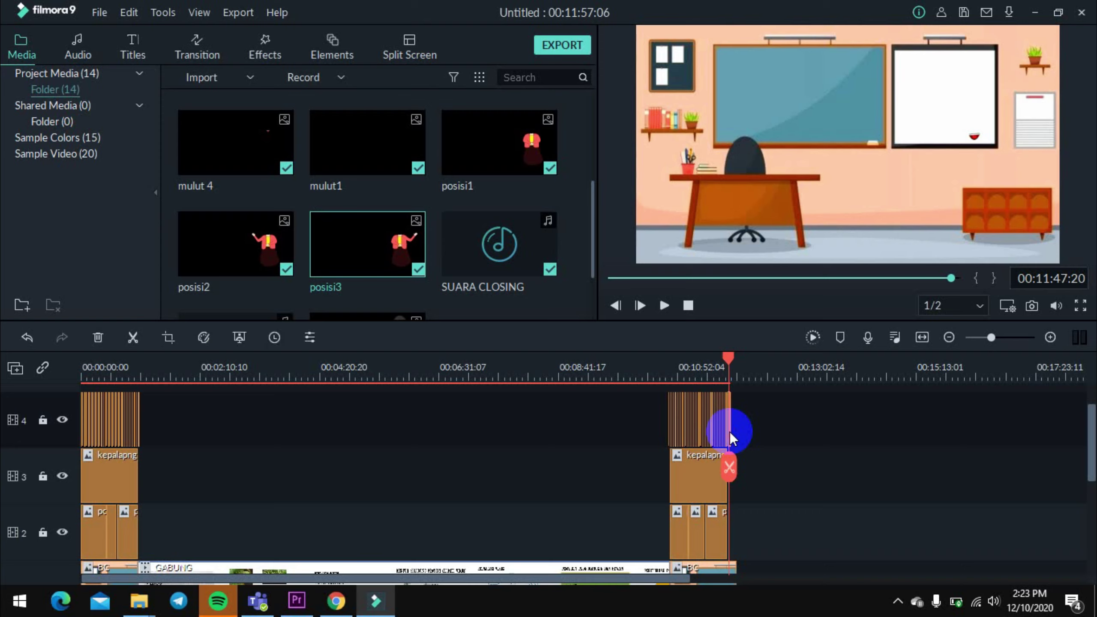
pyautogui.click(729, 431)
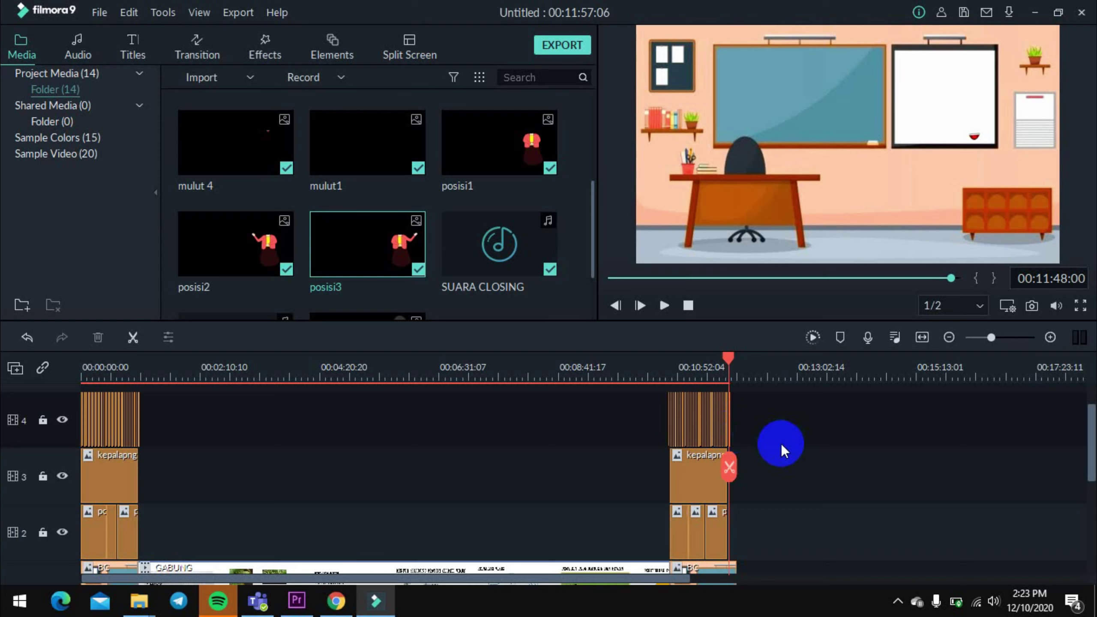
pyautogui.click(728, 428)
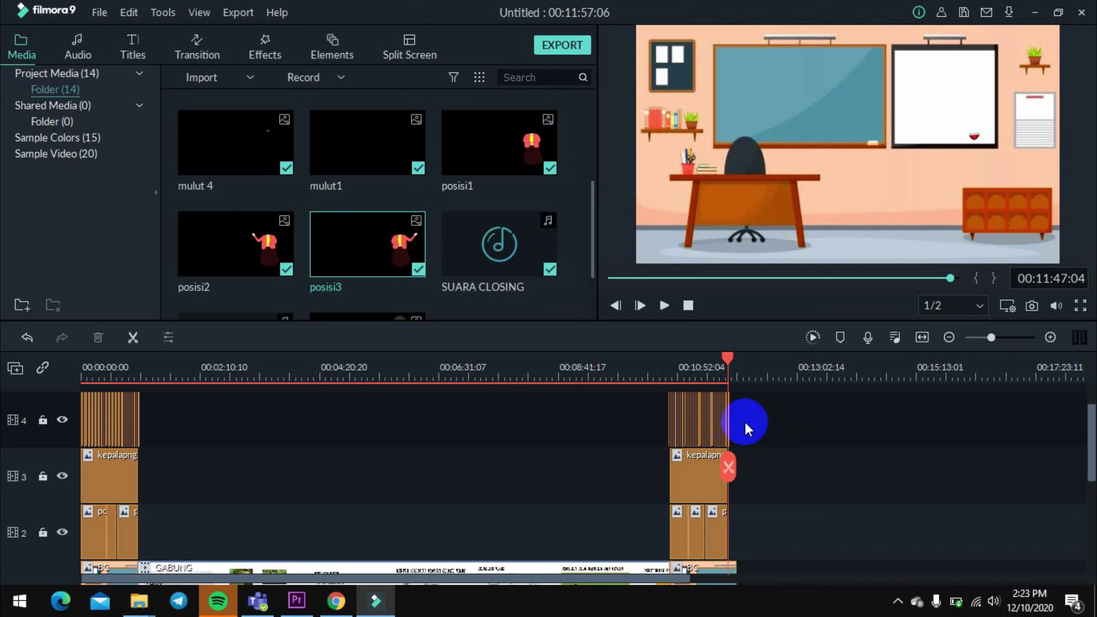
pyautogui.moveTo(727, 359)
pyautogui.mouseDown()
pyautogui.moveTo(708, 360)
pyautogui.moveTo(737, 360)
pyautogui.moveTo(728, 360)
pyautogui.mouseUp()
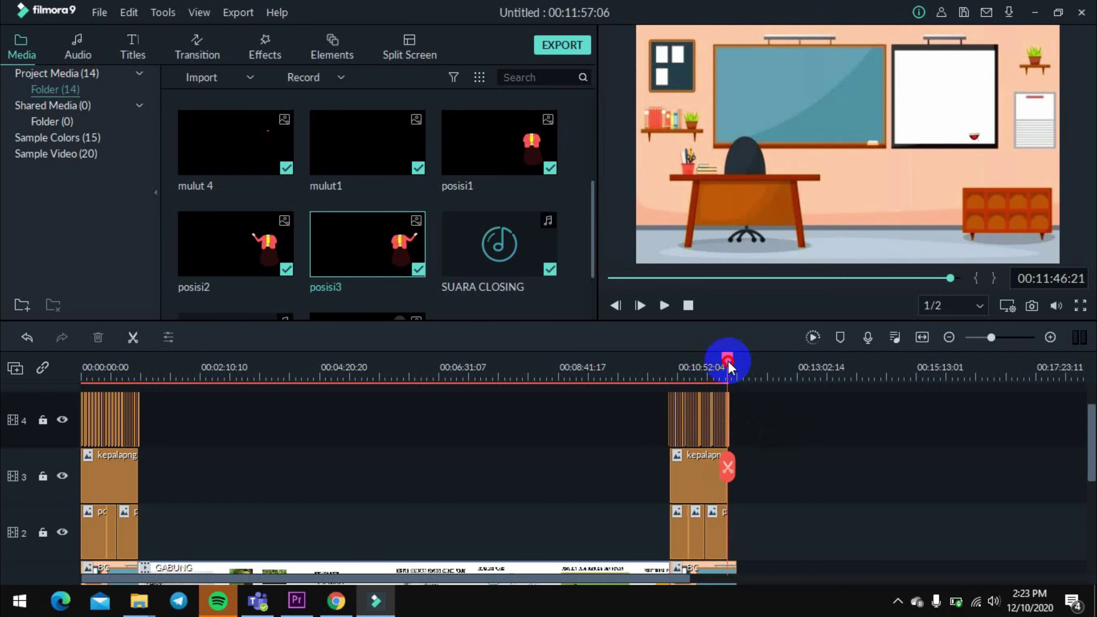
pyautogui.click(727, 435)
pyautogui.click(727, 435)
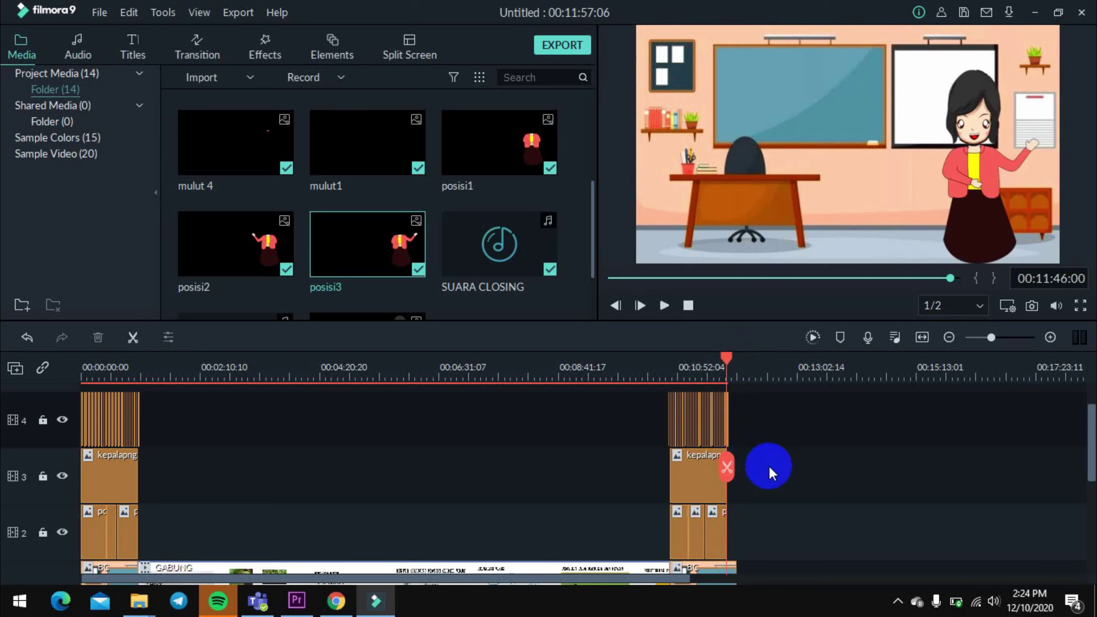
# Play the closing section from 00:10:42:18 to check the avatar and mouth movement against the SUARA CLOSING audio.
pyautogui.moveTo(726, 360); pyautogui.dragTo(669, 362)
pyautogui.scroll(1, 796, 439)
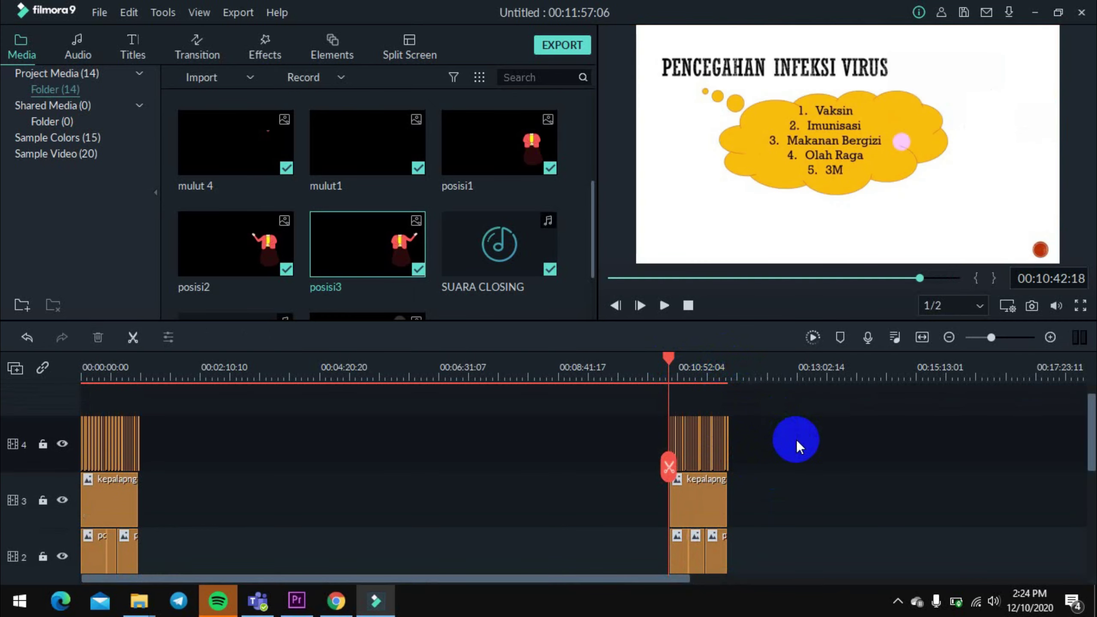
pyautogui.moveTo(1089, 443); pyautogui.dragTo(1090, 507)
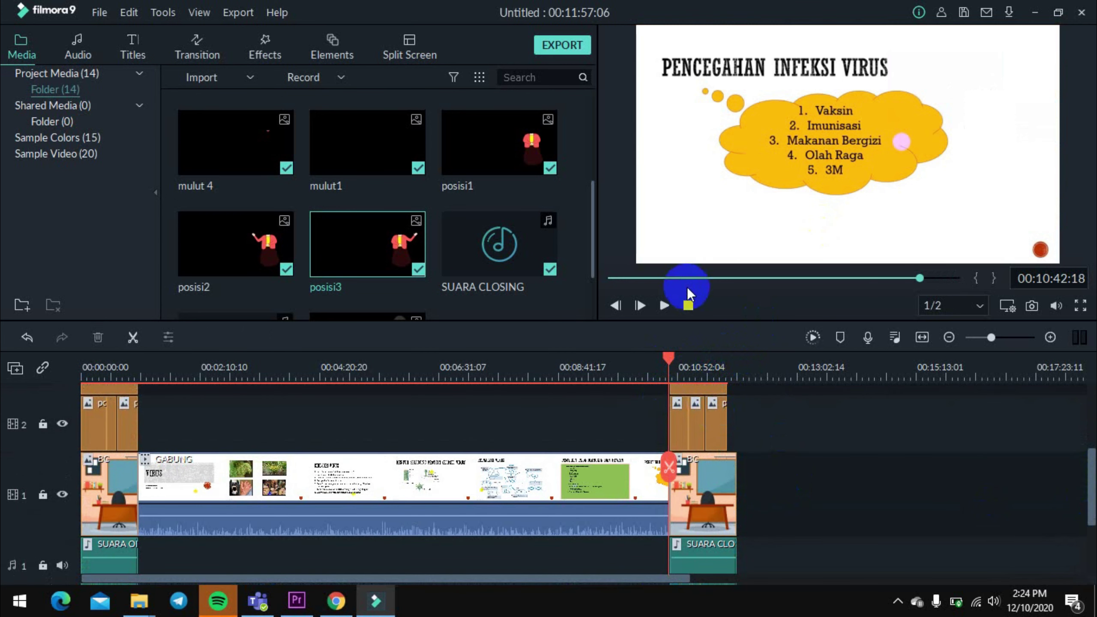
pyautogui.click(663, 307)
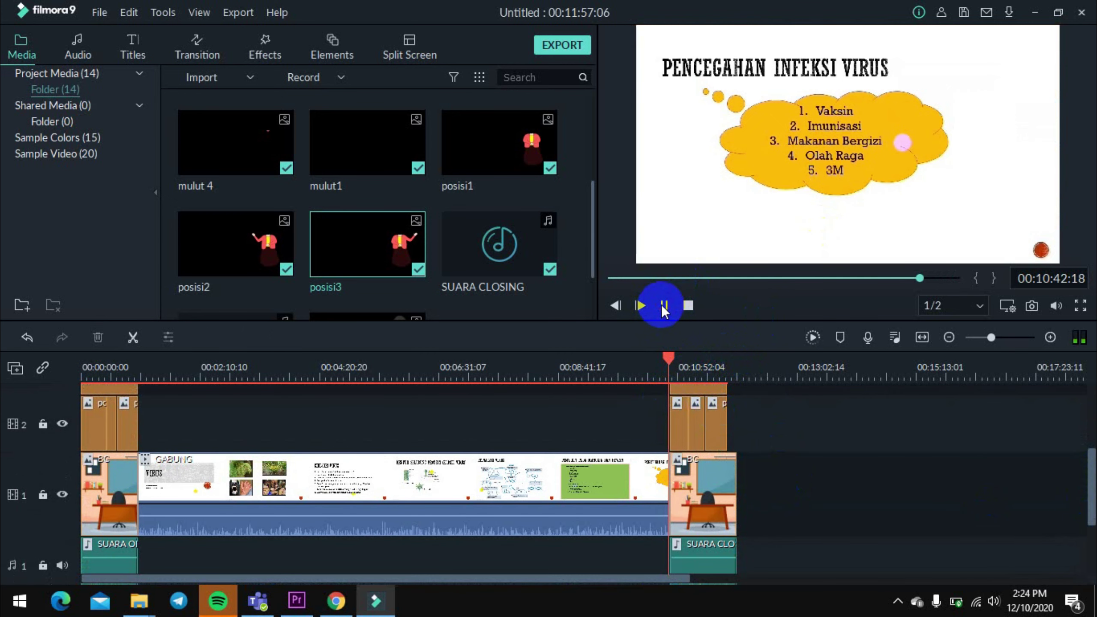
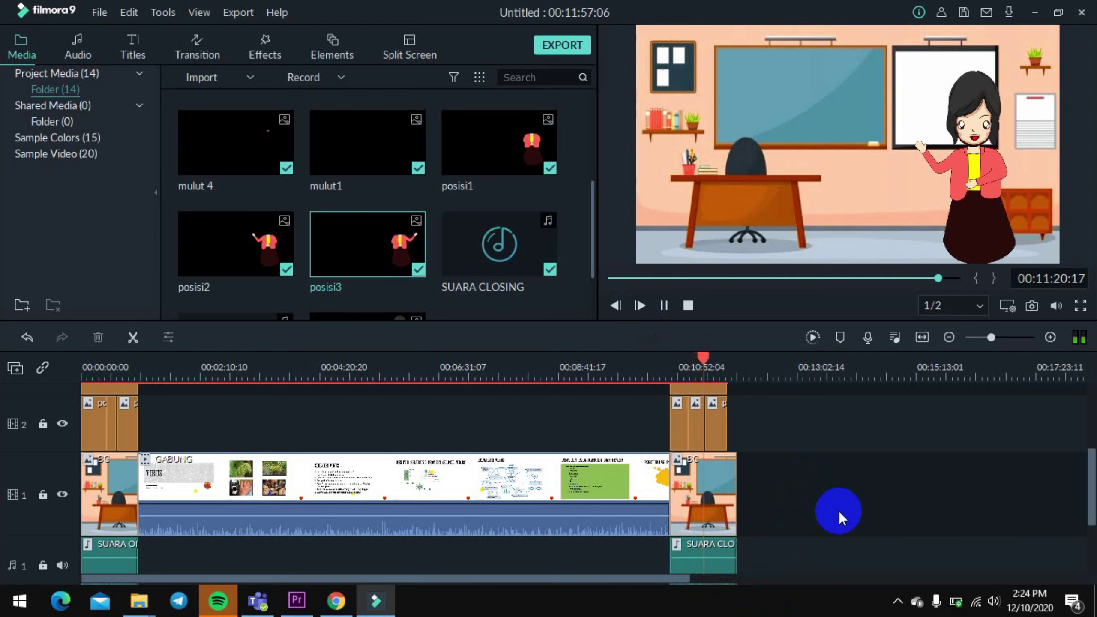
pyautogui.scroll(2, 838, 511)
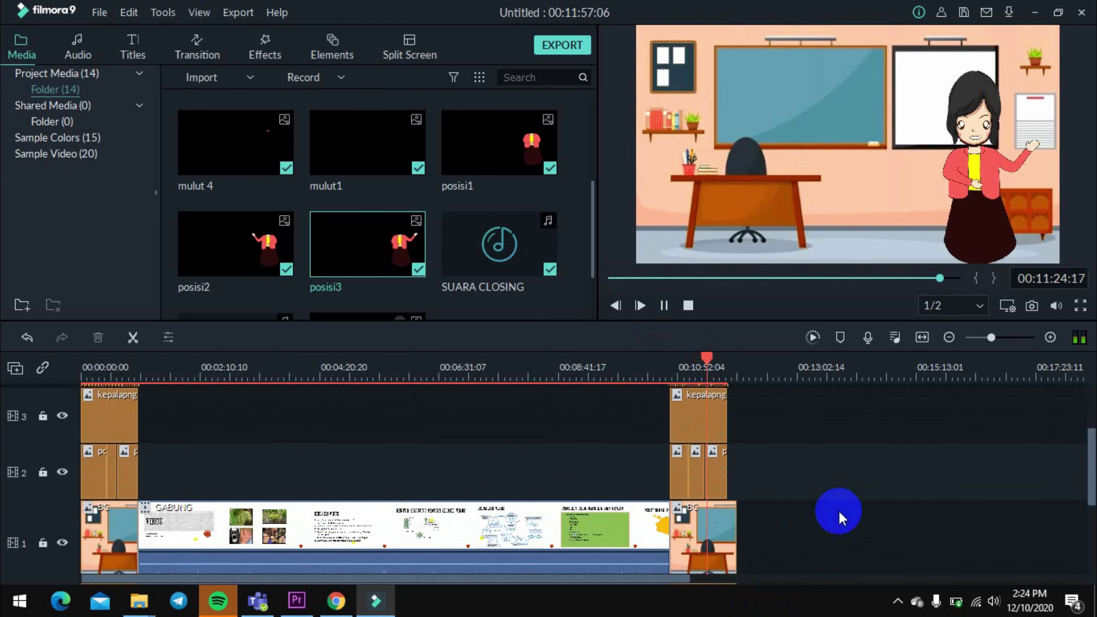
pyautogui.scroll(-3, 838, 512)
pyautogui.scroll(2, 840, 512)
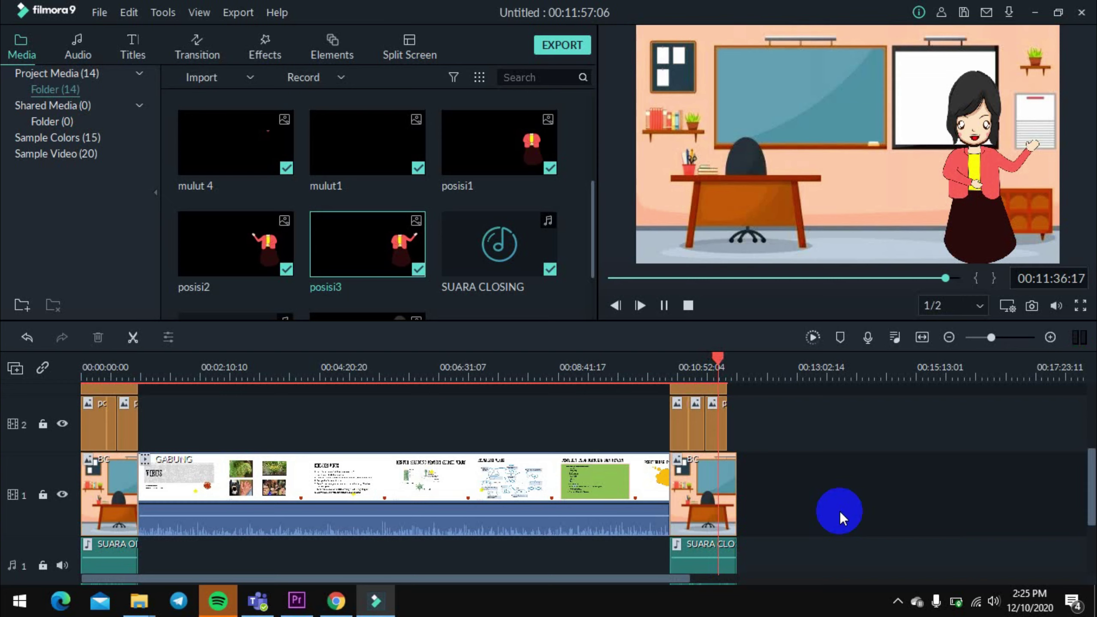
pyautogui.click(665, 305)
# Extend the closing posisi3 and kepalapng clips to the end of the closing BG clip.
pyautogui.scroll(1, 739, 458)
pyautogui.click(716, 437)
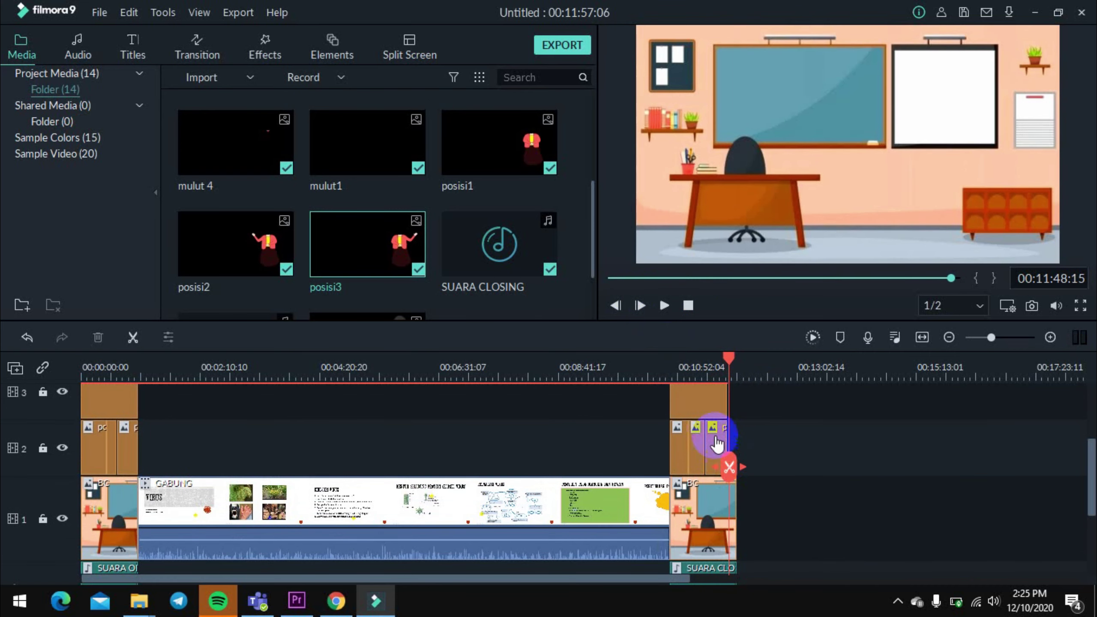
pyautogui.moveTo(725, 437); pyautogui.dragTo(735, 482)
pyautogui.scroll(2, 763, 465)
pyautogui.click(709, 488)
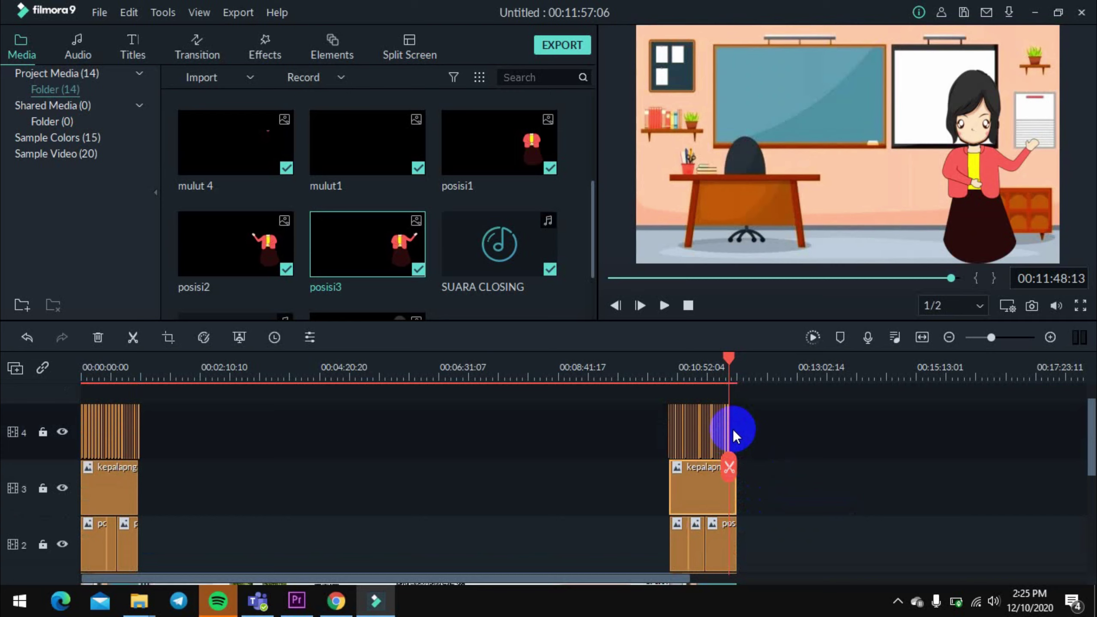
# Copy the last mouth clips on video track 4 and paste them at 00:11:48:13 to fill the extended closing.
pyautogui.click(730, 429)
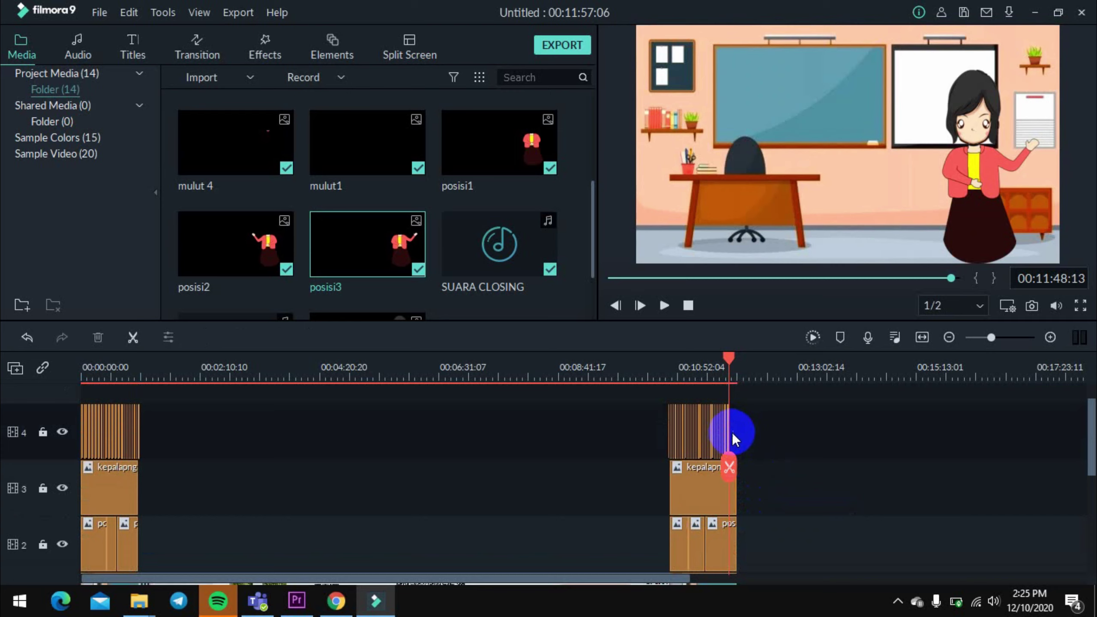
pyautogui.click(721, 433)
pyautogui.rightClick(721, 433)
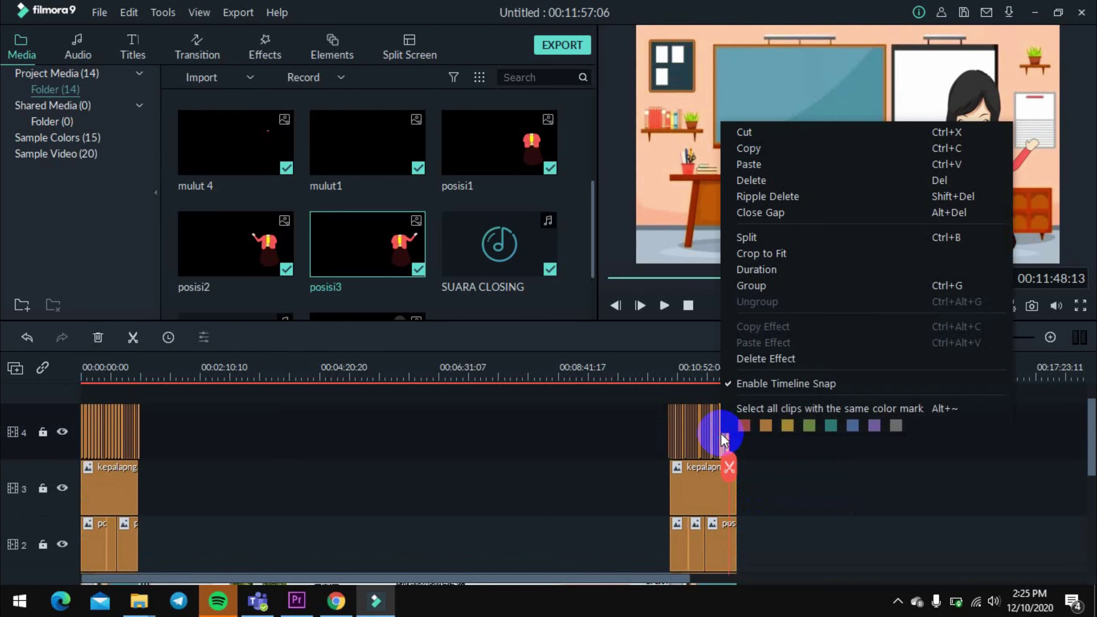
pyautogui.click(747, 153)
pyautogui.click(736, 413)
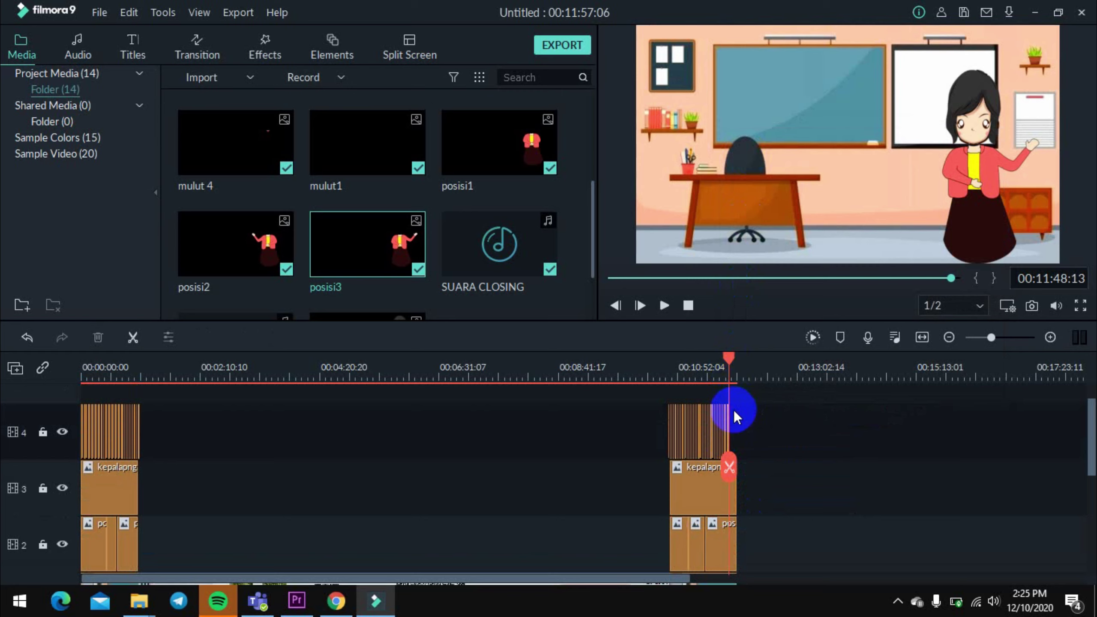
pyautogui.hotkey('ctrl', 'v')
pyautogui.click(801, 456)
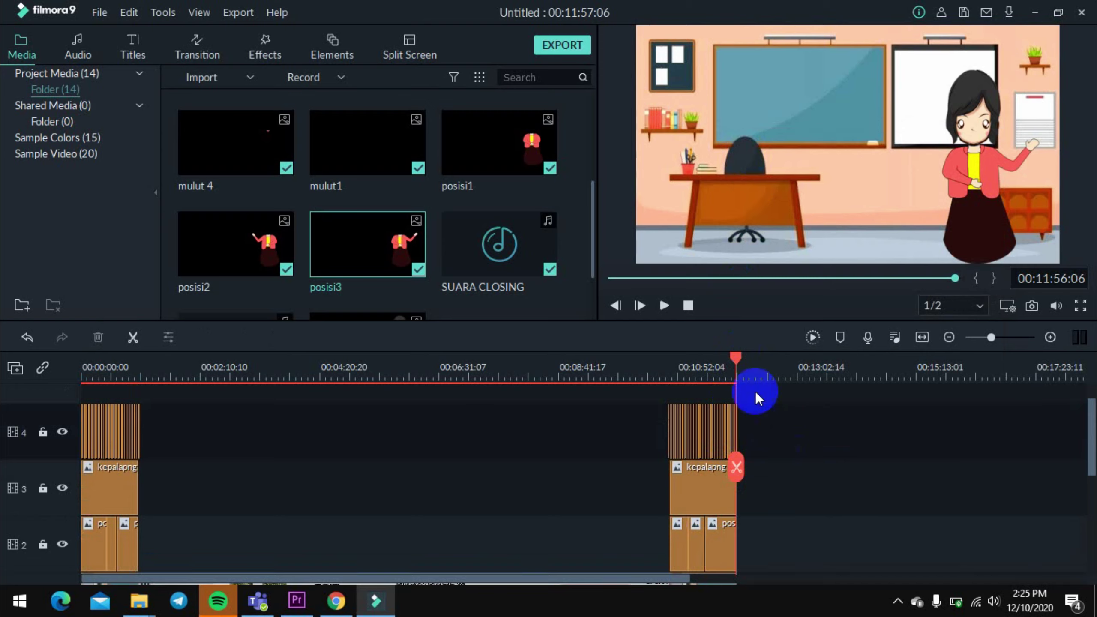
# Remove the leftover mouth clips at the very end of video track 4 so the track ends with the extended kepalapng clip.
pyautogui.click(709, 362)
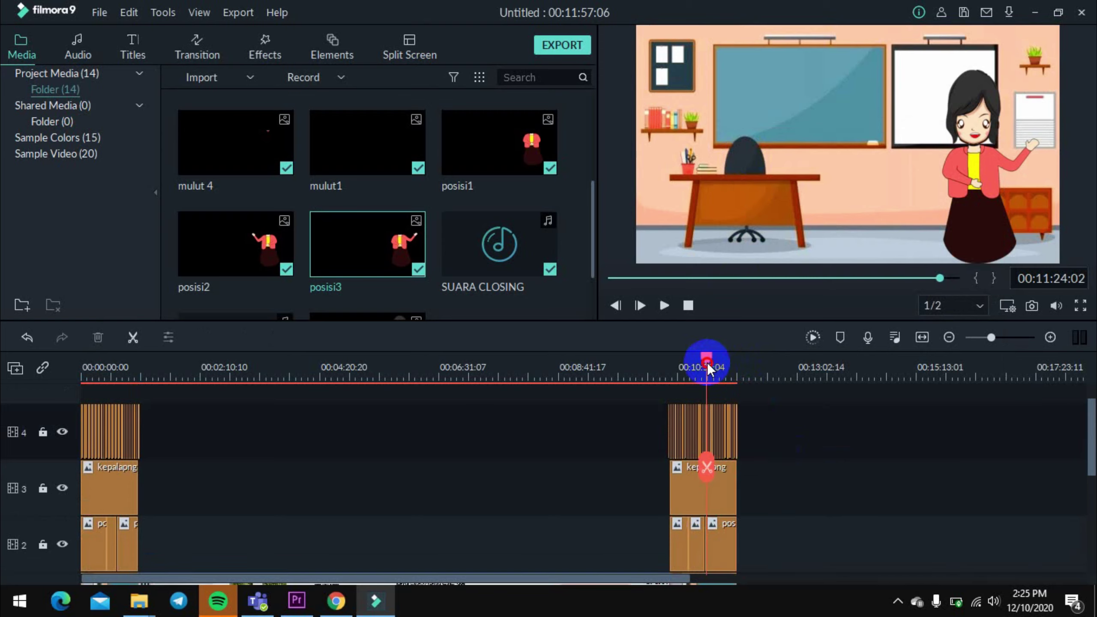
pyautogui.click(736, 454)
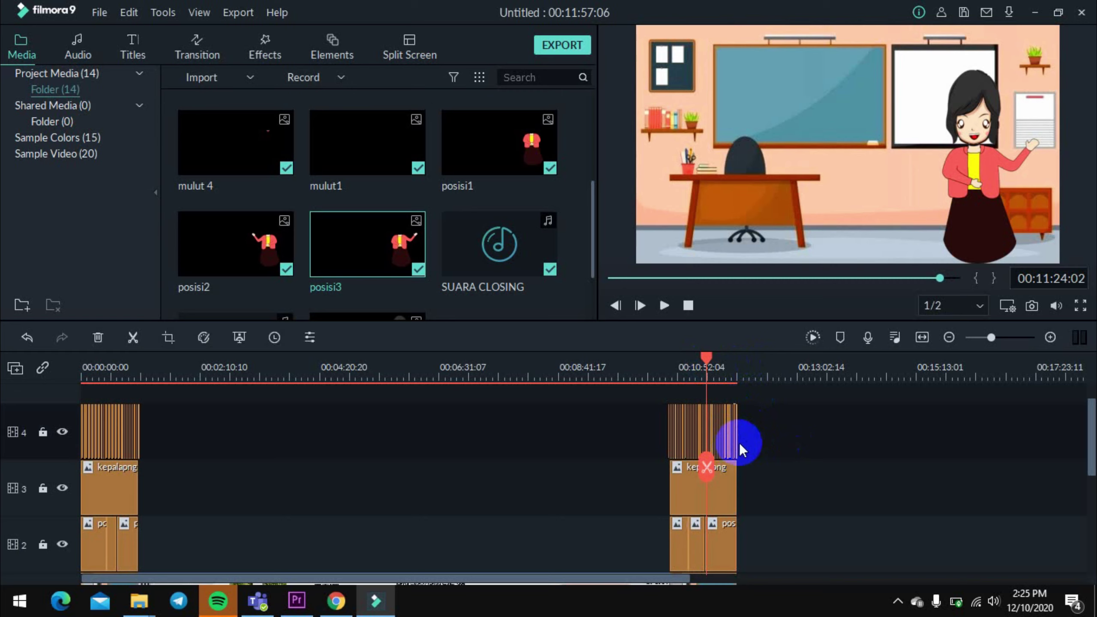
pyautogui.click(714, 353)
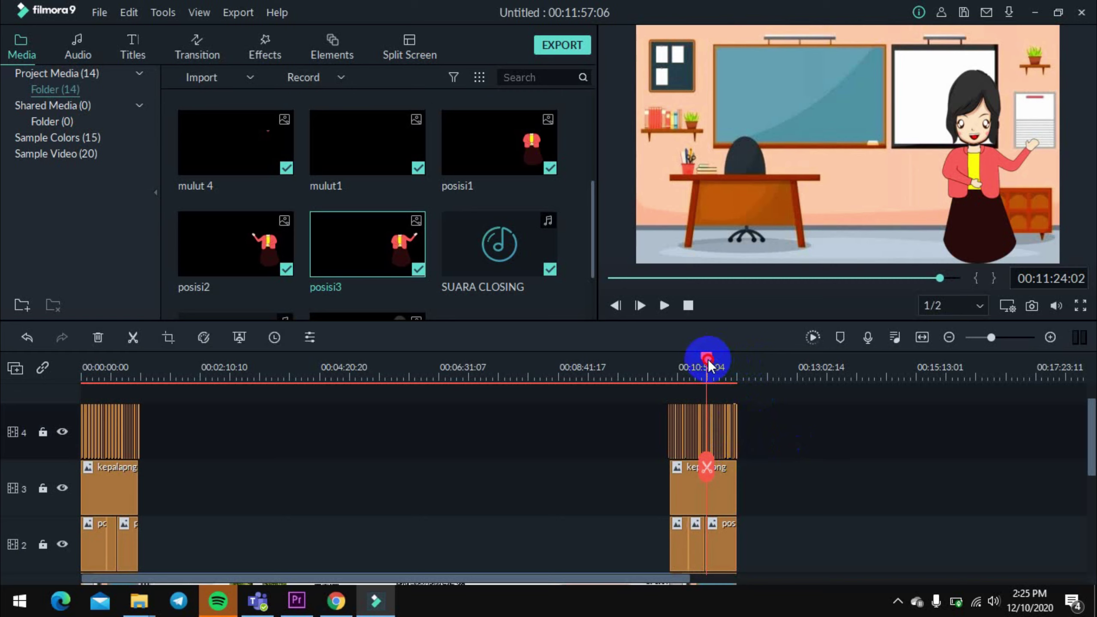
pyautogui.moveTo(708, 360); pyautogui.dragTo(737, 368)
pyautogui.click(734, 414)
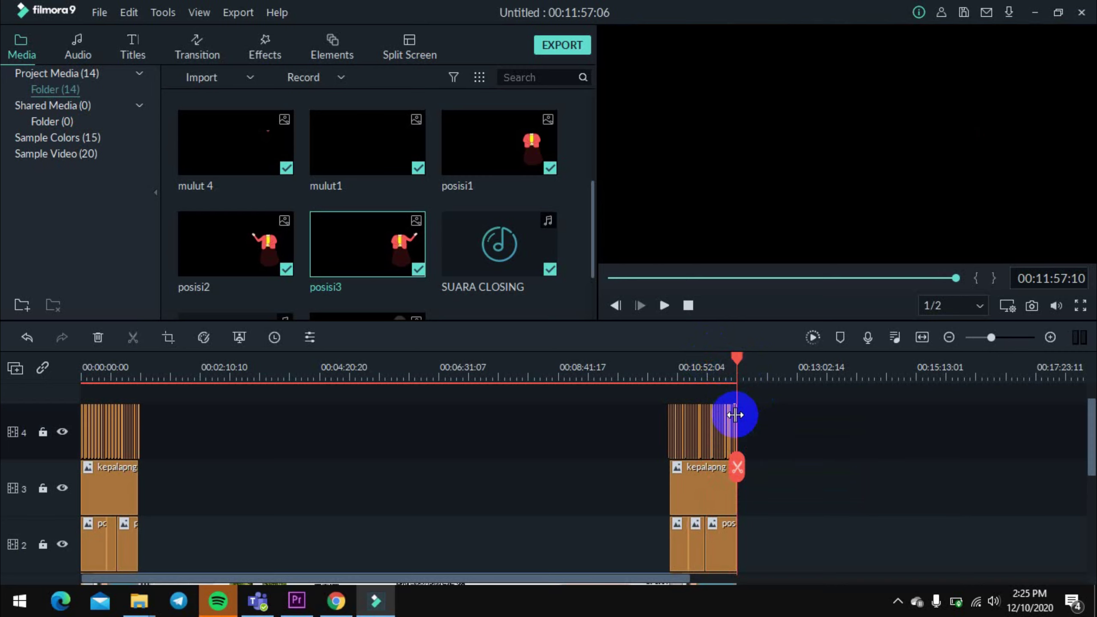
pyautogui.doubleClick(735, 424)
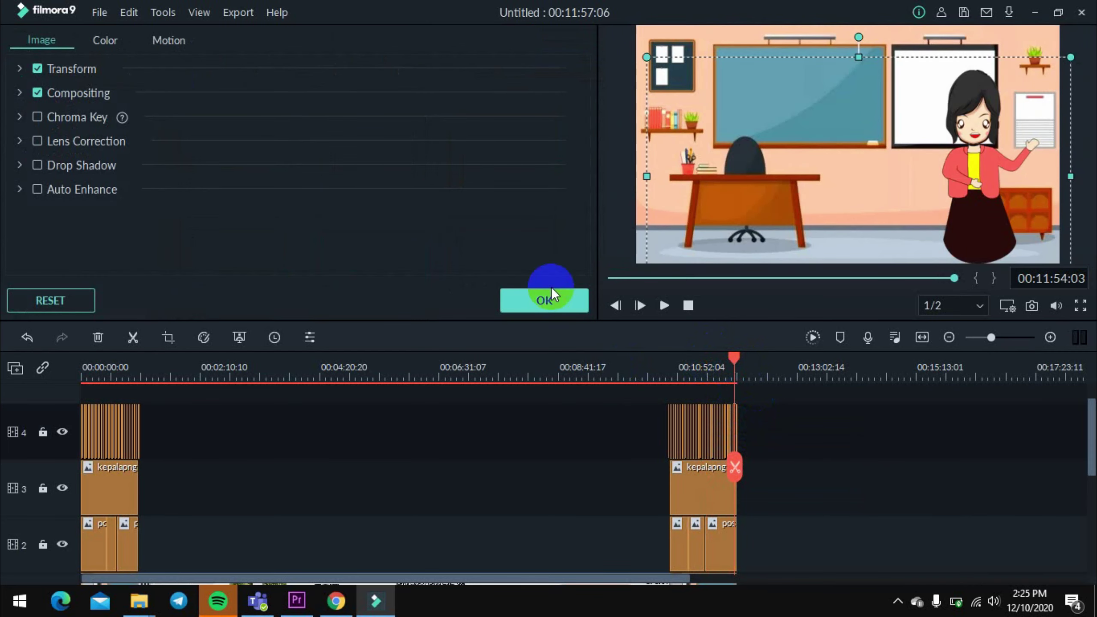
pyautogui.click(551, 298)
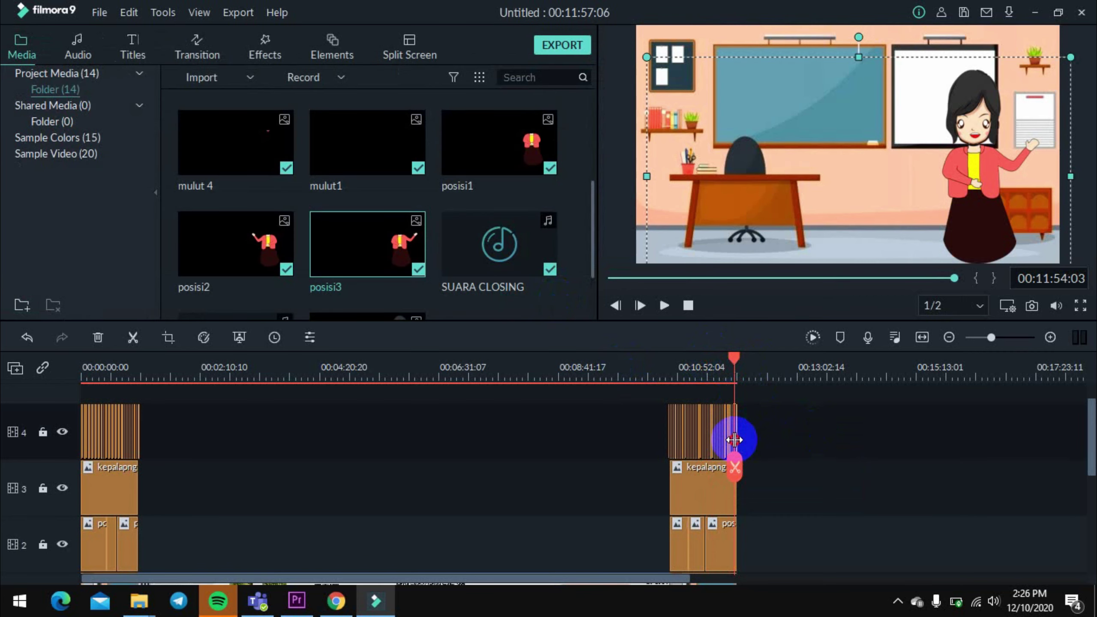
pyautogui.moveTo(744, 460)
pyautogui.mouseDown()
pyautogui.moveTo(729, 468)
pyautogui.moveTo(744, 466)
pyautogui.mouseUp()
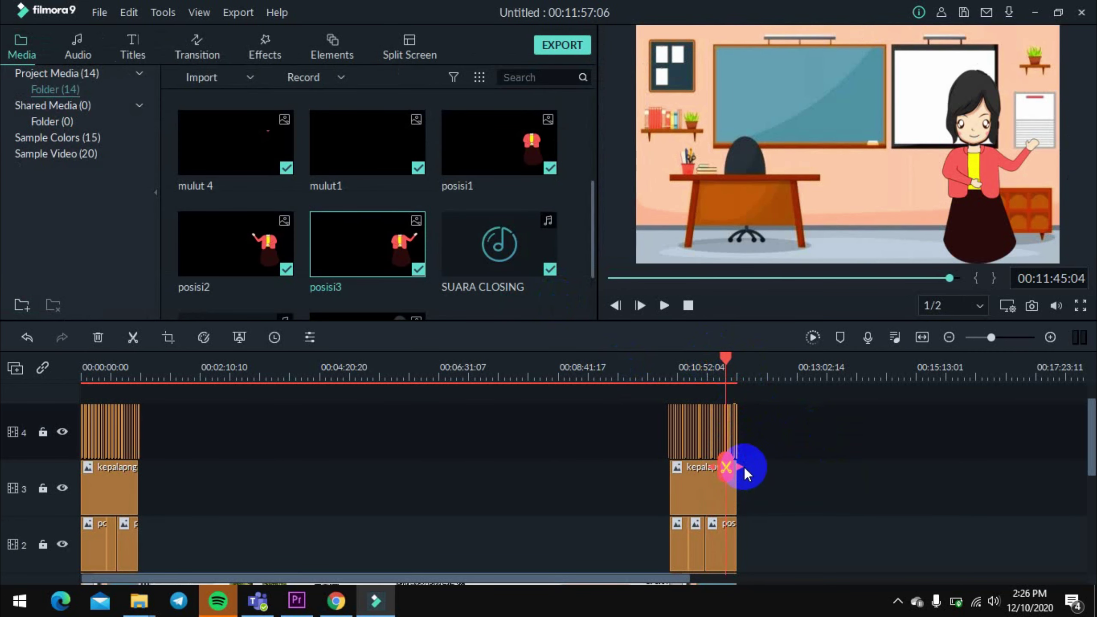
pyautogui.click(737, 456)
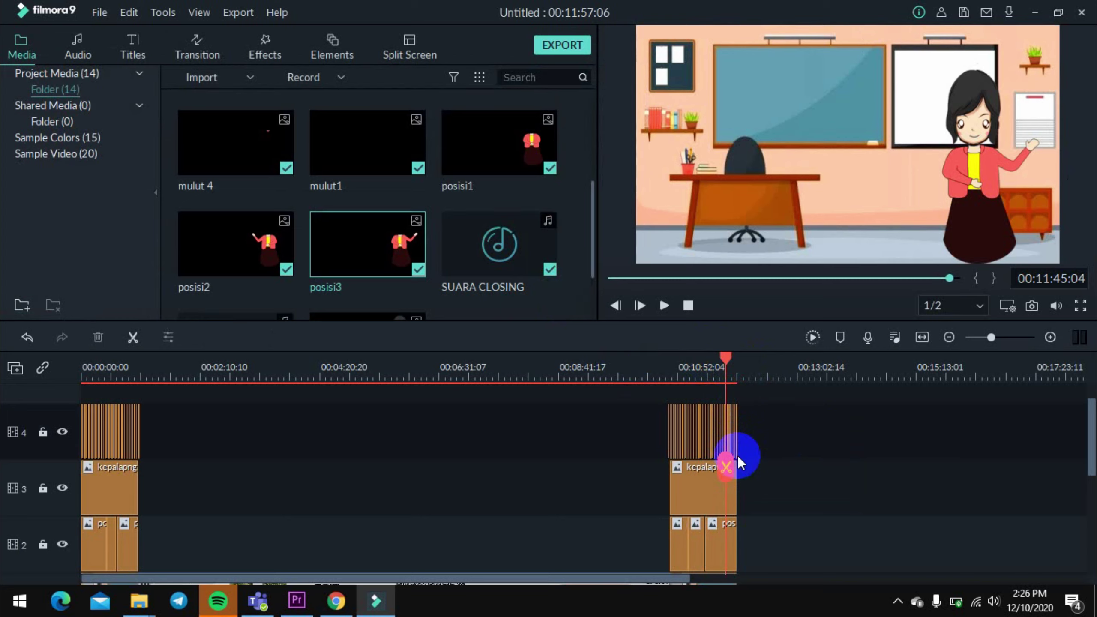
pyautogui.click(736, 456)
pyautogui.click(735, 456)
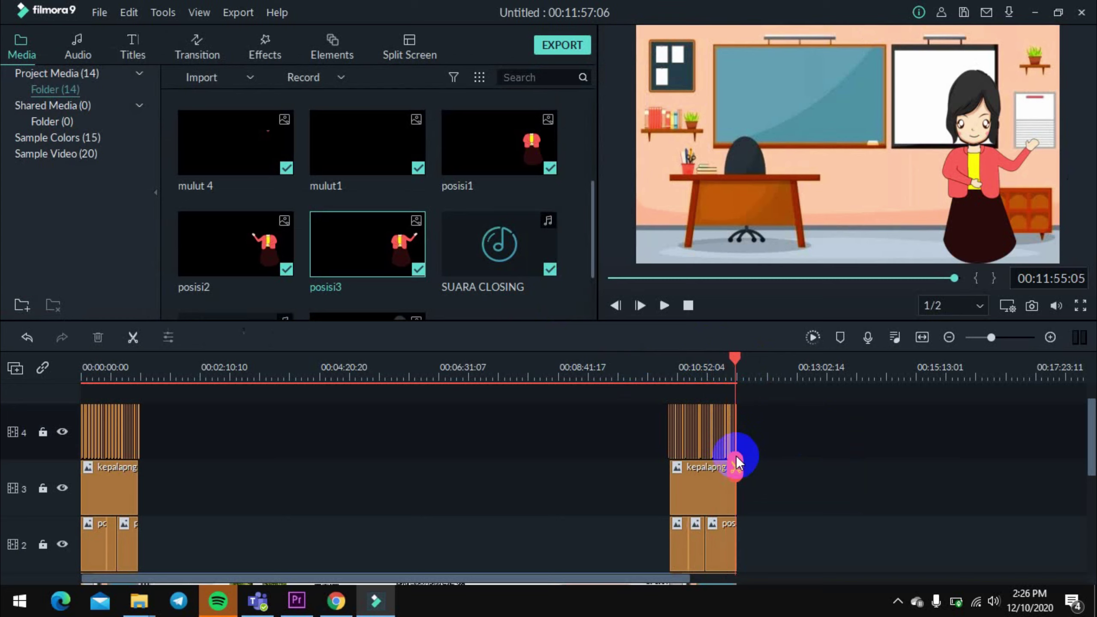
# Play the end of the closing section from 00:11:41:15 to check the added mouth movement against the SUARA CLOSING audio.
pyautogui.click(729, 360)
pyautogui.moveTo(729, 362); pyautogui.dragTo(735, 369)
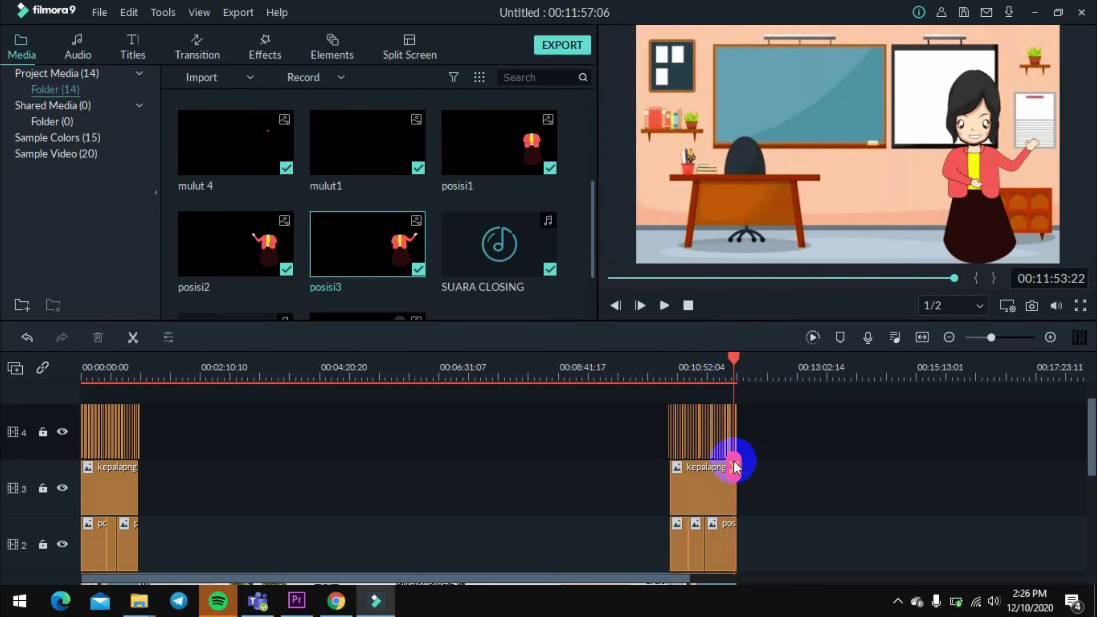
pyautogui.click(723, 358)
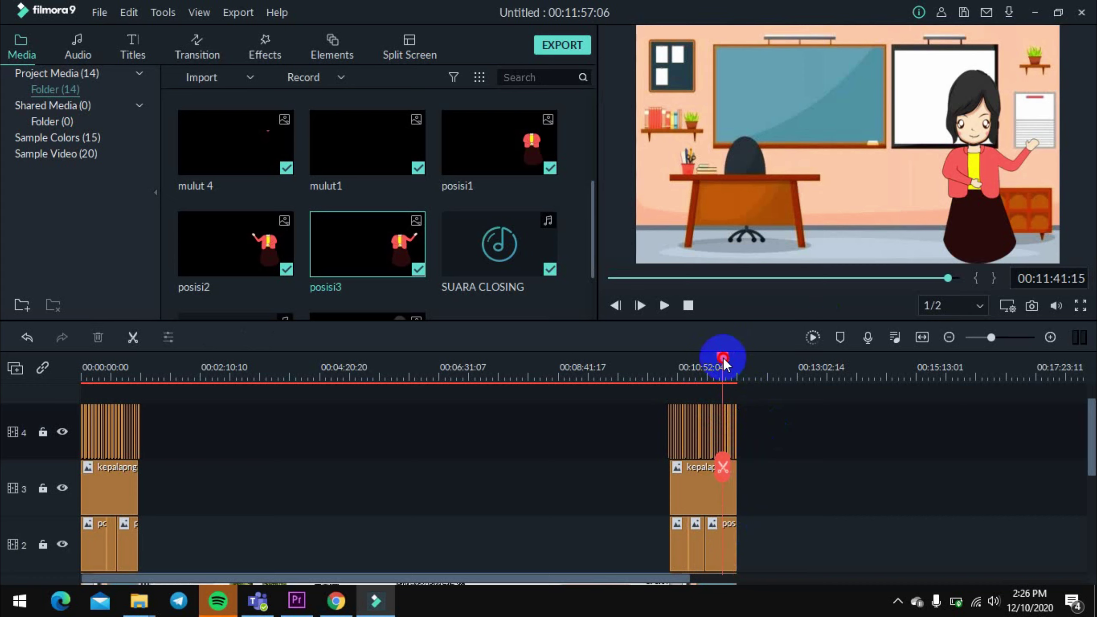
pyautogui.click(665, 306)
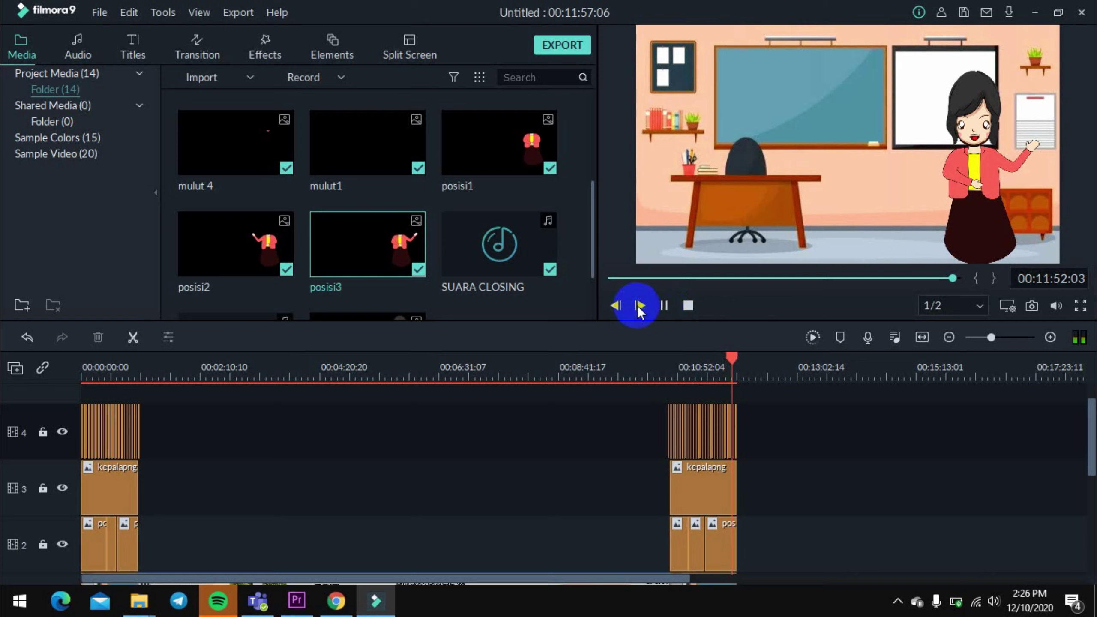
pyautogui.click(664, 307)
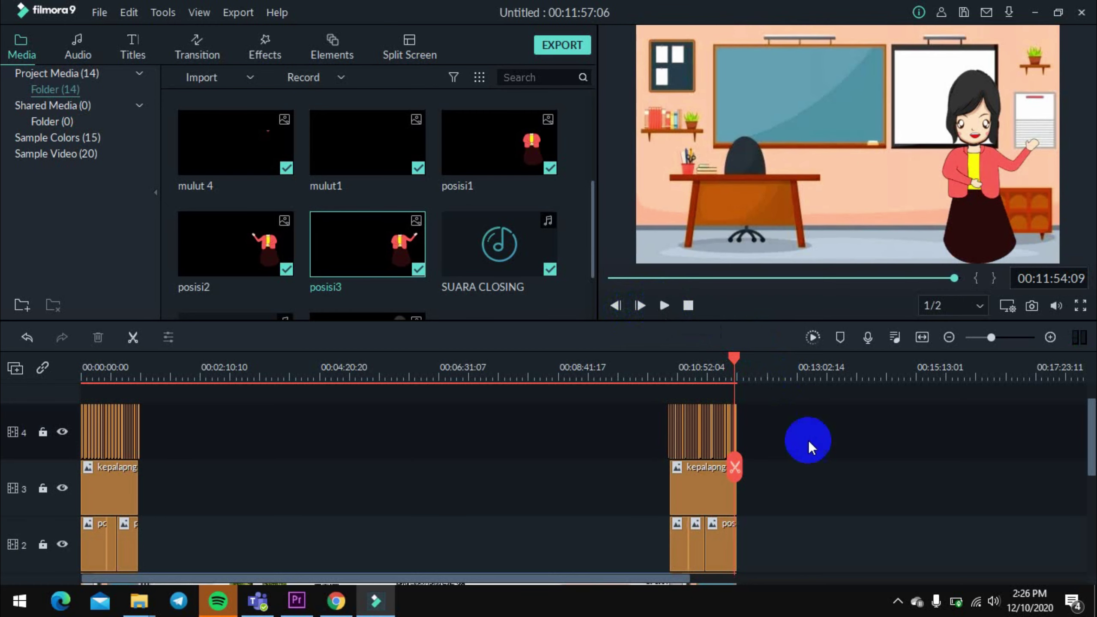
pyautogui.scroll(-3, 811, 441)
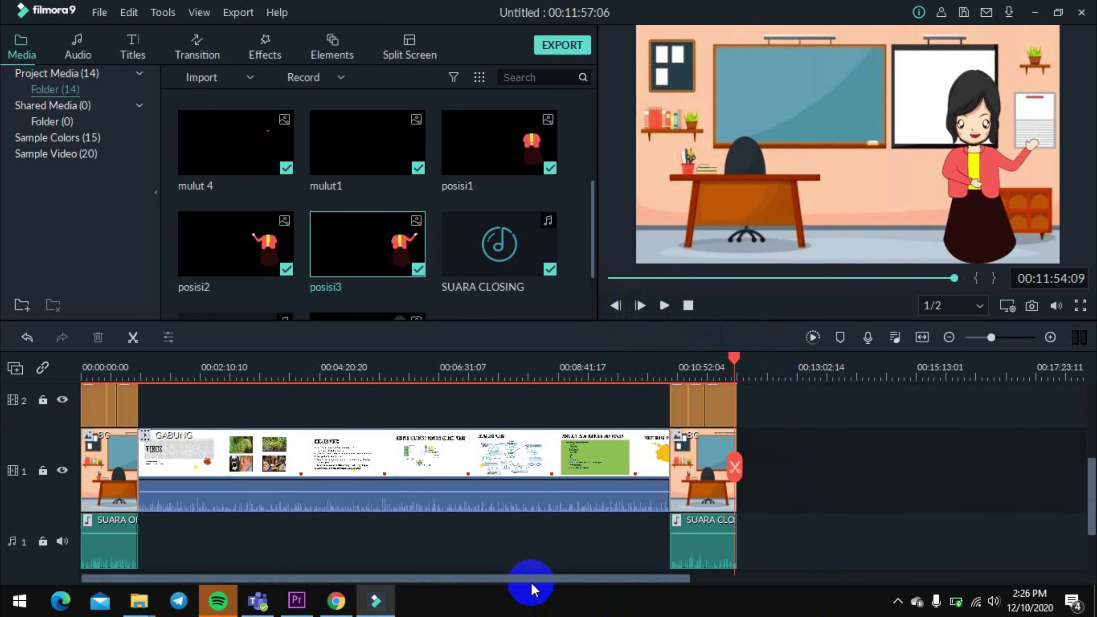
pyautogui.scroll(-2, 523, 573)
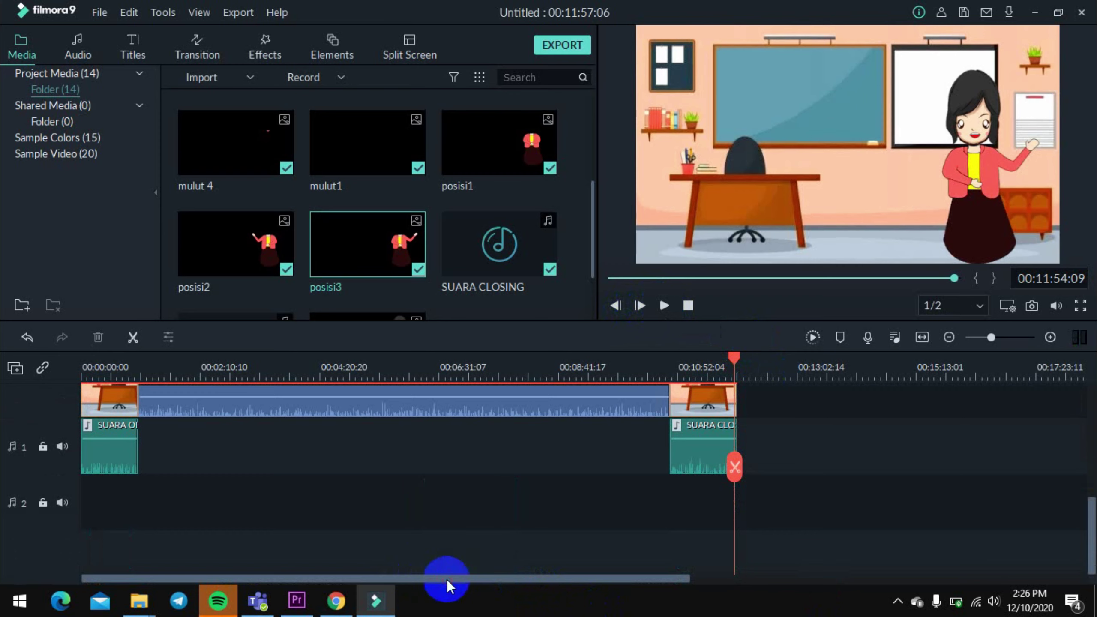
pyautogui.moveTo(1082, 522); pyautogui.dragTo(1088, 436)
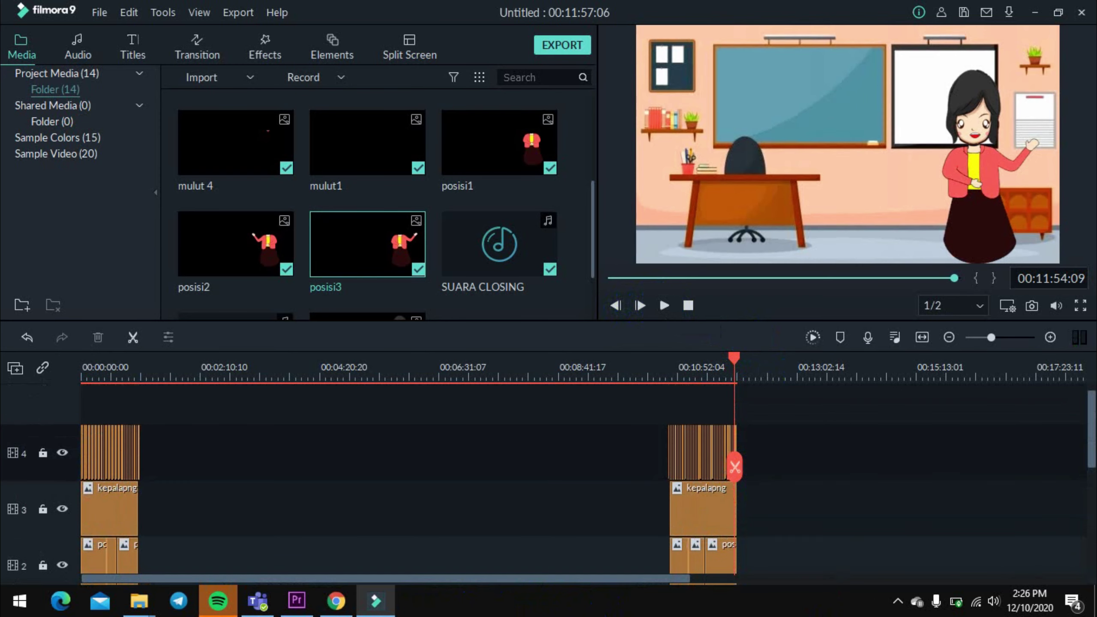
pyautogui.scroll(-1, 213, 486)
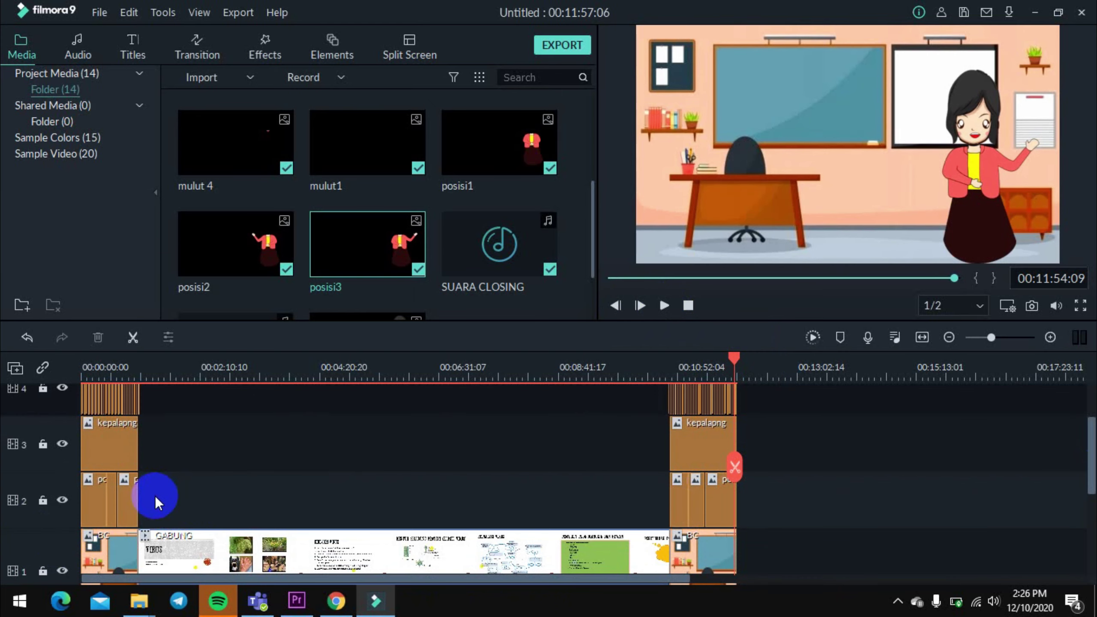
pyautogui.scroll(2, 195, 467)
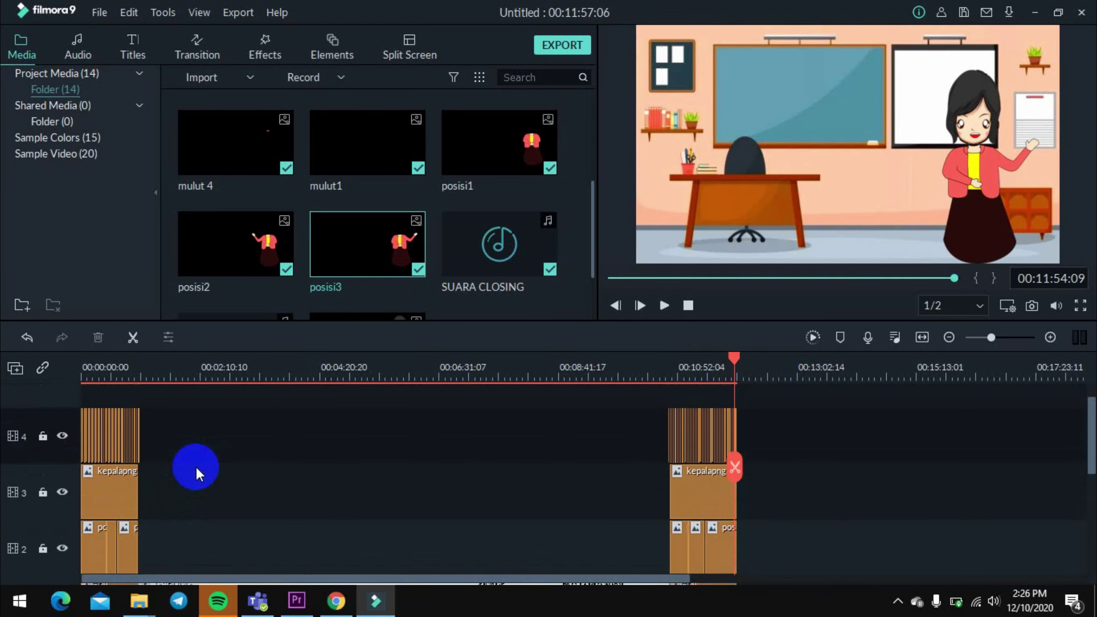